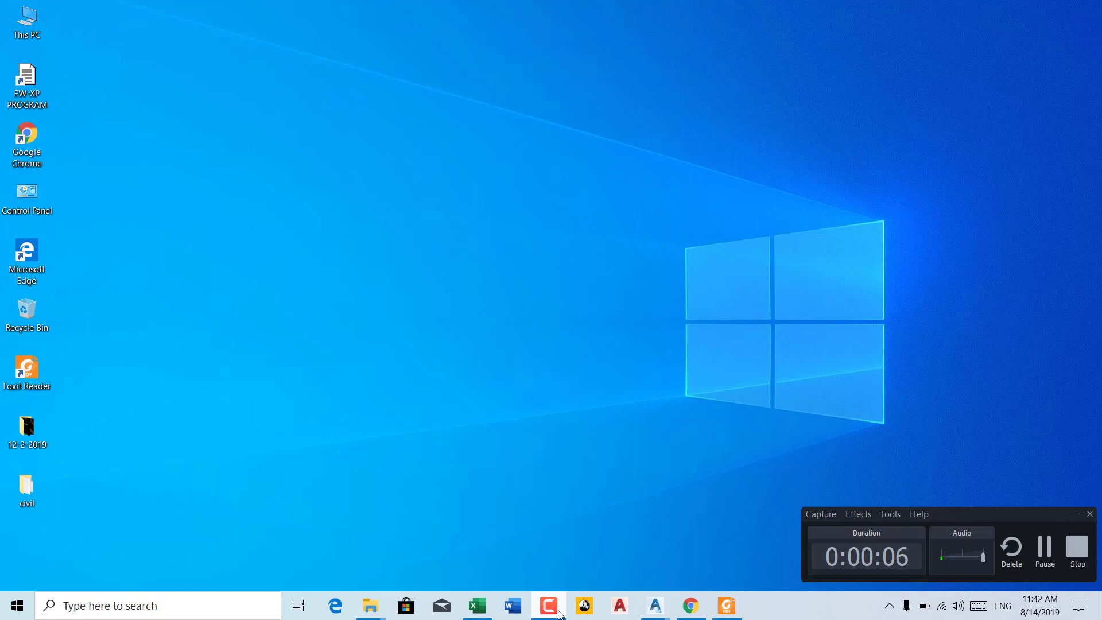
# - Minimize the Camtasia recorder and restore the Civil 3D corridor drawing window
pyautogui.click(1077, 515)
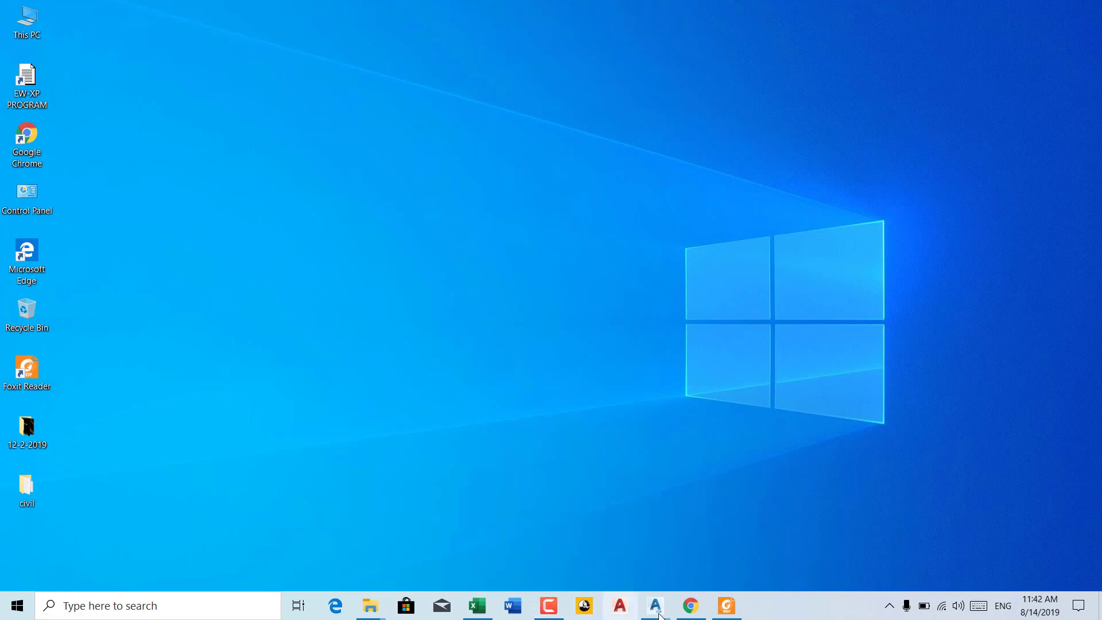
pyautogui.moveTo(656, 605)
pyautogui.click(600, 552)
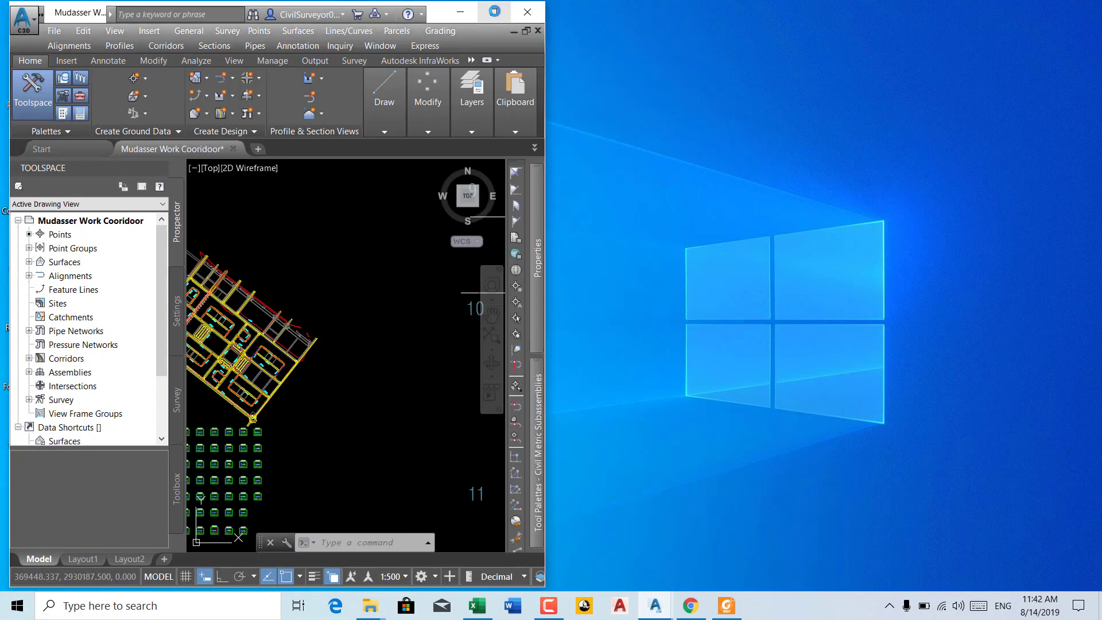
# - Copy the CL-04 centreline polyline on layer RD-ROAD_CL to the clipboard, choosing Polyline over the alignment
pyautogui.doubleClick(494, 16)
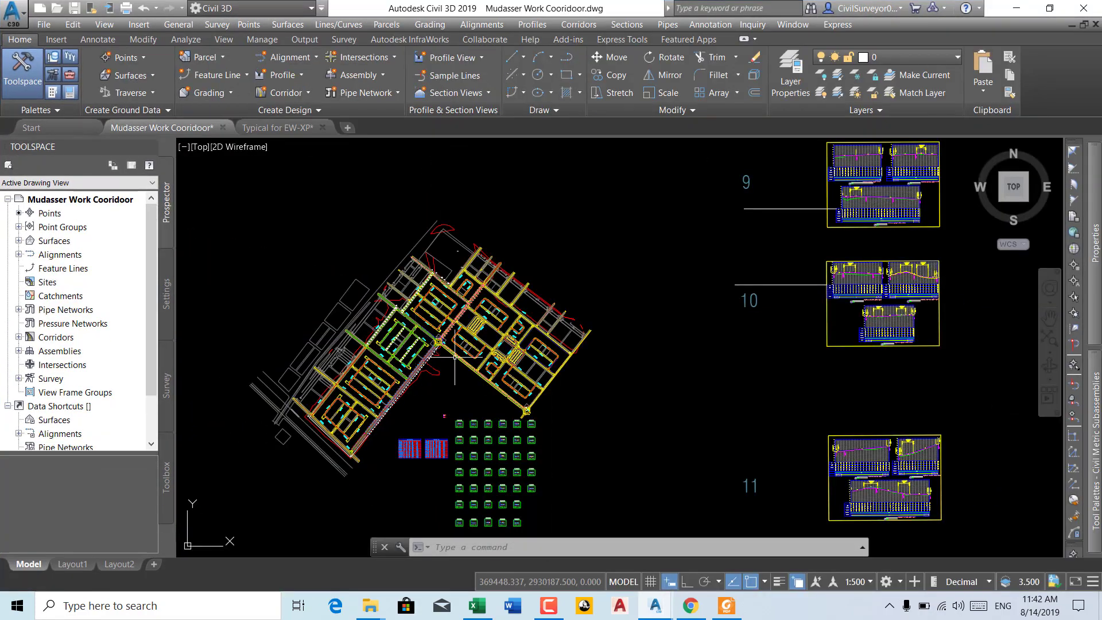
pyautogui.scroll(4, 454, 357)
pyautogui.scroll(3, 421, 282)
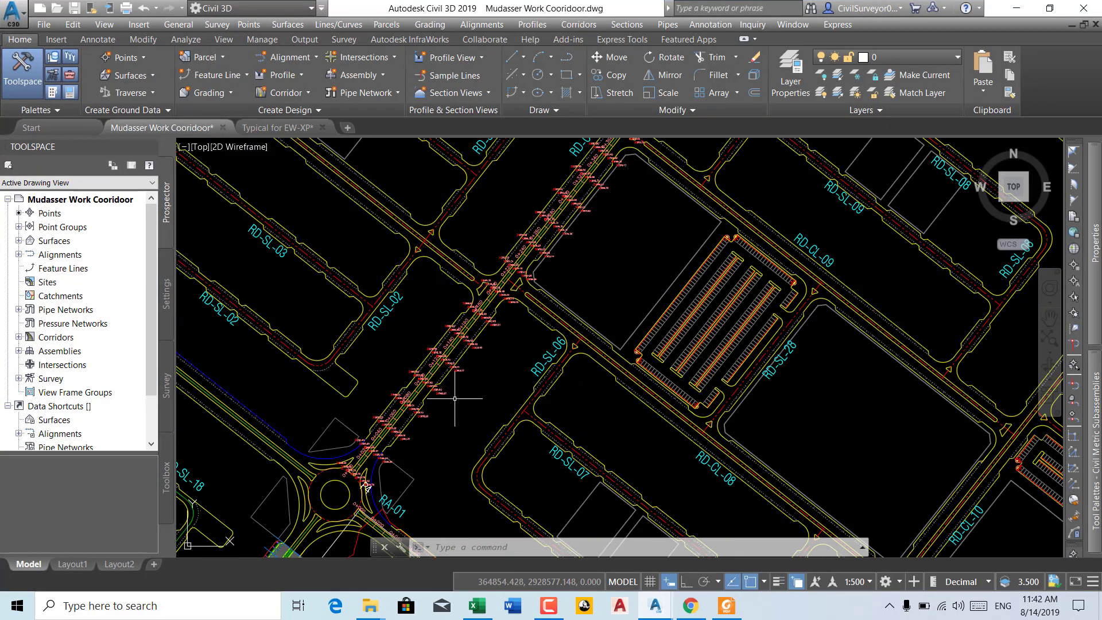
pyautogui.scroll(2, 366, 452)
pyautogui.scroll(2, 366, 452)
pyautogui.scroll(1, 353, 446)
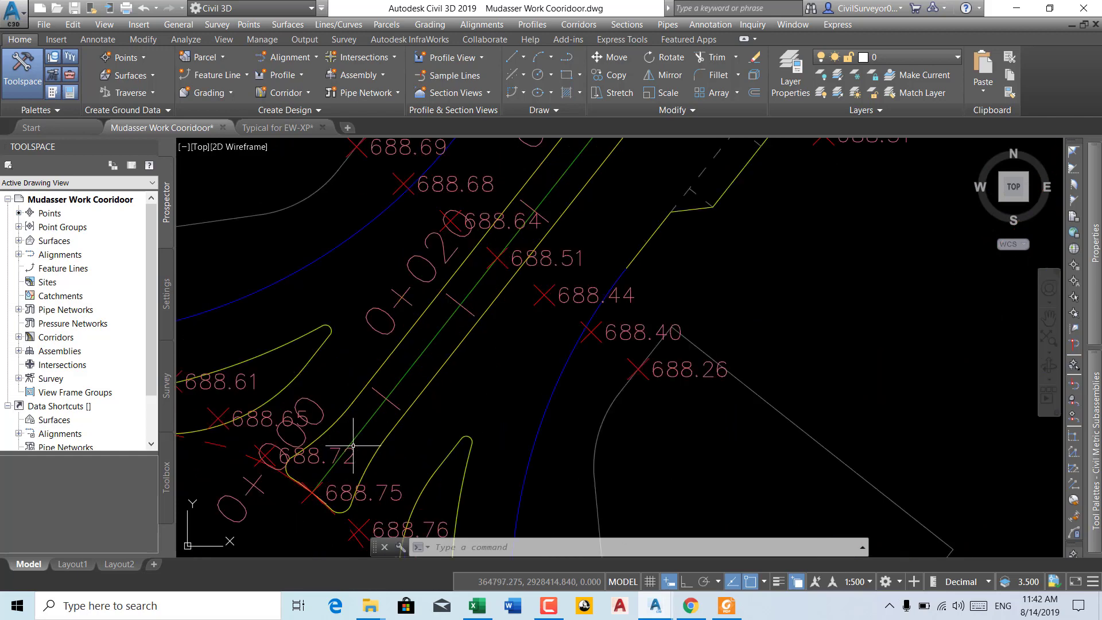
pyautogui.click(358, 435)
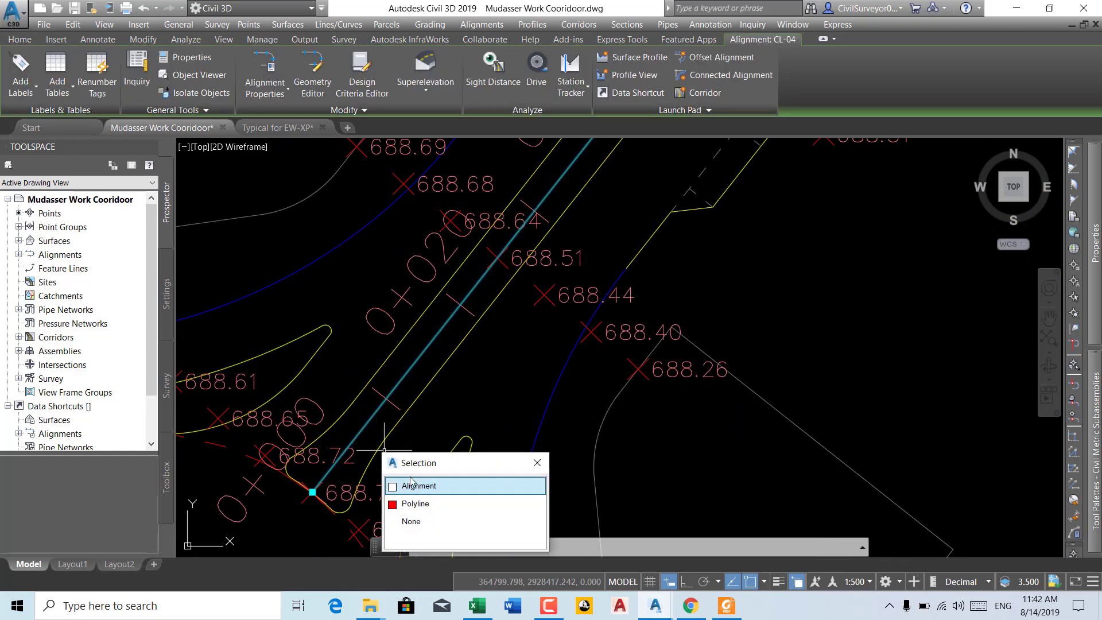
pyautogui.click(425, 505)
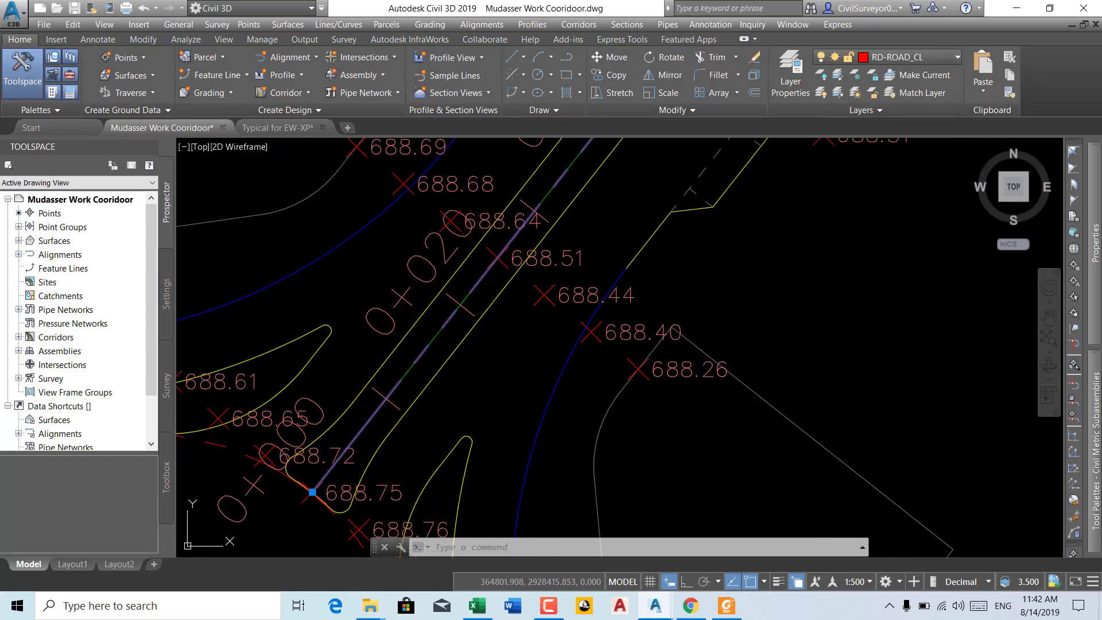
pyautogui.rightClick(480, 356)
pyautogui.moveTo(532, 174)
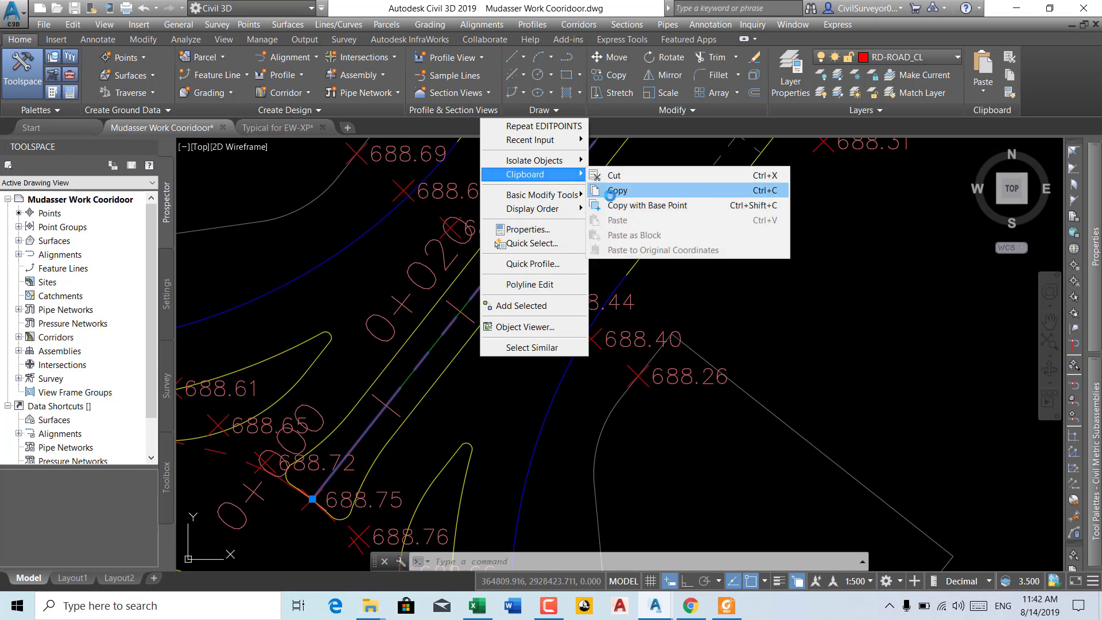
pyautogui.click(617, 190)
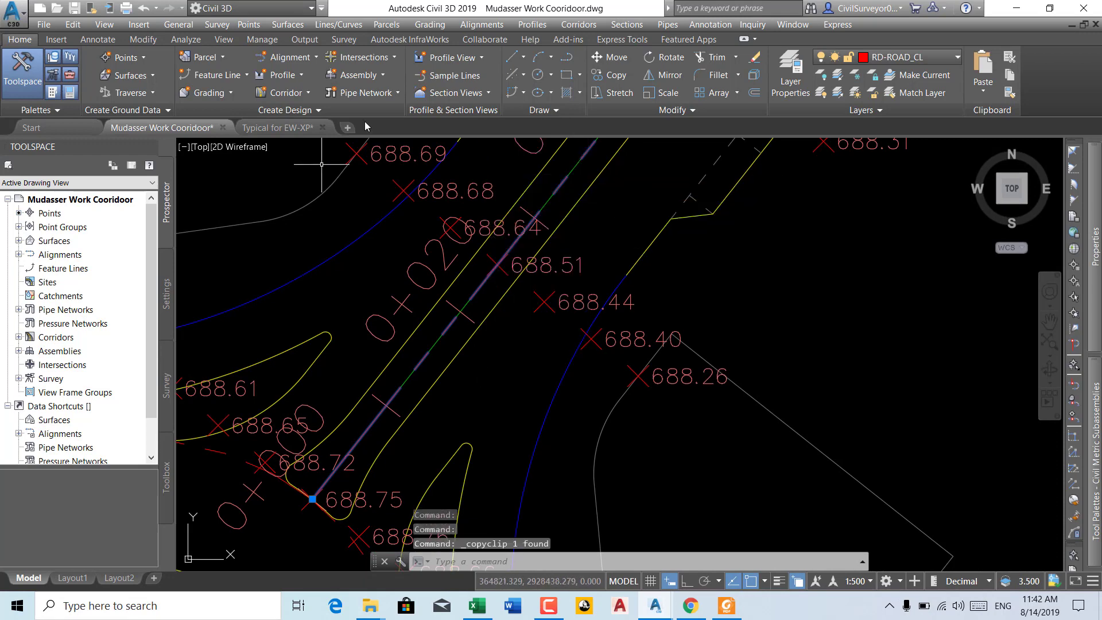
# - Paste the centreline into new Drawing3 at original coordinates, then return to the corridor drawing
pyautogui.click(347, 128)
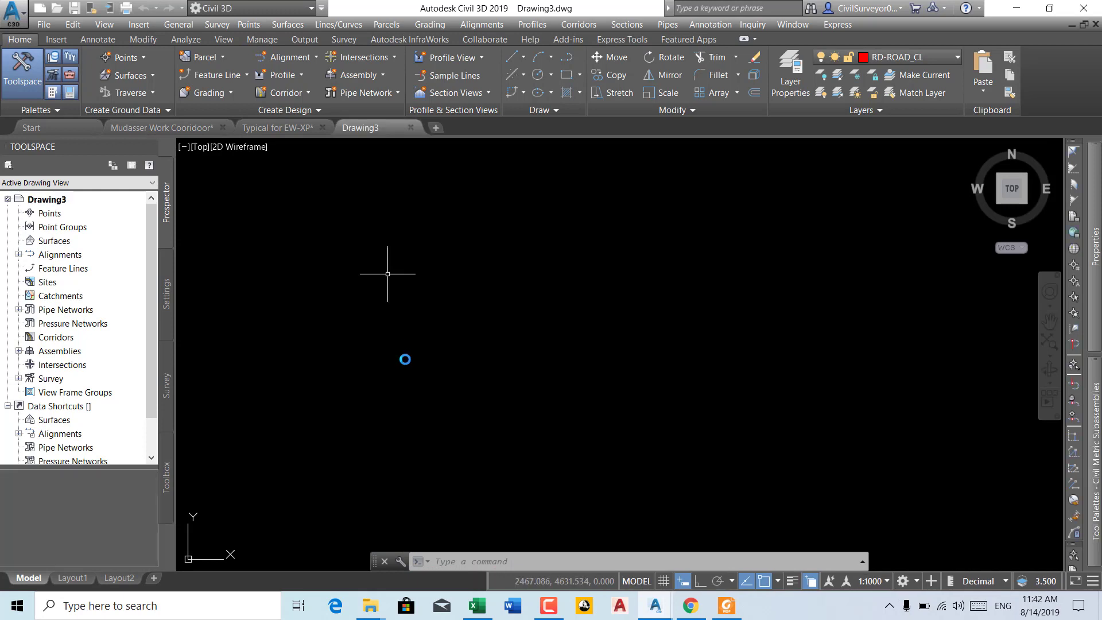
pyautogui.rightClick(450, 284)
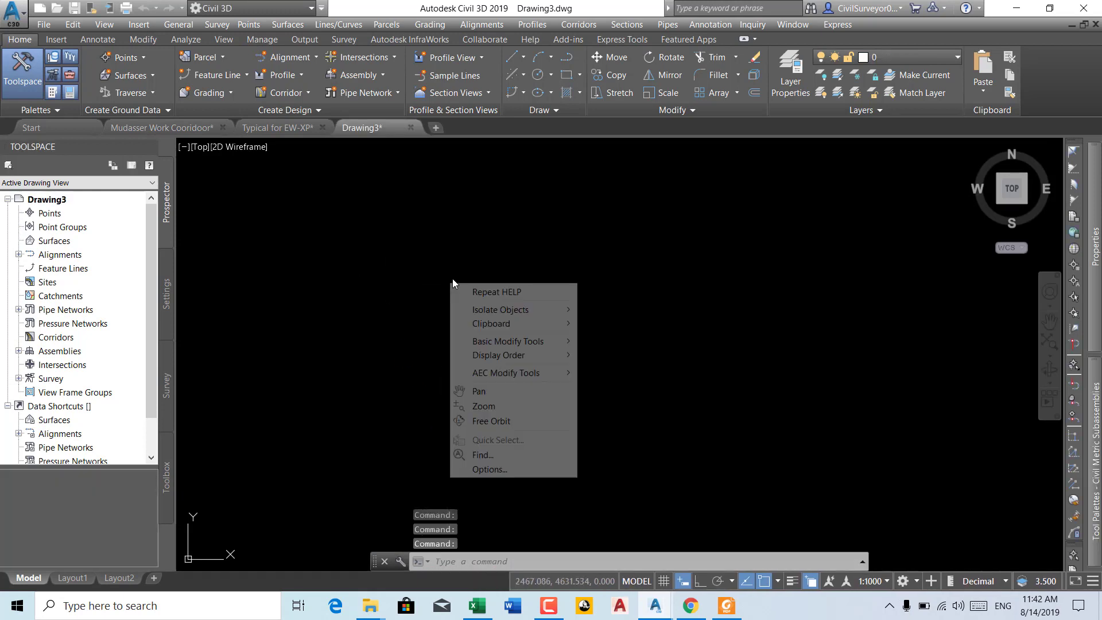
pyautogui.moveTo(513, 324)
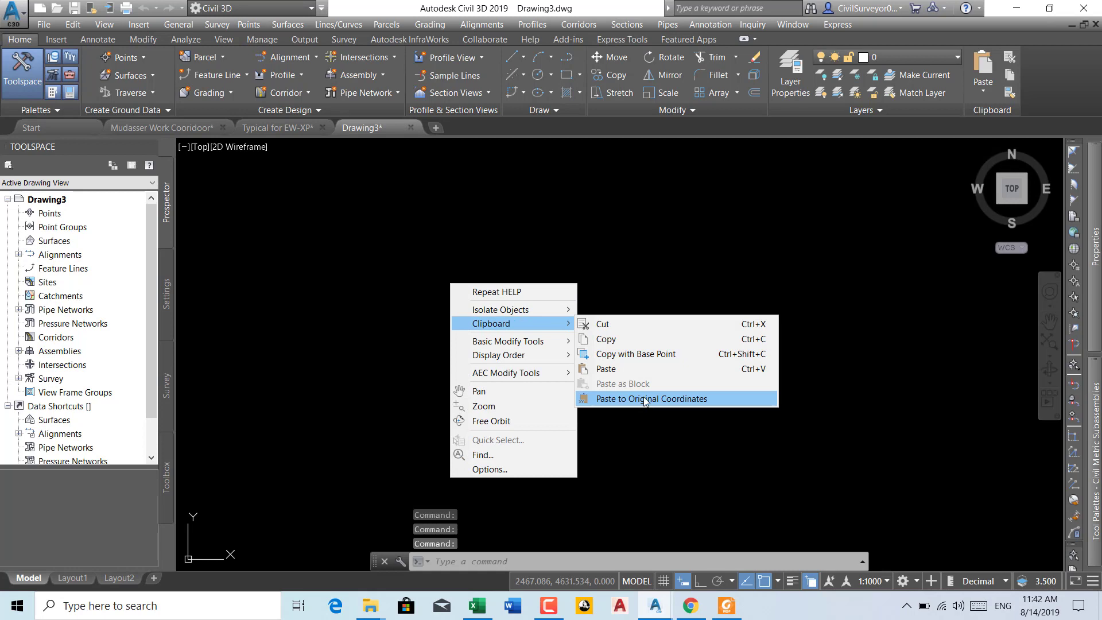
pyautogui.click(644, 399)
pyautogui.middleClick(454, 298)
pyautogui.middleClick(454, 298)
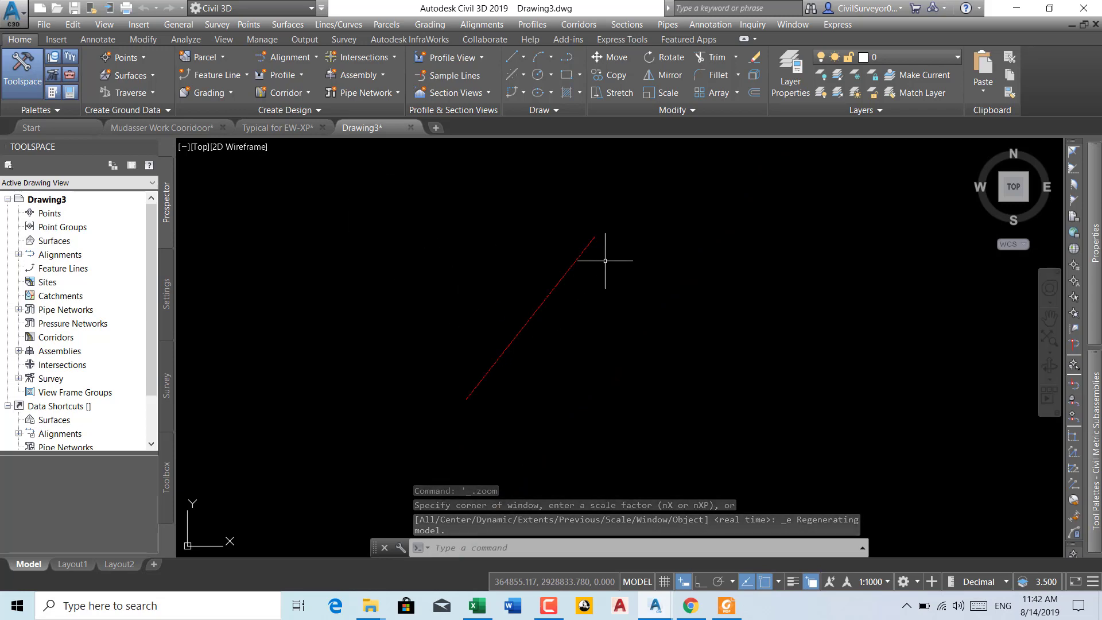
pyautogui.click(194, 127)
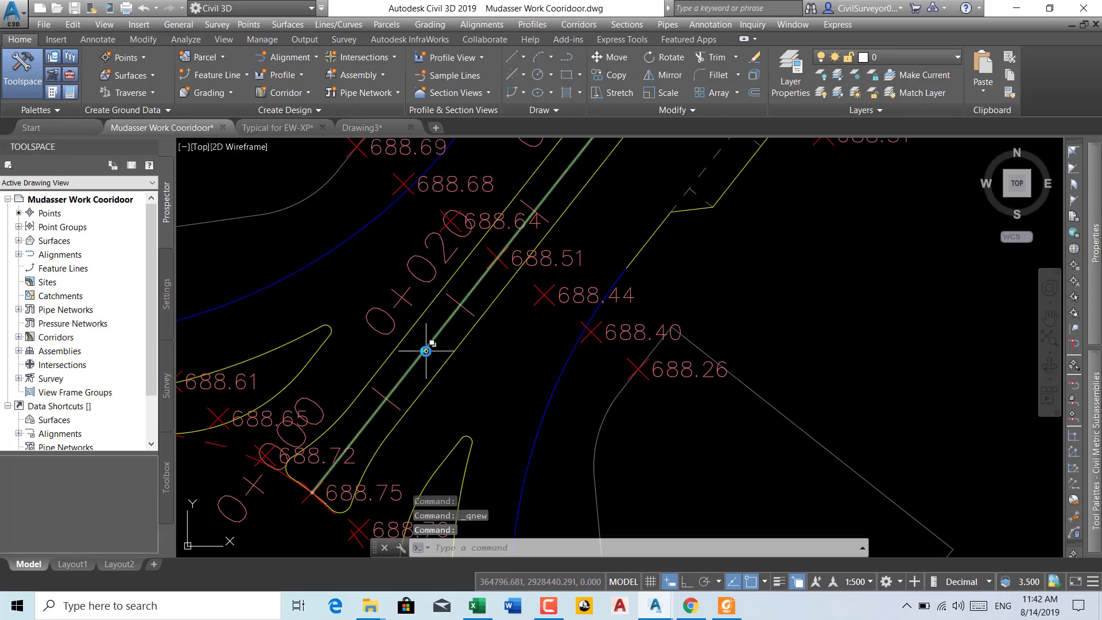
# - Window-select the whole existing profile view sheet, including its grid and labels
pyautogui.scroll(-5, 484, 280)
pyautogui.scroll(-3, 481, 287)
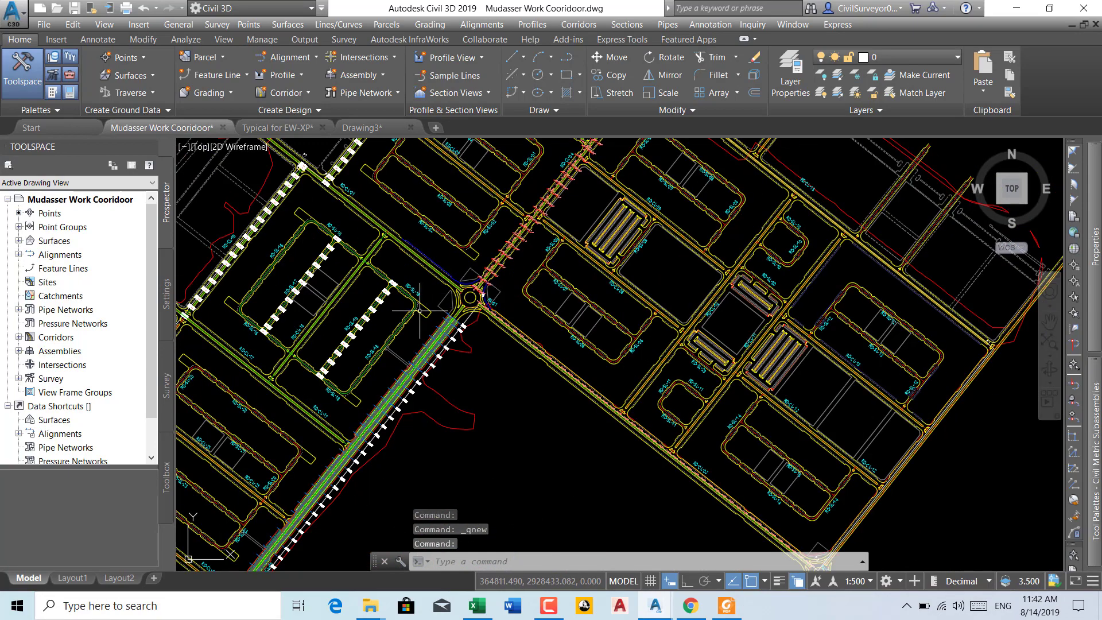
pyautogui.scroll(-4, 481, 287)
pyautogui.moveTo(623, 359); pyautogui.dragTo(548, 374, button='middle')
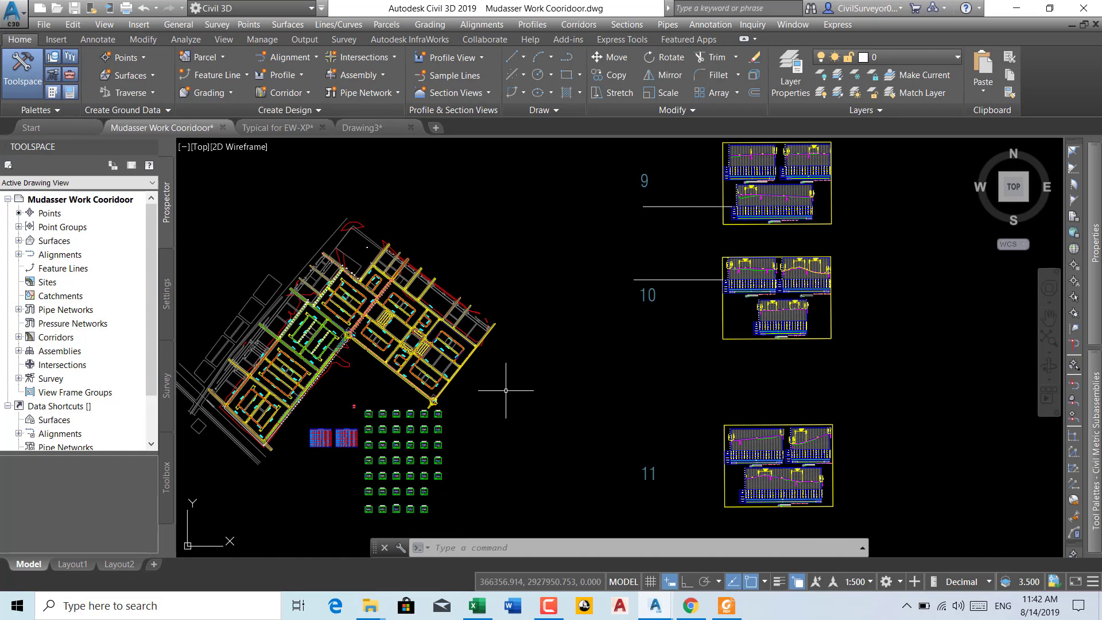
pyautogui.scroll(-3, 505, 391)
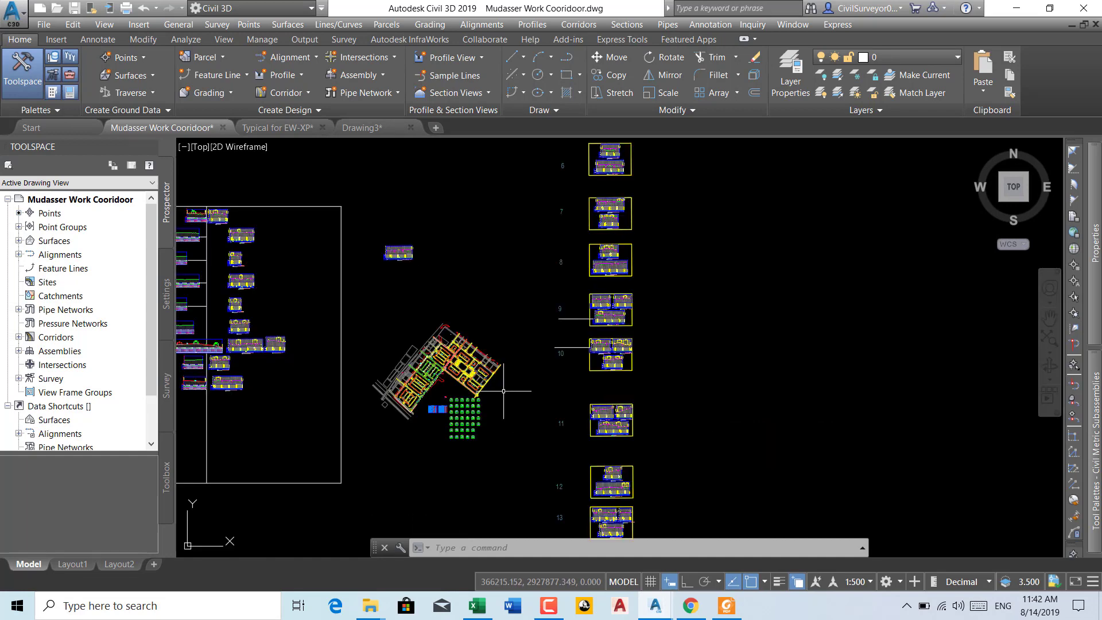
pyautogui.scroll(5, 389, 247)
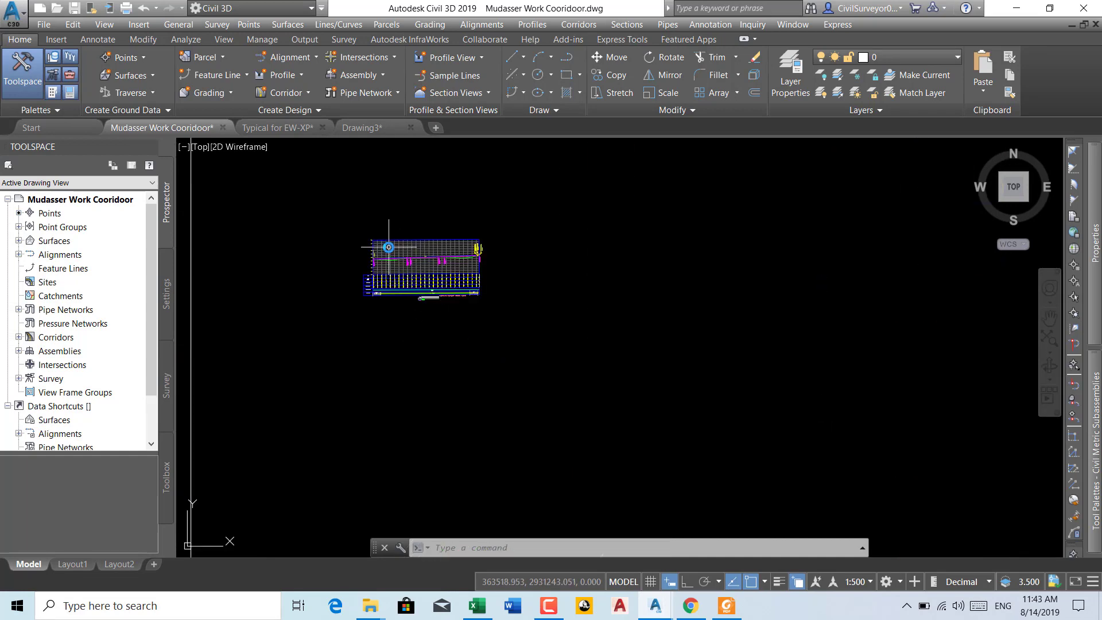
pyautogui.scroll(2, 389, 248)
pyautogui.click(331, 202)
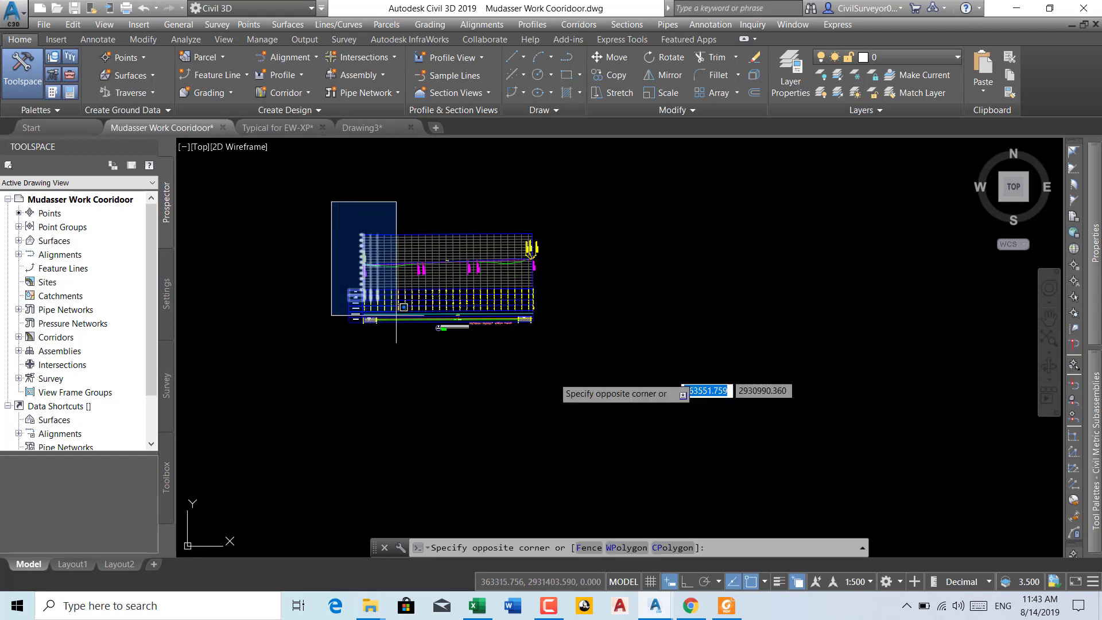
pyautogui.click(652, 389)
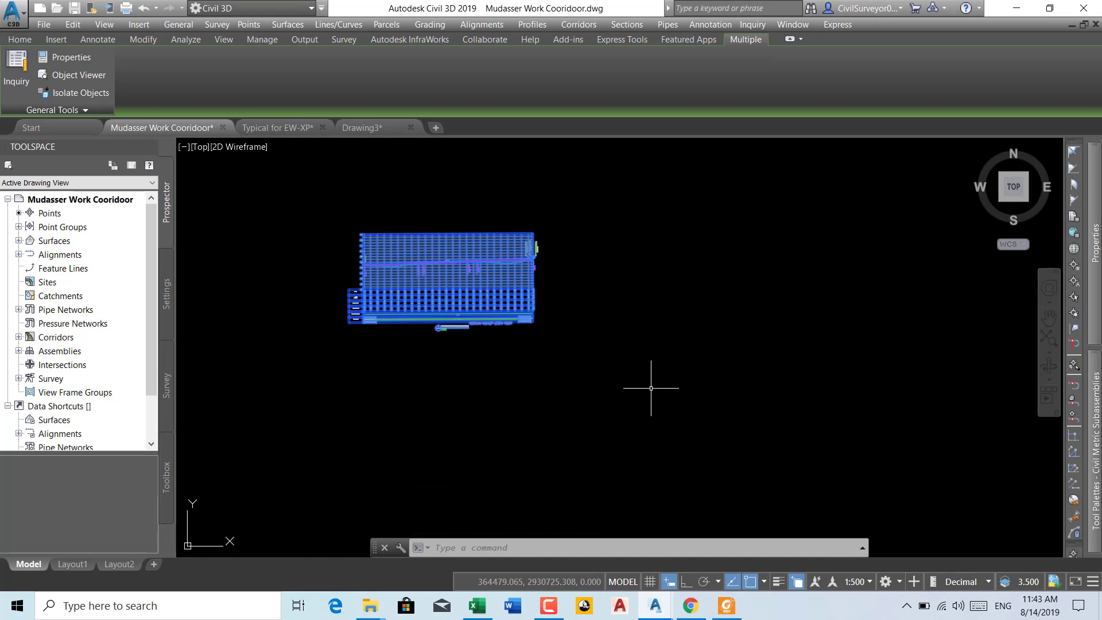
# - Paste the 599 copied profile view objects into Drawing3, then return to the corridor drawing
pyautogui.hotkey('ctrl', 'Tab')
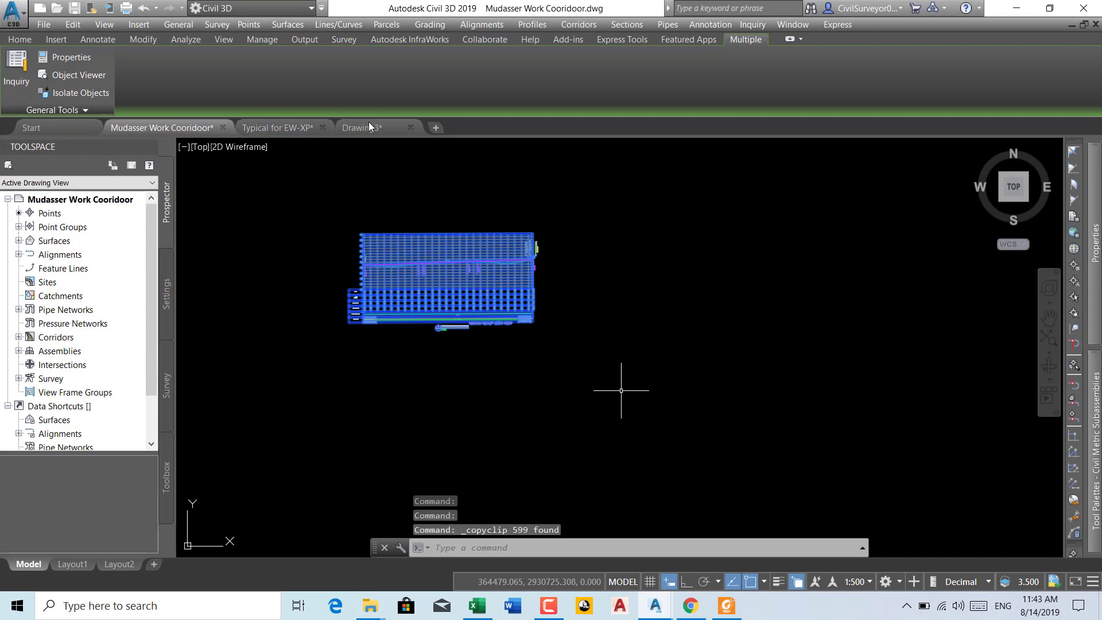
pyautogui.hotkey('ctrl', 'Tab')
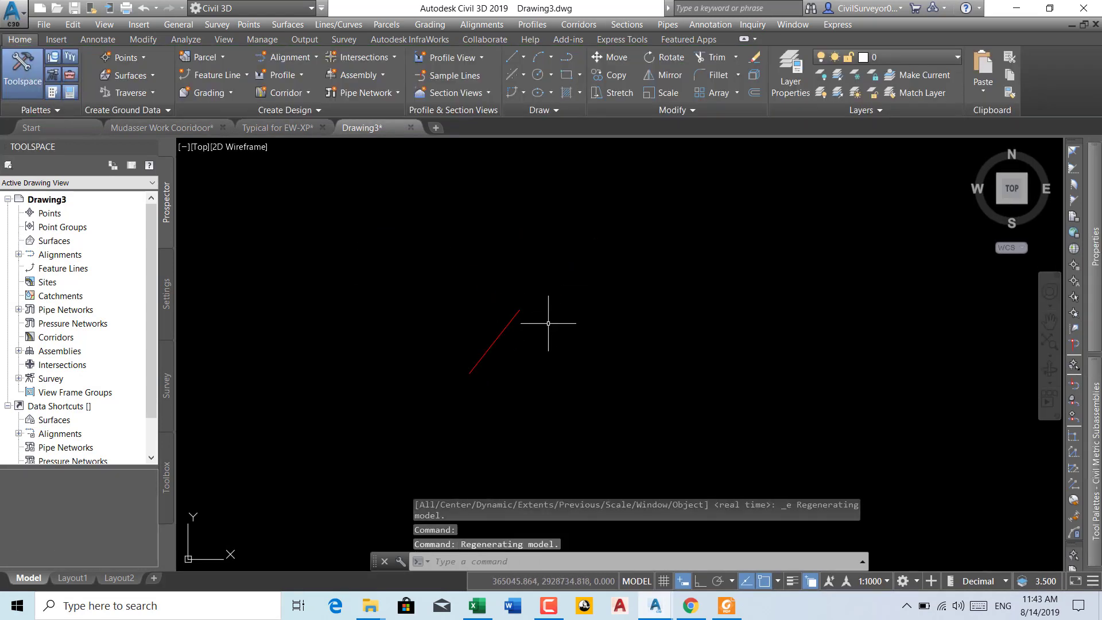
pyautogui.hotkey('ctrl', 'v')
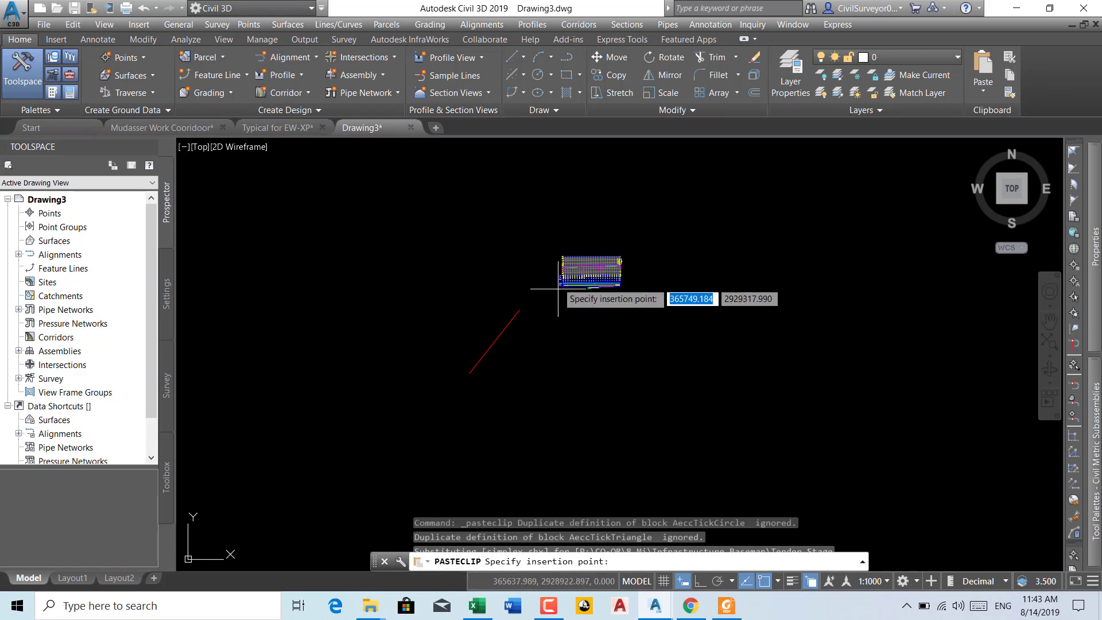
pyautogui.press('Return')
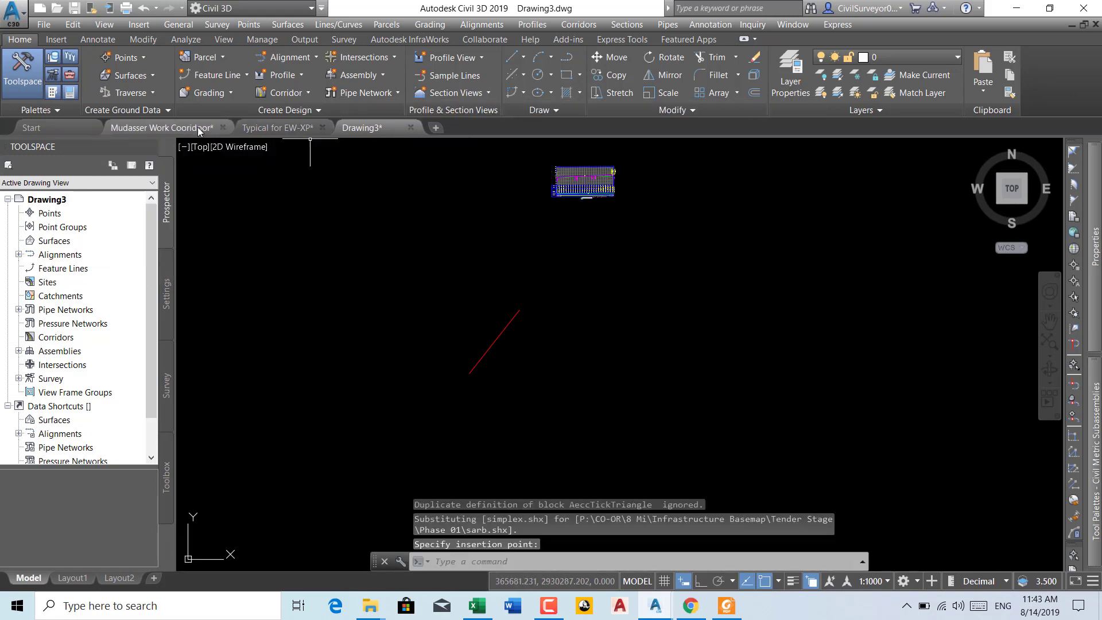
pyautogui.click(187, 126)
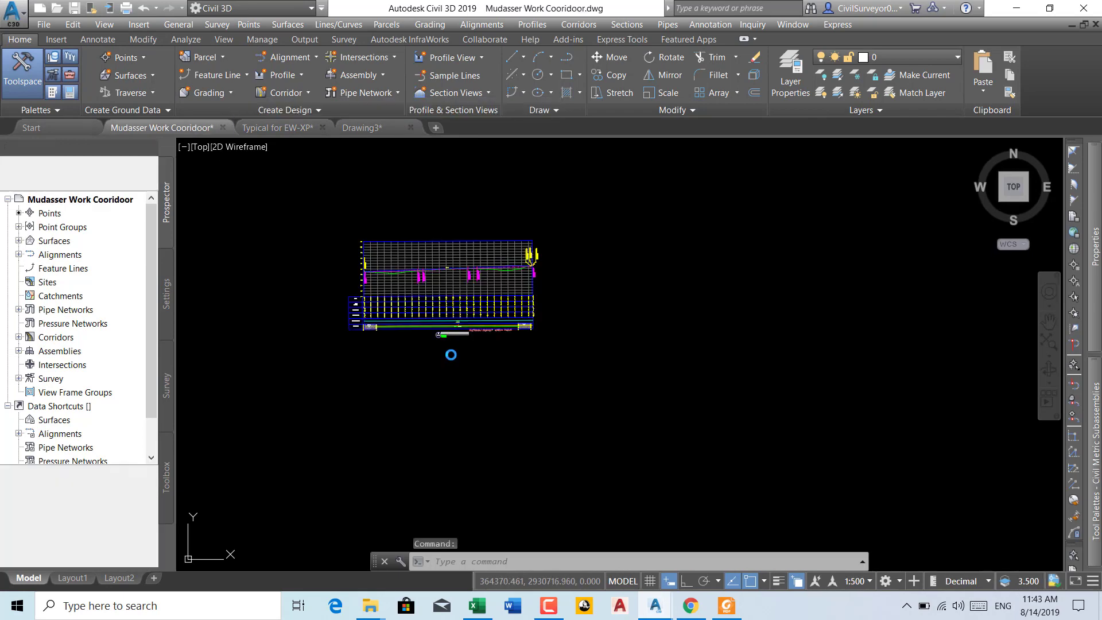
pyautogui.scroll(-4, 451, 361)
pyautogui.scroll(-2, 441, 370)
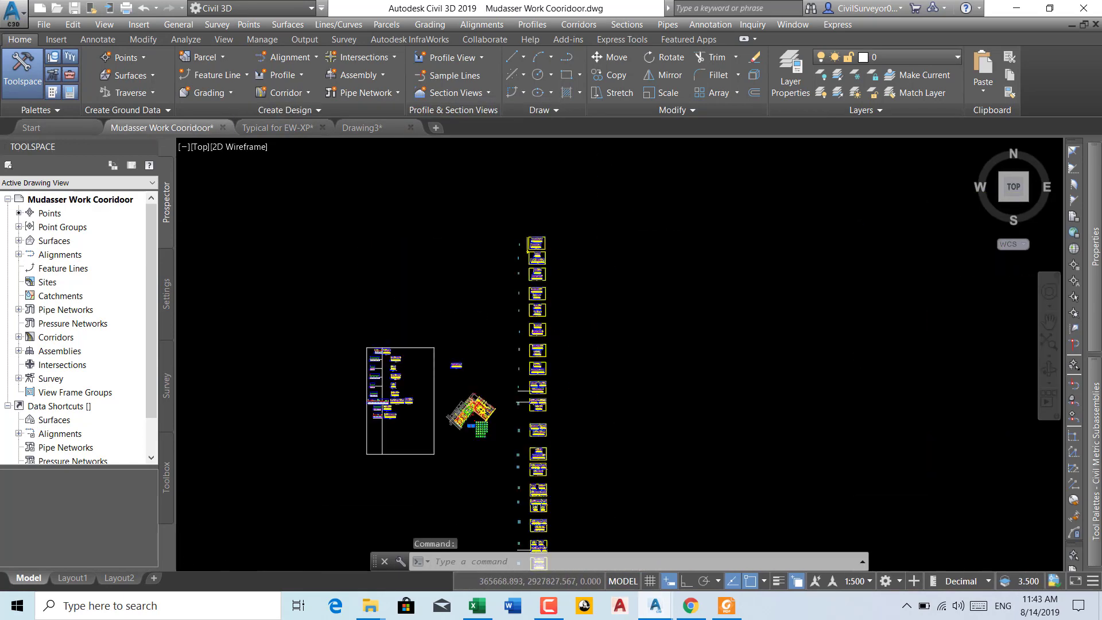
pyautogui.scroll(4, 459, 342)
pyautogui.scroll(5, 460, 342)
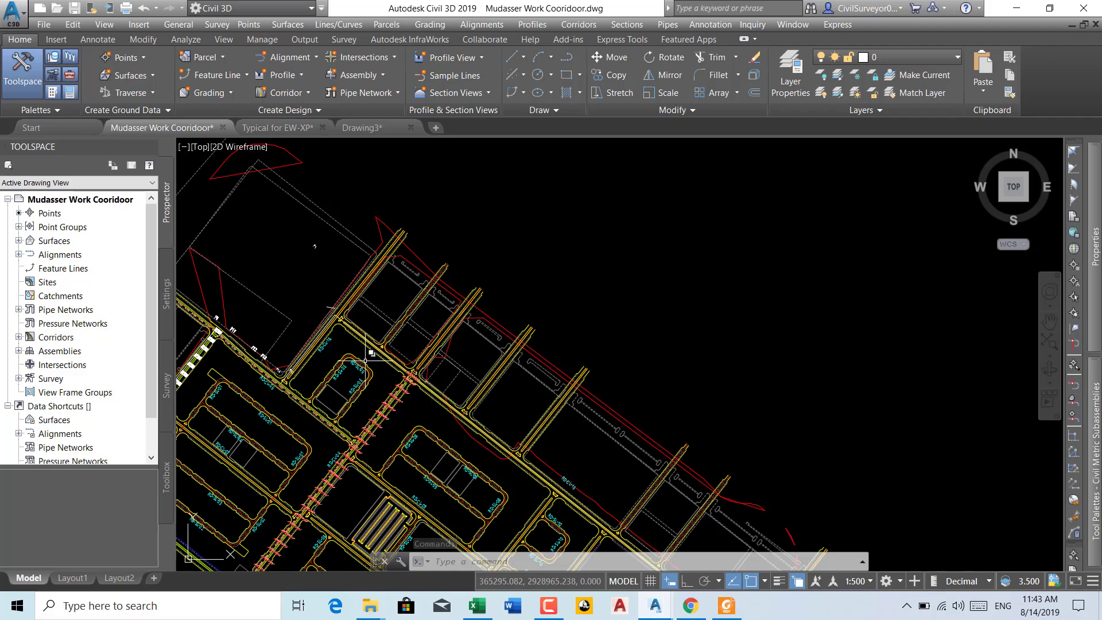
pyautogui.scroll(-5, 436, 386)
pyautogui.scroll(4, 413, 359)
pyautogui.scroll(2, 509, 418)
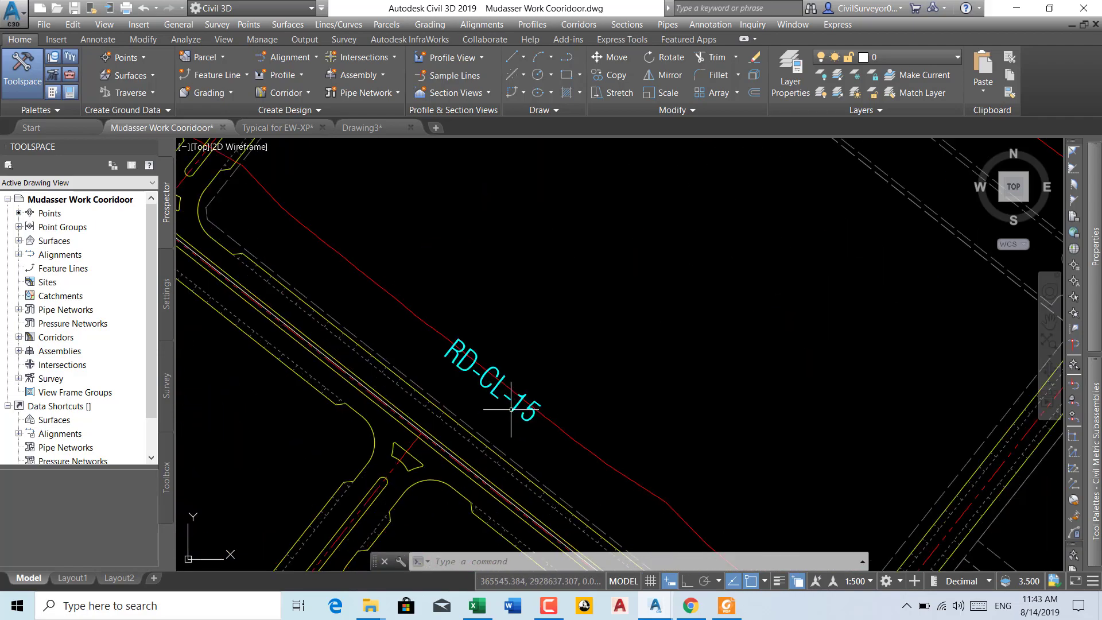
pyautogui.scroll(-2, 428, 335)
pyautogui.scroll(-5, 428, 335)
pyautogui.scroll(-2, 665, 406)
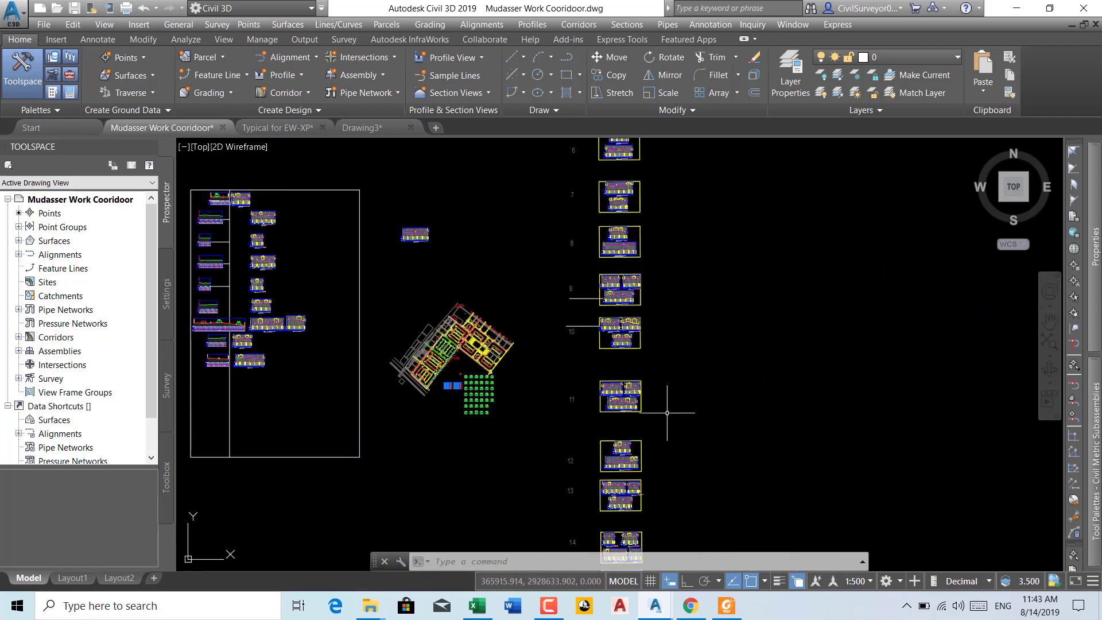
pyautogui.moveTo(664, 406); pyautogui.dragTo(660, 224, button='middle')
pyautogui.scroll(4, 614, 336)
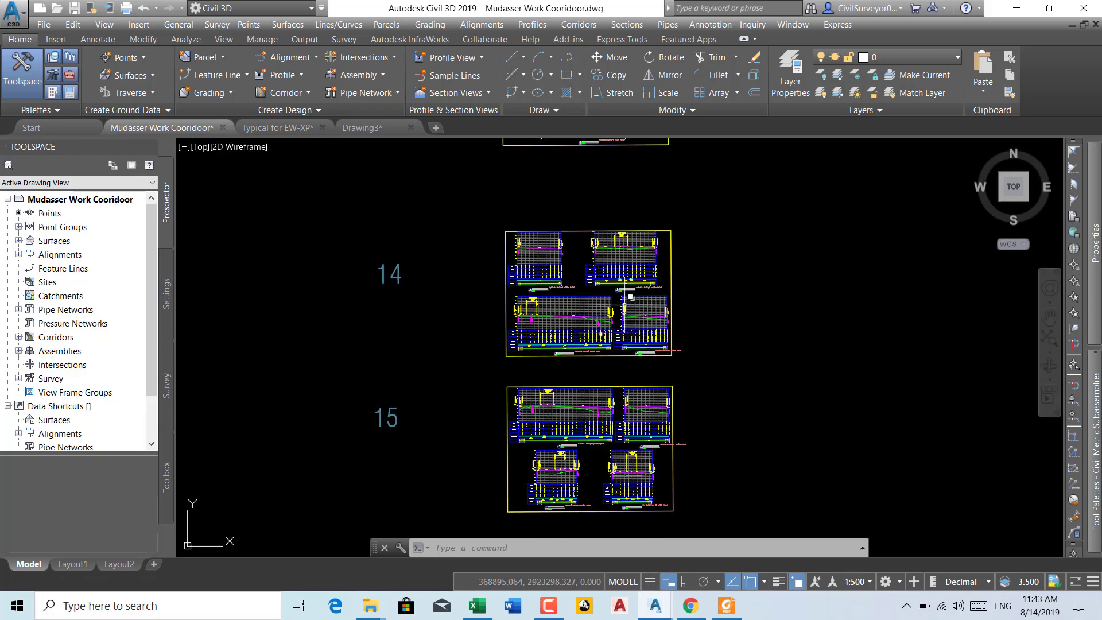
pyautogui.scroll(3, 597, 344)
pyautogui.scroll(3, 579, 339)
pyautogui.scroll(5, 555, 313)
pyautogui.scroll(-2, 570, 315)
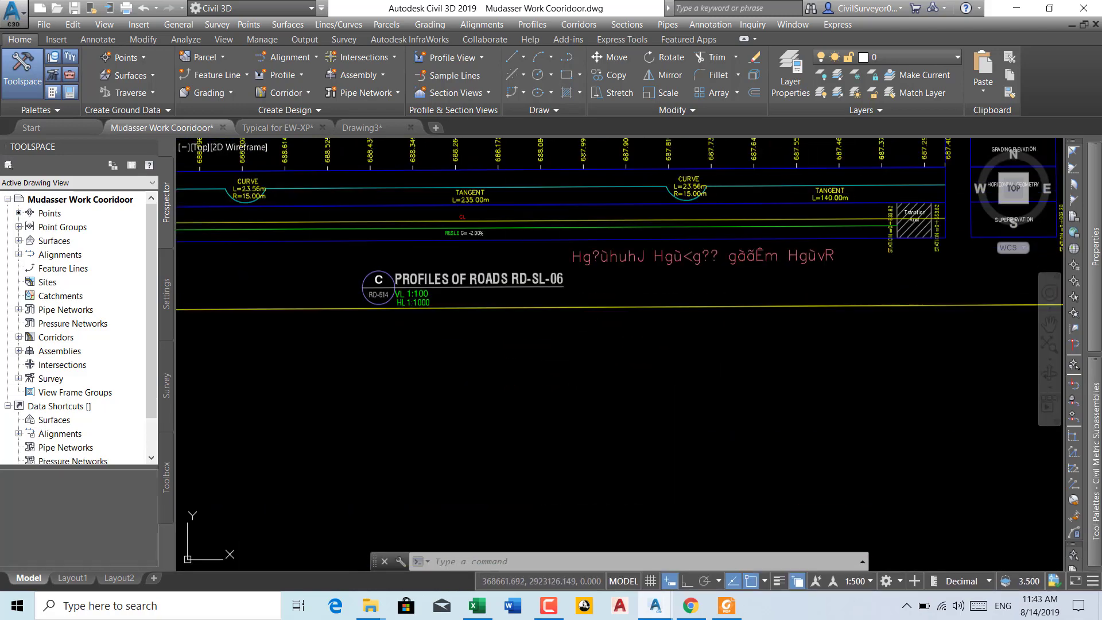
pyautogui.scroll(-8, 561, 338)
pyautogui.scroll(-3, 560, 340)
pyautogui.moveTo(634, 239)
pyautogui.mouseDown(button='middle')
pyautogui.moveTo(576, 391)
pyautogui.moveTo(576, 426)
pyautogui.mouseUp(button='middle')
pyautogui.scroll(-2, 608, 424)
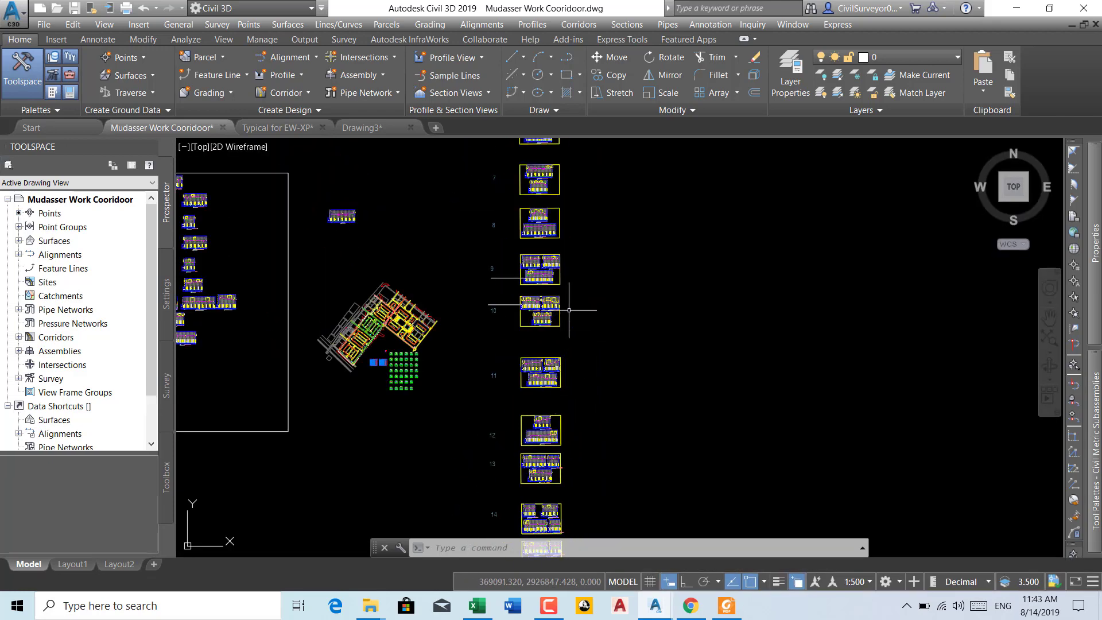
pyautogui.moveTo(551, 104); pyautogui.dragTo(499, 319, button='middle')
pyautogui.scroll(4, 499, 319)
pyautogui.scroll(1, 500, 322)
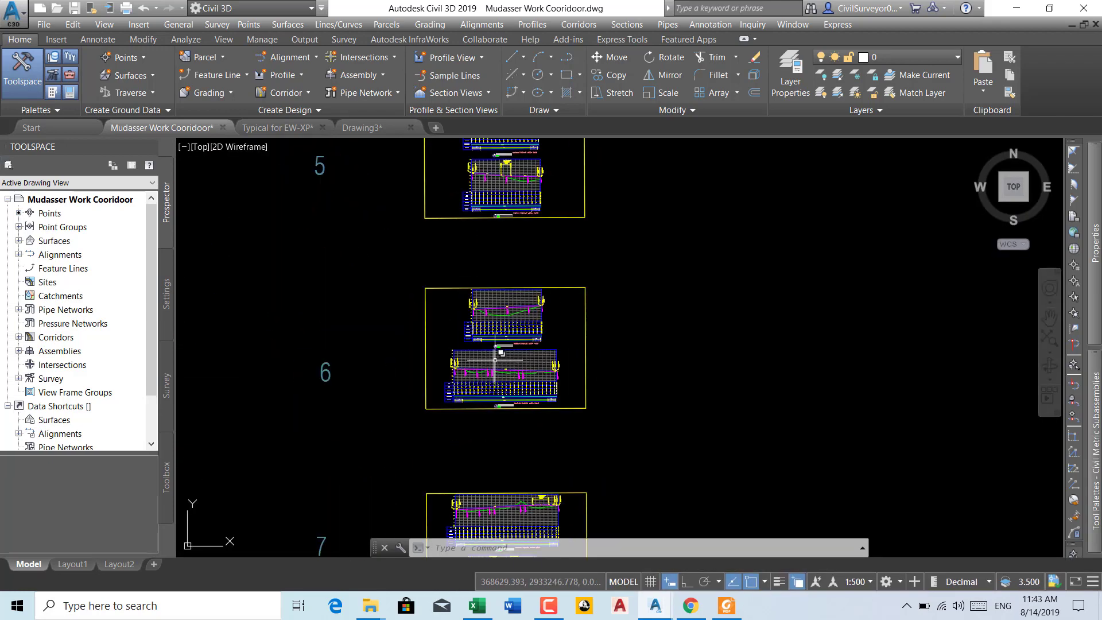
pyautogui.scroll(1, 503, 325)
pyautogui.scroll(3, 504, 325)
pyautogui.scroll(2, 516, 299)
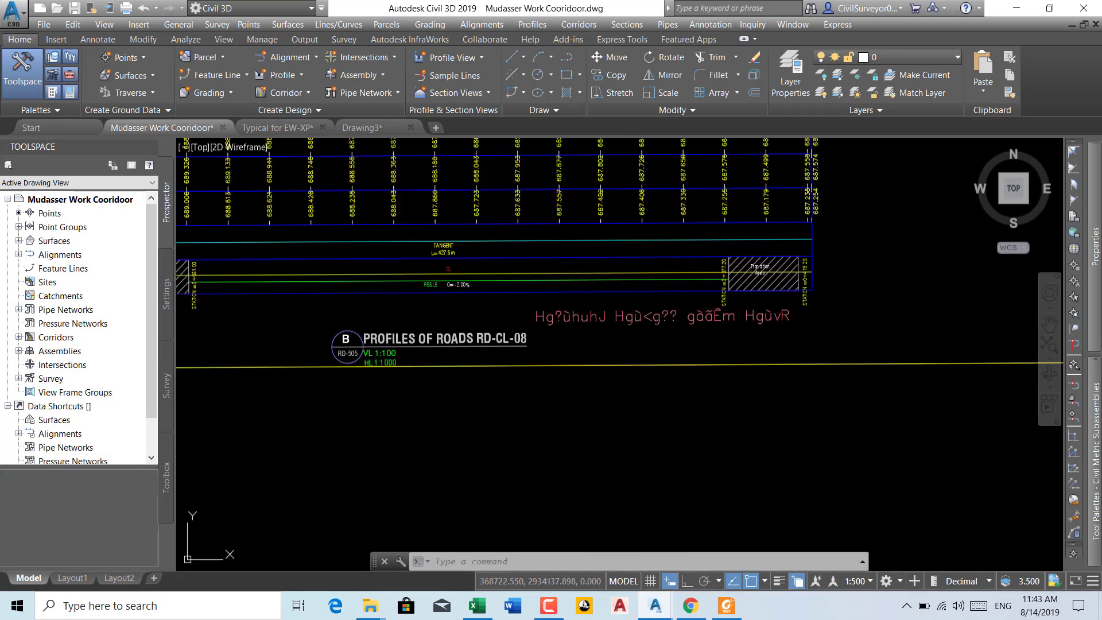
pyautogui.scroll(-1, 531, 266)
pyautogui.scroll(-4, 531, 267)
pyautogui.scroll(-2, 531, 267)
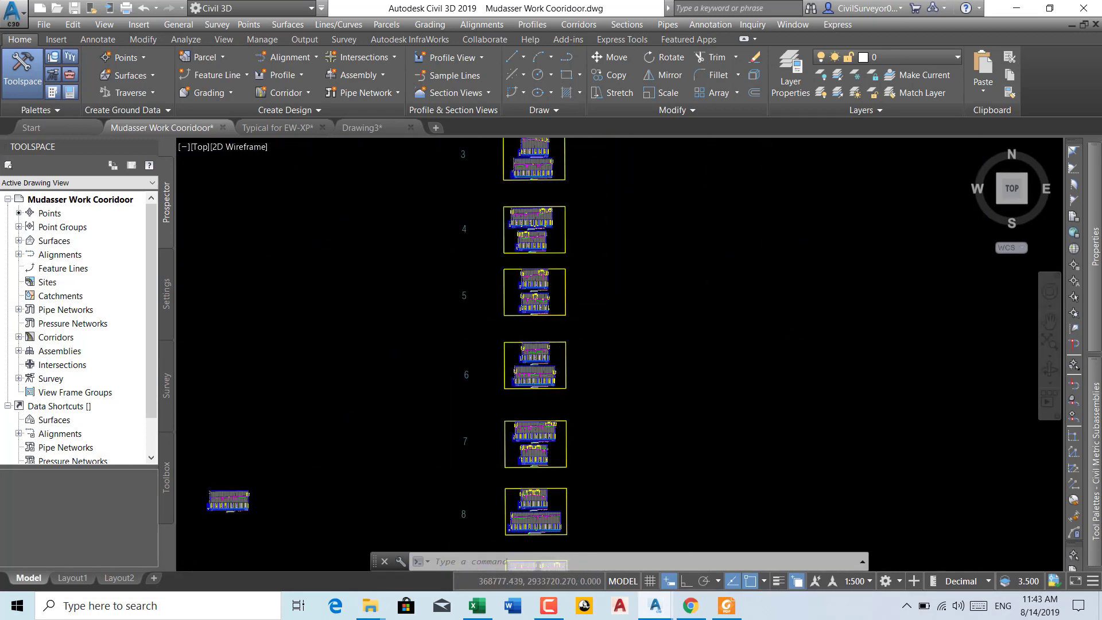
pyautogui.moveTo(570, 462)
pyautogui.mouseDown(button='middle')
pyautogui.moveTo(516, 437)
pyautogui.moveTo(516, 380)
pyautogui.mouseUp(button='middle')
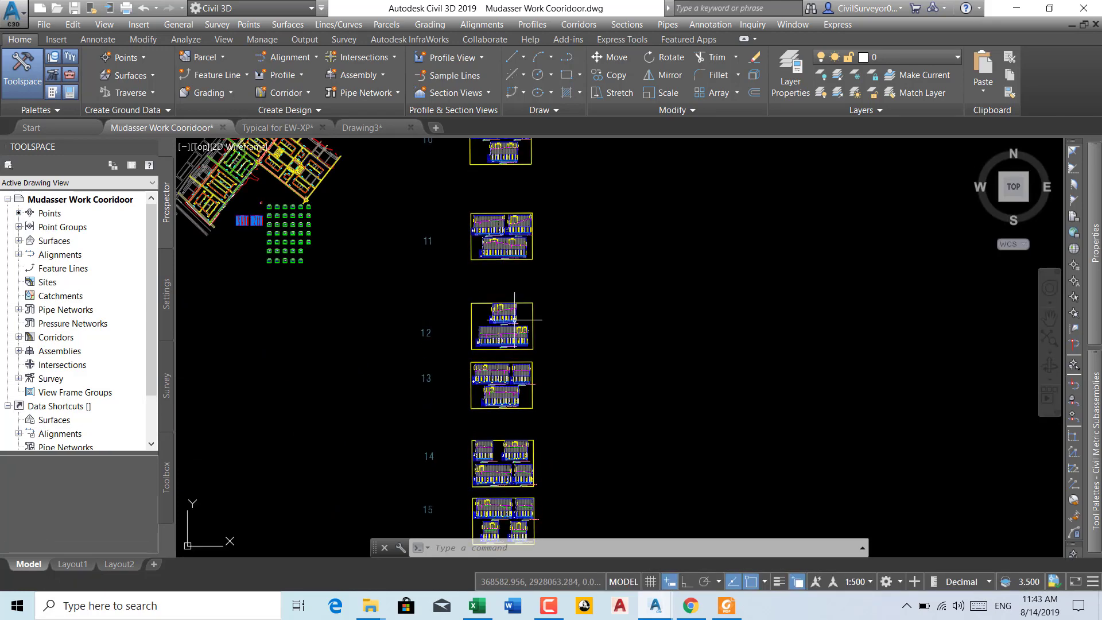
pyautogui.scroll(5, 510, 275)
pyautogui.scroll(5, 490, 350)
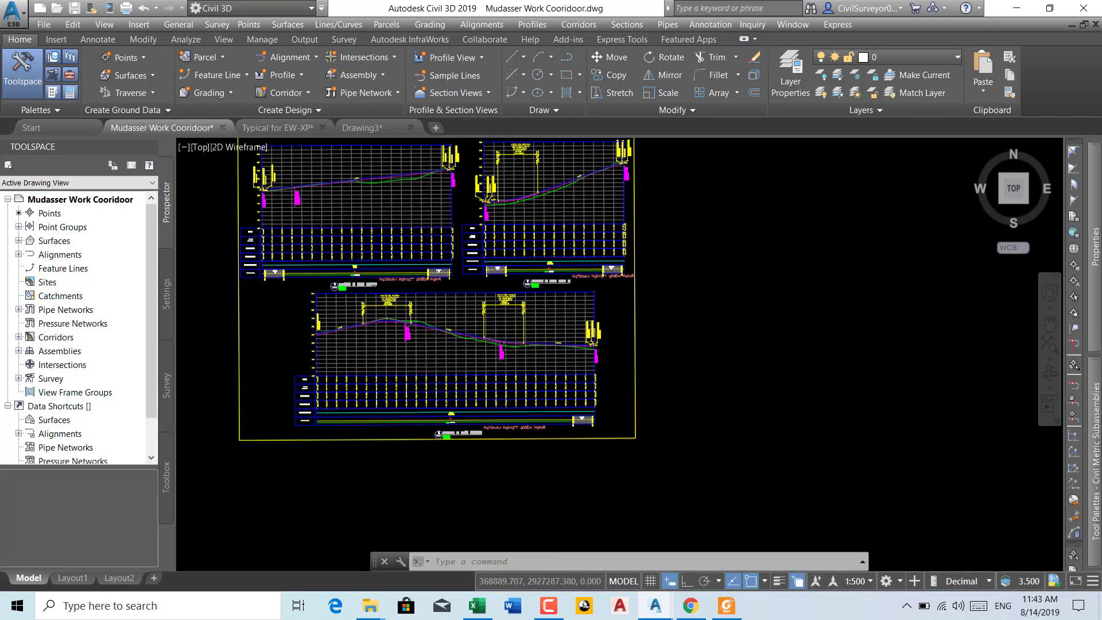
pyautogui.scroll(4, 473, 424)
pyautogui.scroll(-5, 473, 426)
pyautogui.scroll(-3, 473, 426)
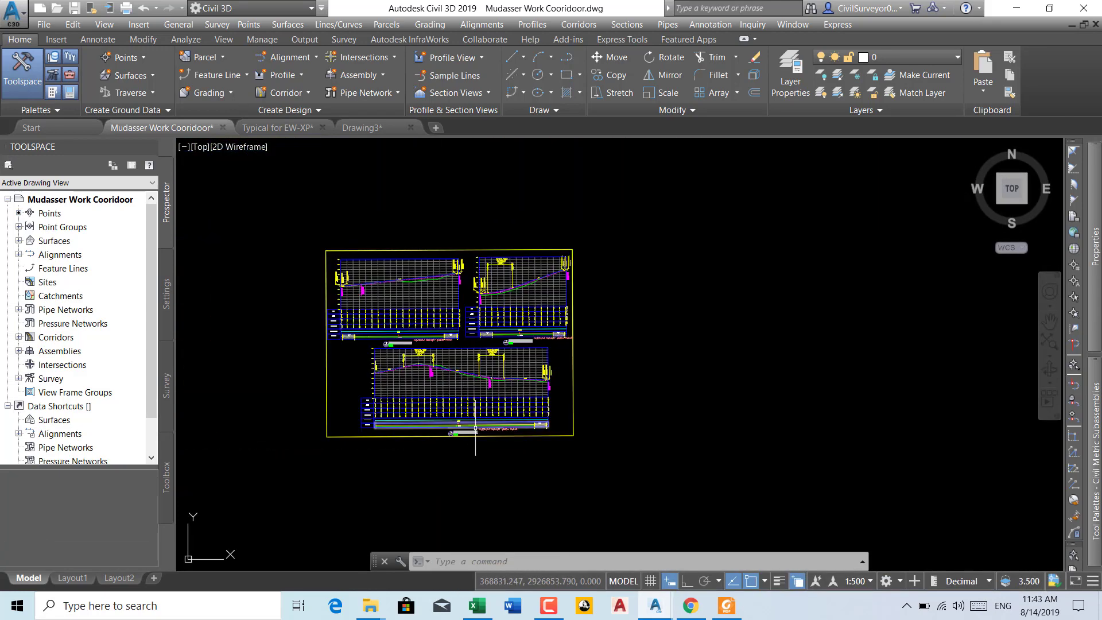
pyautogui.scroll(-2, 473, 426)
pyautogui.moveTo(517, 276)
pyautogui.mouseDown(button='middle')
pyautogui.moveTo(545, 411)
pyautogui.moveTo(526, 388)
pyautogui.mouseUp(button='middle')
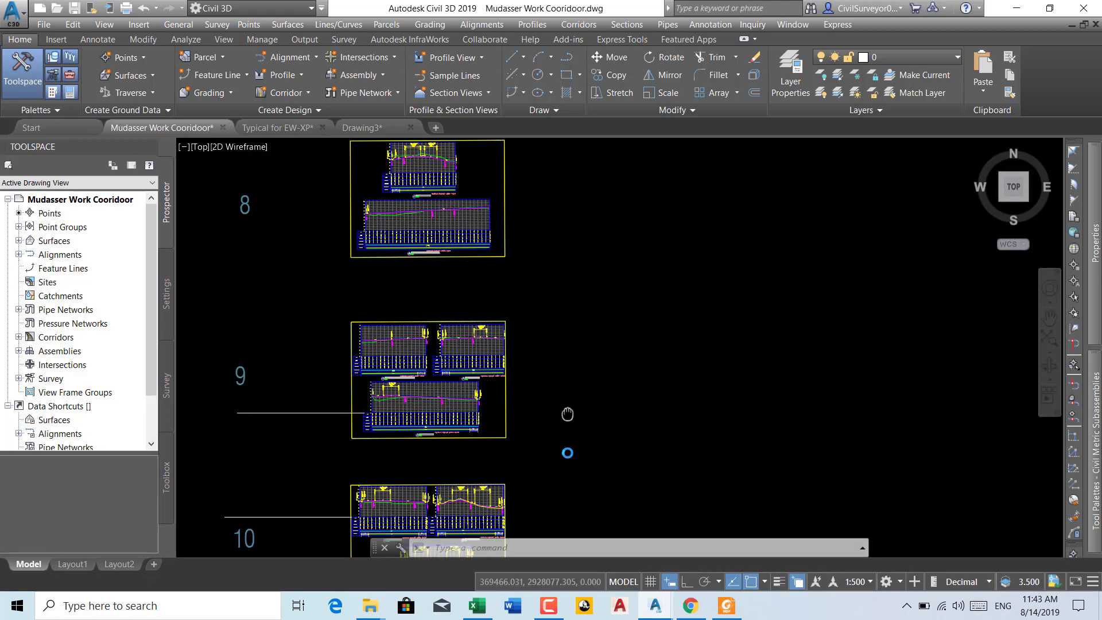
pyautogui.scroll(8, 437, 331)
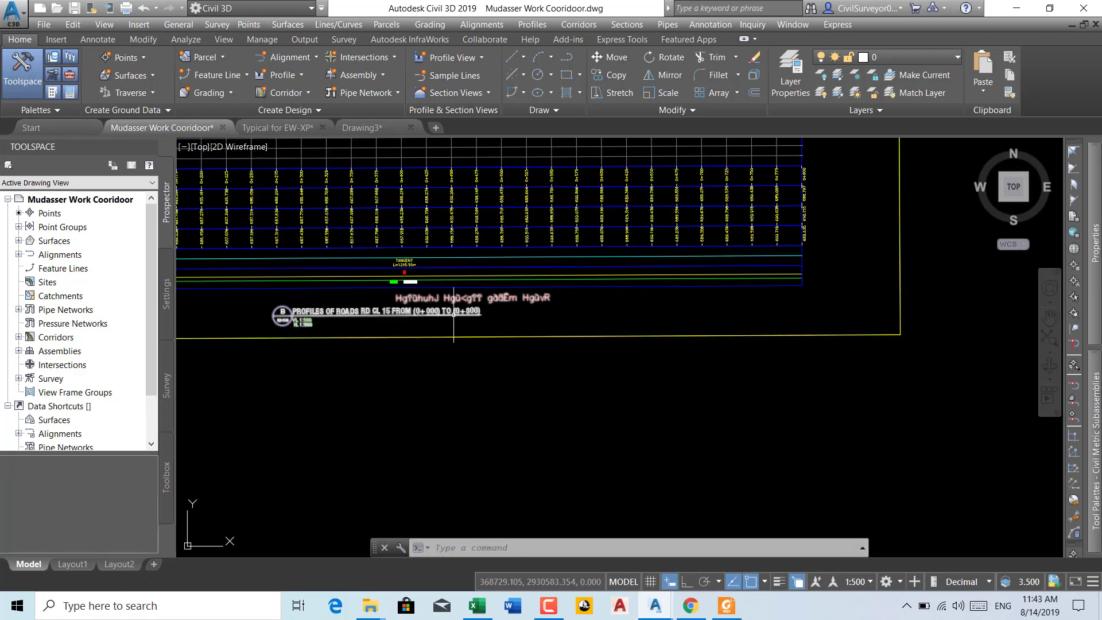
pyautogui.scroll(-2, 506, 344)
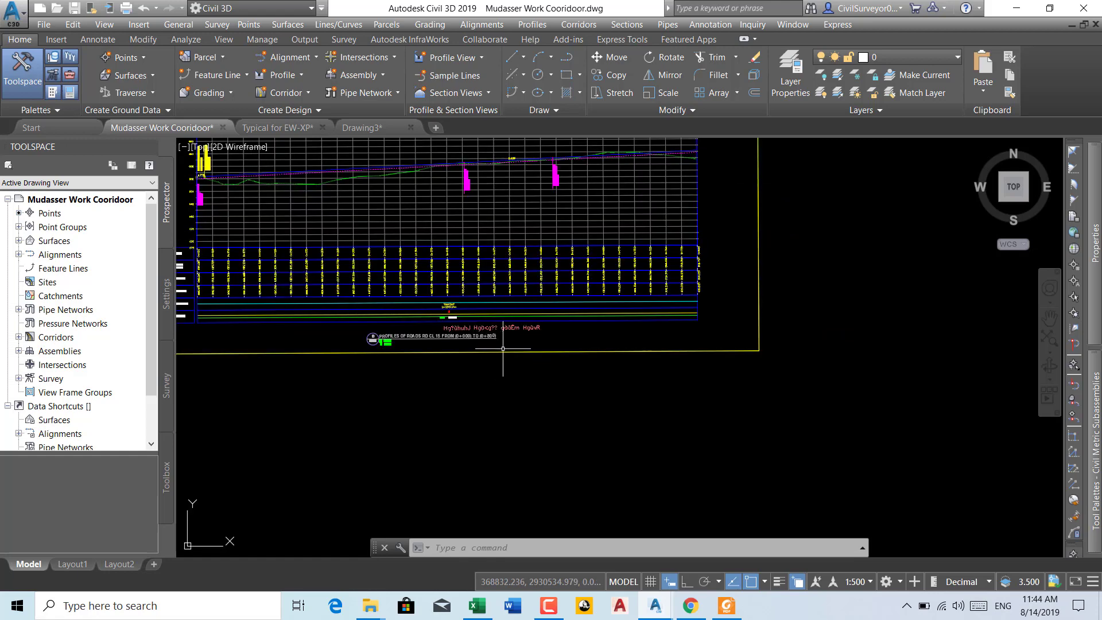
pyautogui.scroll(5, 479, 343)
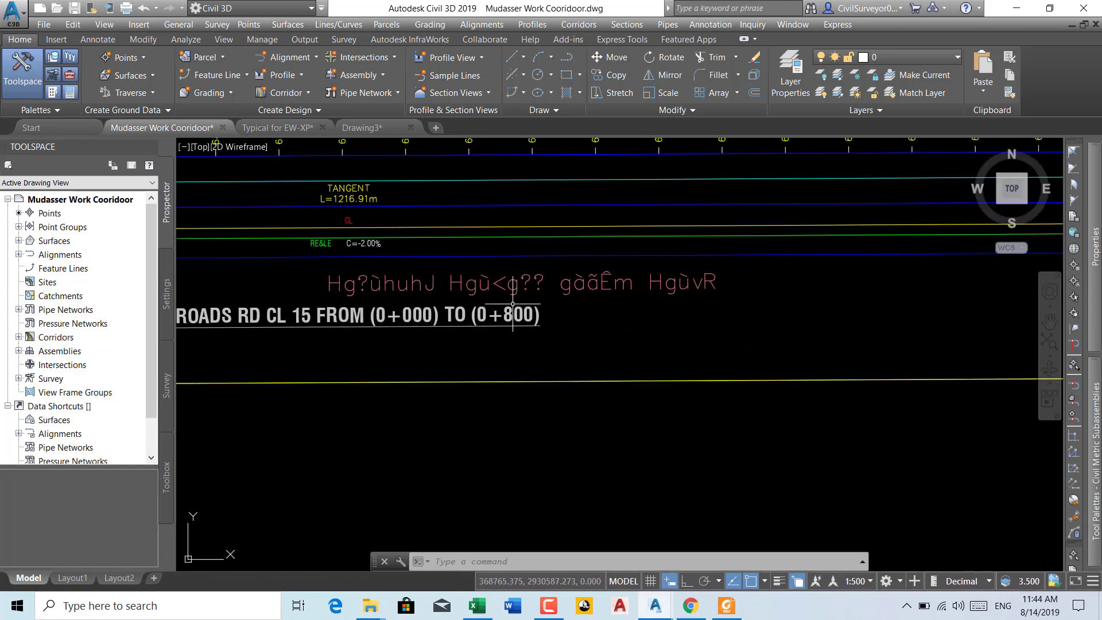
pyautogui.scroll(-3, 512, 312)
pyautogui.scroll(-2, 507, 377)
pyautogui.moveTo(507, 376); pyautogui.dragTo(518, 233, button='middle')
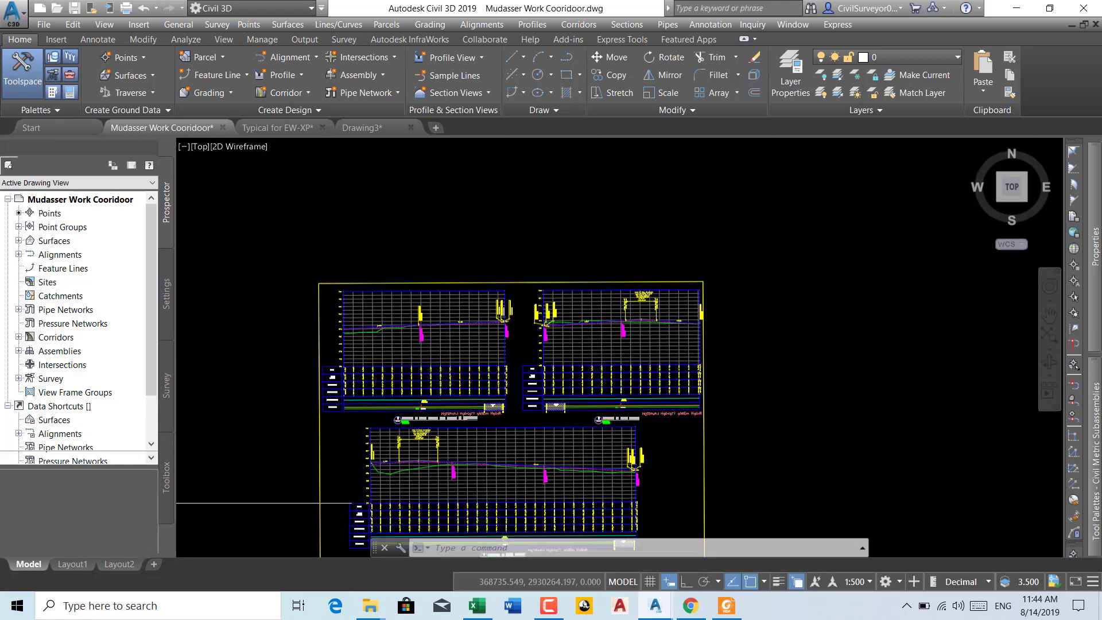
pyautogui.scroll(5, 438, 412)
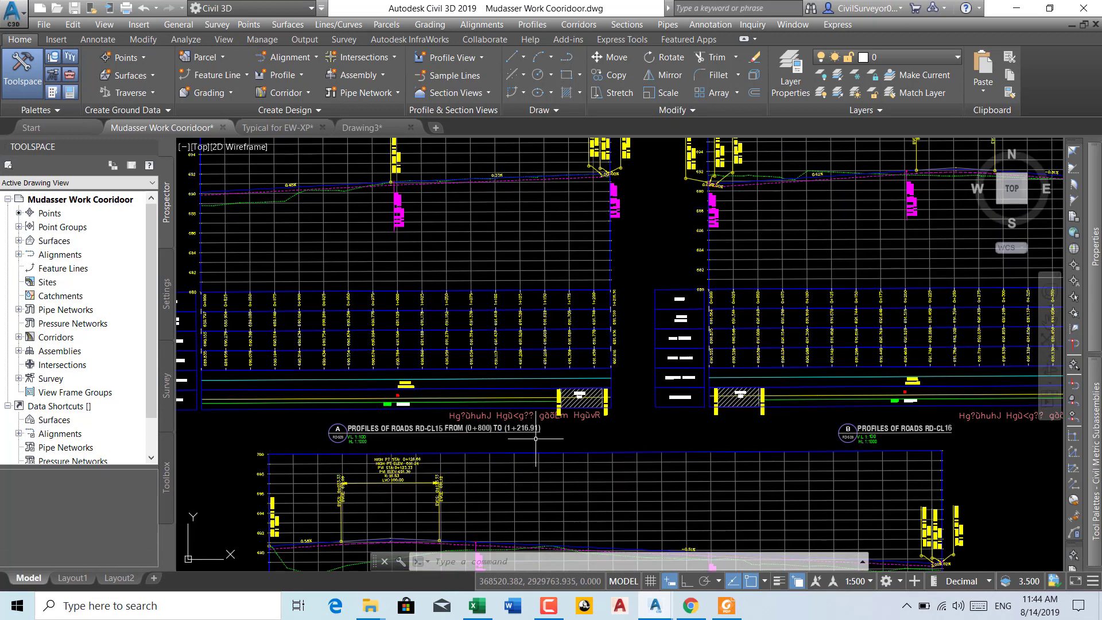
pyautogui.scroll(-3, 538, 438)
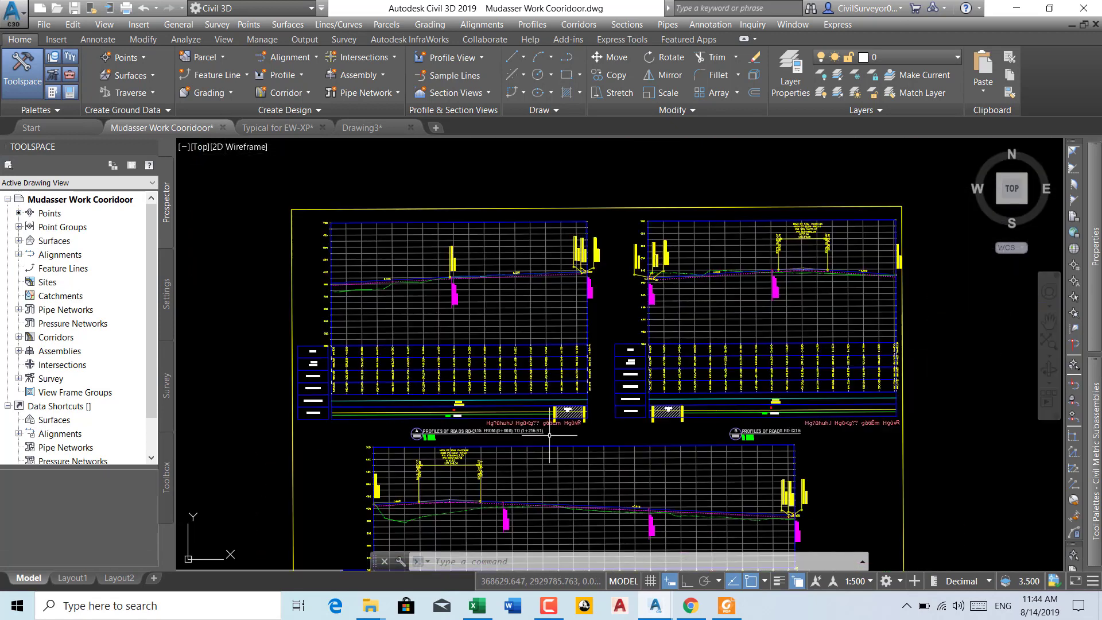
pyautogui.click(271, 186)
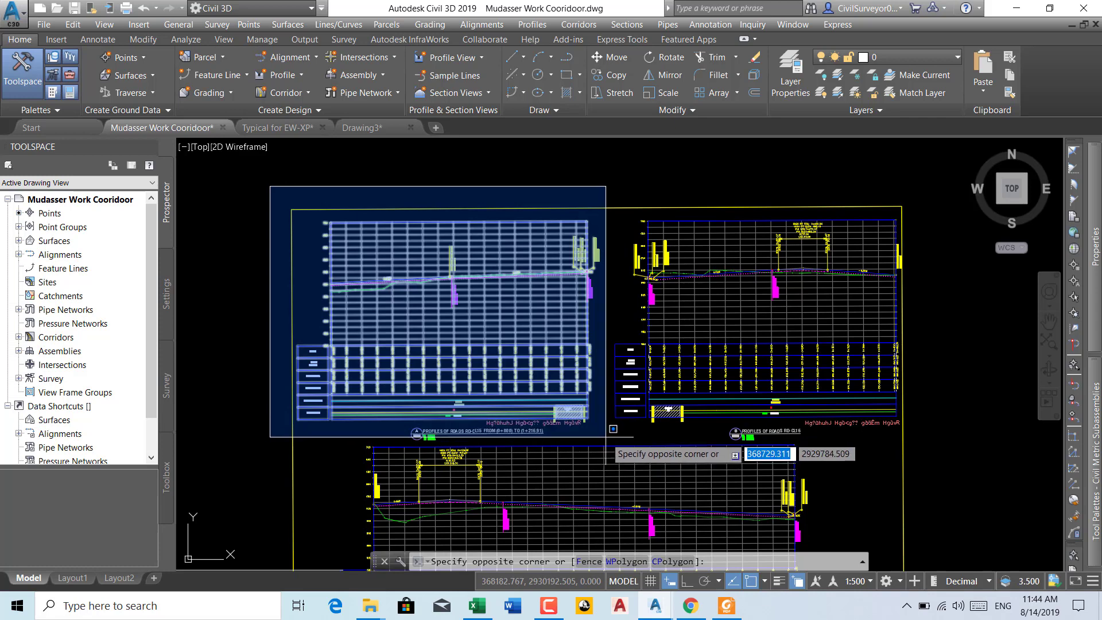
# - Copy the top-left RD-CL15 profile drawing and place the copy beside the sheet
pyautogui.click(606, 439)
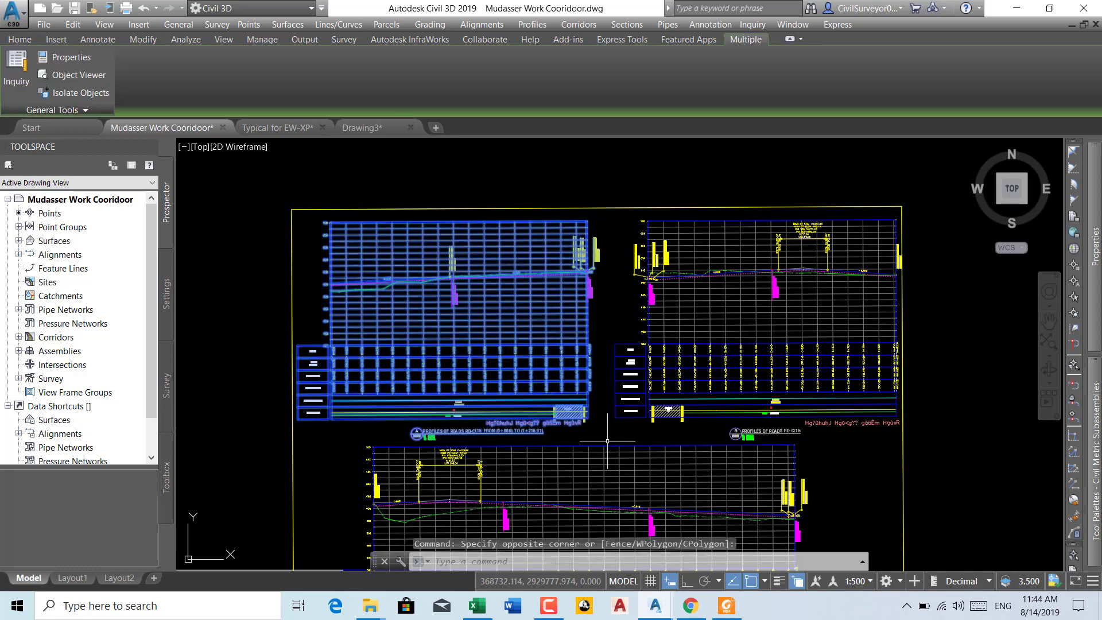
pyautogui.write('CO')
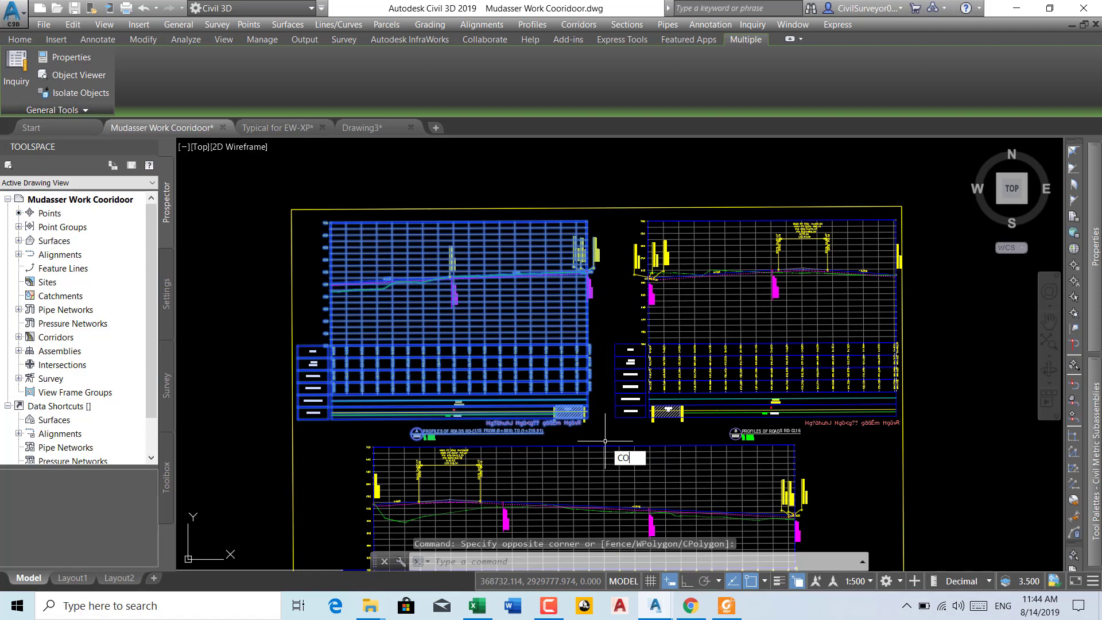
pyautogui.press('Return')
pyautogui.click(597, 436)
pyautogui.scroll(-5, 615, 415)
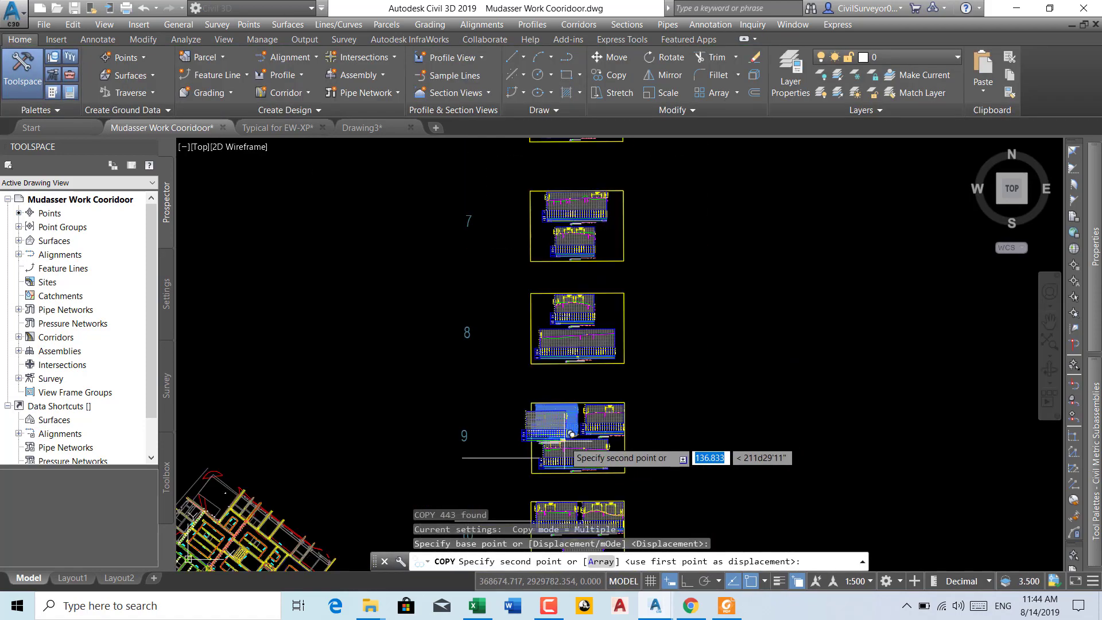
pyautogui.scroll(6, 615, 415)
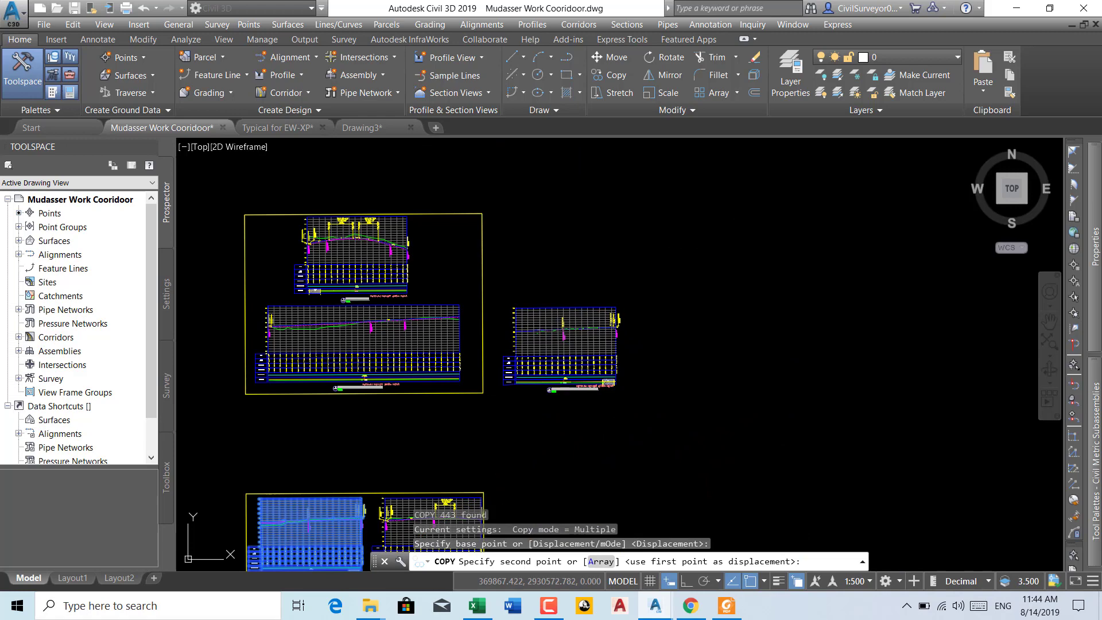
pyautogui.click(597, 410)
pyautogui.press('Escape')
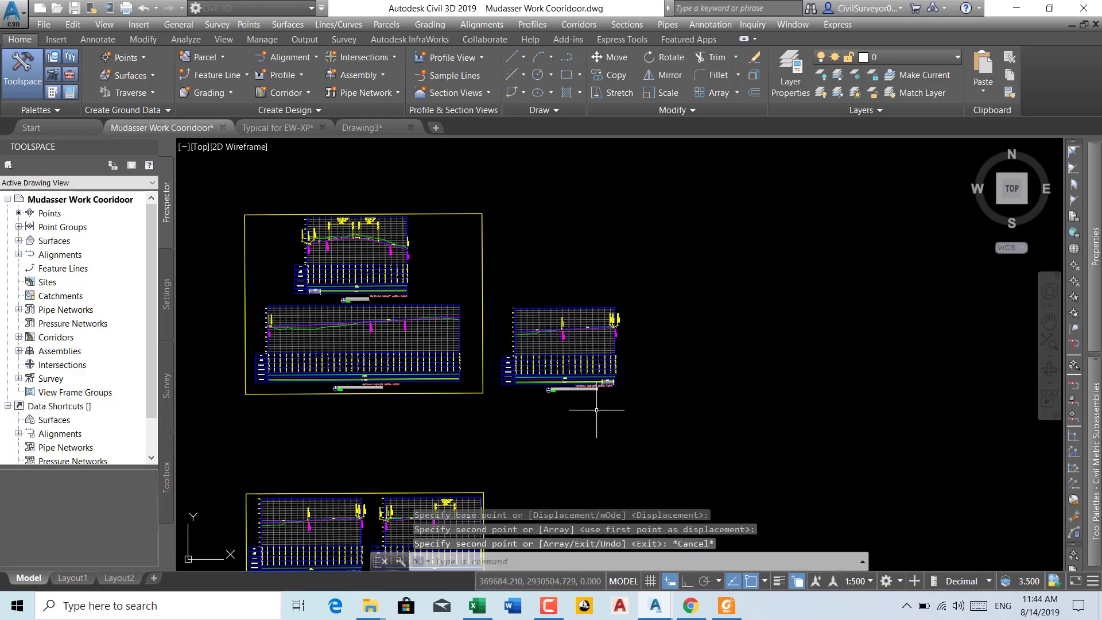
# - Copy both profile drawings (1053 objects) to the clipboard
pyautogui.click(218, 303)
pyautogui.click(682, 420)
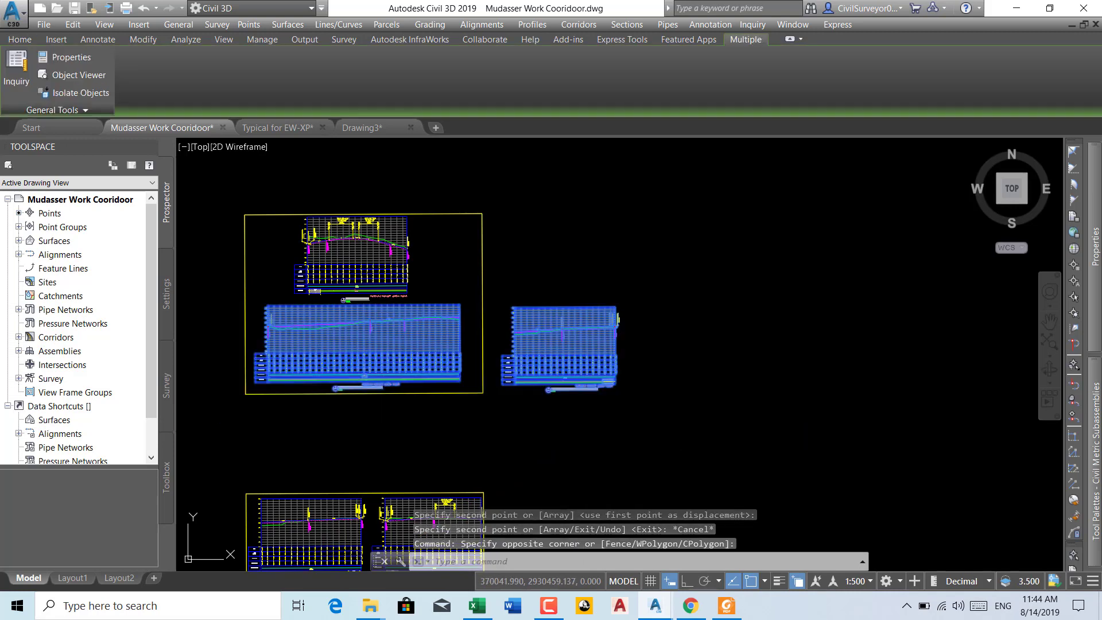
pyautogui.hotkey('ctrl', 'c')
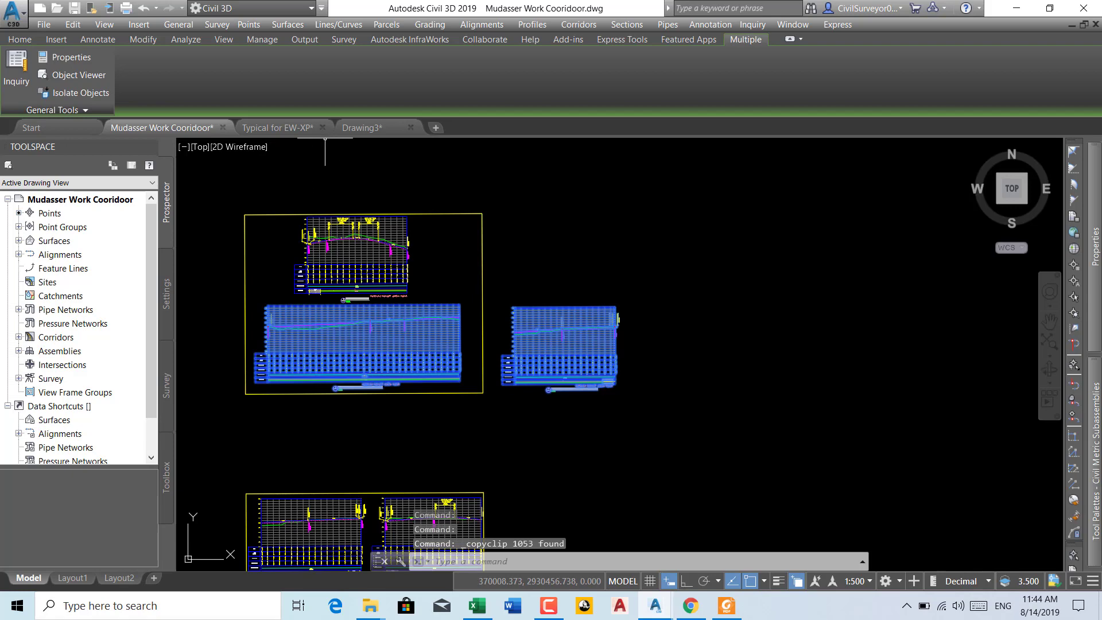
# - Paste the two RD-CL15 profiles into Drawing3, then switch to the Typical for EW-XP drawing
pyautogui.click(359, 127)
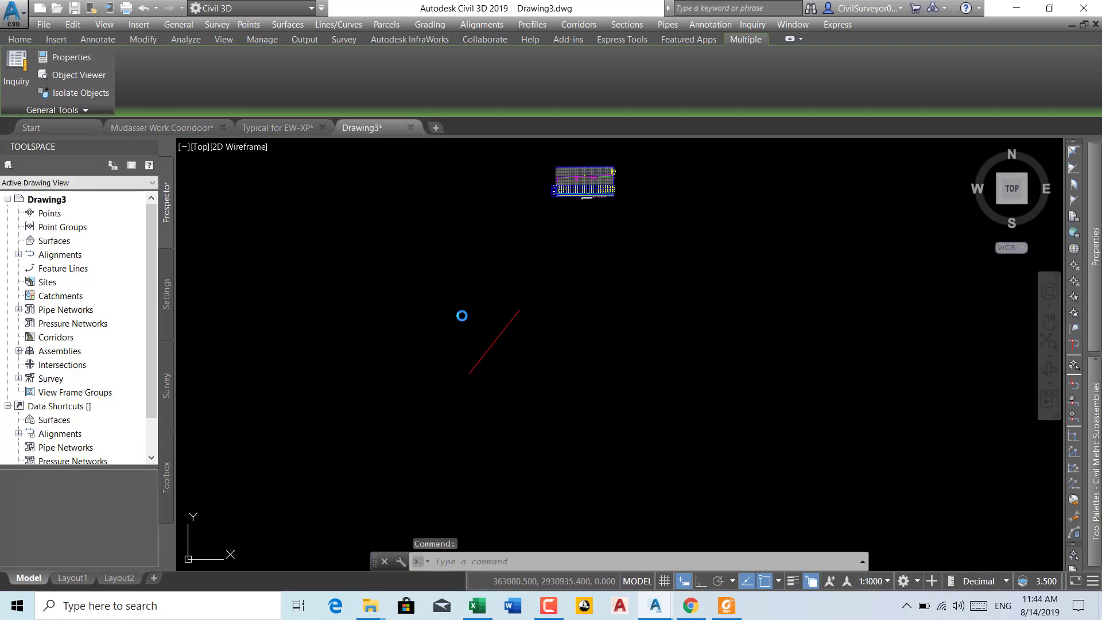
pyautogui.hotkey('ctrl', 'v')
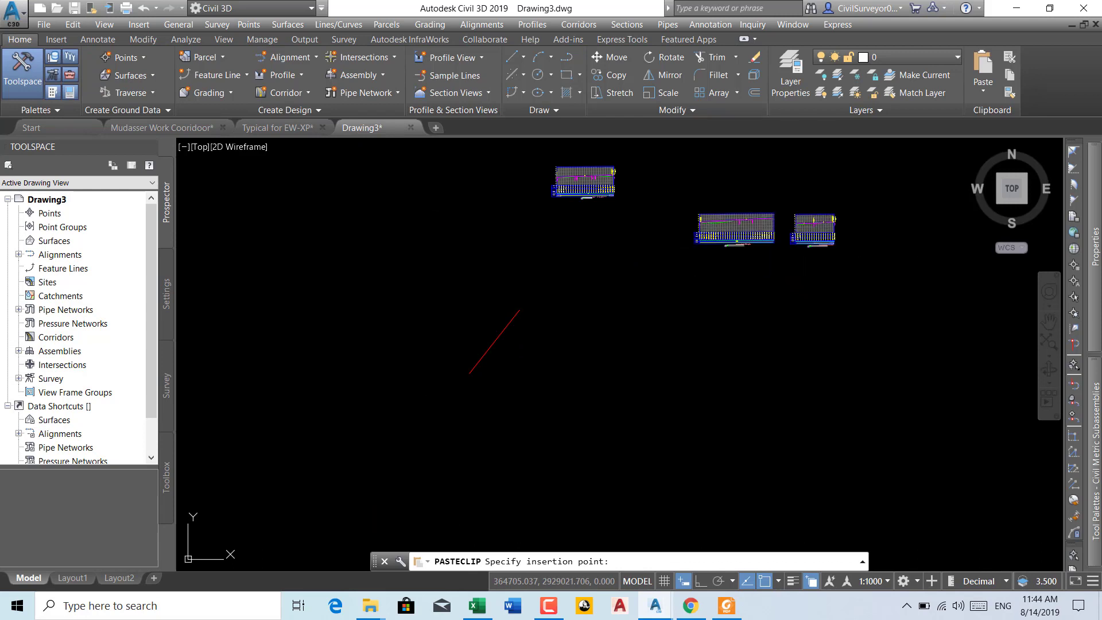
pyautogui.click(650, 261)
pyautogui.press('Escape')
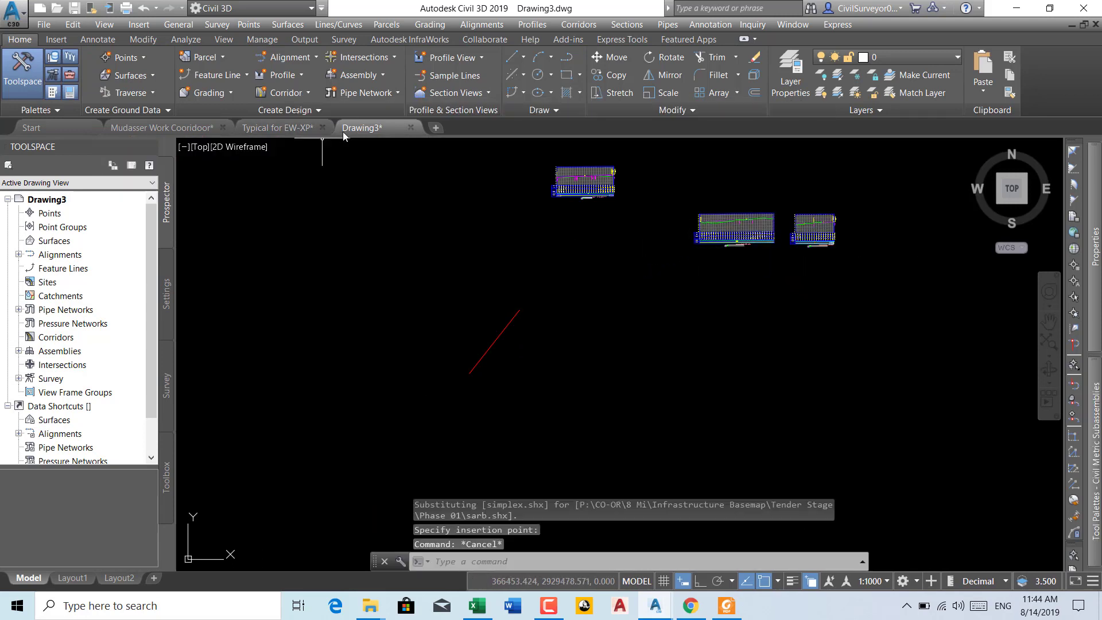
pyautogui.click(278, 131)
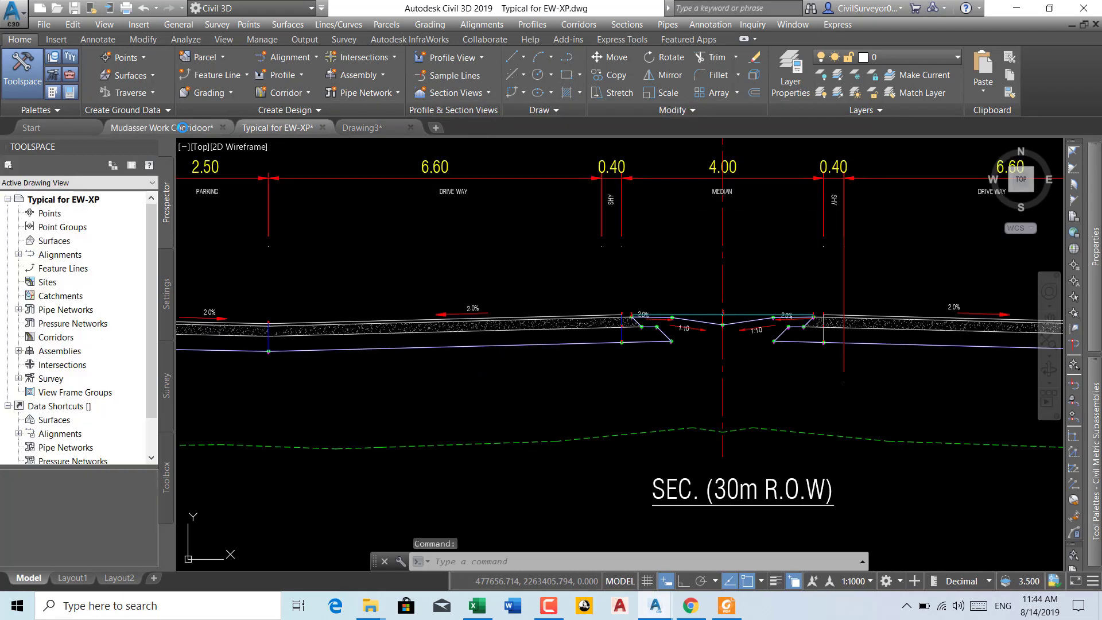
# - Close the Mudasser Work Cooridoor drawing without saving changes
pyautogui.click(182, 127)
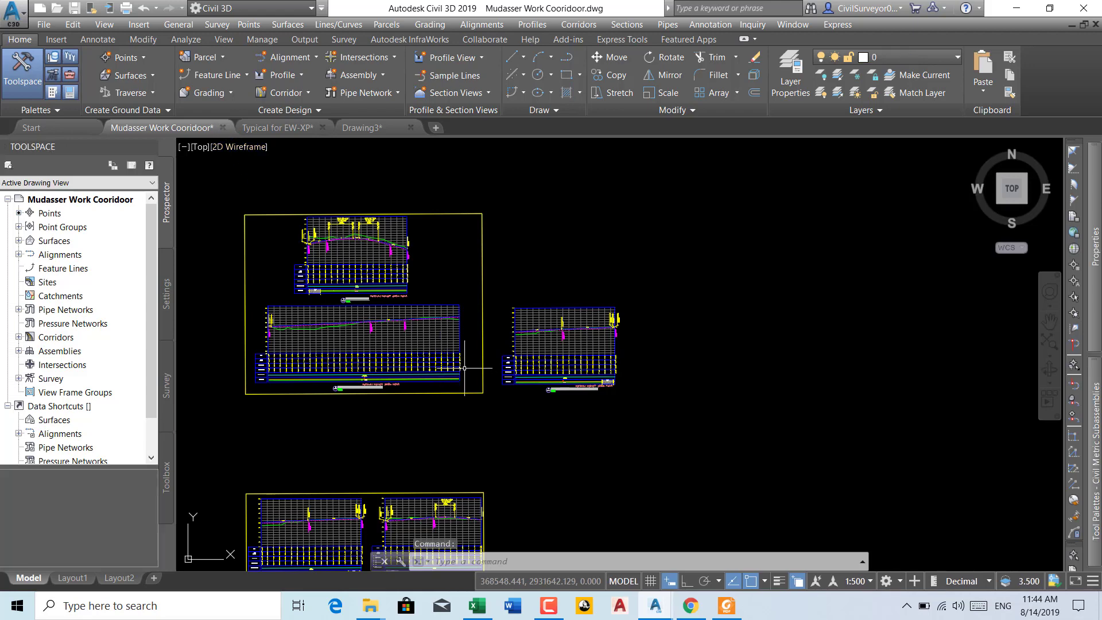
pyautogui.click(222, 128)
pyautogui.click(577, 339)
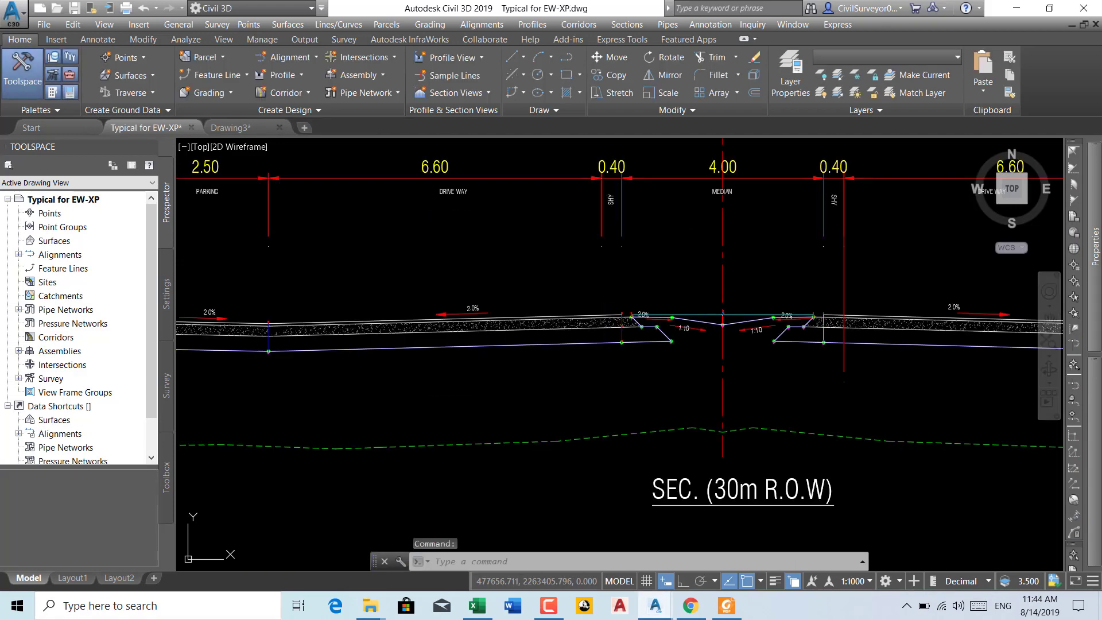
# - Copy the top 30m R.O.W. typical cross-section (196 objects) to the clipboard
pyautogui.scroll(-2, 433, 298)
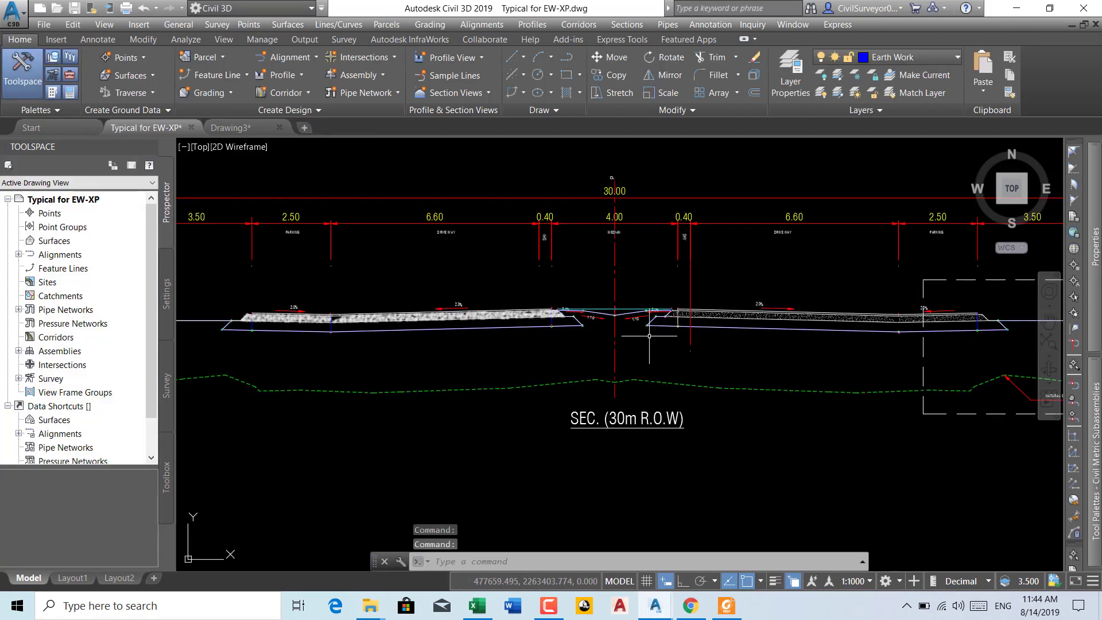
pyautogui.scroll(-1, 649, 336)
pyautogui.scroll(-2, 574, 310)
pyautogui.scroll(-2, 446, 282)
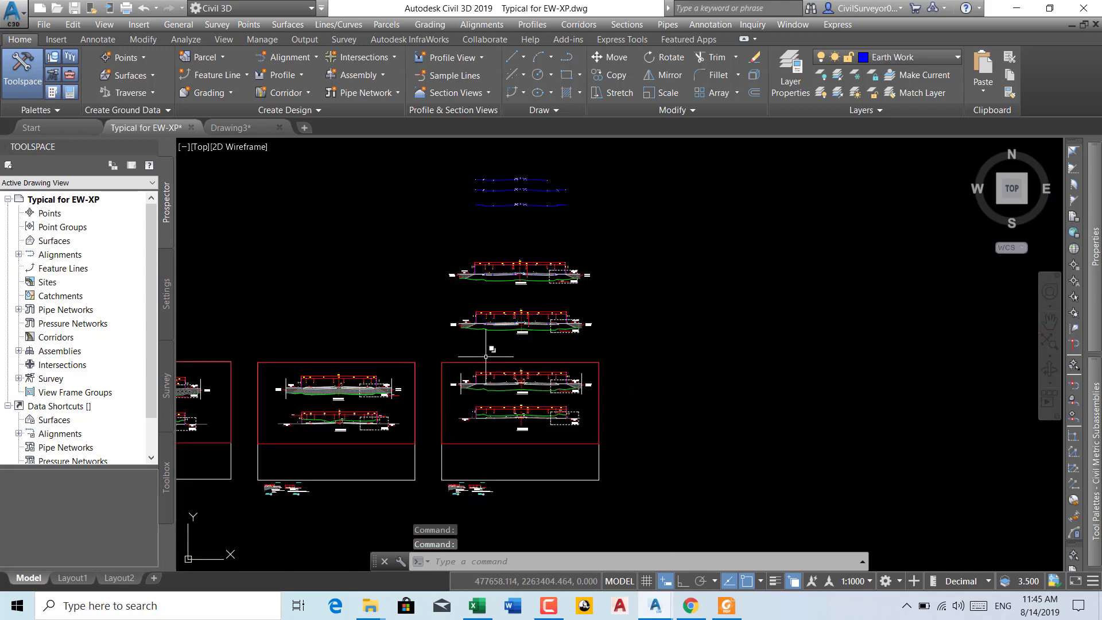
pyautogui.scroll(5, 486, 356)
pyautogui.scroll(4, 637, 389)
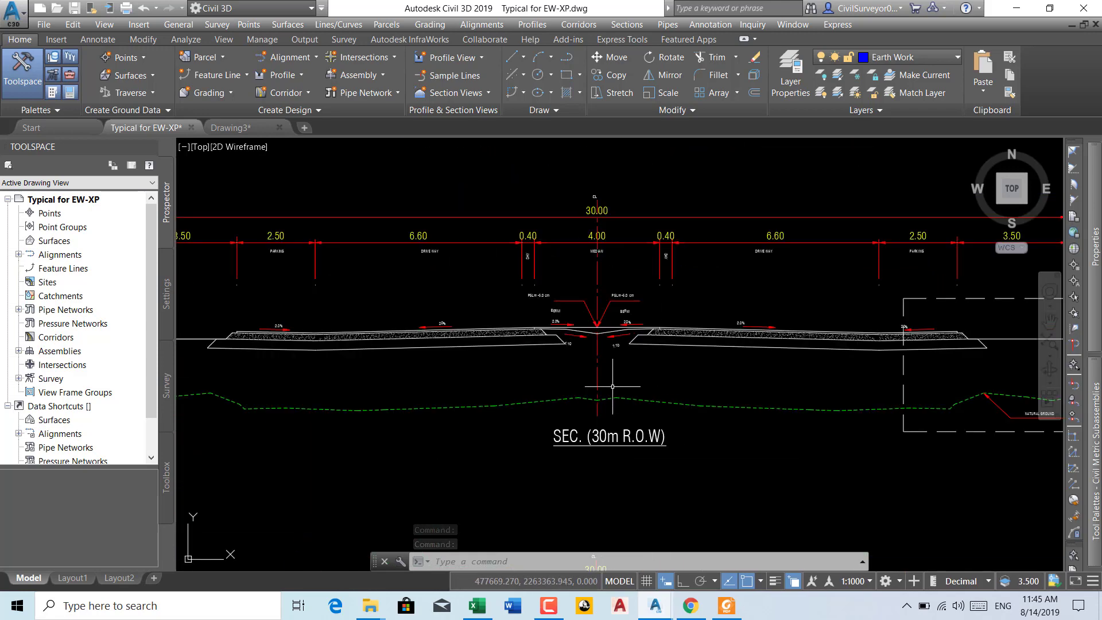
pyautogui.scroll(-5, 613, 386)
pyautogui.scroll(3, 587, 395)
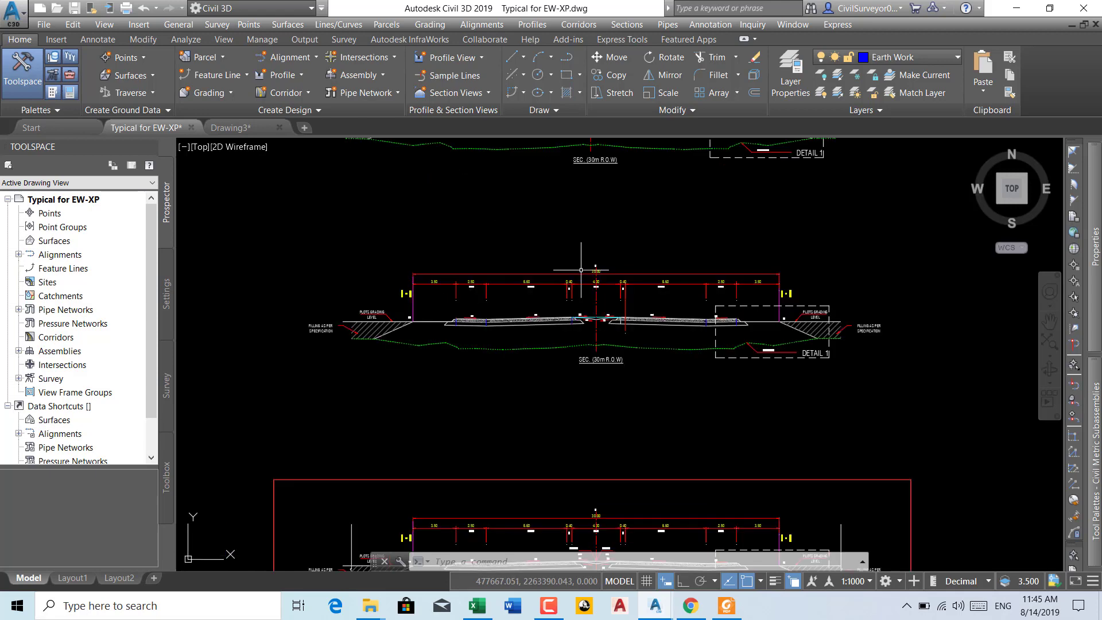
pyautogui.scroll(-3, 542, 279)
pyautogui.click(463, 261)
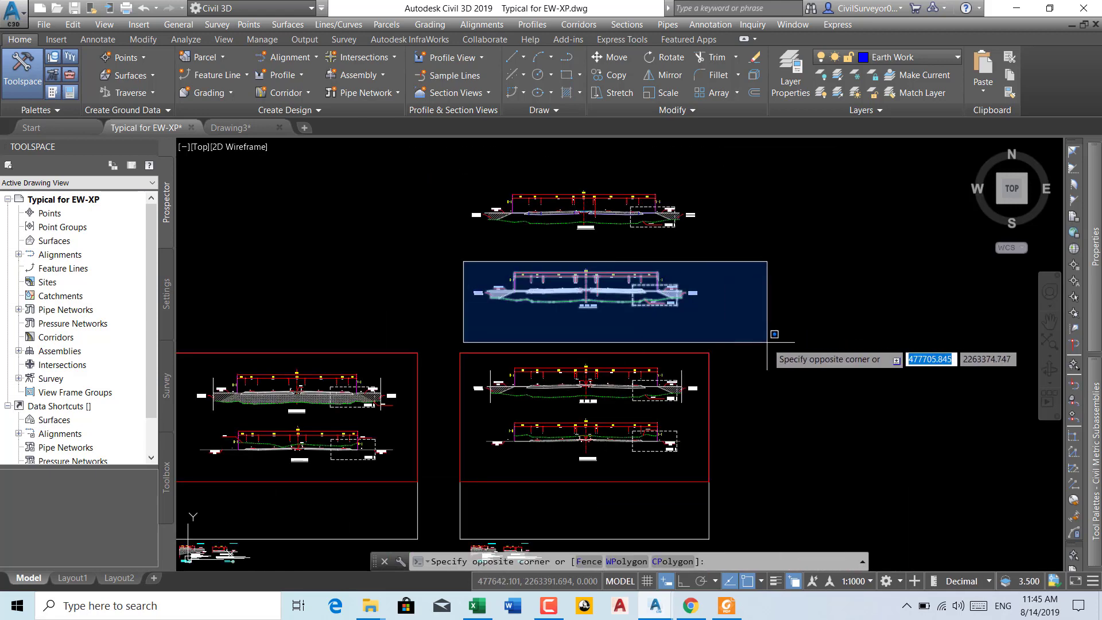
pyautogui.click(633, 287)
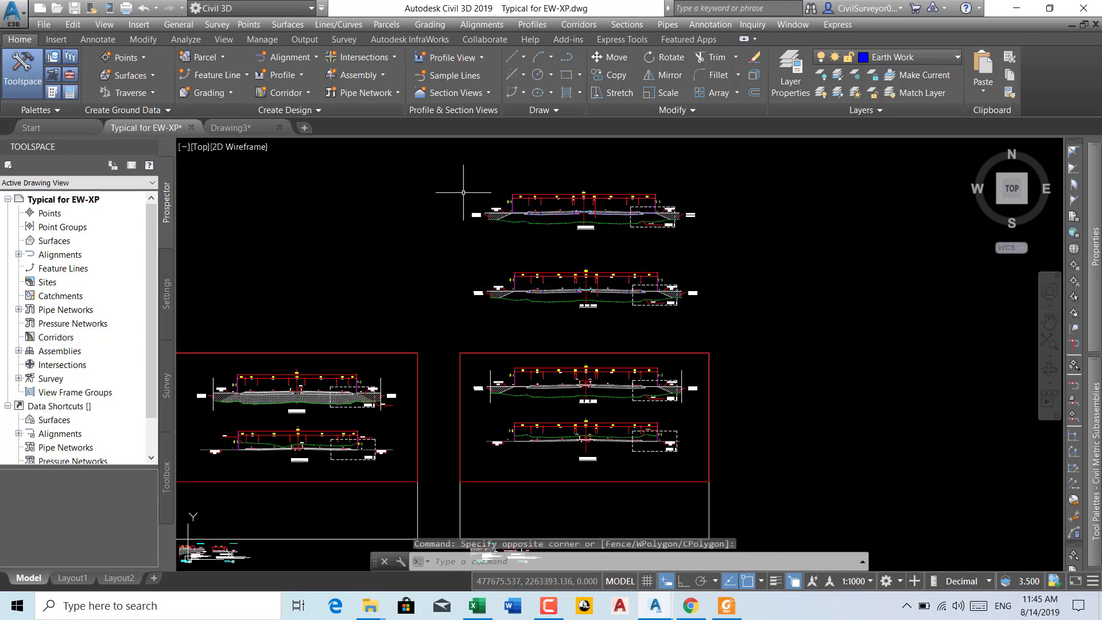
pyautogui.click(440, 172)
pyautogui.click(746, 251)
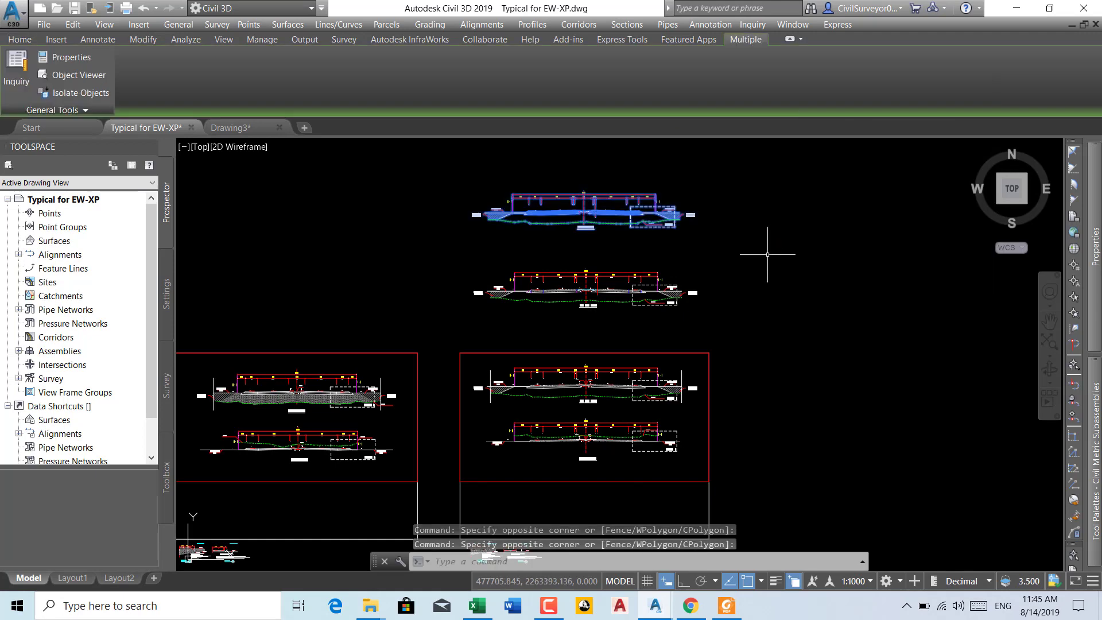
pyautogui.hotkey('ctrl', 'c')
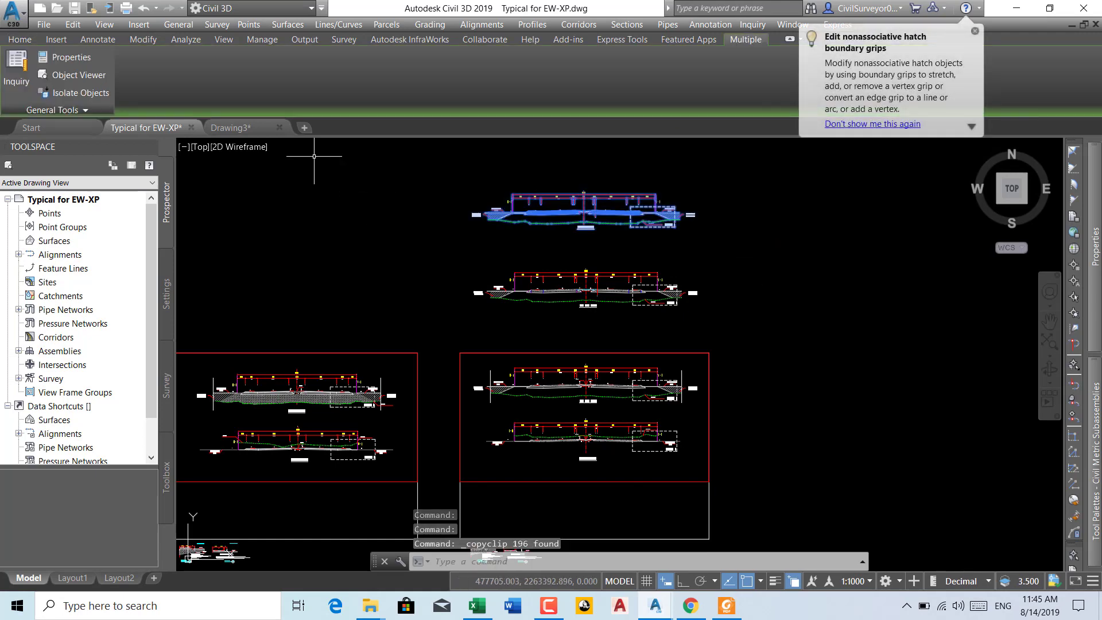
# - Paste the copied cross-section into an empty area of Drawing3
pyautogui.click(229, 128)
pyautogui.hotkey('ctrl', 'v')
pyautogui.press('Escape')
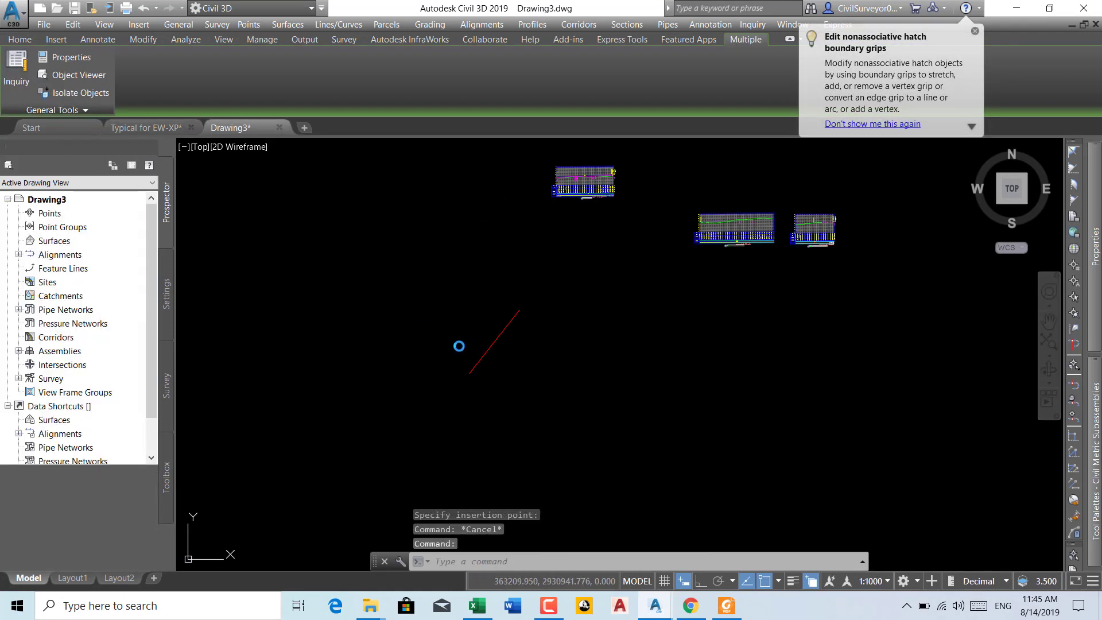
pyautogui.moveTo(603, 333); pyautogui.dragTo(537, 380, button='middle')
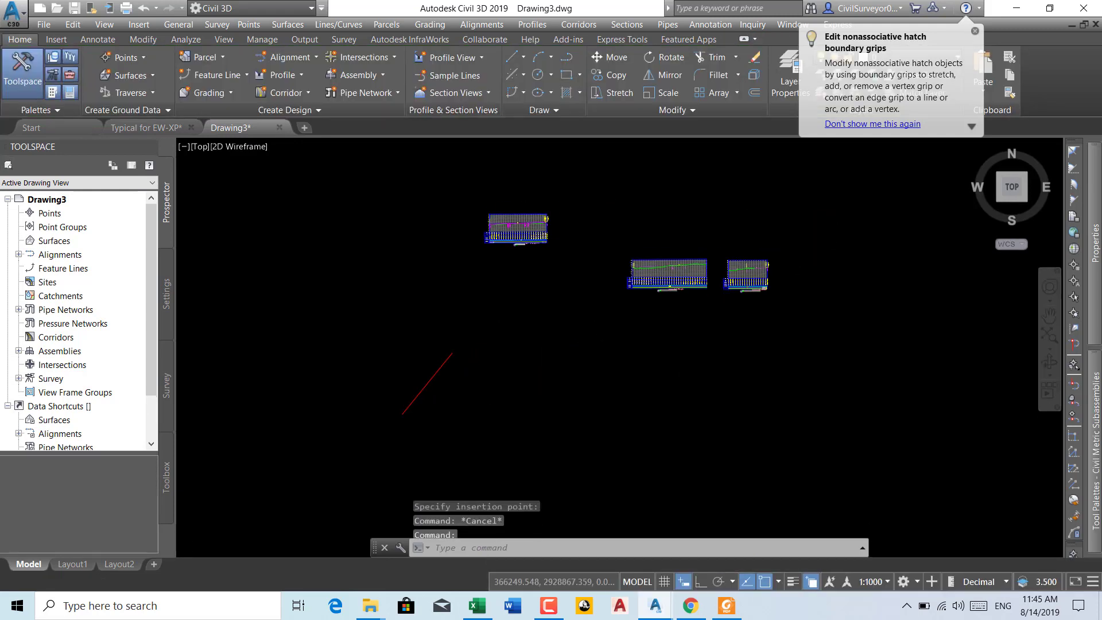
pyautogui.hotkey('ctrl', 'v')
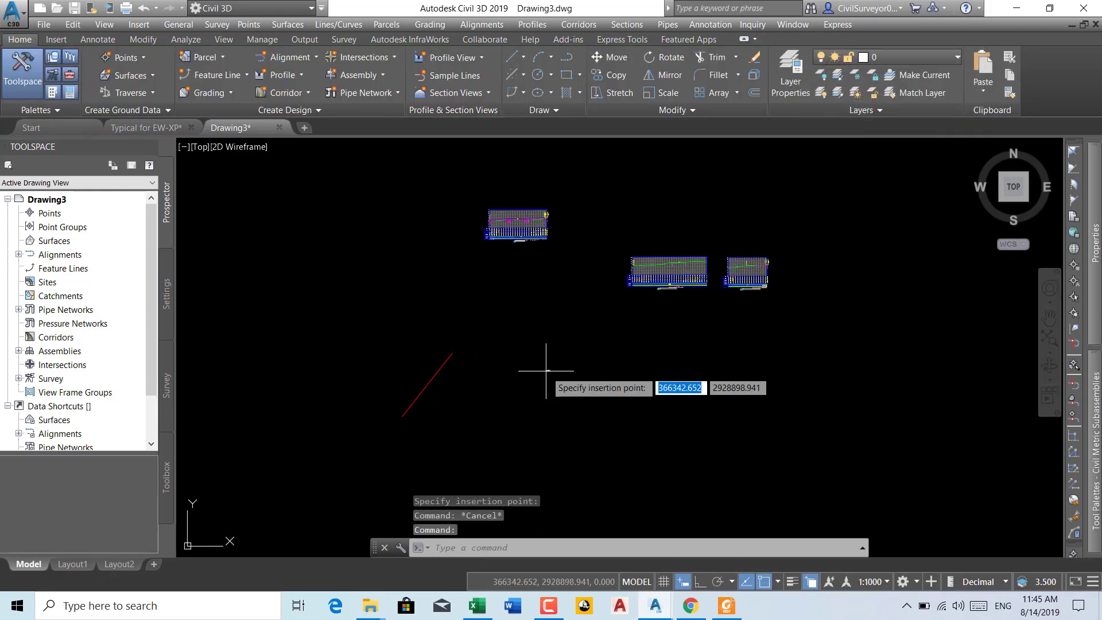
pyautogui.moveTo(589, 357); pyautogui.dragTo(542, 430, button='middle')
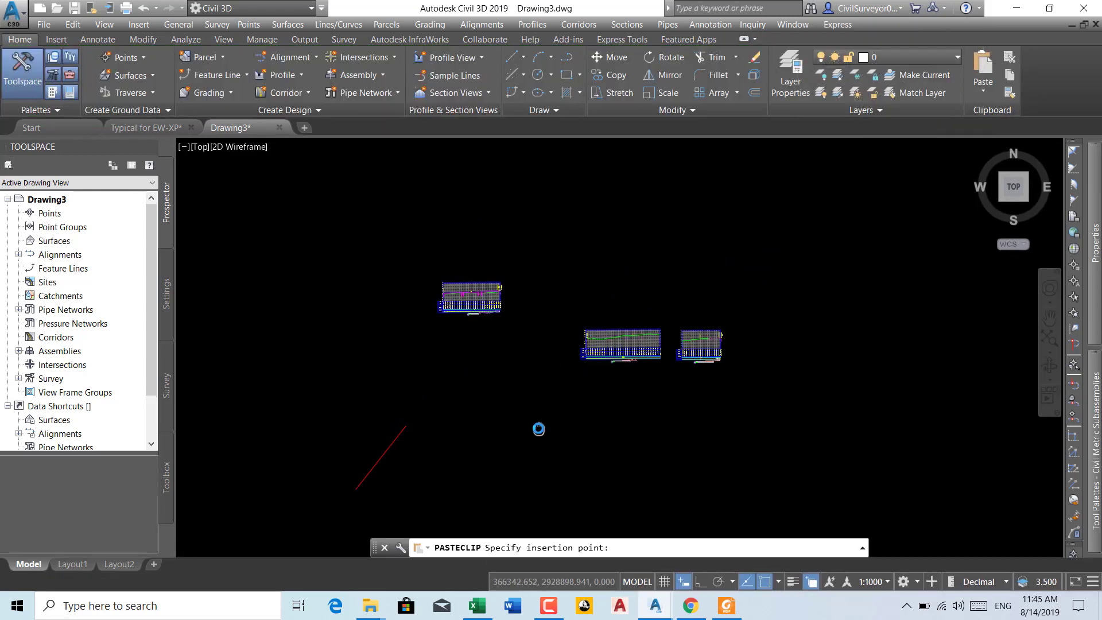
pyautogui.click(606, 278)
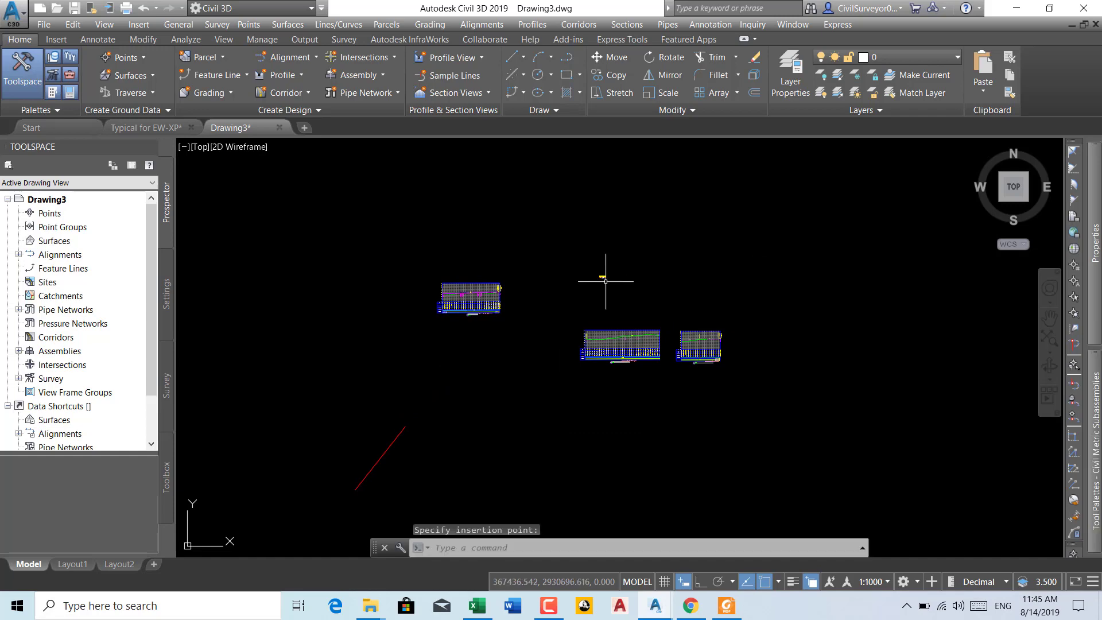
pyautogui.scroll(-5, 602, 262)
pyautogui.scroll(2, 602, 262)
pyautogui.scroll(3, 597, 255)
pyautogui.scroll(2, 591, 250)
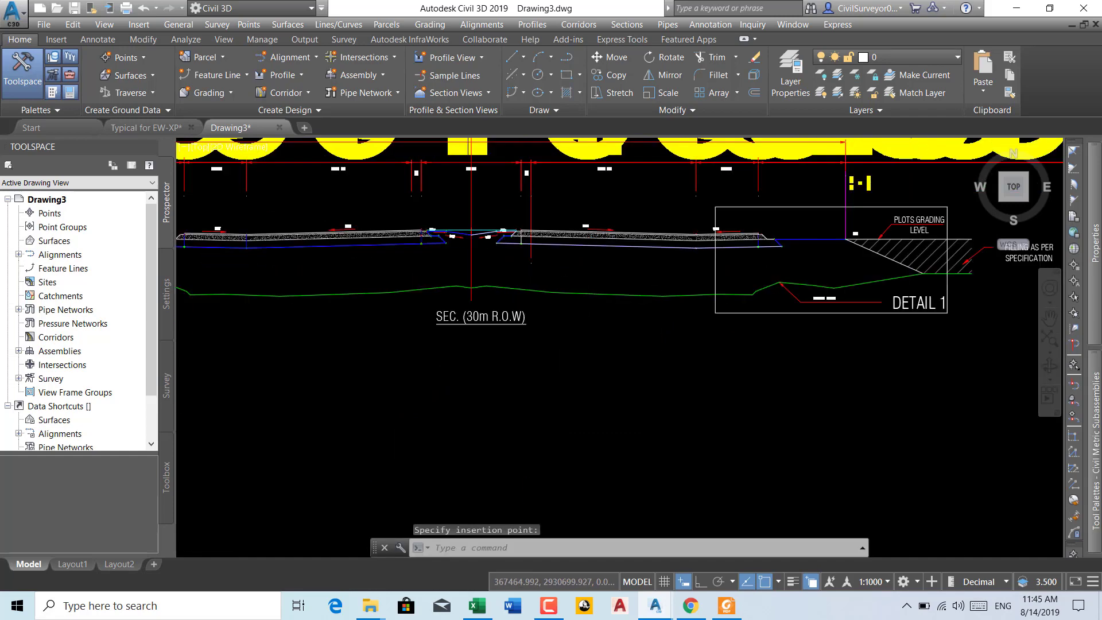
pyautogui.scroll(1, 584, 244)
pyautogui.scroll(-5, 525, 357)
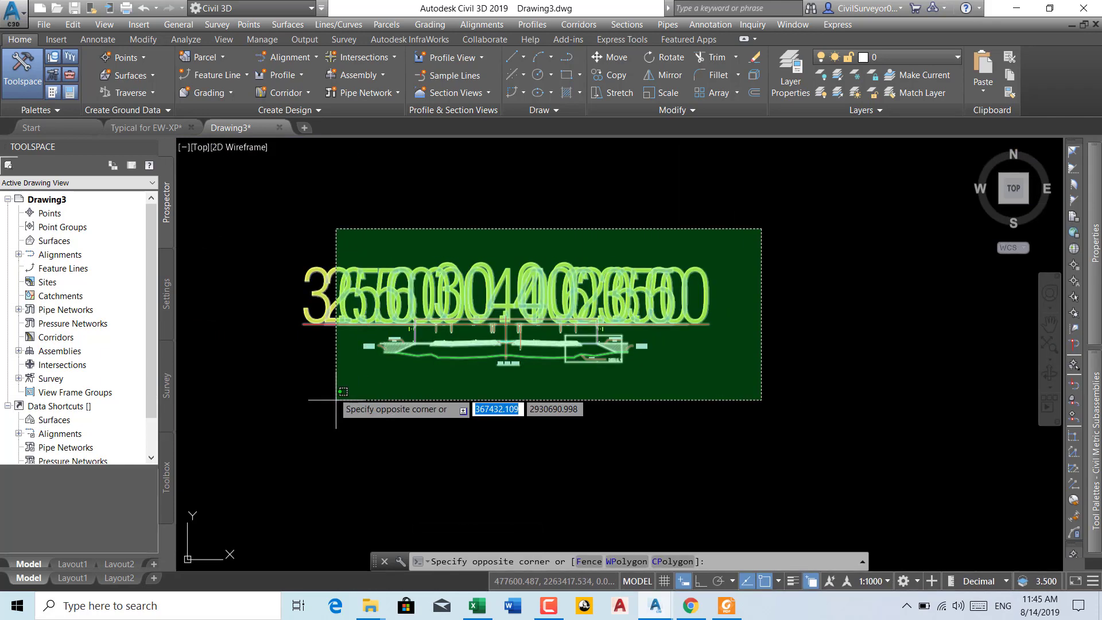
# - Delete the 196 pasted section objects, leaving the centreline and three profiles
pyautogui.press('Escape')
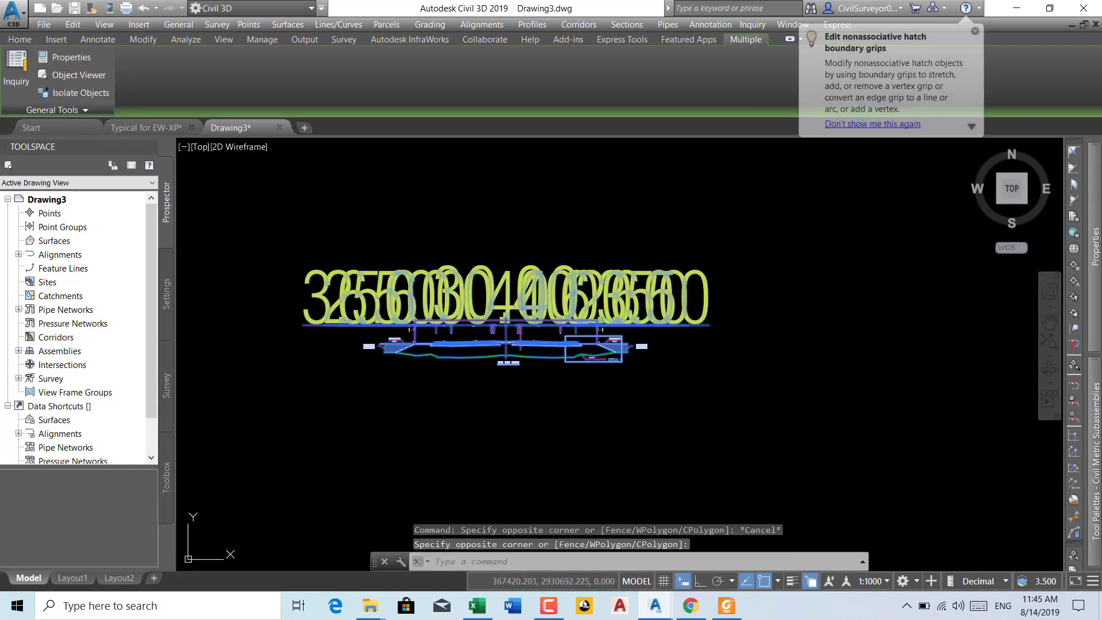
pyautogui.press('Delete')
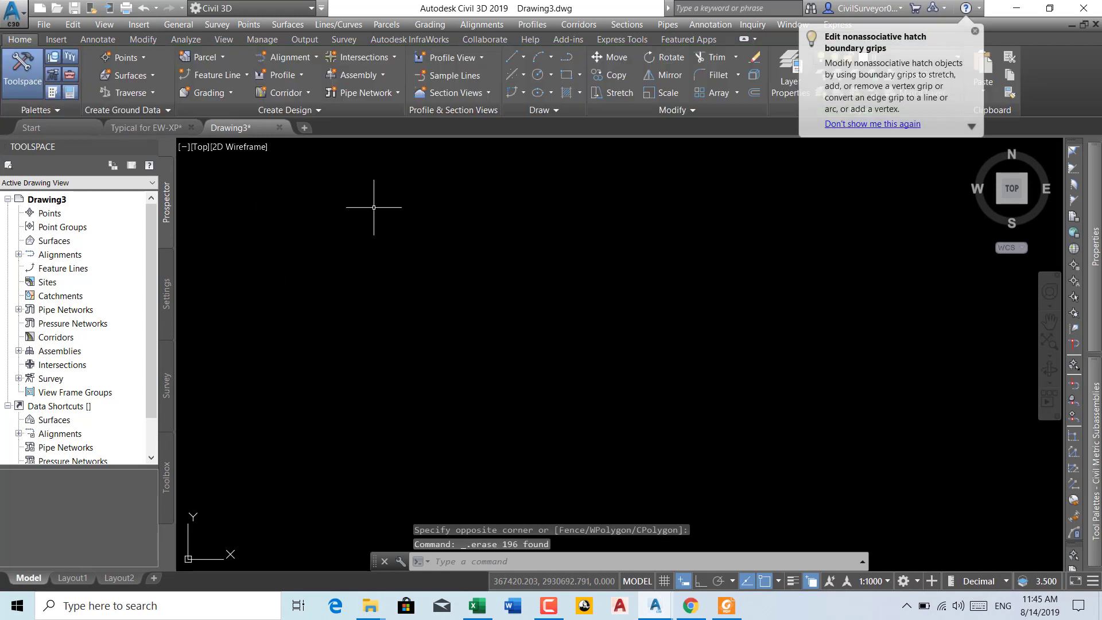
pyautogui.scroll(-5, 475, 350)
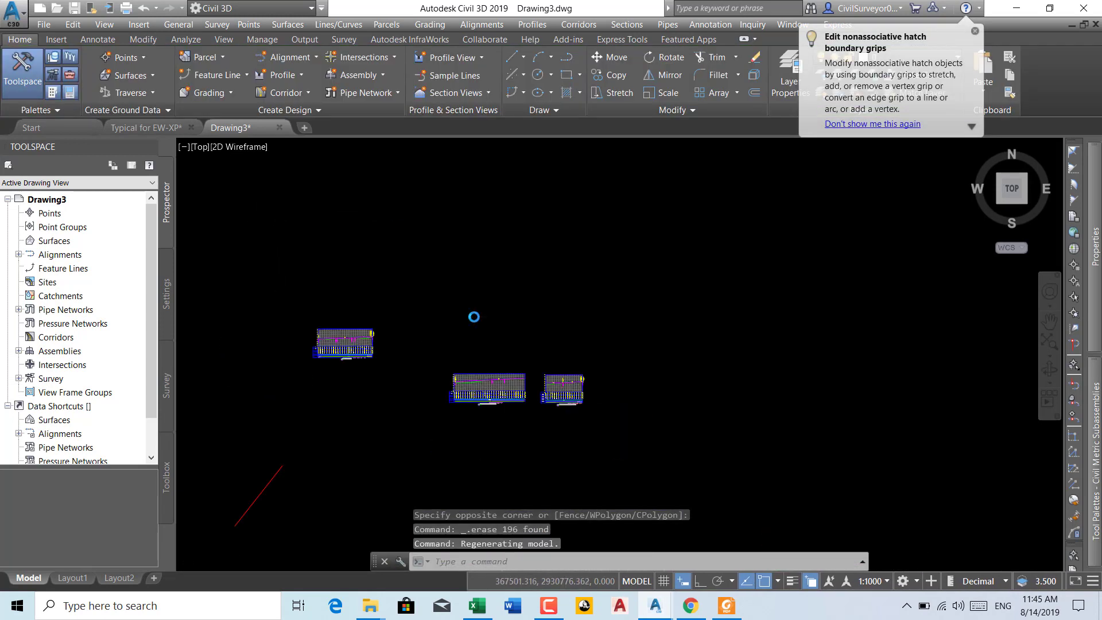
pyautogui.scroll(-2, 473, 316)
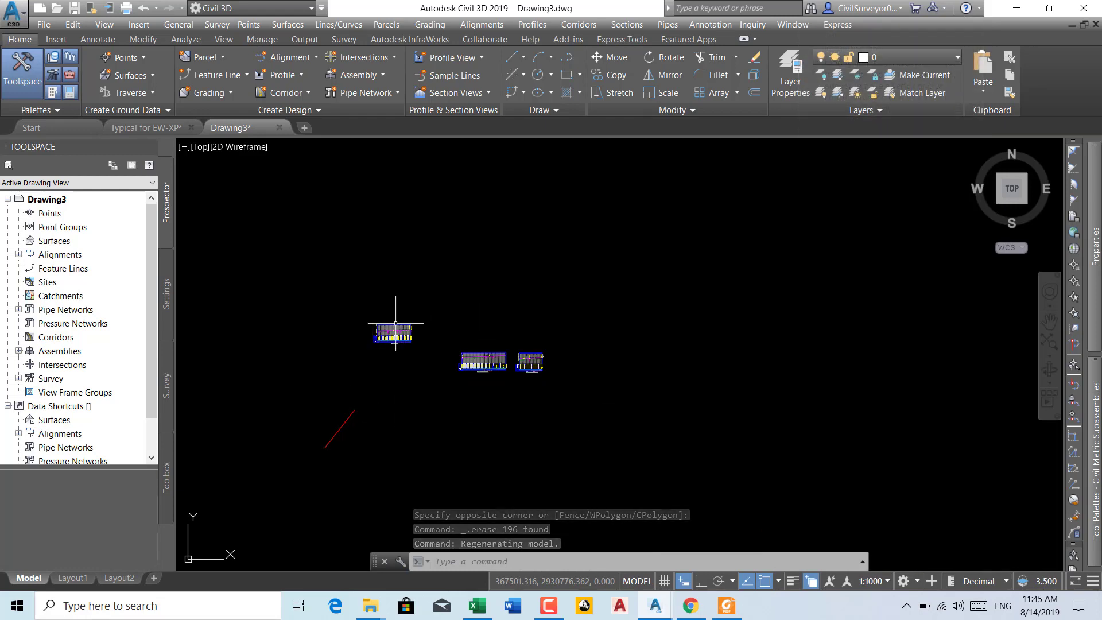
pyautogui.scroll(4, 384, 324)
pyautogui.scroll(-4, 446, 344)
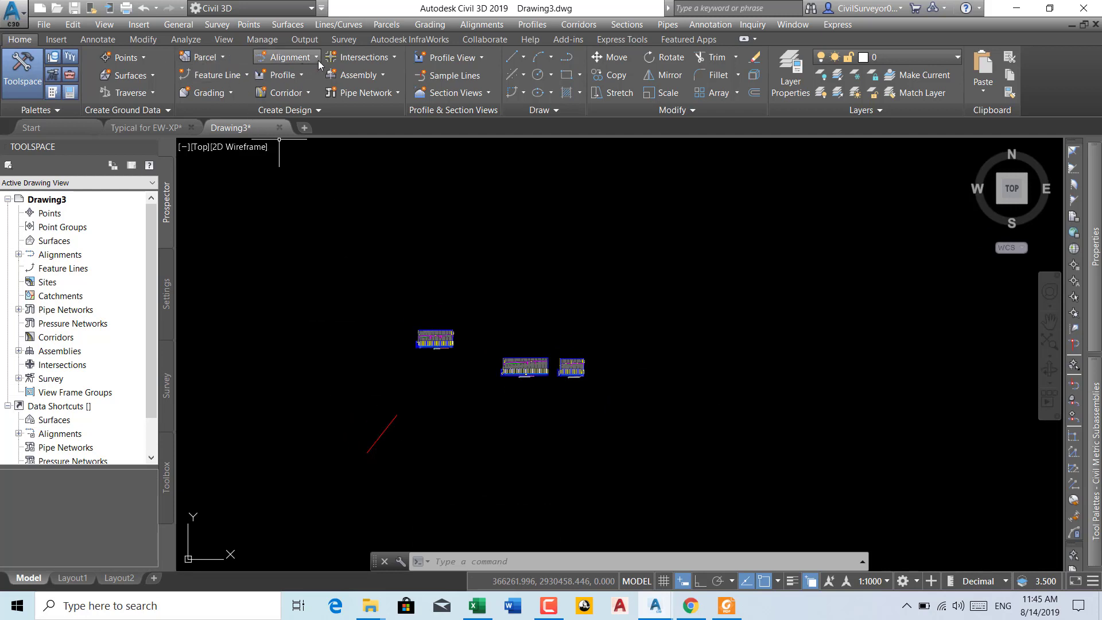
# - Create alignment CL04 from the red line, with curves between tangents turned off
pyautogui.click(487, 561)
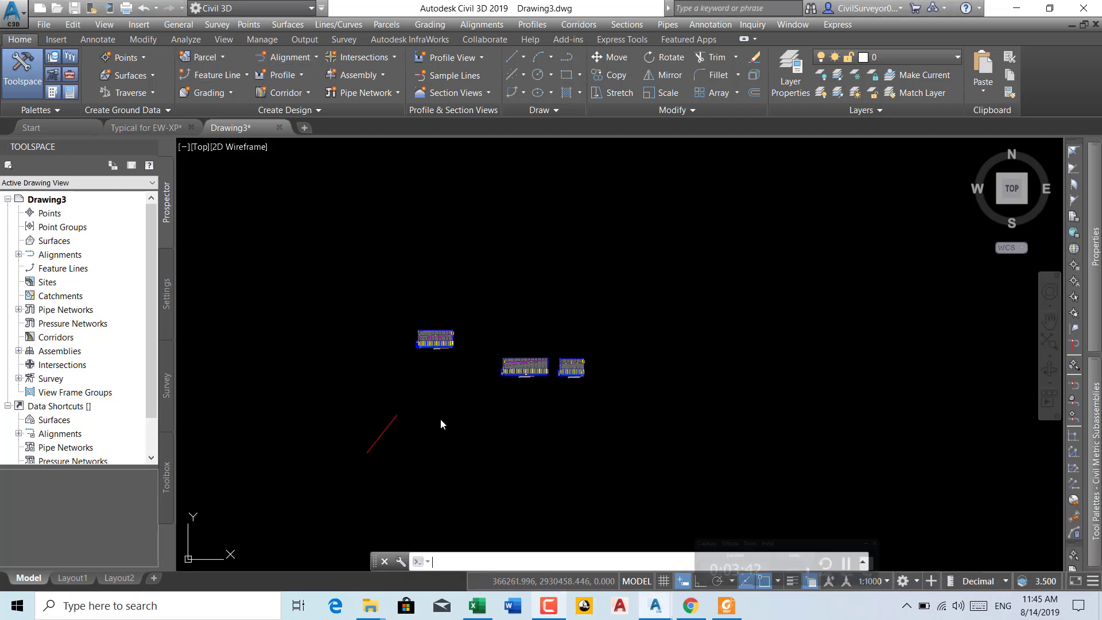
pyautogui.click(308, 59)
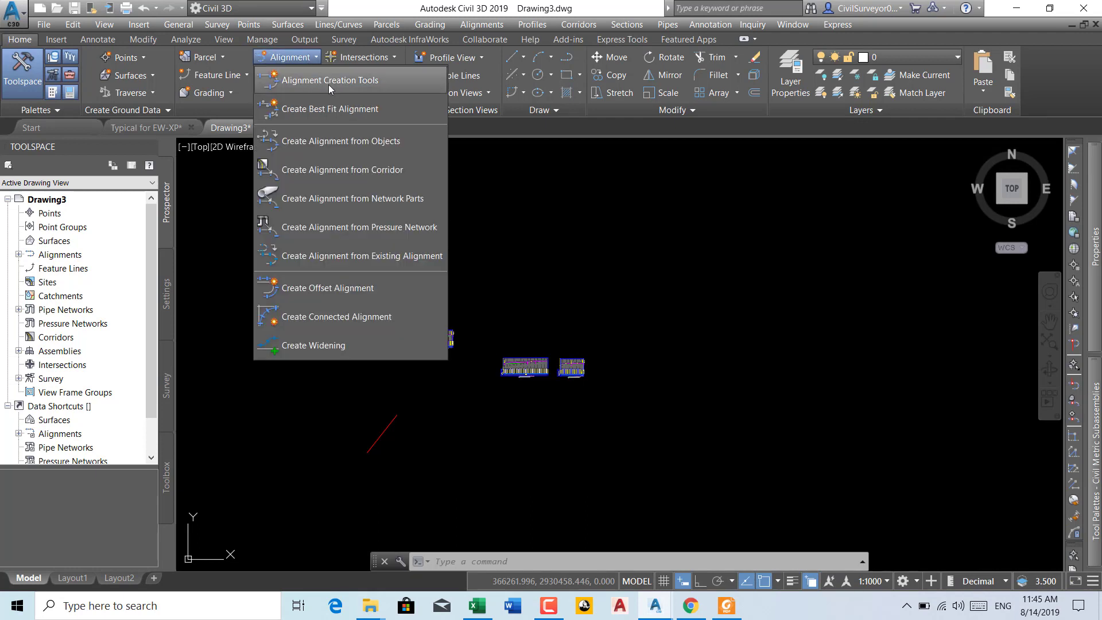
pyautogui.click(320, 143)
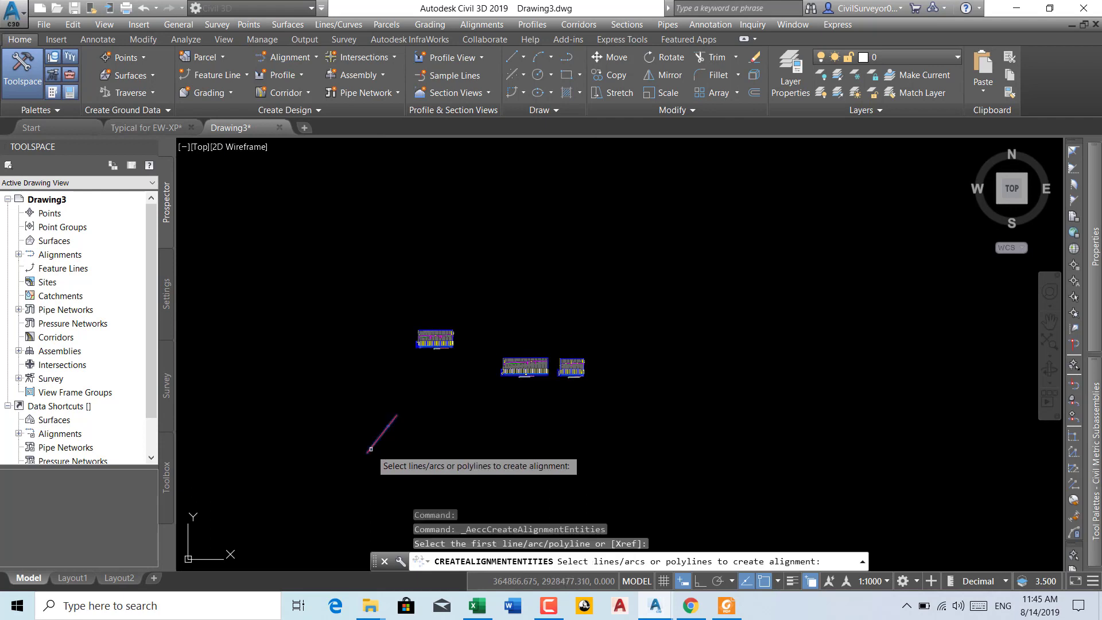
pyautogui.press('Return')
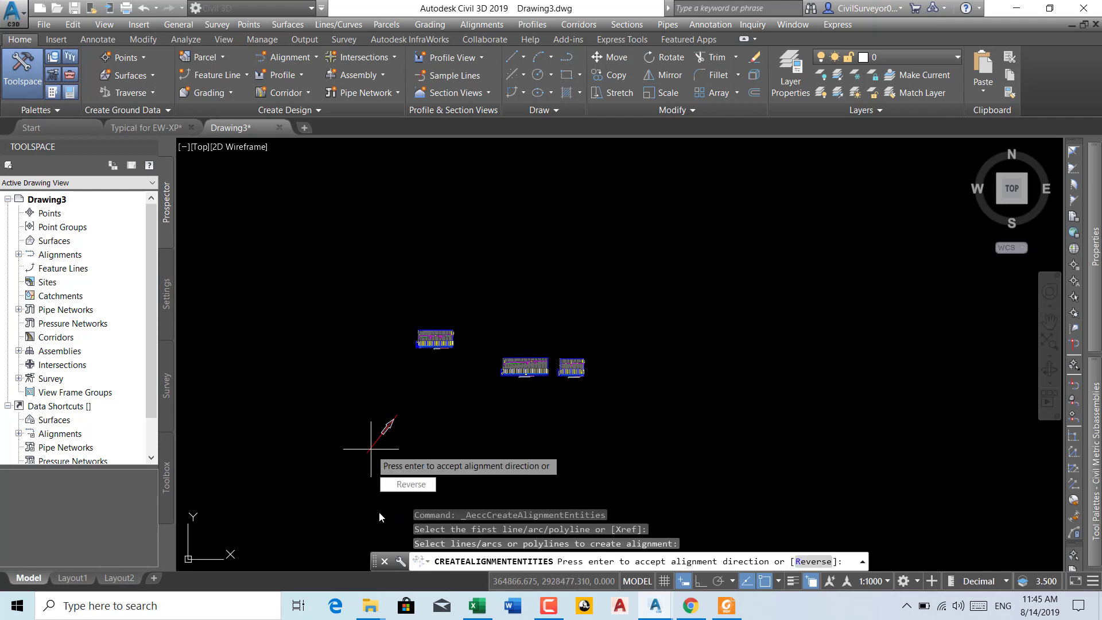
pyautogui.press('Return')
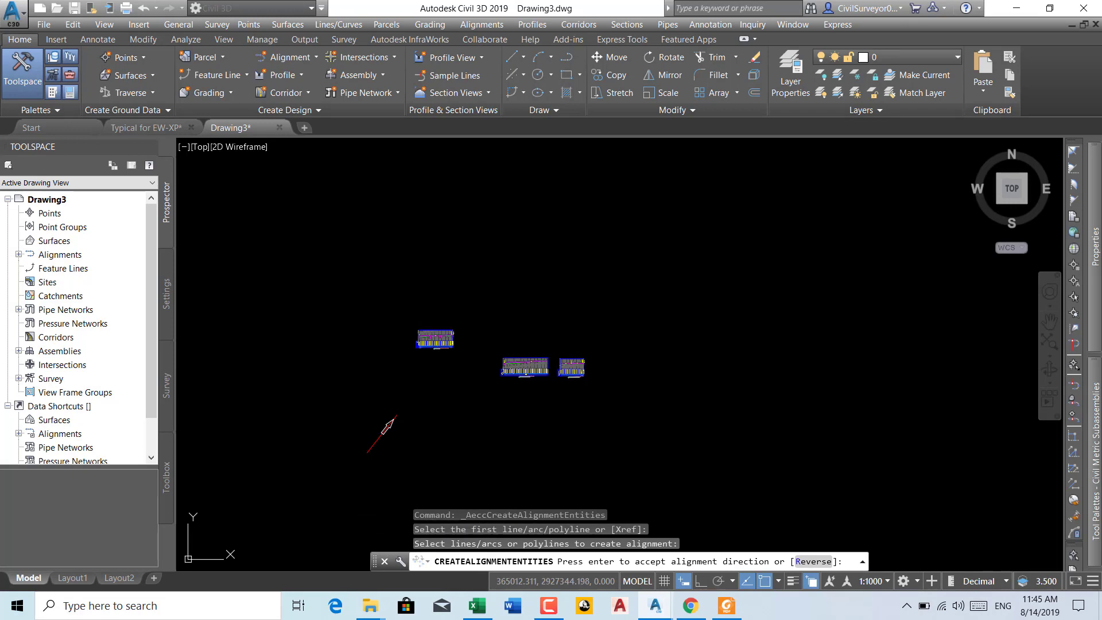
pyautogui.click(568, 131)
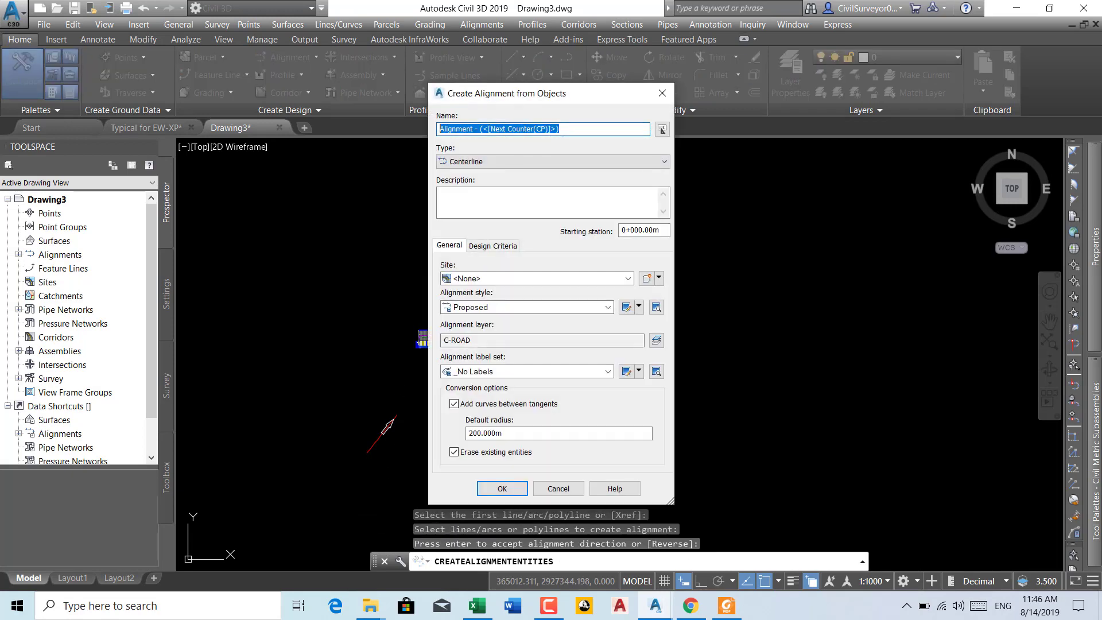
pyautogui.write('CL04')
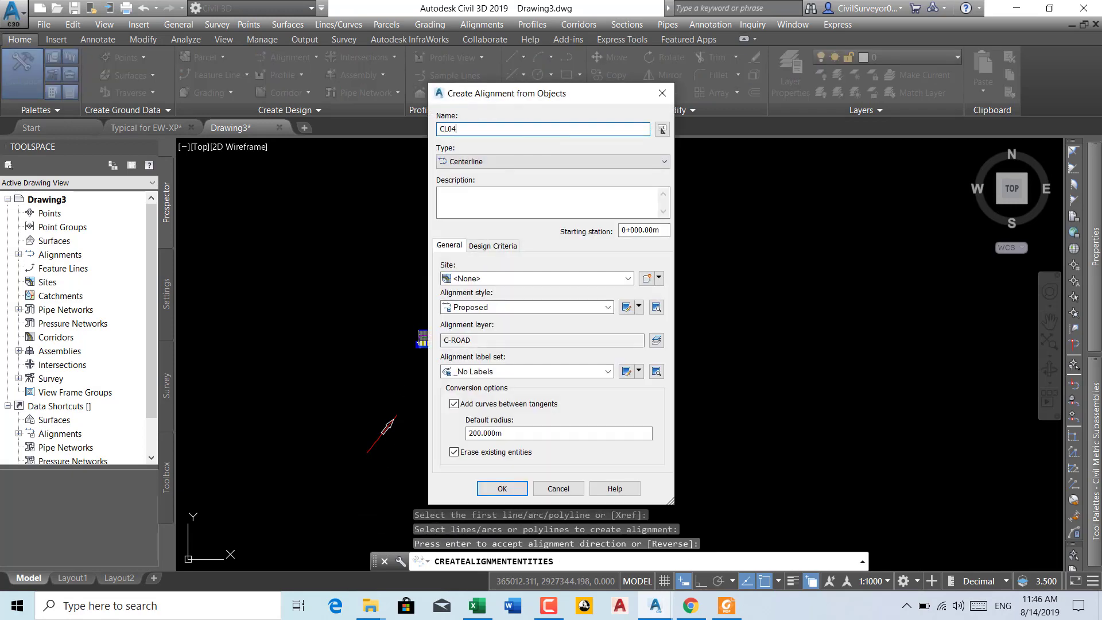
pyautogui.click(453, 404)
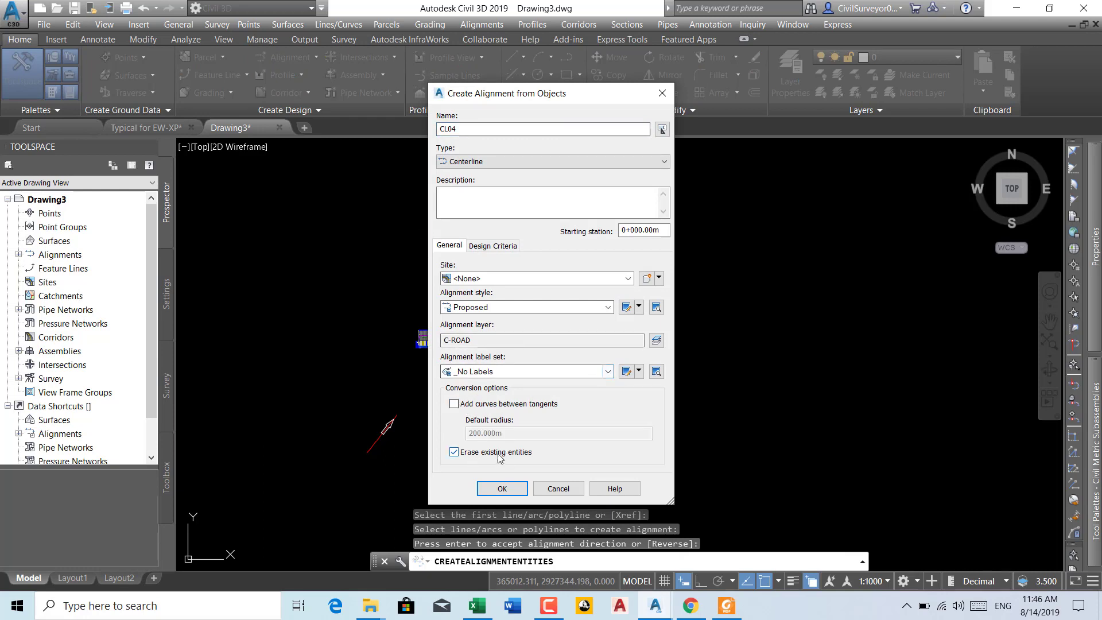
pyautogui.click(516, 491)
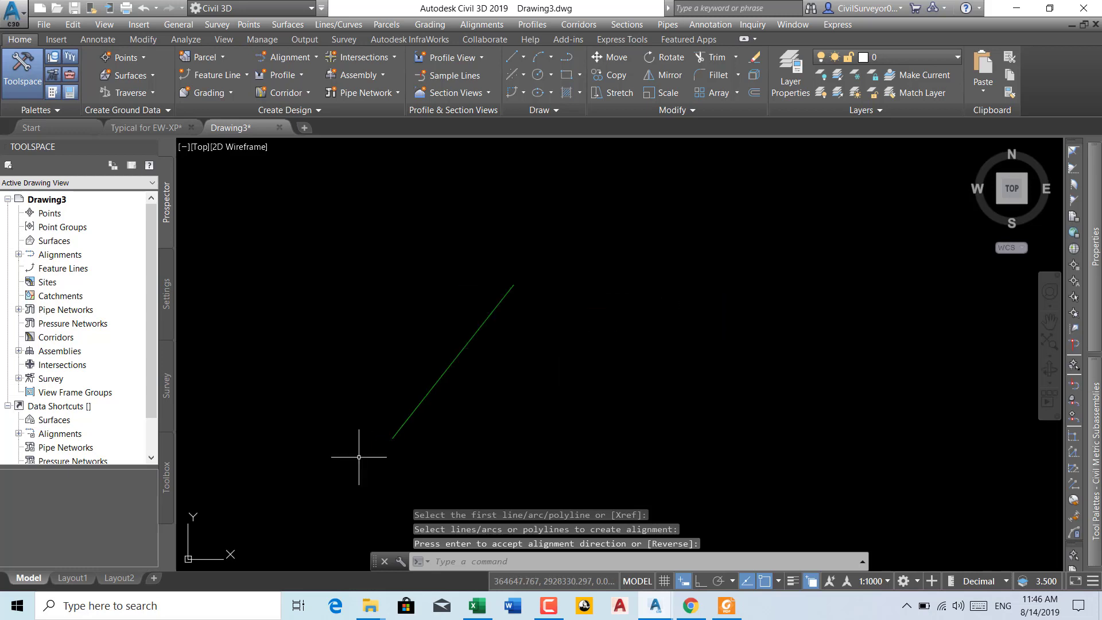
# - Check the new CL04 alignment, then minimize Civil 3D to the desktop
pyautogui.click(433, 386)
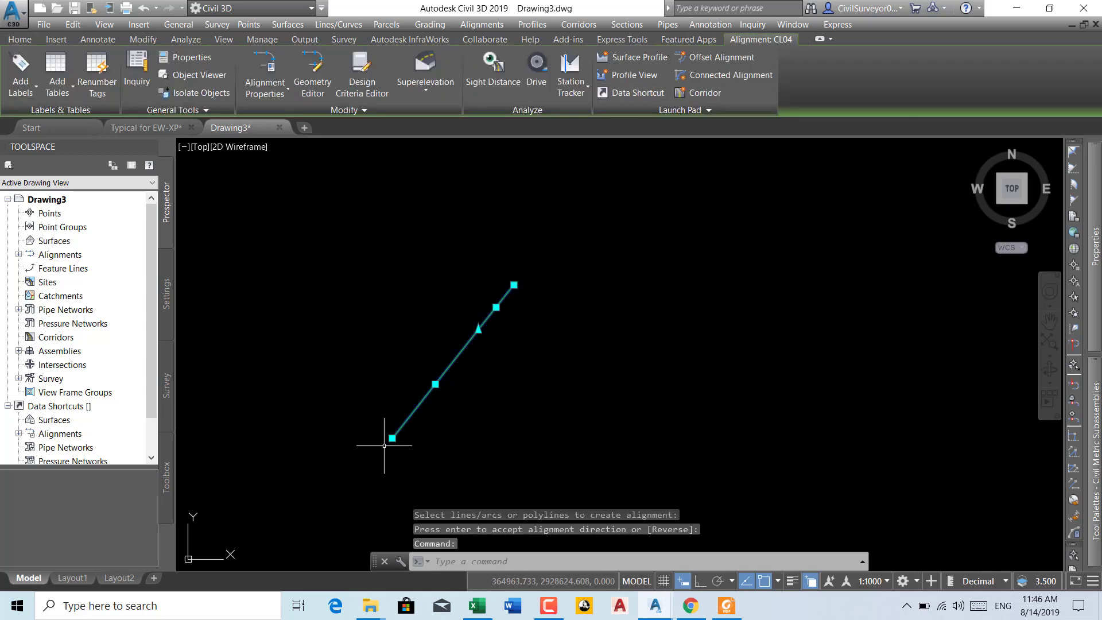
pyautogui.press('Escape')
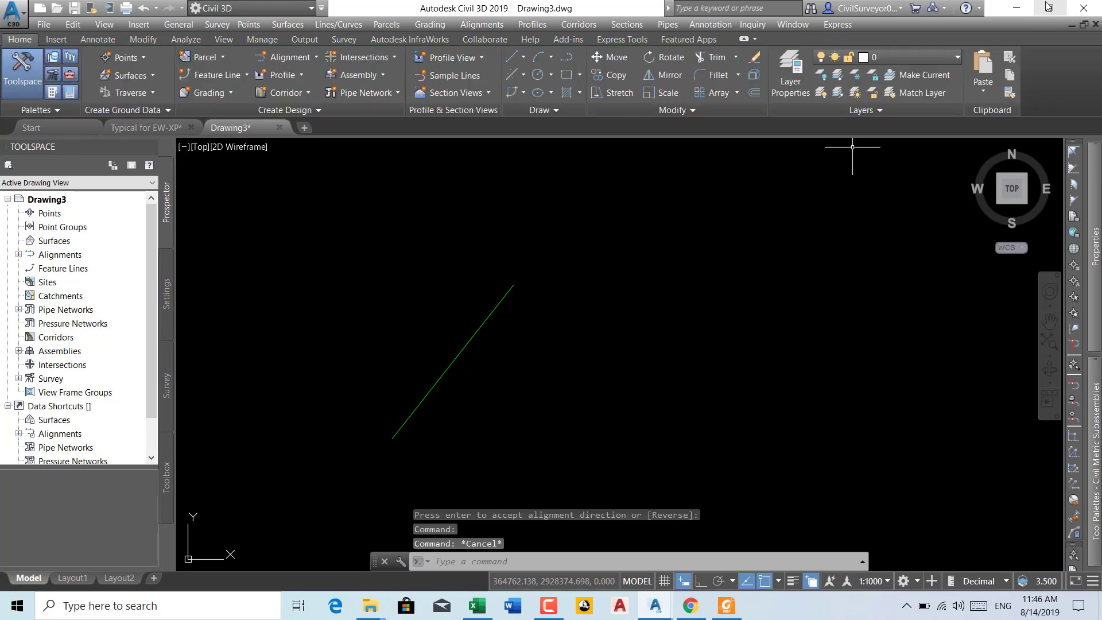
pyautogui.click(1016, 8)
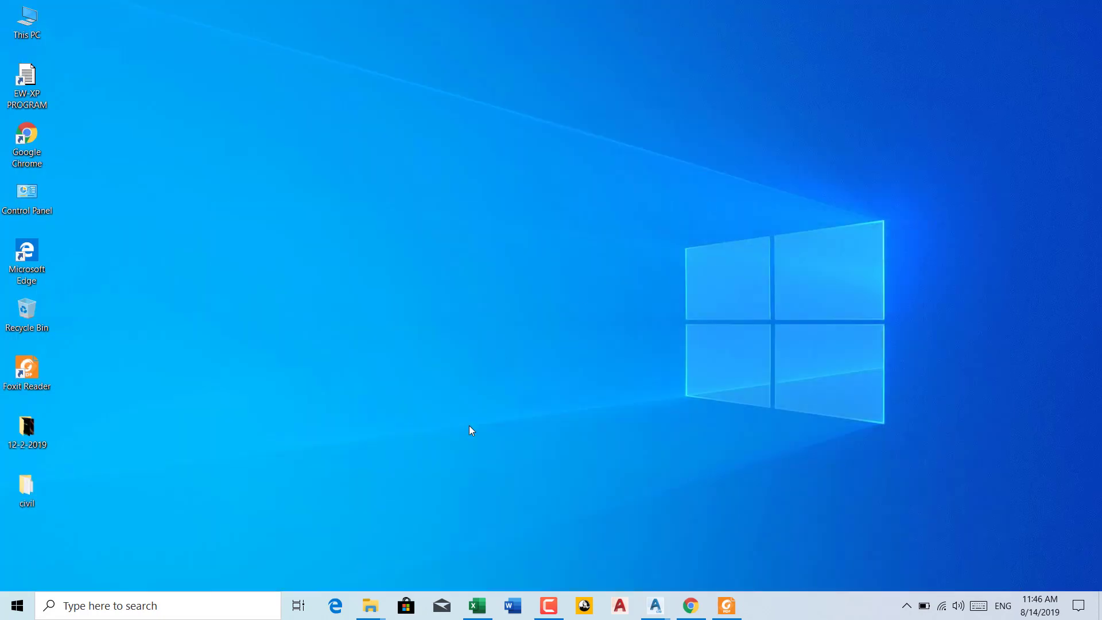
# - Bring back the Book1 spreadsheet and widen column D
pyautogui.click(478, 606)
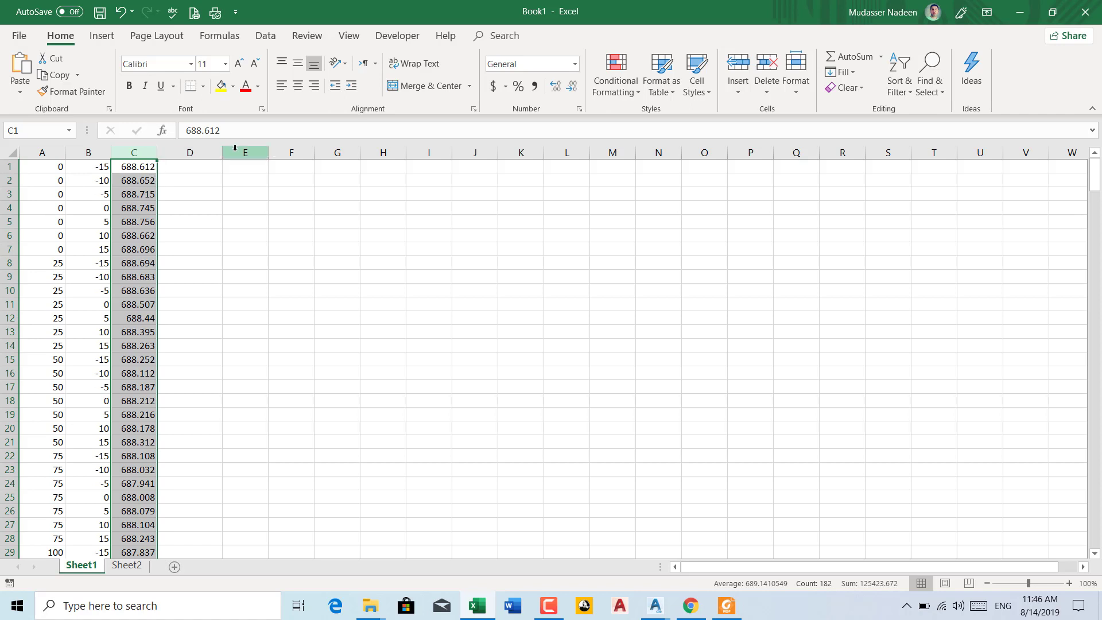
pyautogui.moveTo(222, 152); pyautogui.dragTo(303, 157)
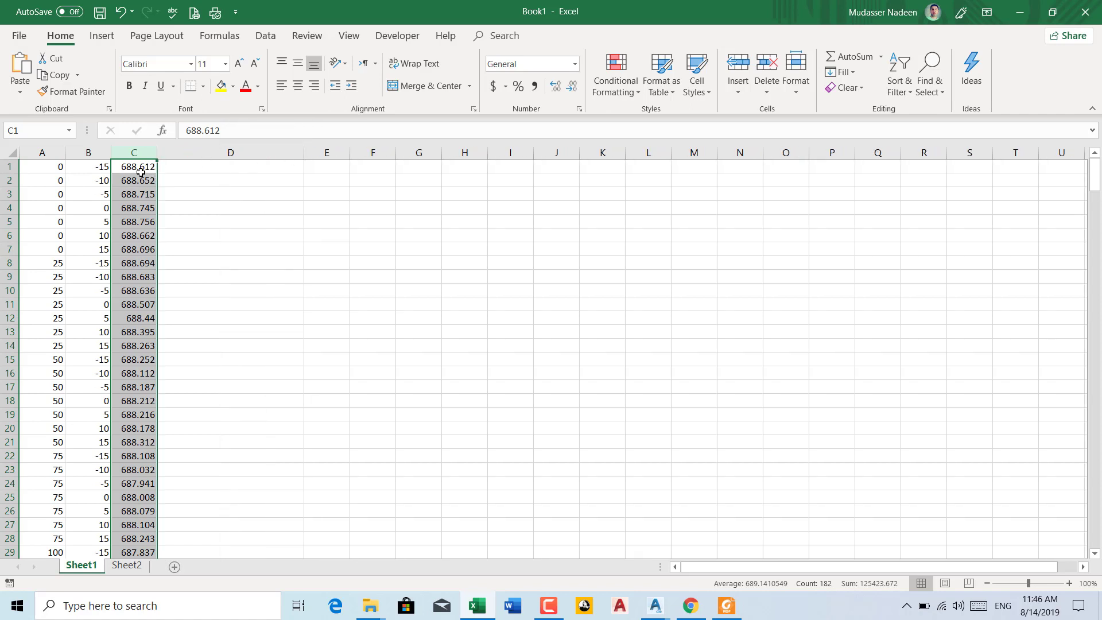
pyautogui.click(214, 168)
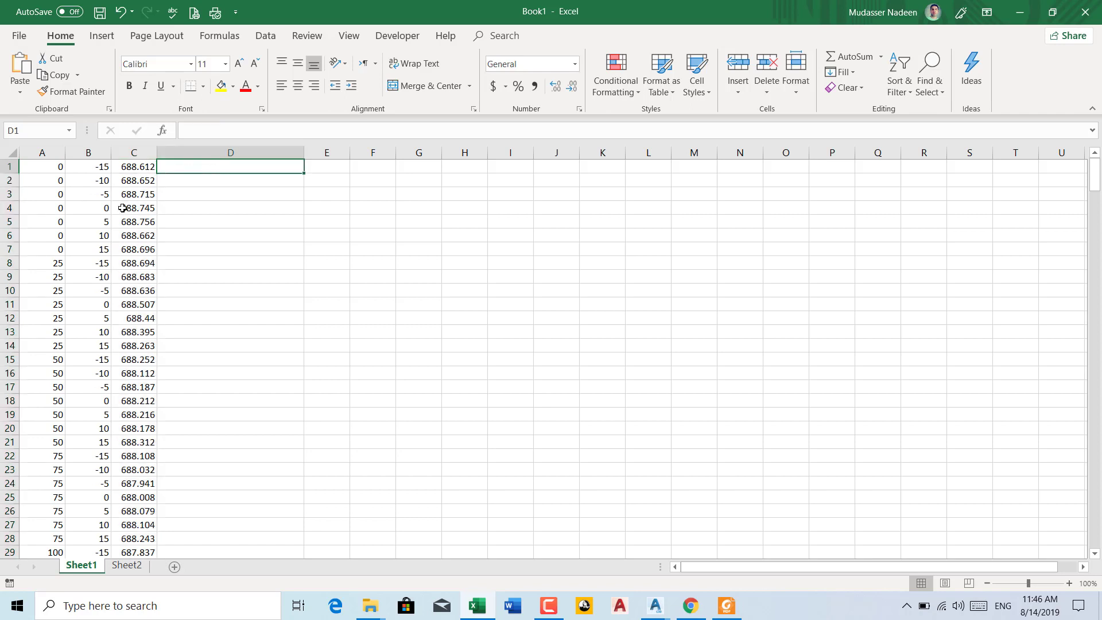
# - Format column C's elevation values to three decimal places
pyautogui.moveTo(53, 152); pyautogui.dragTo(123, 152)
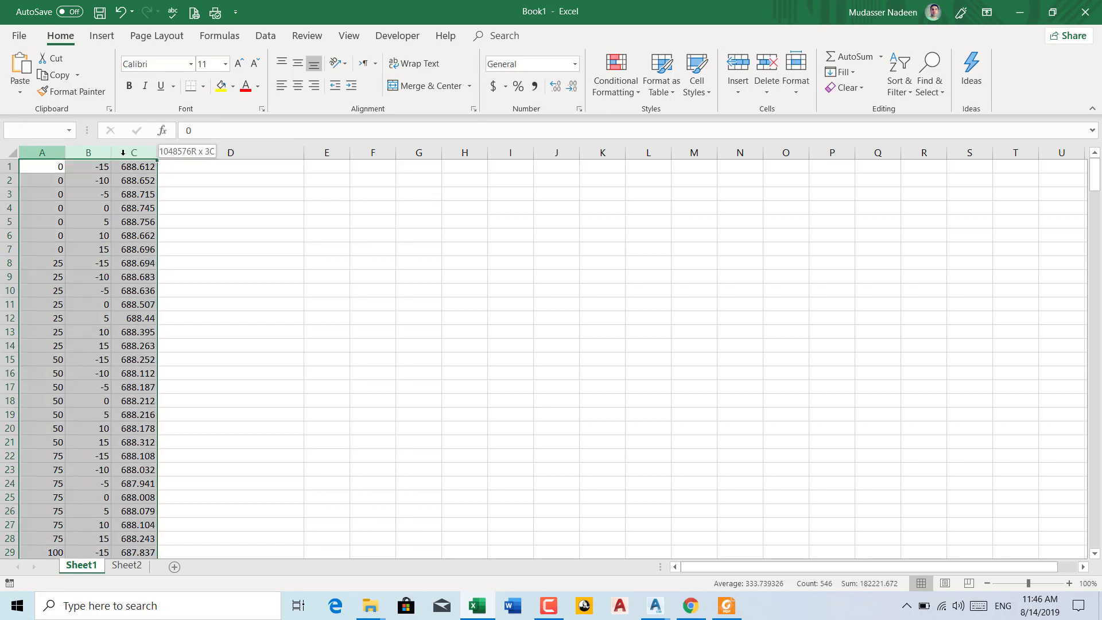
pyautogui.click(286, 220)
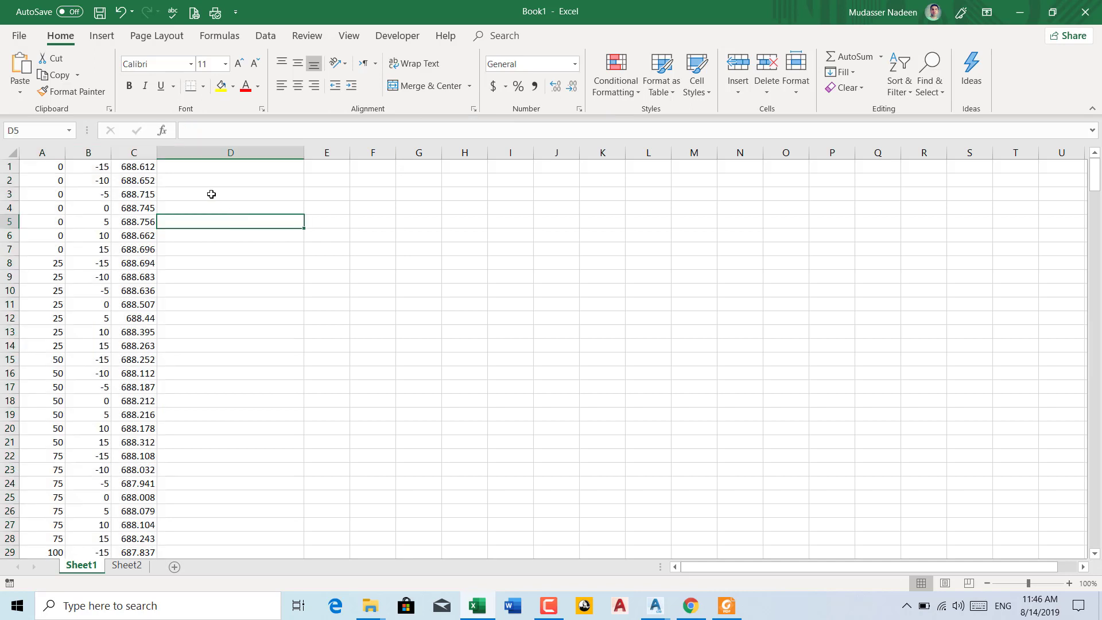
pyautogui.click(137, 152)
pyautogui.click(556, 88)
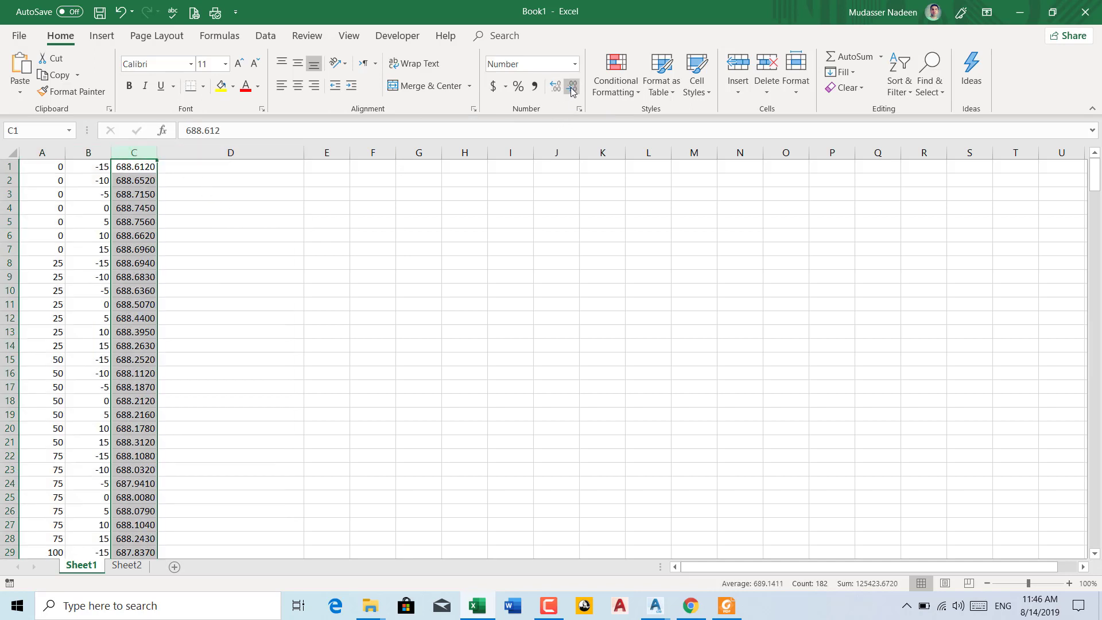
pyautogui.click(261, 171)
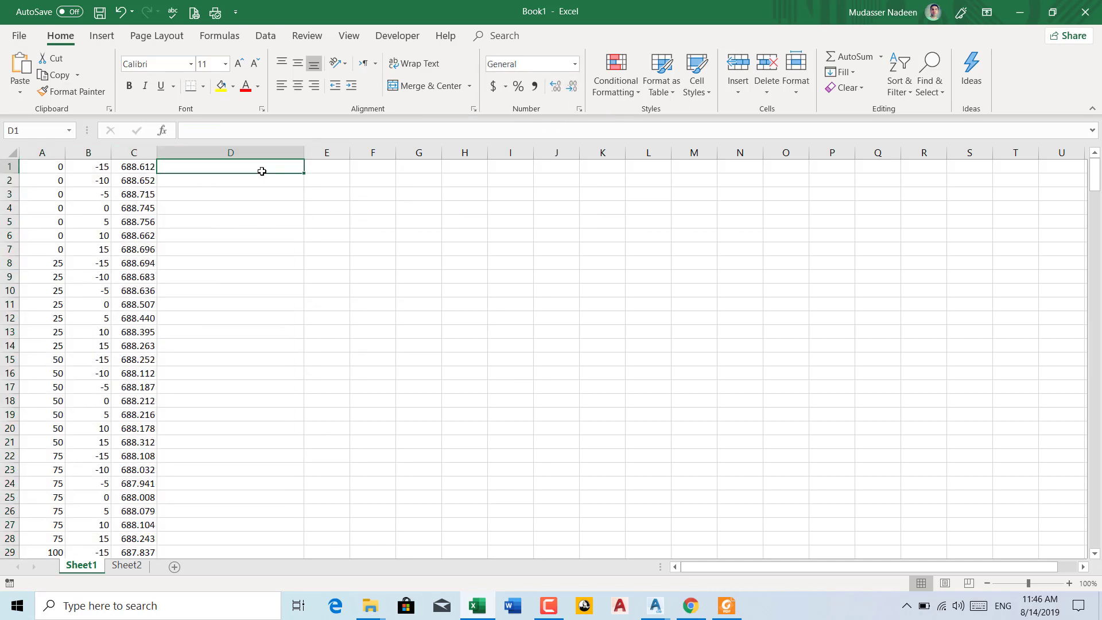
# - Enter =CONCATENATE(A1,",",B1,",",C1) in D1 to join station, offset and elevation
pyautogui.write('=')
pyautogui.click(40, 131)
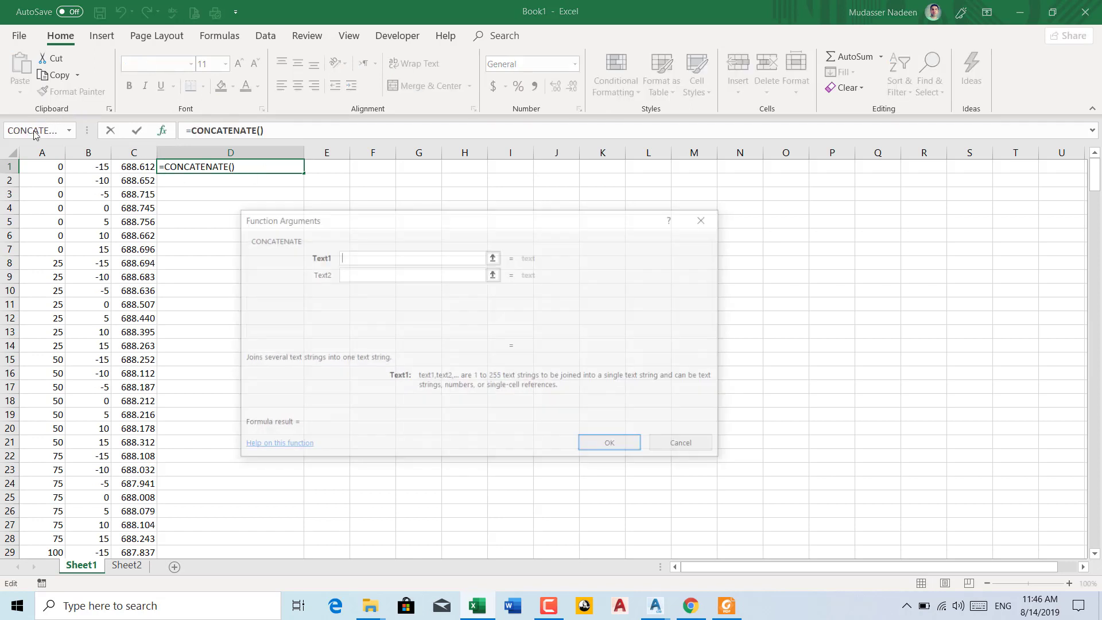
pyautogui.click(51, 167)
pyautogui.click(353, 275)
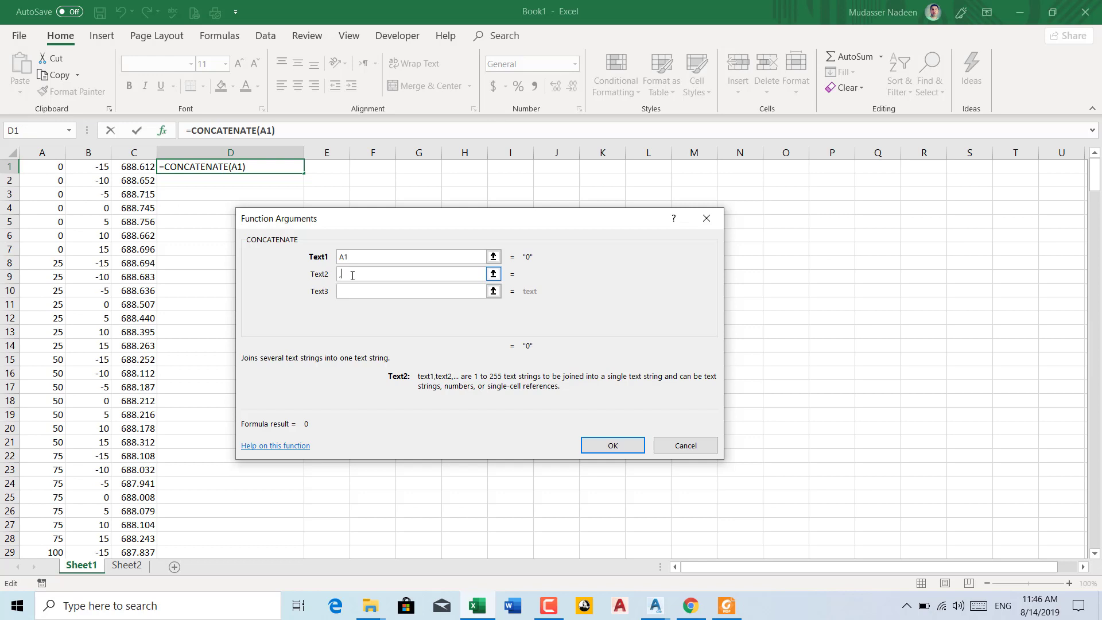
pyautogui.click(350, 290)
pyautogui.click(99, 166)
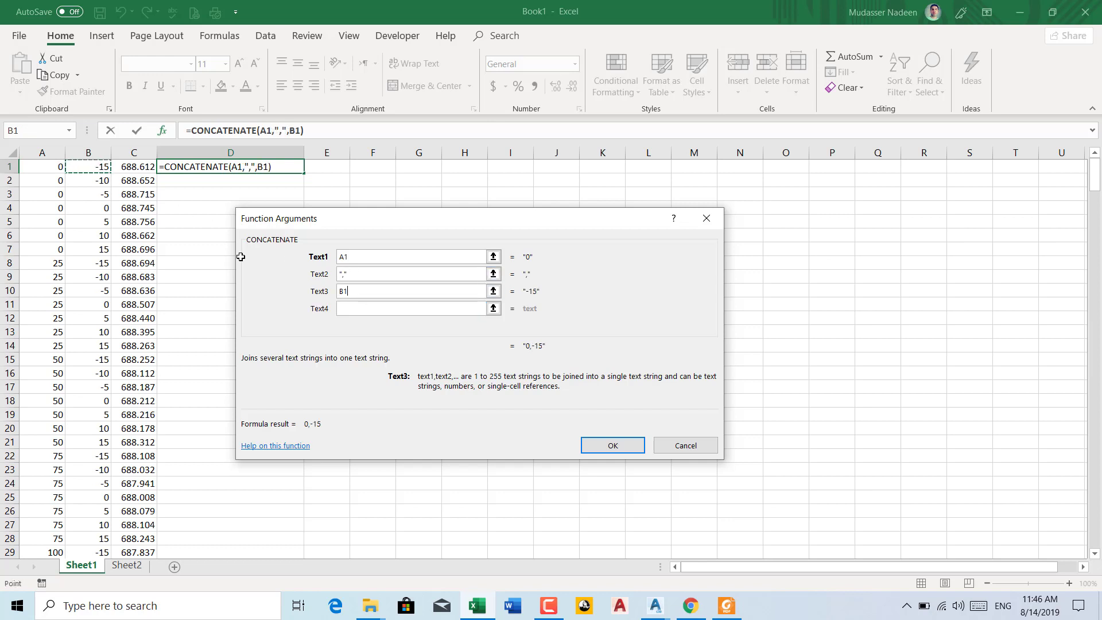
pyautogui.click(340, 310)
pyautogui.write('","')
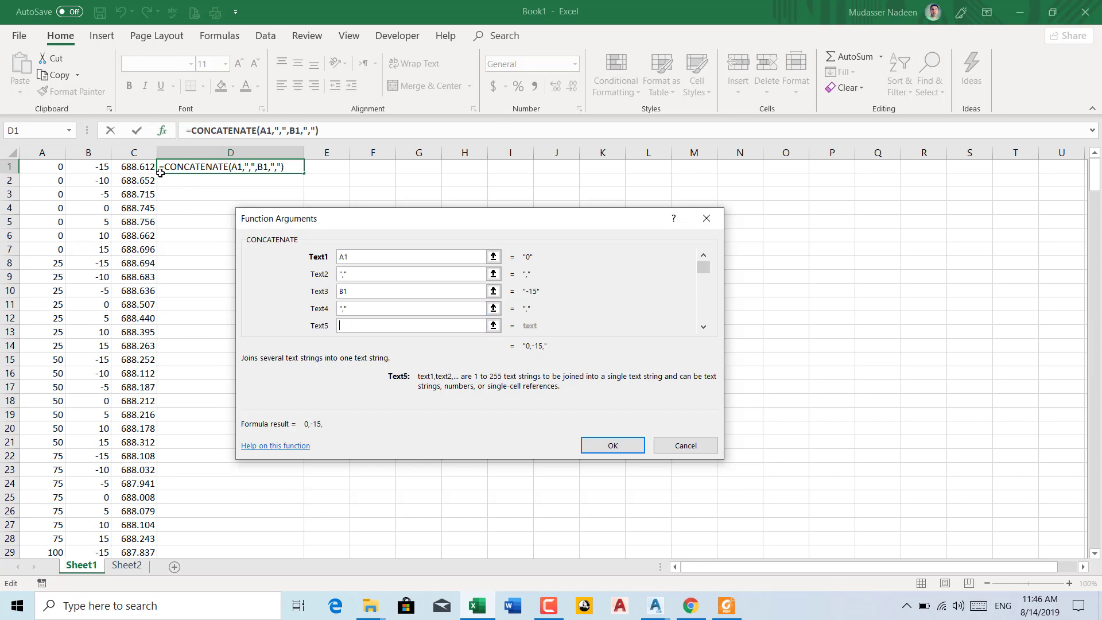
pyautogui.click(140, 168)
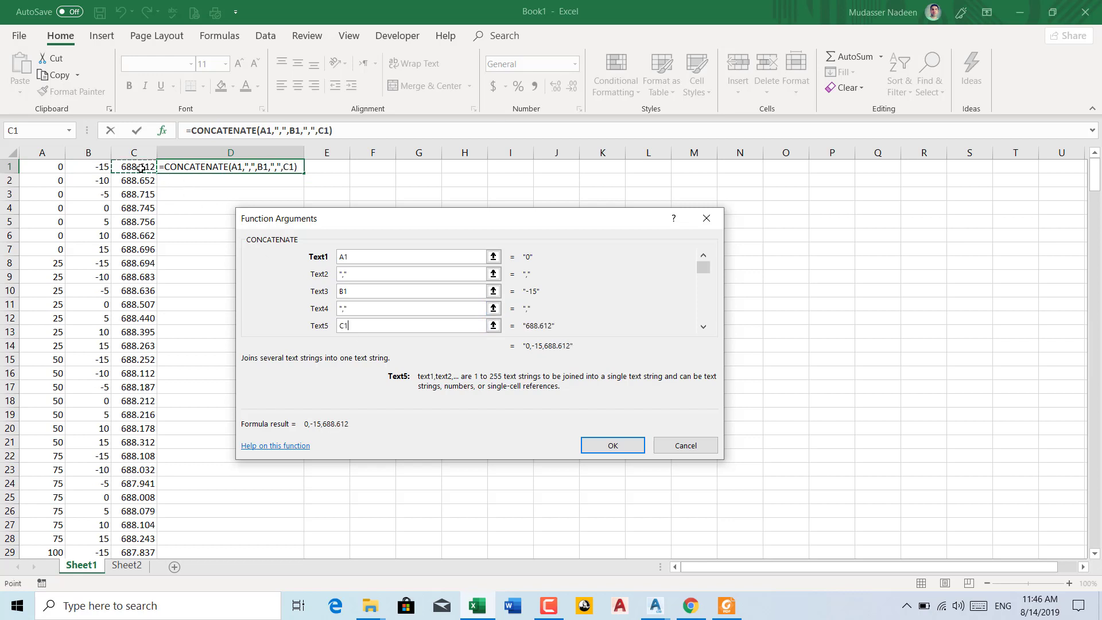
pyautogui.click(612, 443)
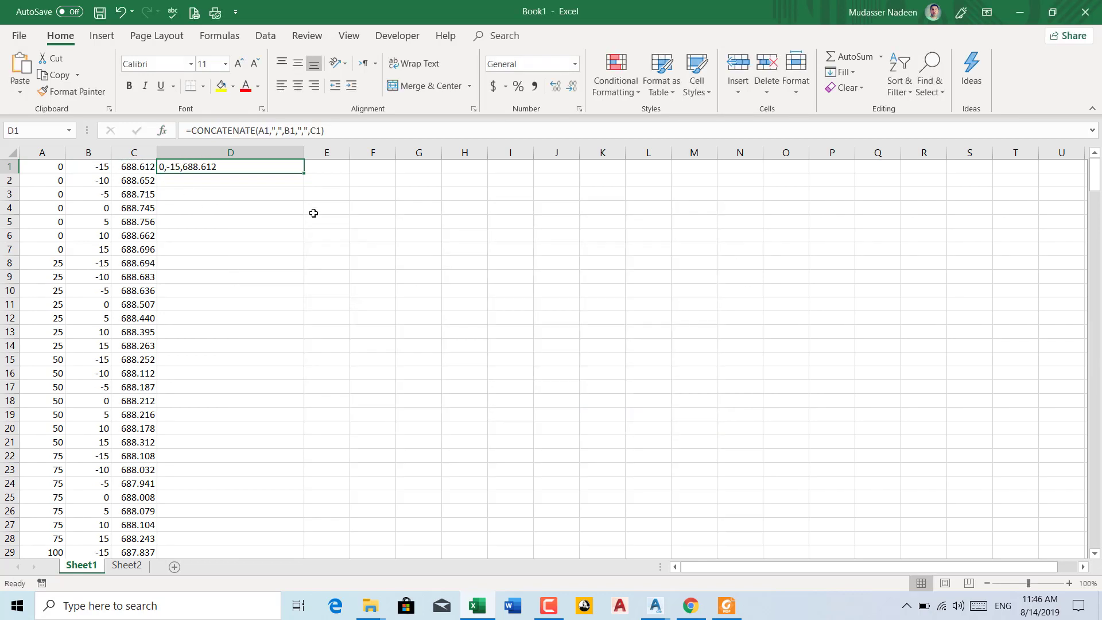
# - Fill the D1 formula down column D and copy the joined values
pyautogui.doubleClick(304, 174)
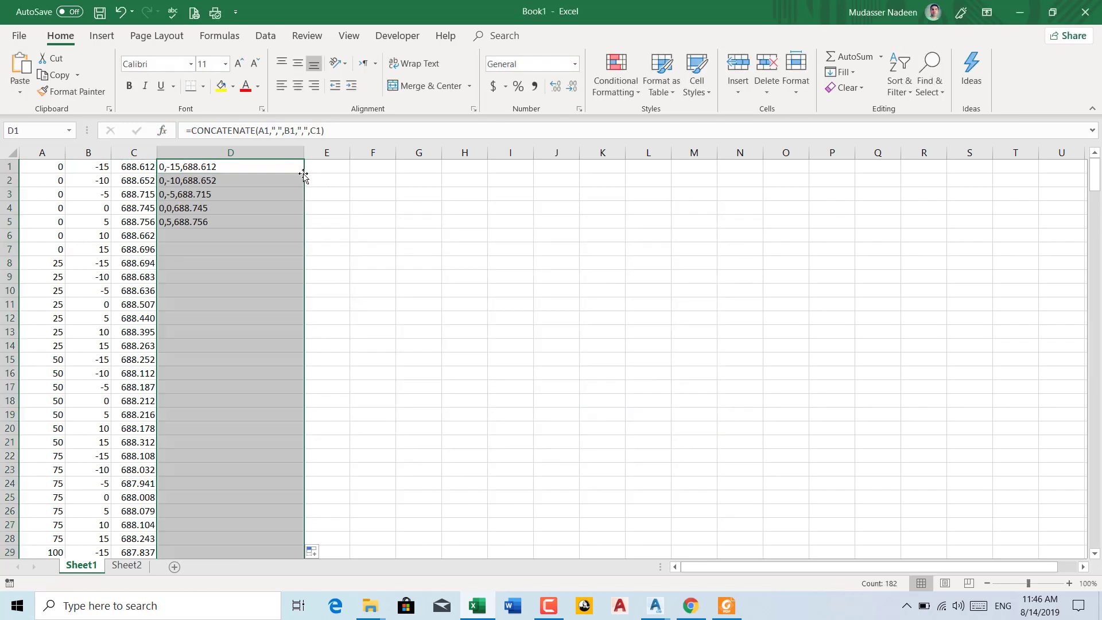
pyautogui.rightClick(274, 167)
pyautogui.click(305, 195)
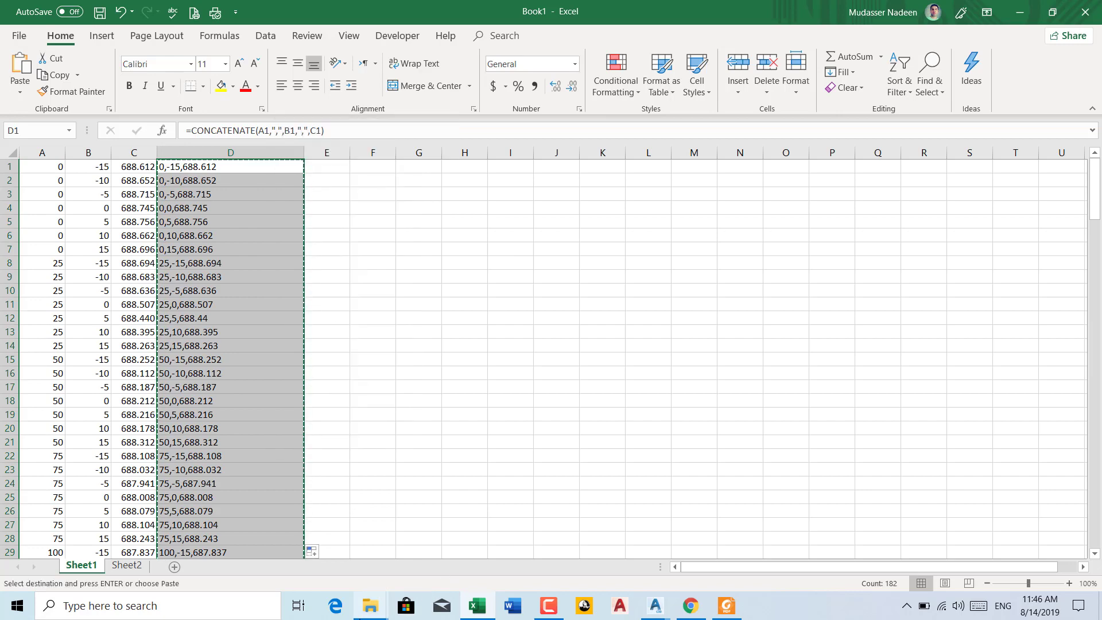
# - Replace everything in eg.txt with the copied comma-joined rows and save it
pyautogui.click(420, 554)
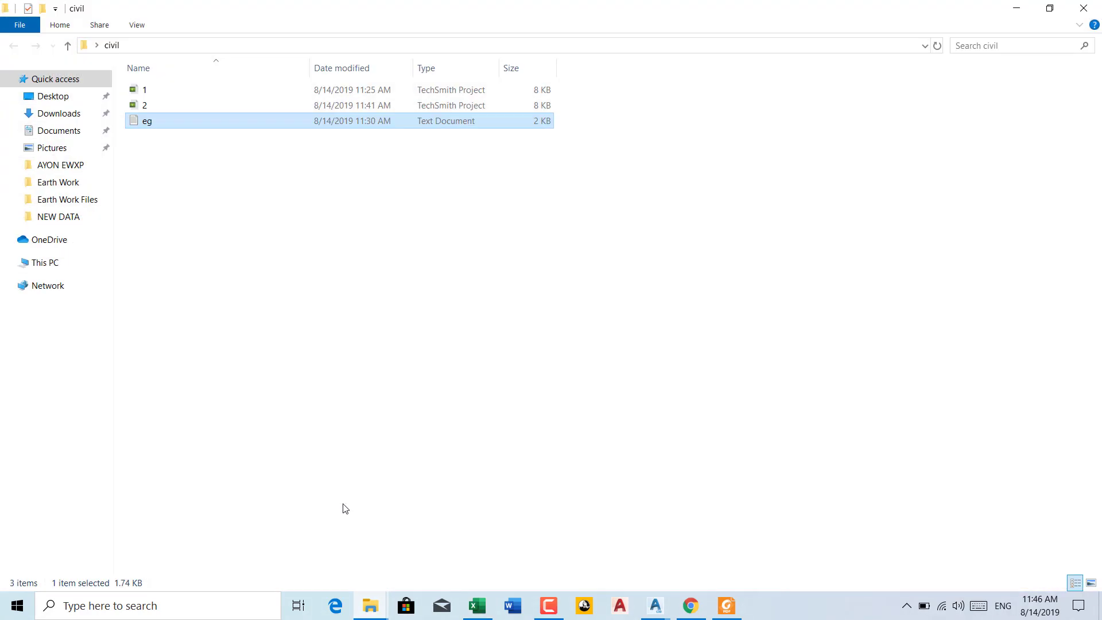
pyautogui.doubleClick(148, 123)
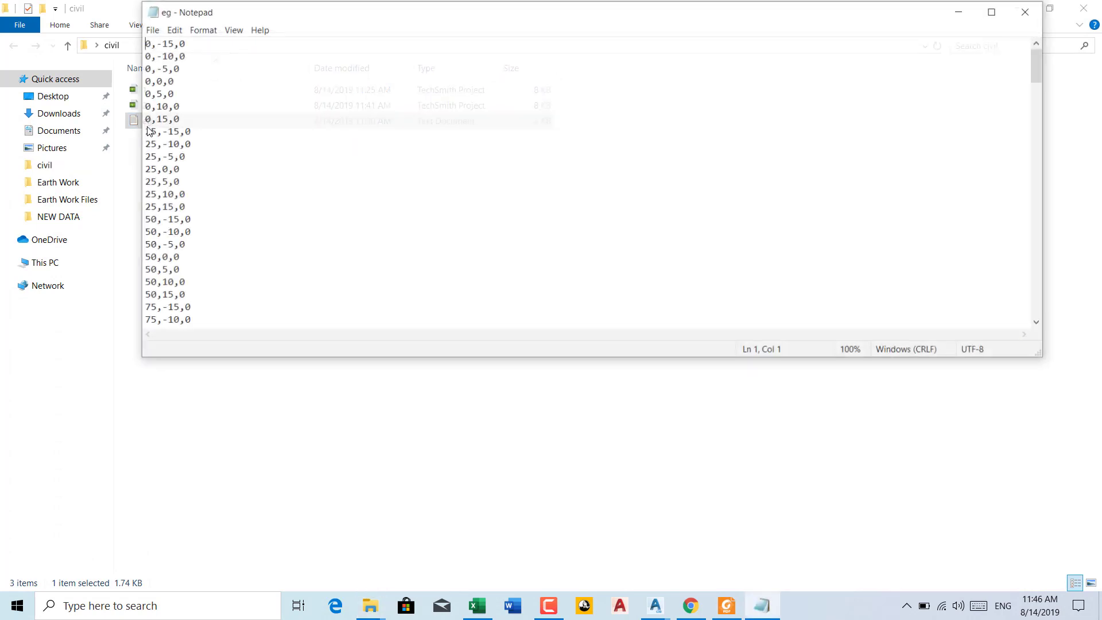
pyautogui.click(995, 13)
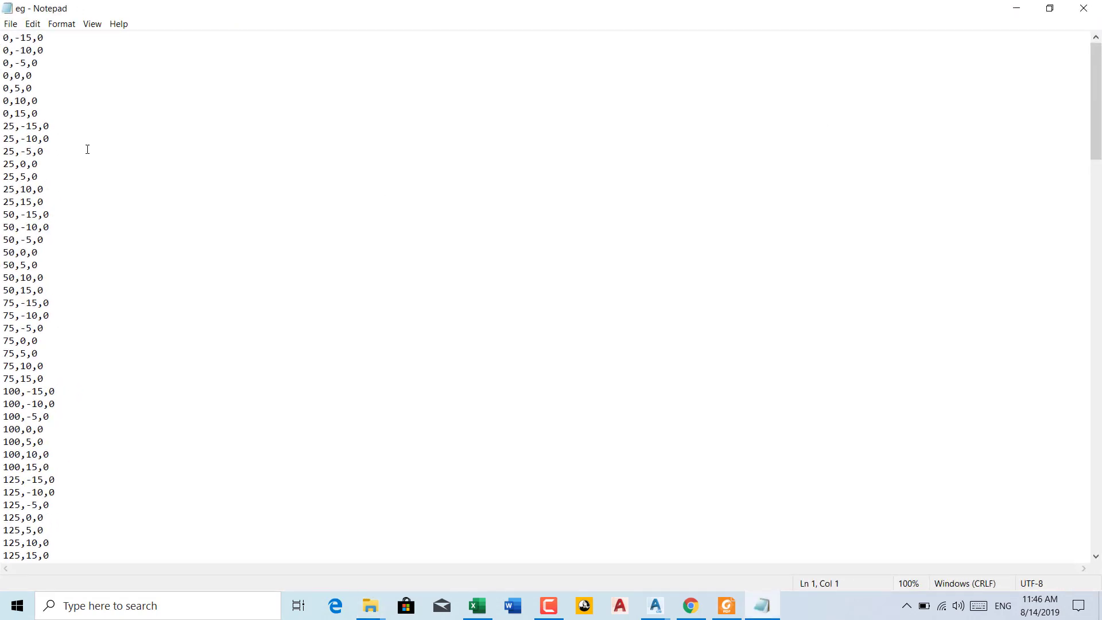
pyautogui.hotkey('ctrl', 'a')
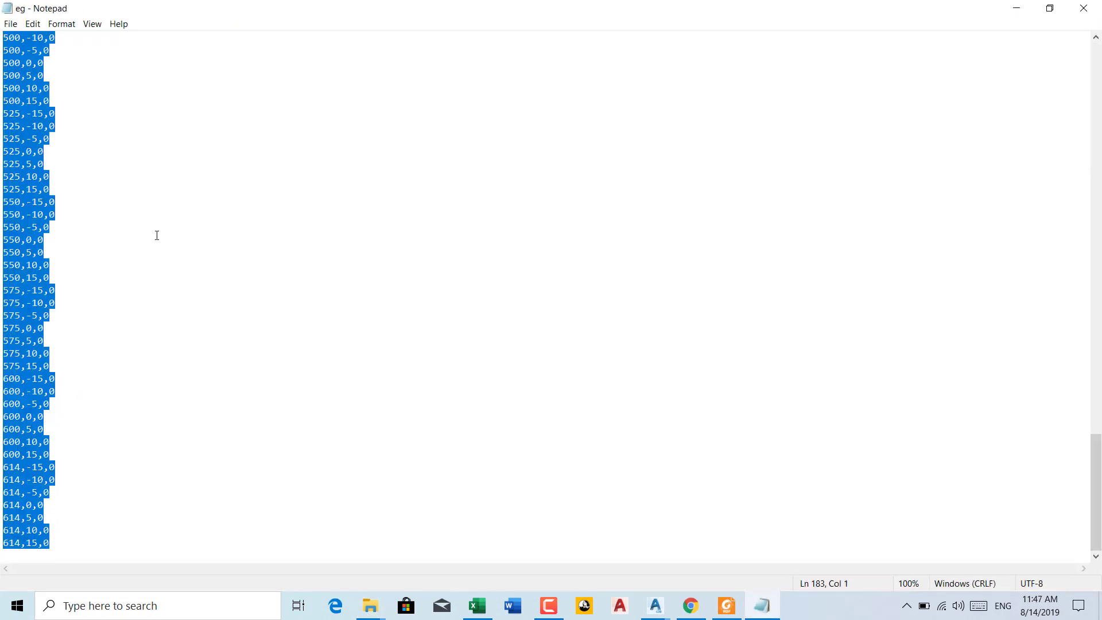
pyautogui.press('Delete')
pyautogui.hotkey('ctrl', 'v')
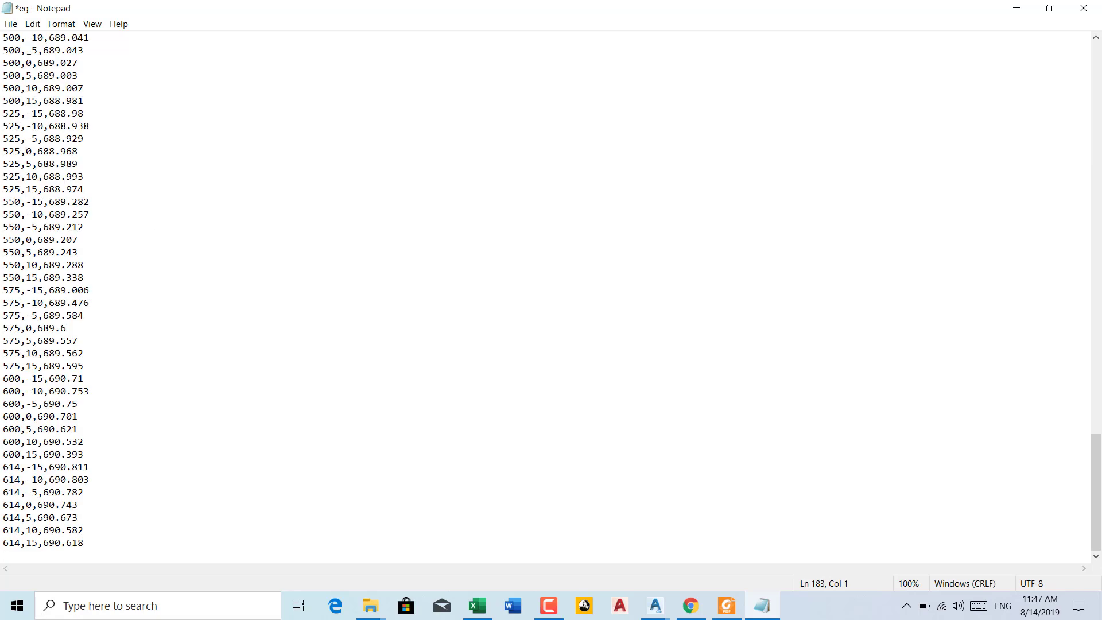
pyautogui.click(1084, 8)
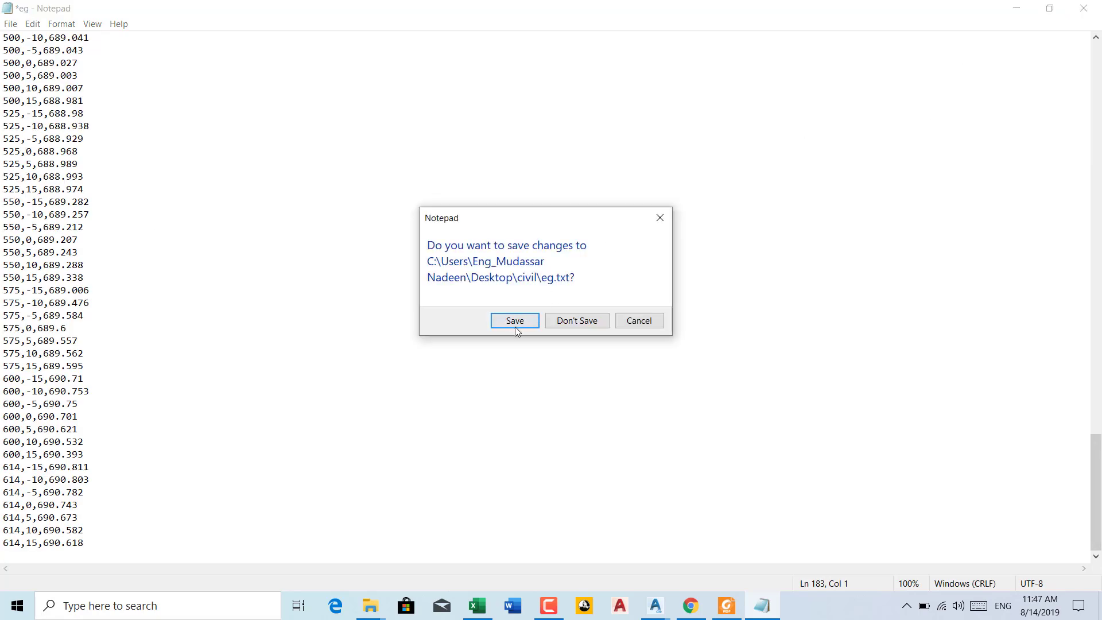
pyautogui.click(515, 325)
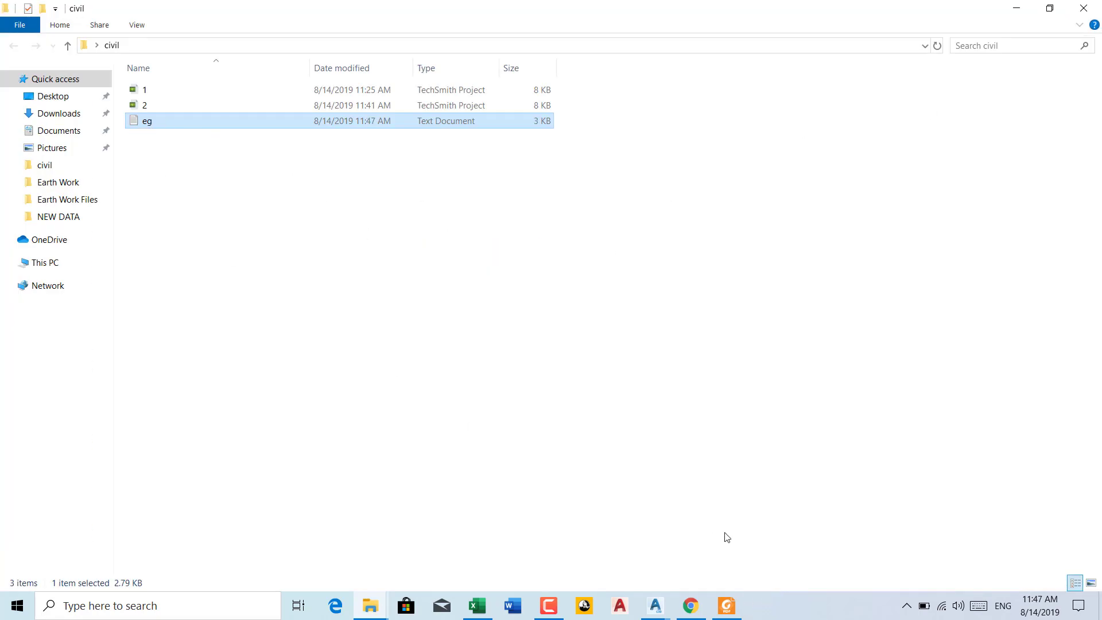
# - Bring Drawing3 back up in a full-screen Civil 3D window
pyautogui.click(656, 606)
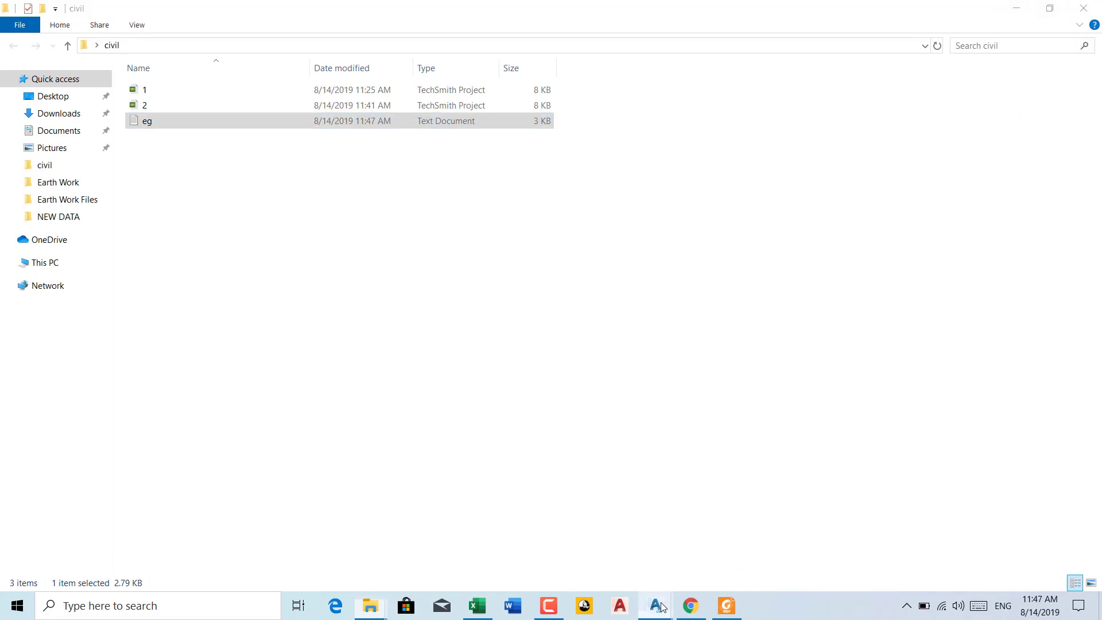
pyautogui.click(715, 536)
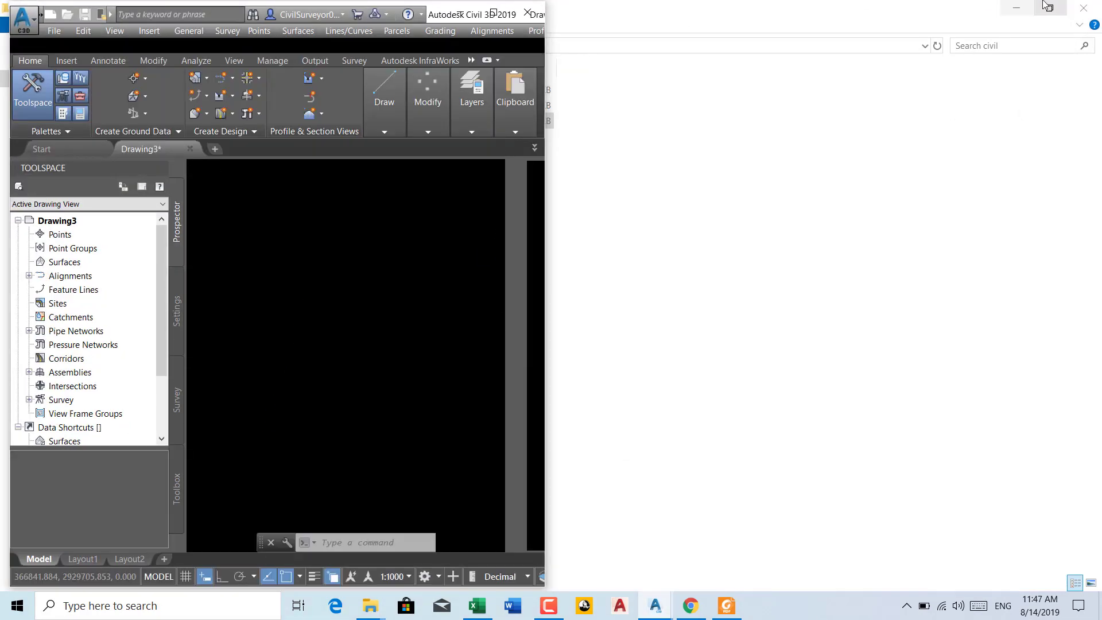
pyautogui.click(1026, 12)
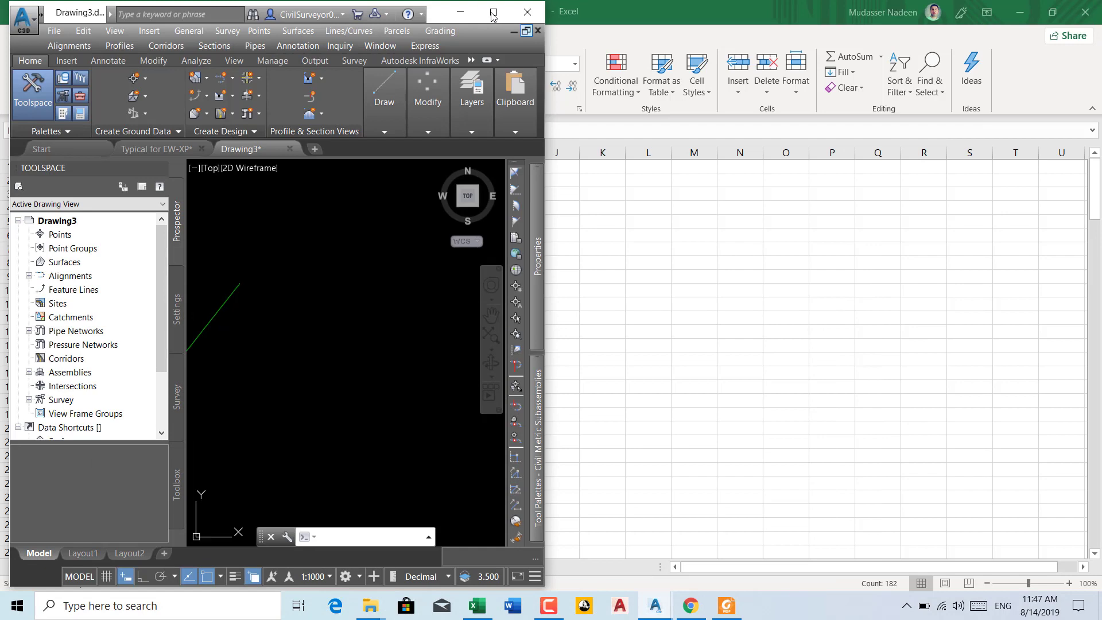
pyautogui.click(493, 12)
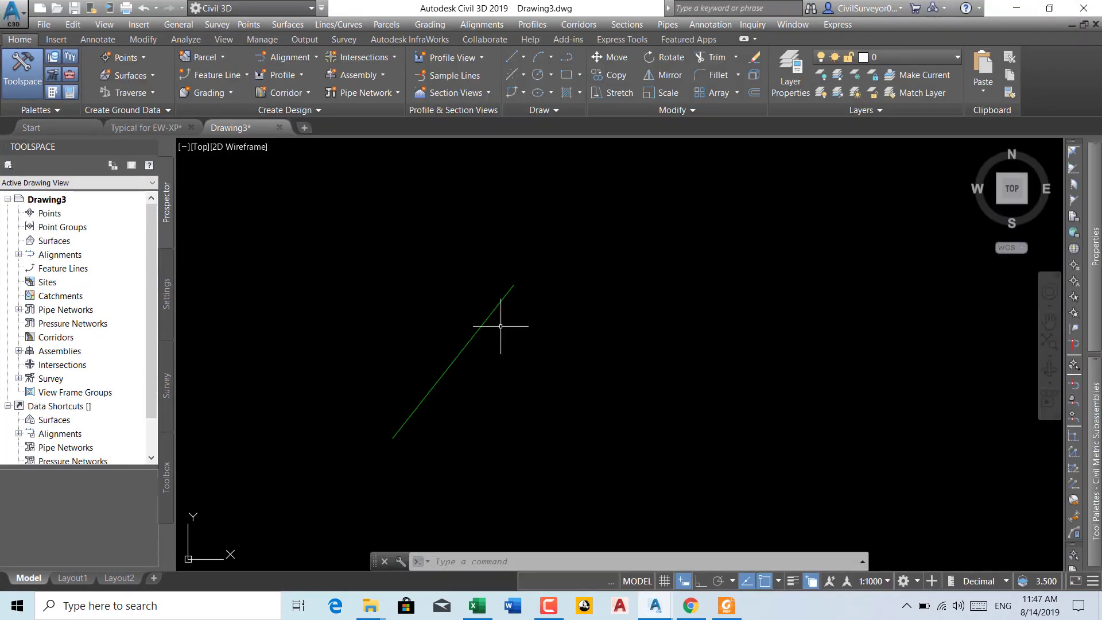
# - Import eg as comma-delimited station/offset points measured along alignment CL04
pyautogui.click(249, 24)
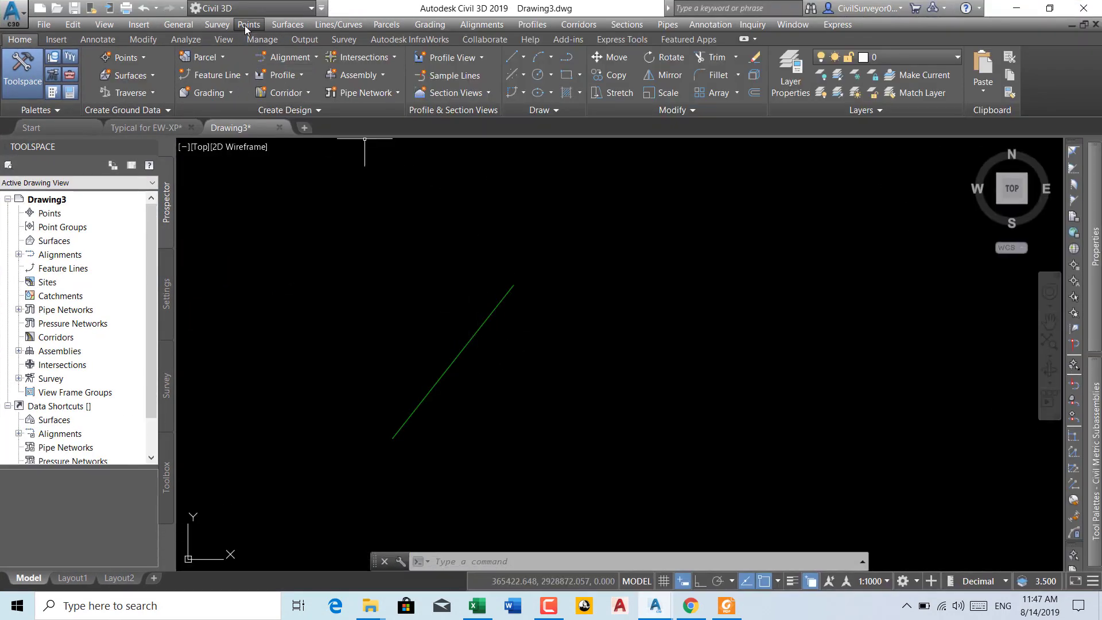
pyautogui.moveTo(306, 83)
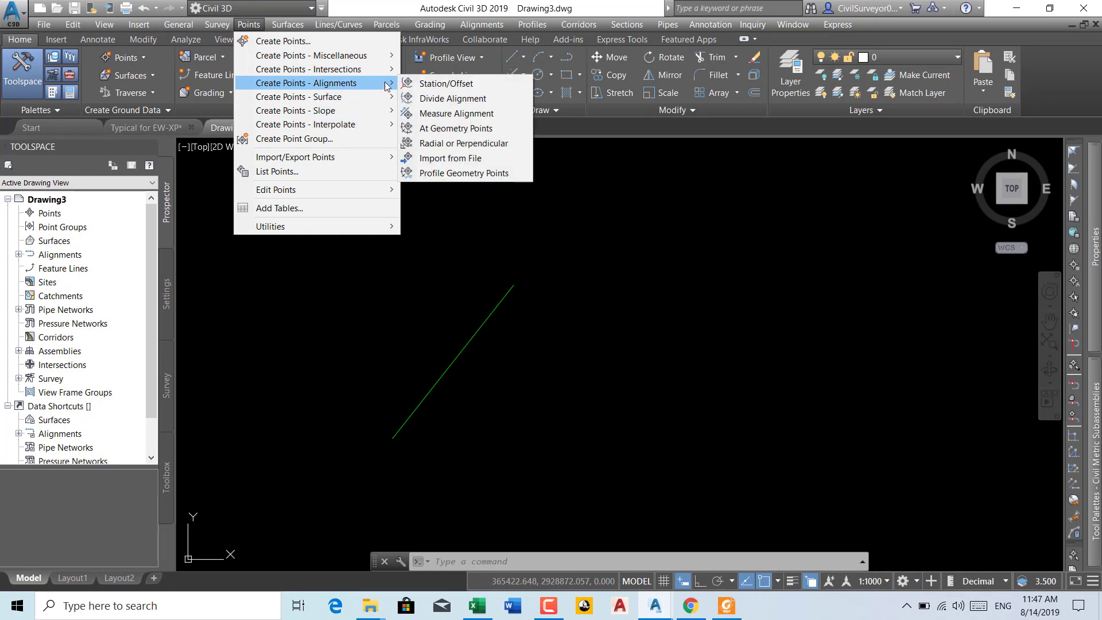
pyautogui.click(450, 158)
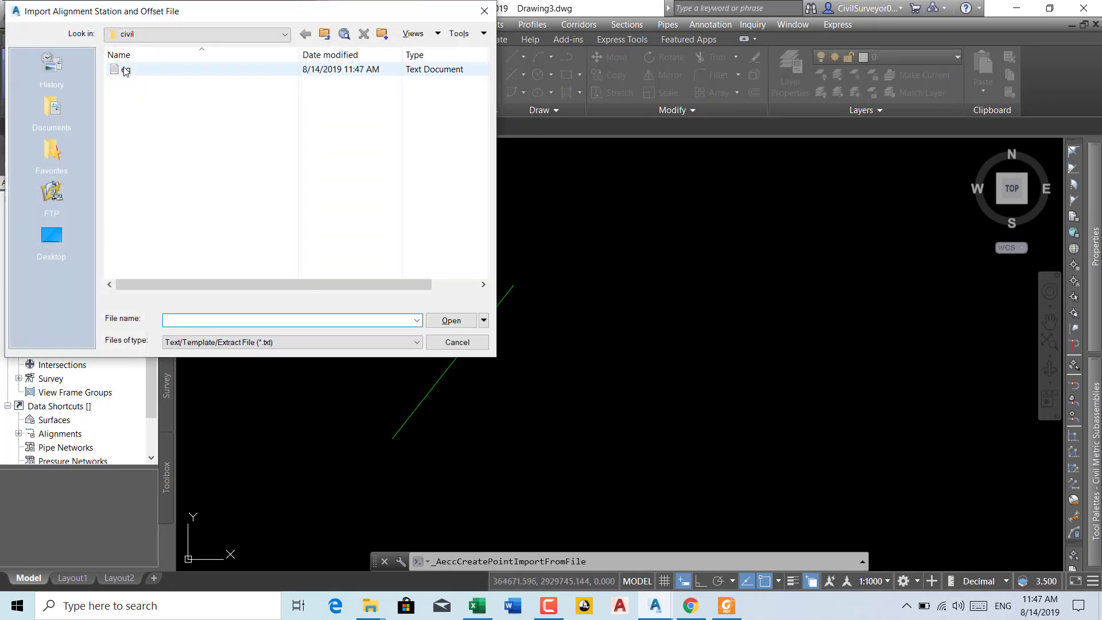
pyautogui.click(126, 70)
pyautogui.click(459, 320)
pyautogui.write('2')
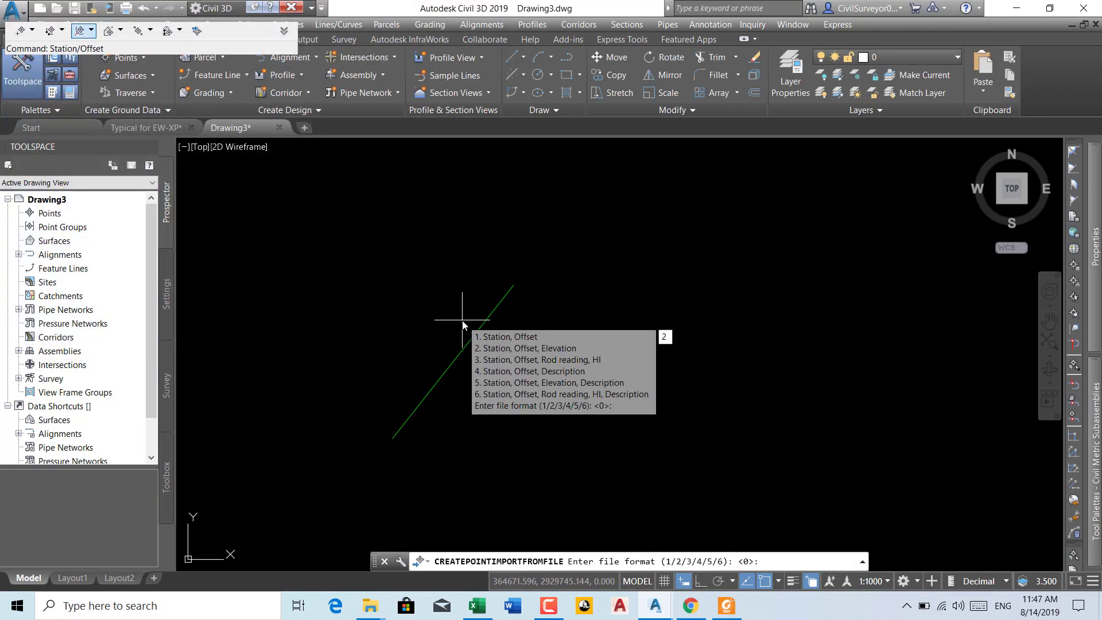
pyautogui.press('Return')
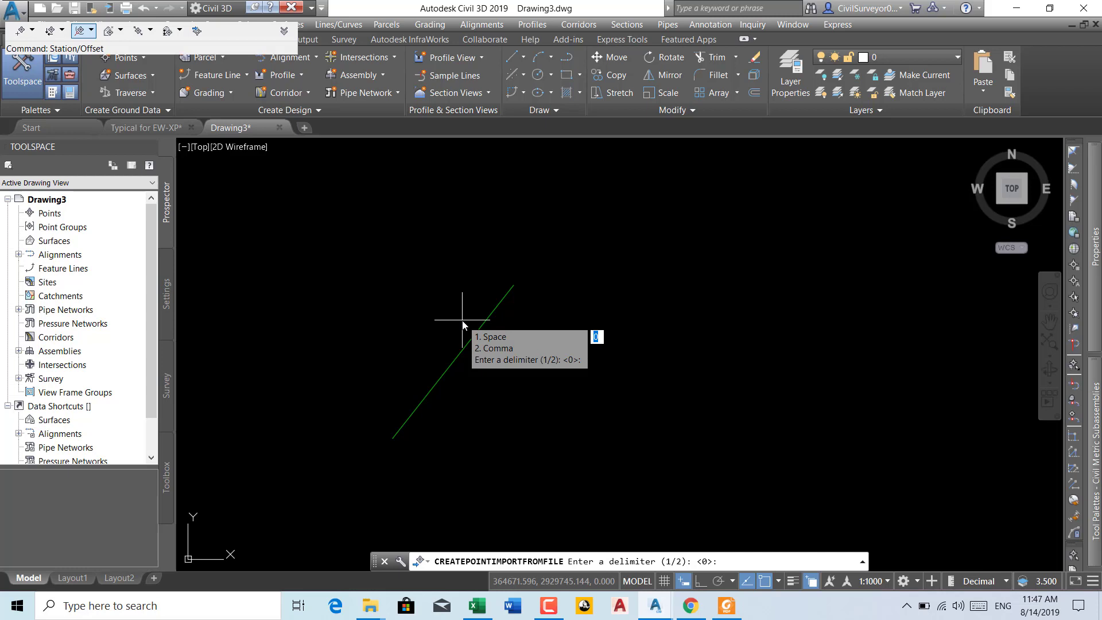
pyautogui.press('Return')
pyautogui.press('Return')
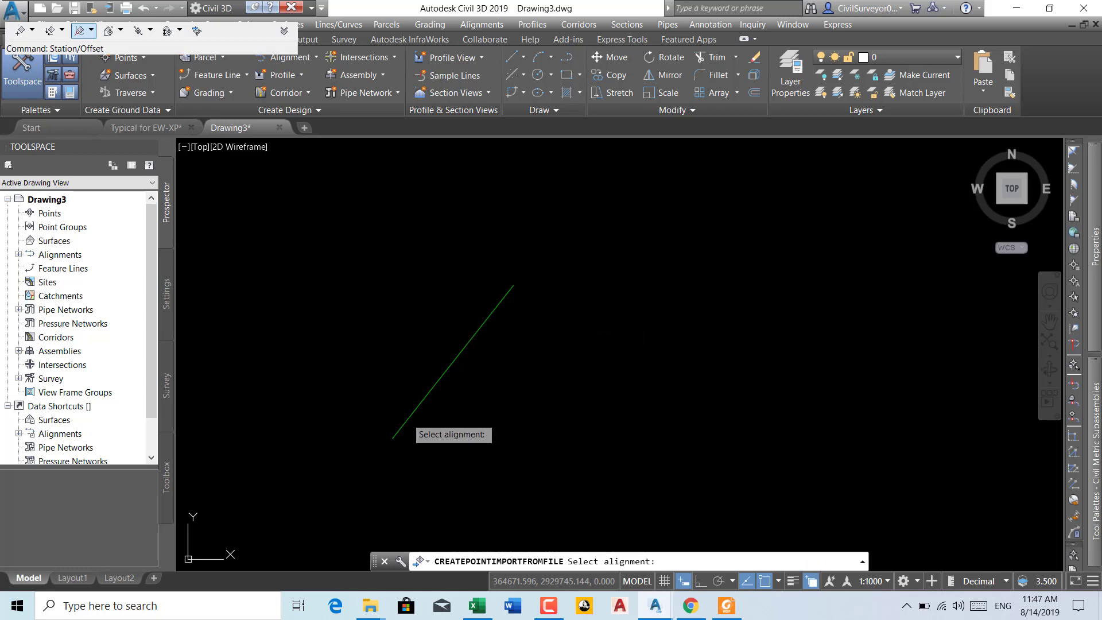
pyautogui.click(406, 418)
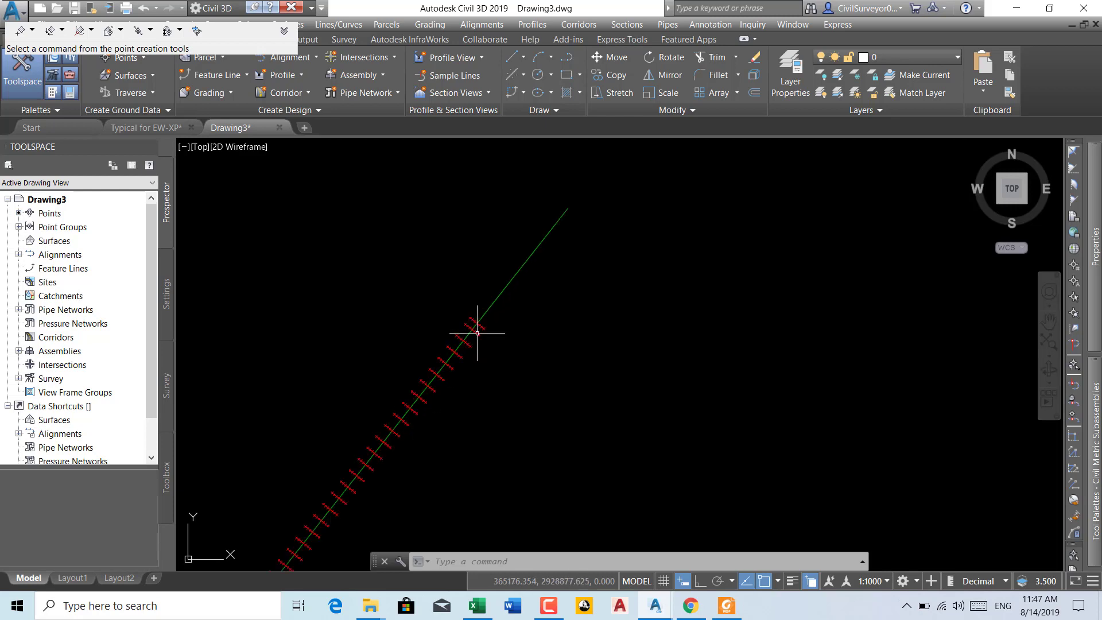
# - Zoom around the alignment, briefly selecting it and dismissing stray shortcut menus
pyautogui.scroll(3, 482, 333)
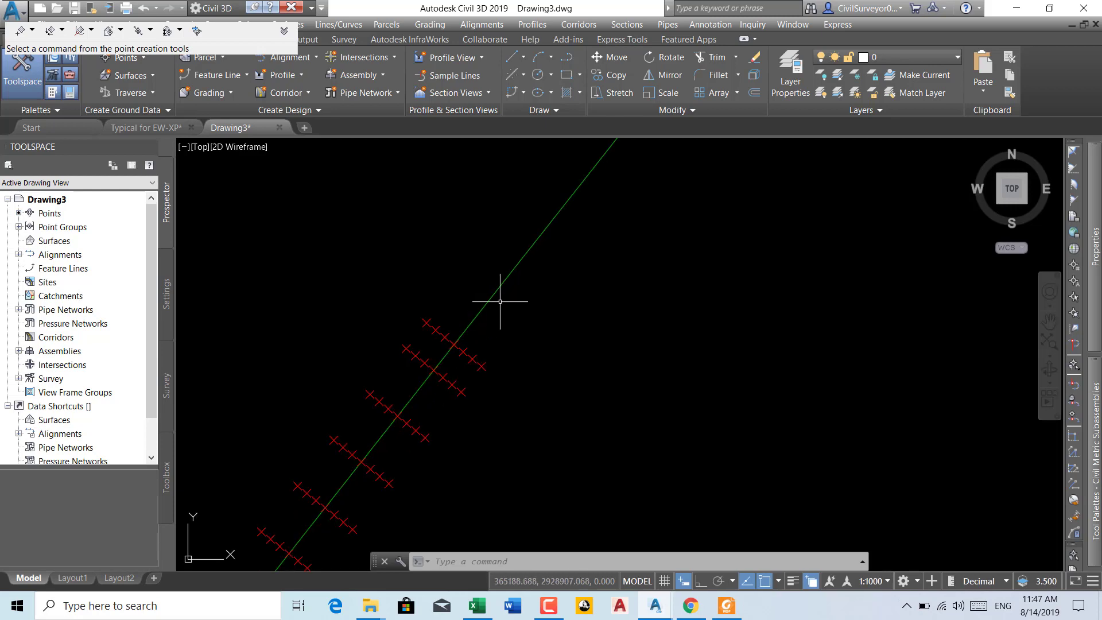
pyautogui.click(490, 298)
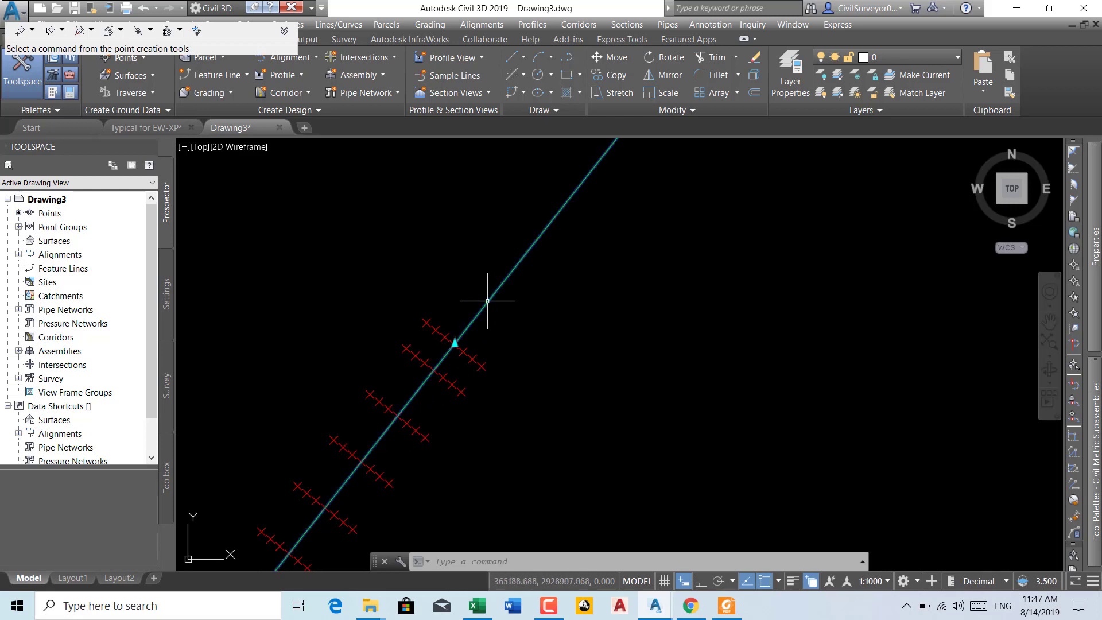
pyautogui.scroll(-2, 456, 382)
pyautogui.scroll(-1, 562, 241)
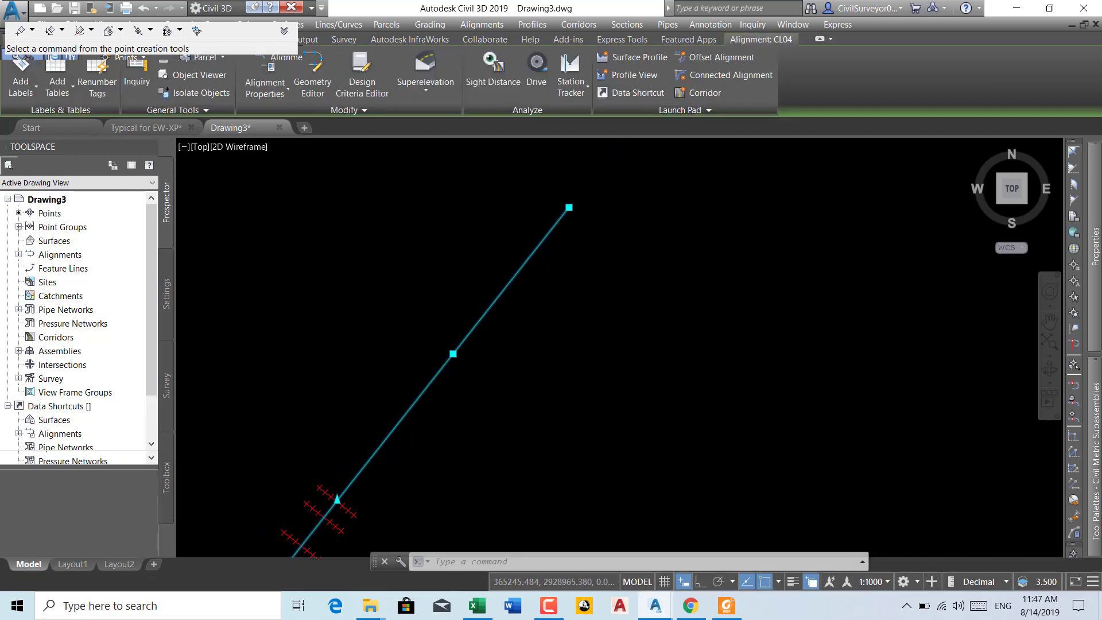
pyautogui.scroll(-1, 553, 232)
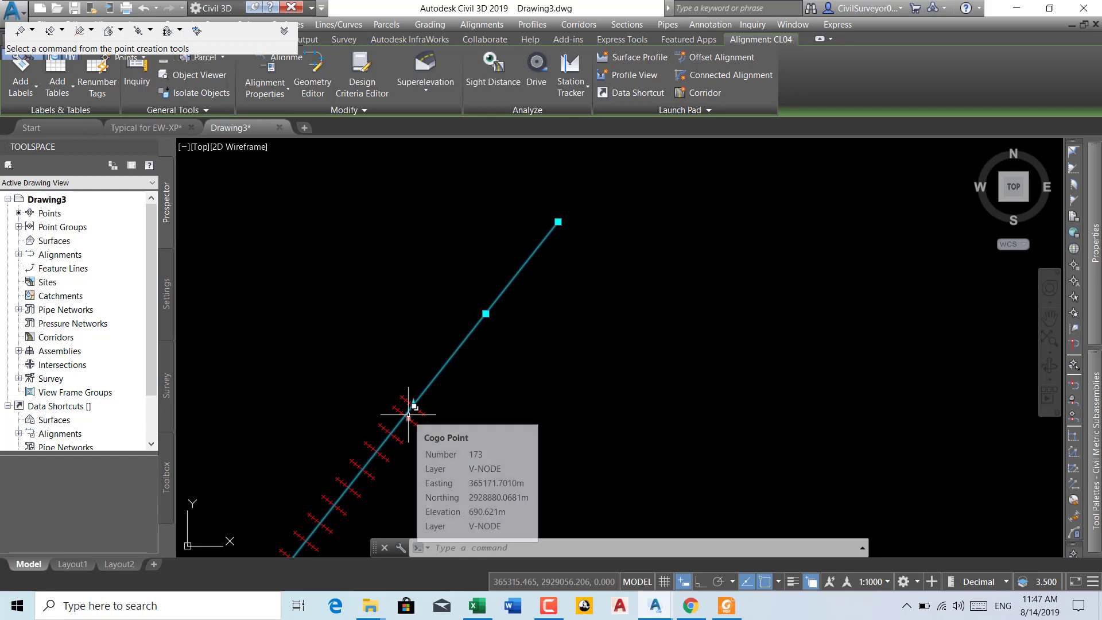
pyautogui.press('Escape')
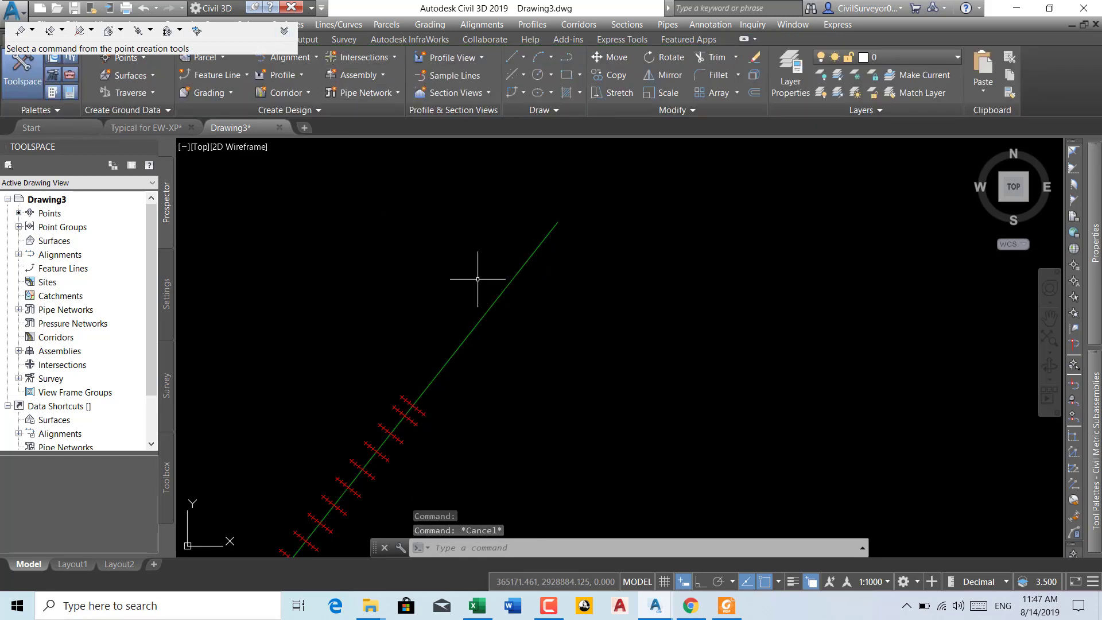
pyautogui.rightClick(407, 245)
pyautogui.press('Escape')
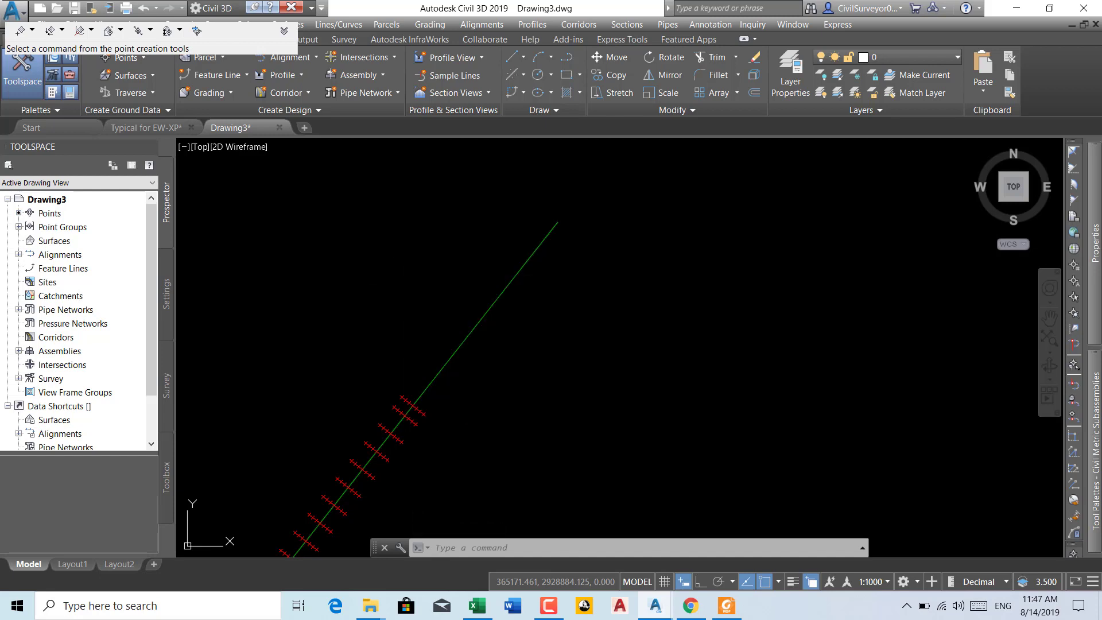
pyautogui.press('Escape')
pyautogui.press('Escape')
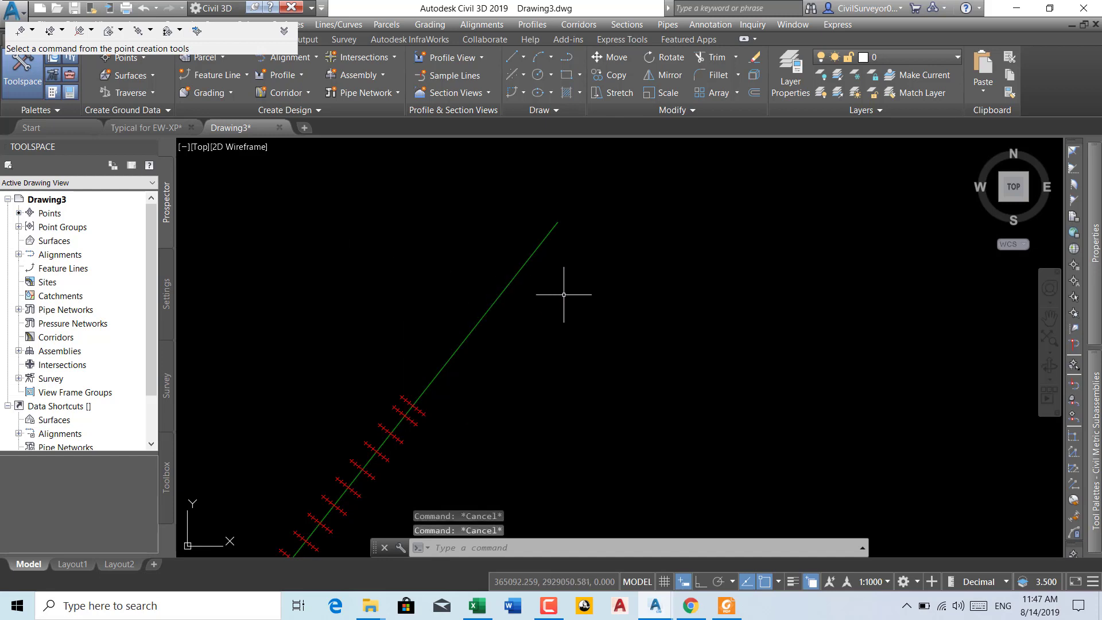
pyautogui.rightClick(563, 295)
pyautogui.press('Escape')
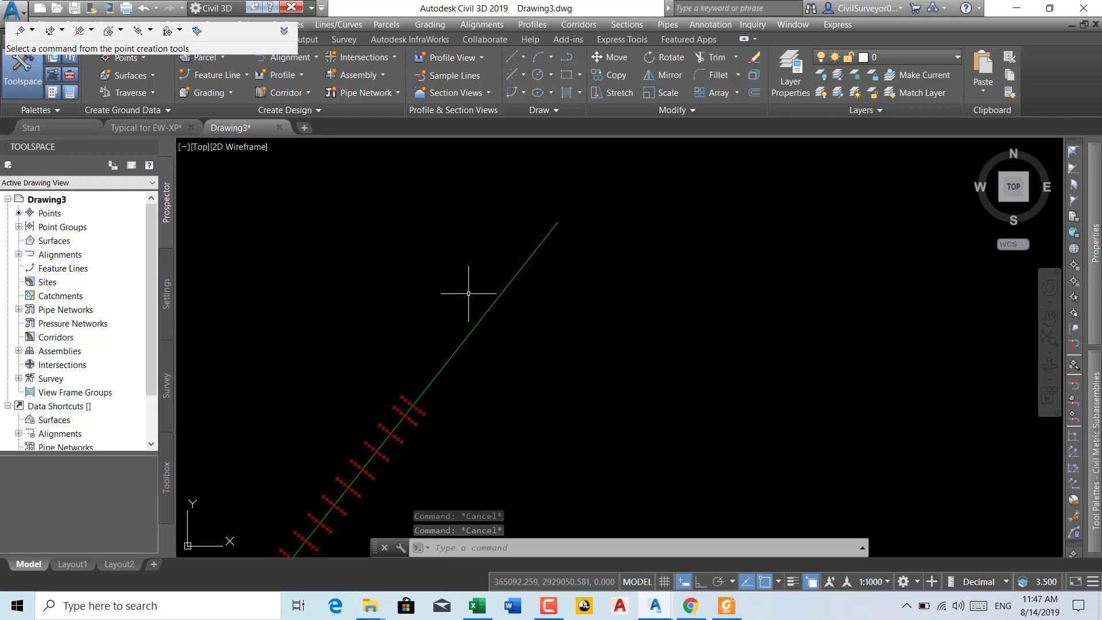
pyautogui.scroll(-3, 568, 232)
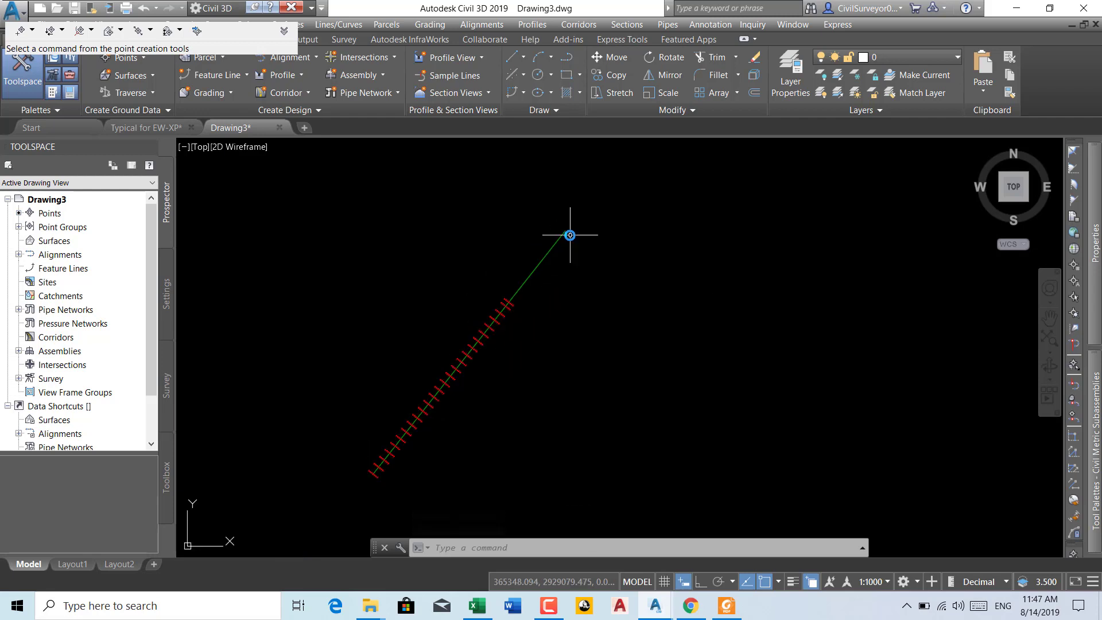
pyautogui.scroll(-2, 568, 232)
# - Select alignment CL04 and open its Alignment Properties
pyautogui.click(292, 7)
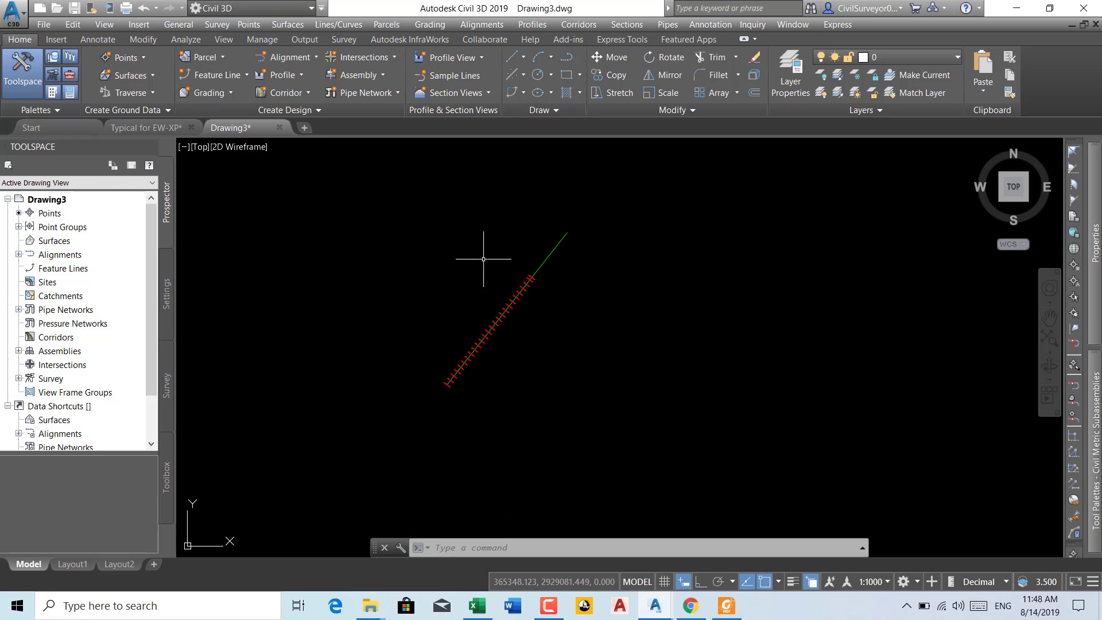
pyautogui.click(547, 257)
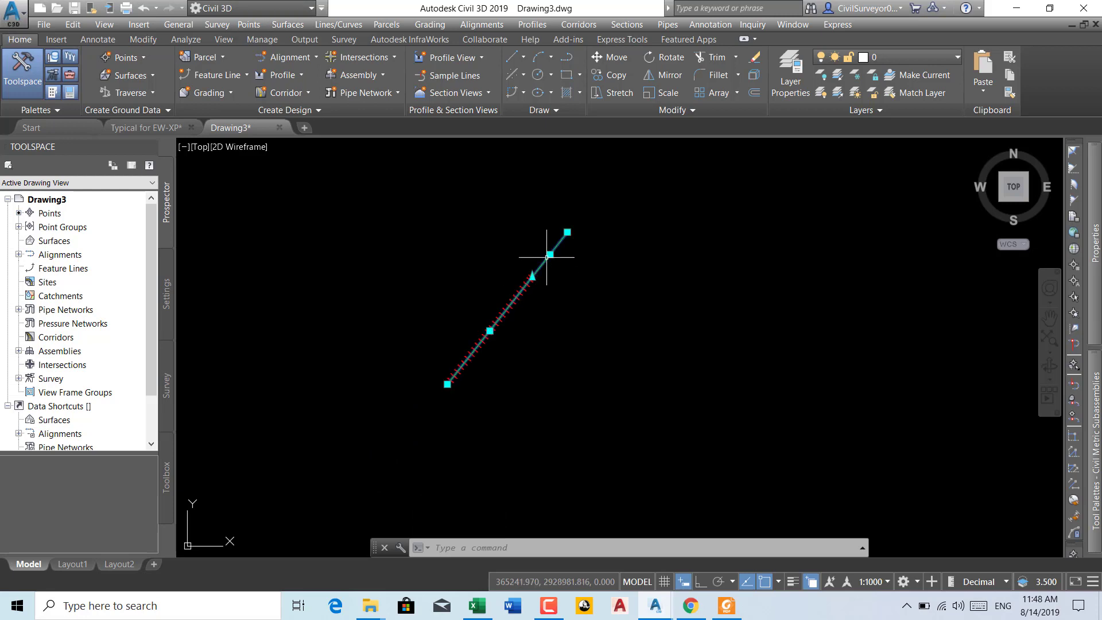
pyautogui.rightClick(577, 258)
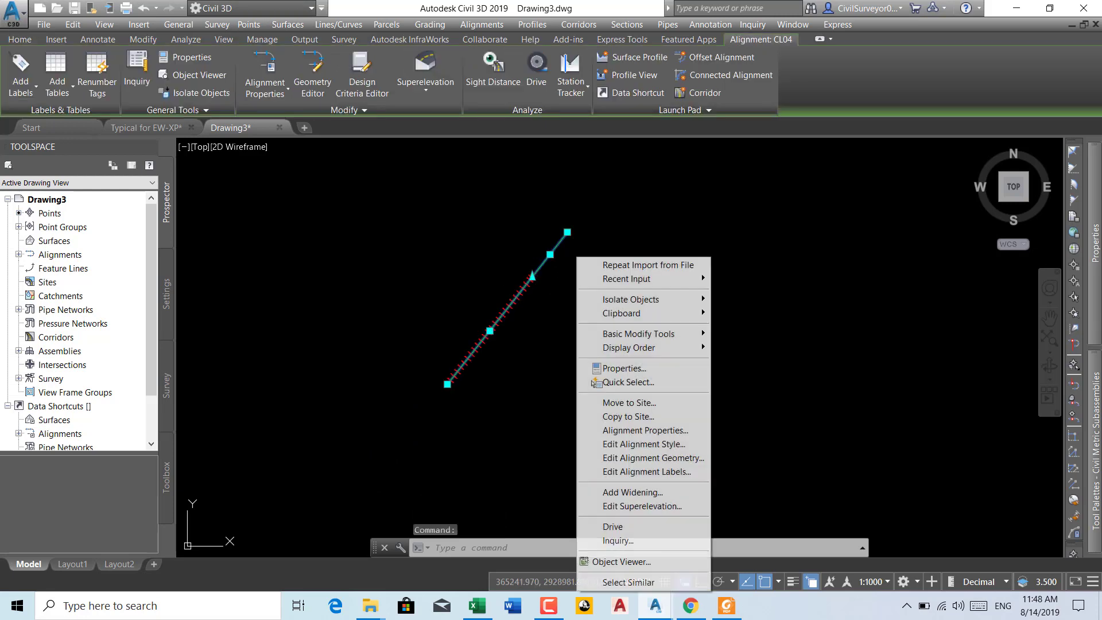
pyautogui.click(643, 430)
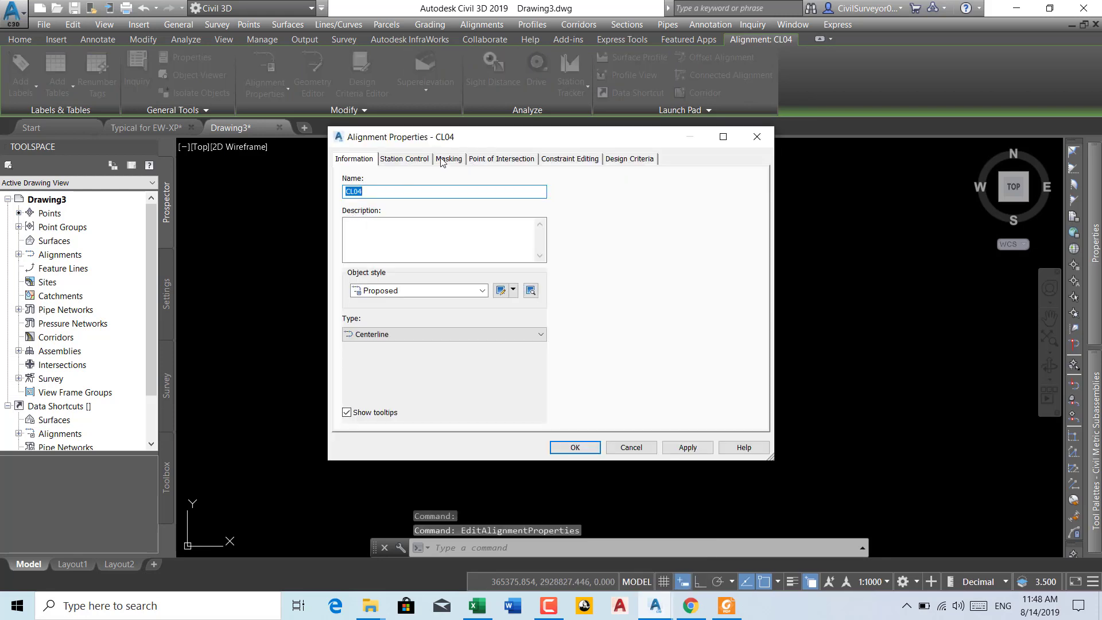
pyautogui.click(417, 160)
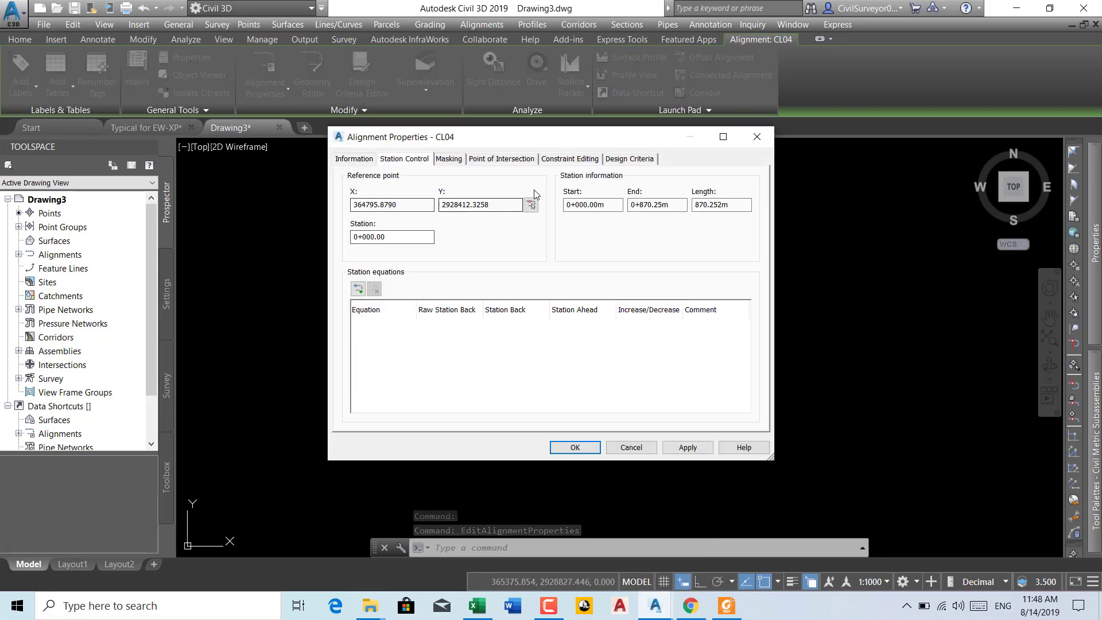
pyautogui.click(494, 160)
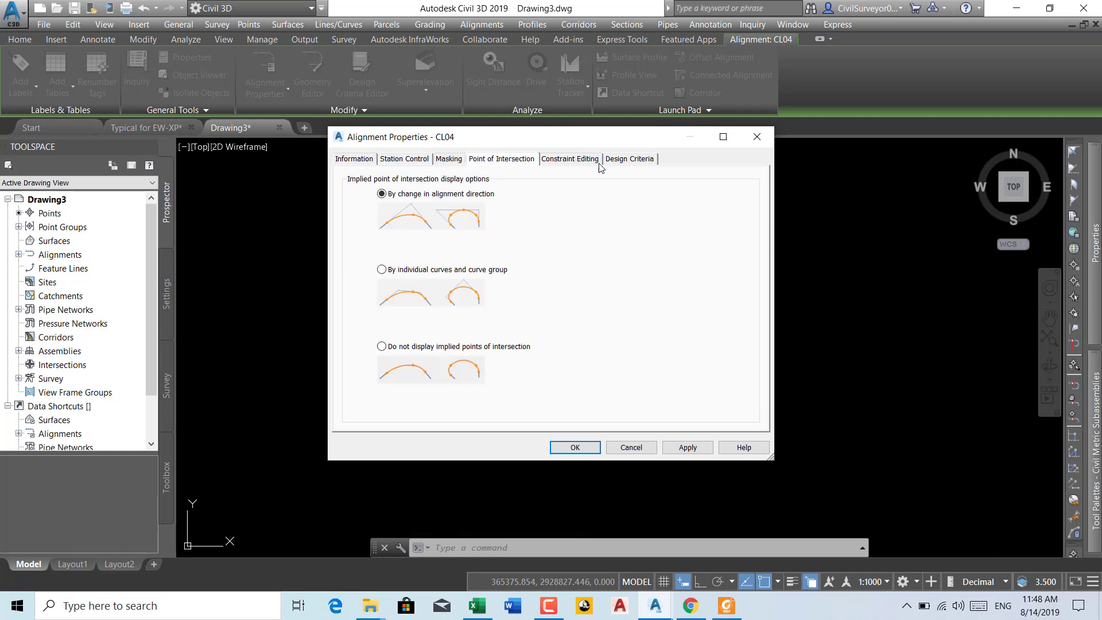
pyautogui.click(757, 138)
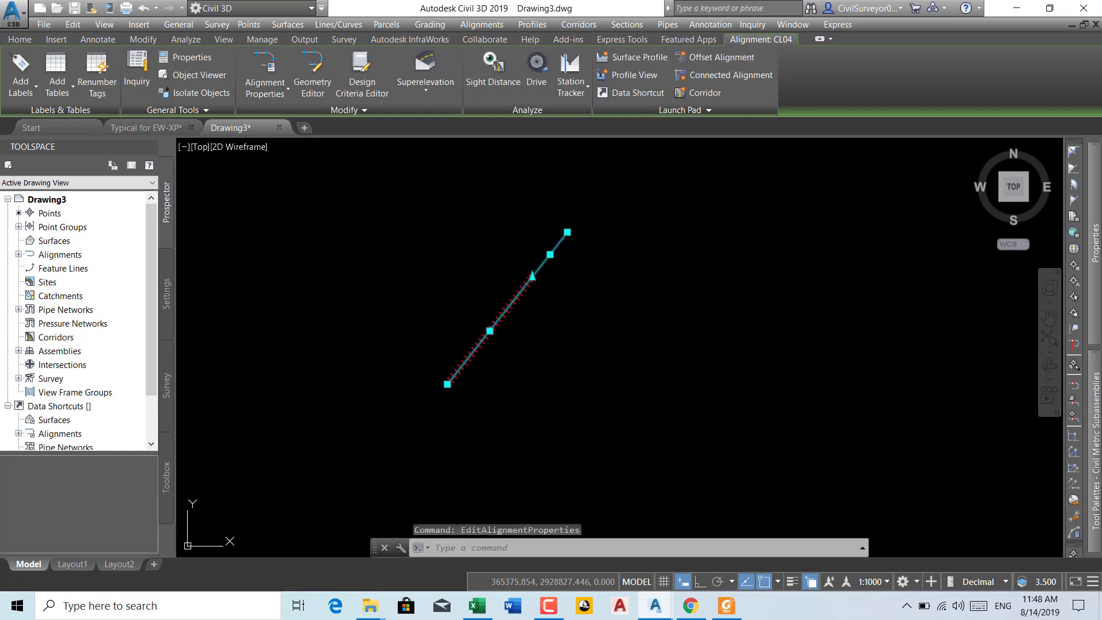
pyautogui.rightClick(461, 226)
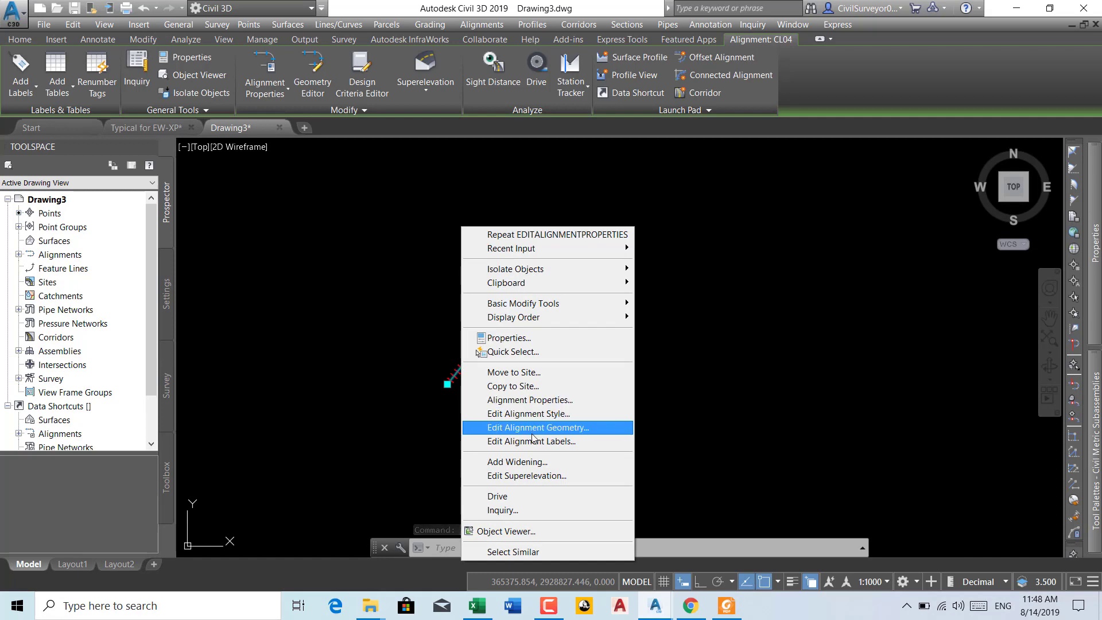
pyautogui.click(532, 416)
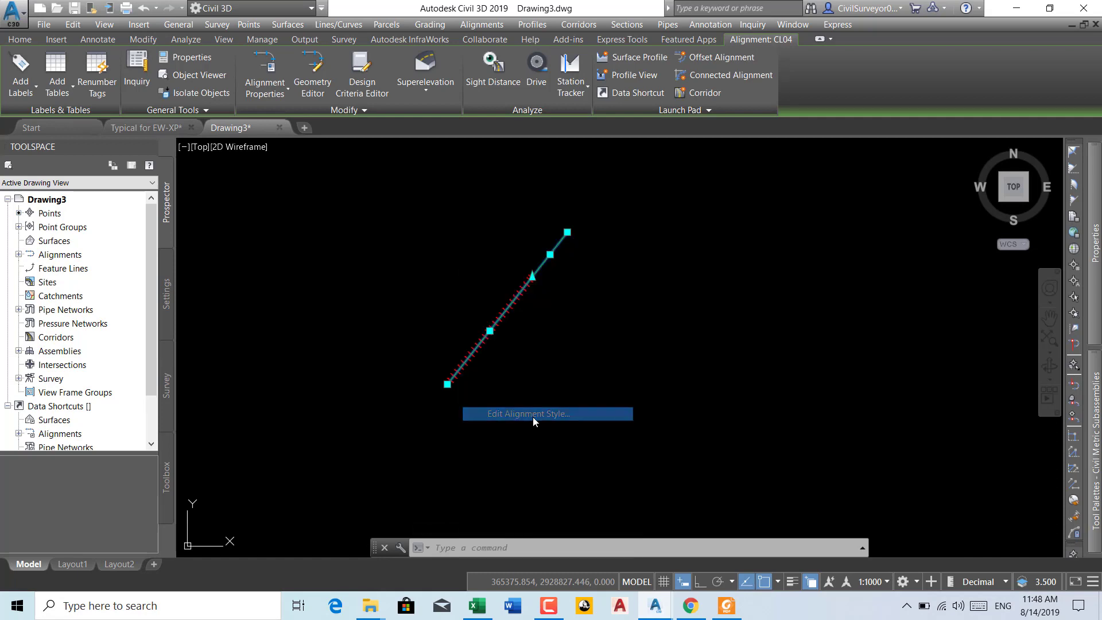
pyautogui.click(402, 158)
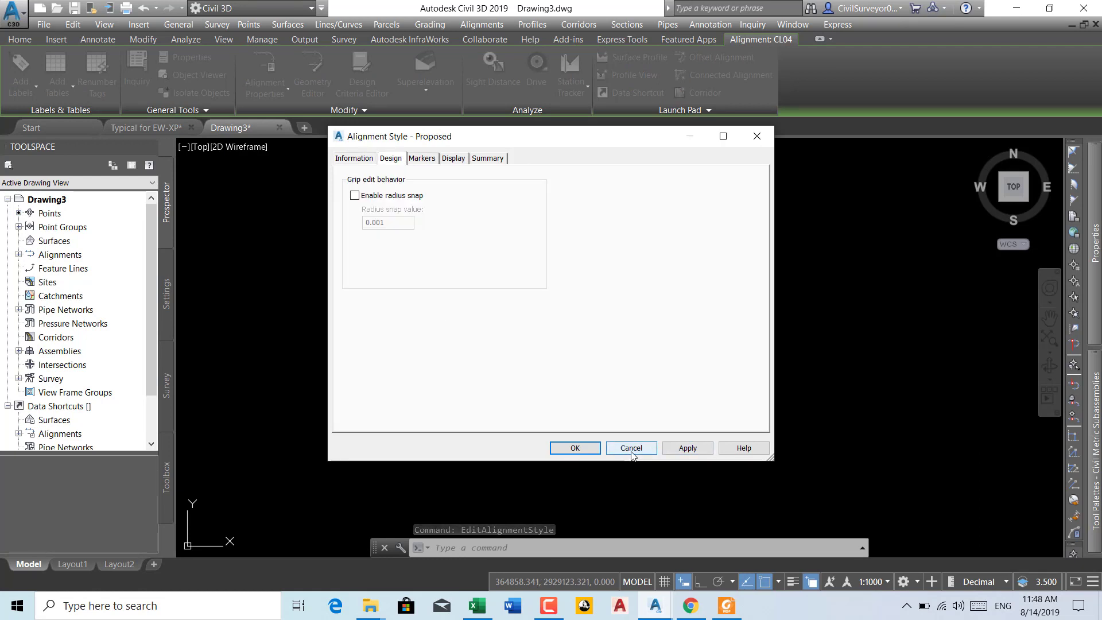
pyautogui.click(631, 449)
pyautogui.press('Escape')
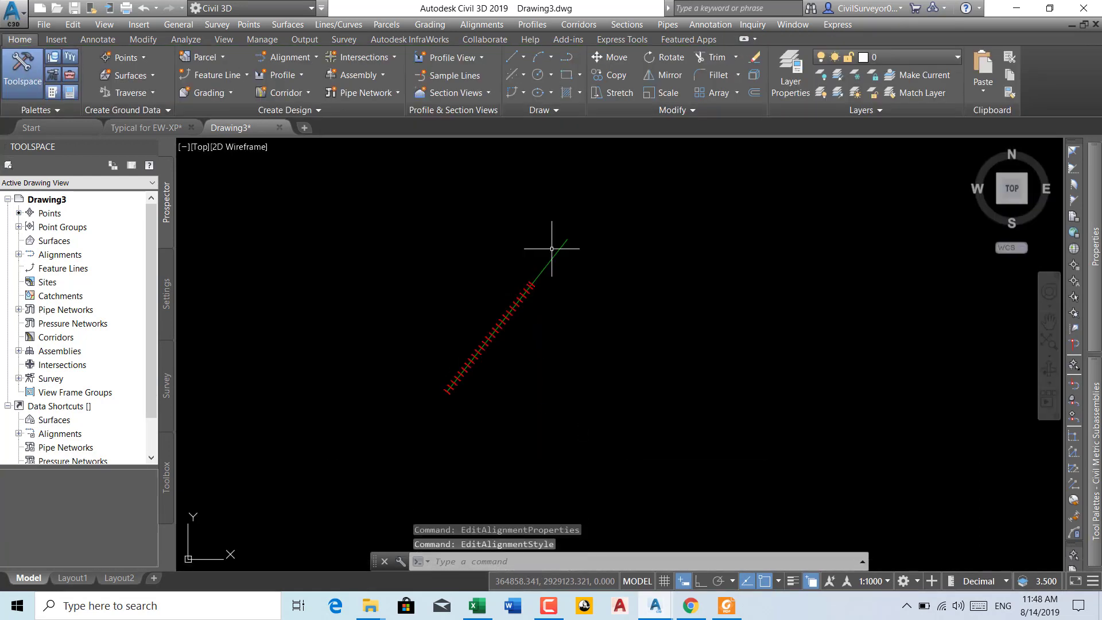
pyautogui.scroll(2, 546, 258)
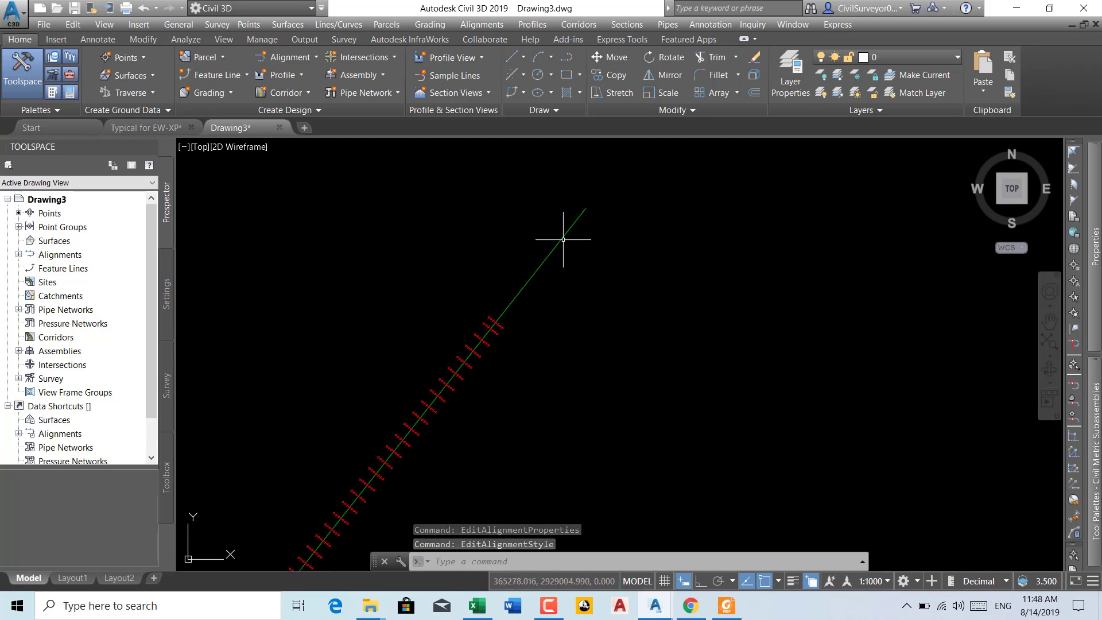
pyautogui.click(563, 235)
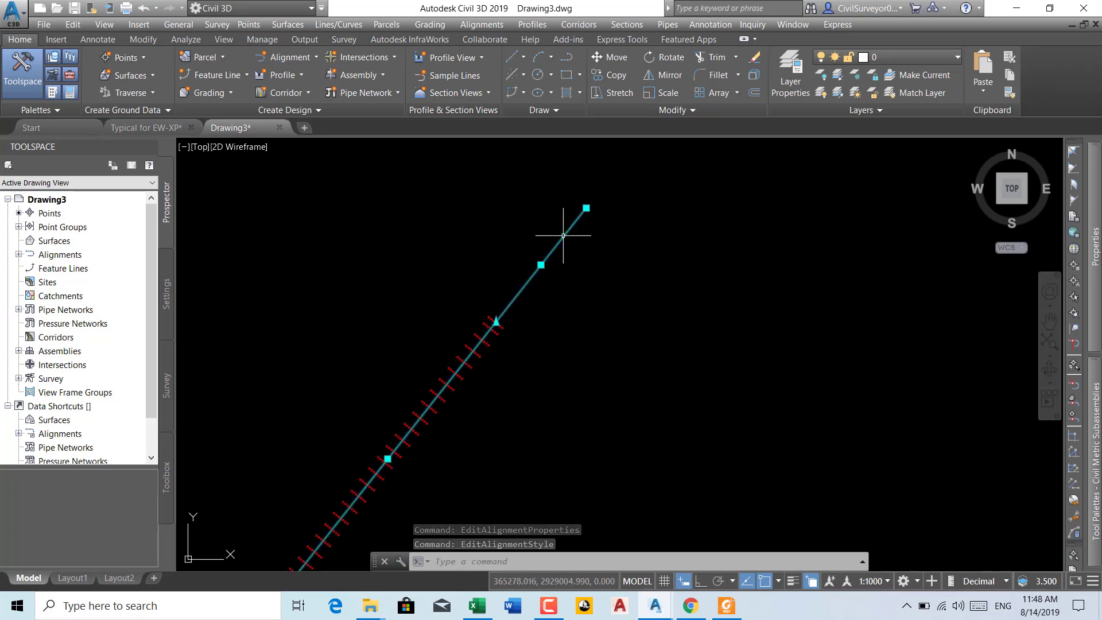
pyautogui.rightClick(297, 248)
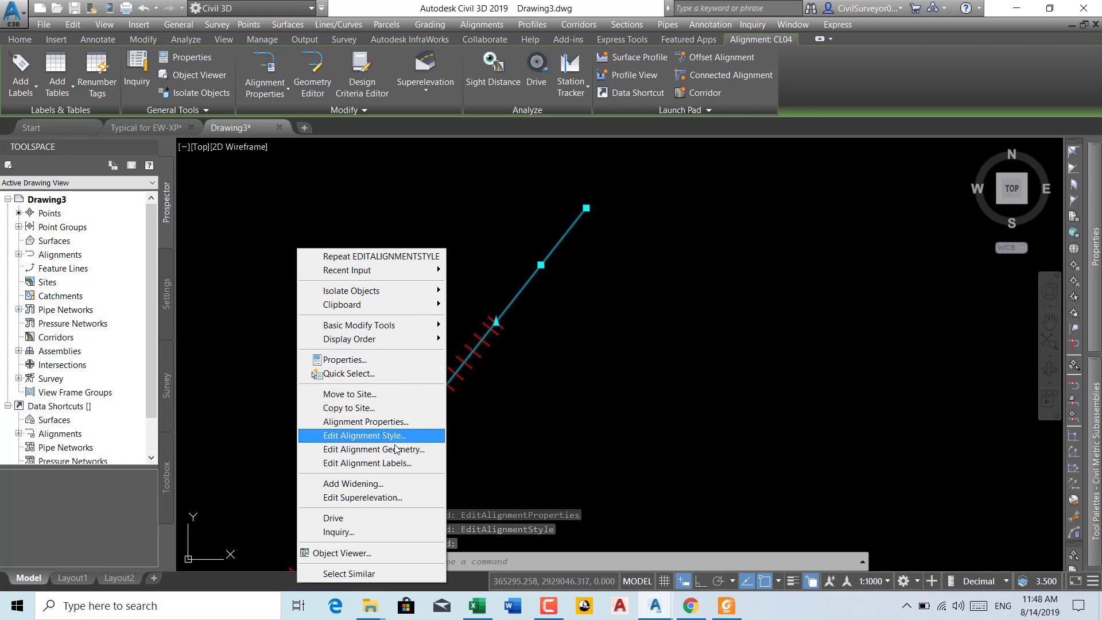
pyautogui.click(367, 449)
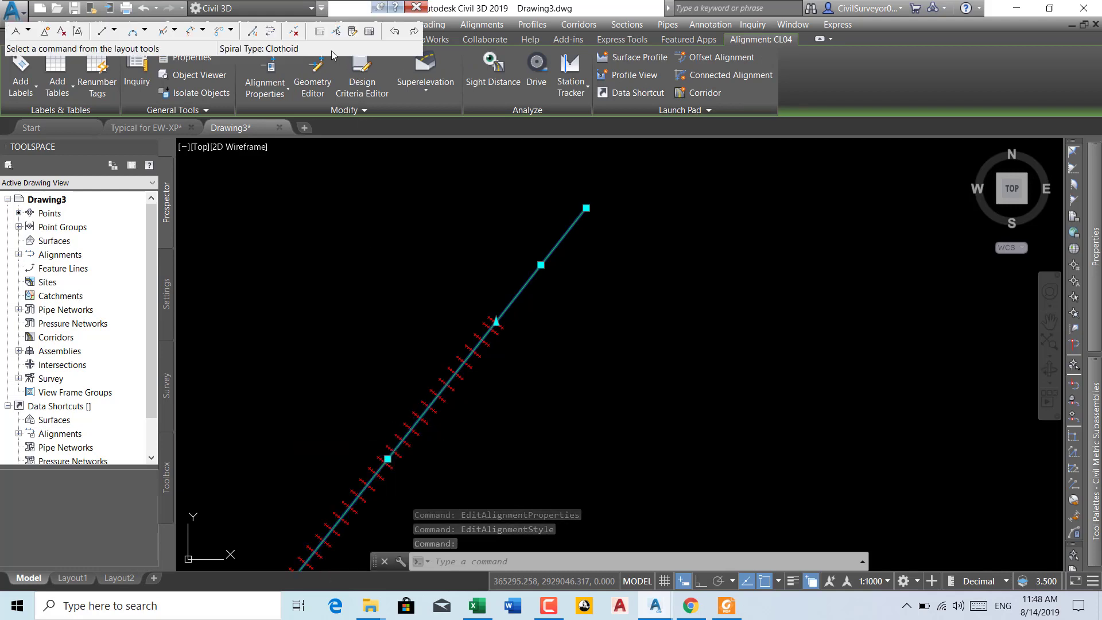
pyautogui.click(367, 33)
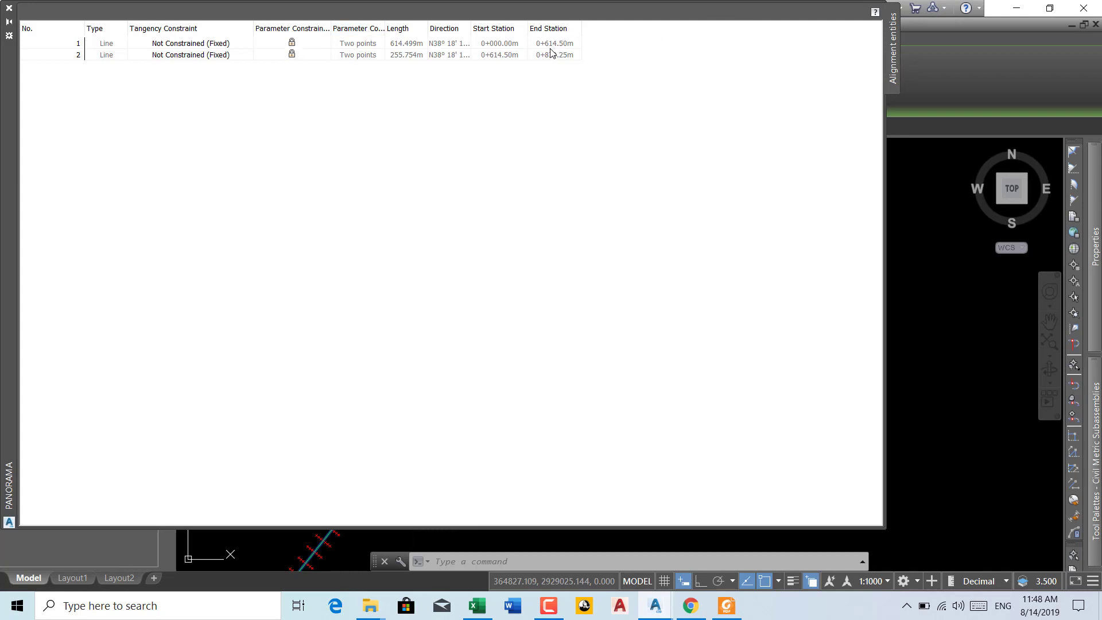
pyautogui.click(9, 8)
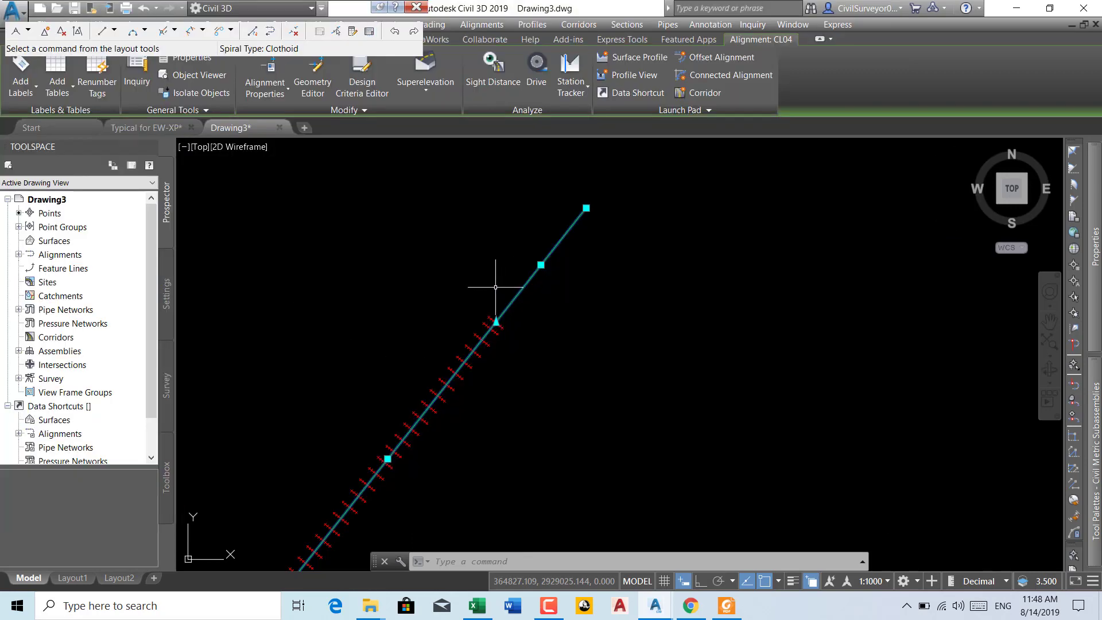
# - Clear the alignment selection and zoom in on the imported survey points
pyautogui.press('Escape')
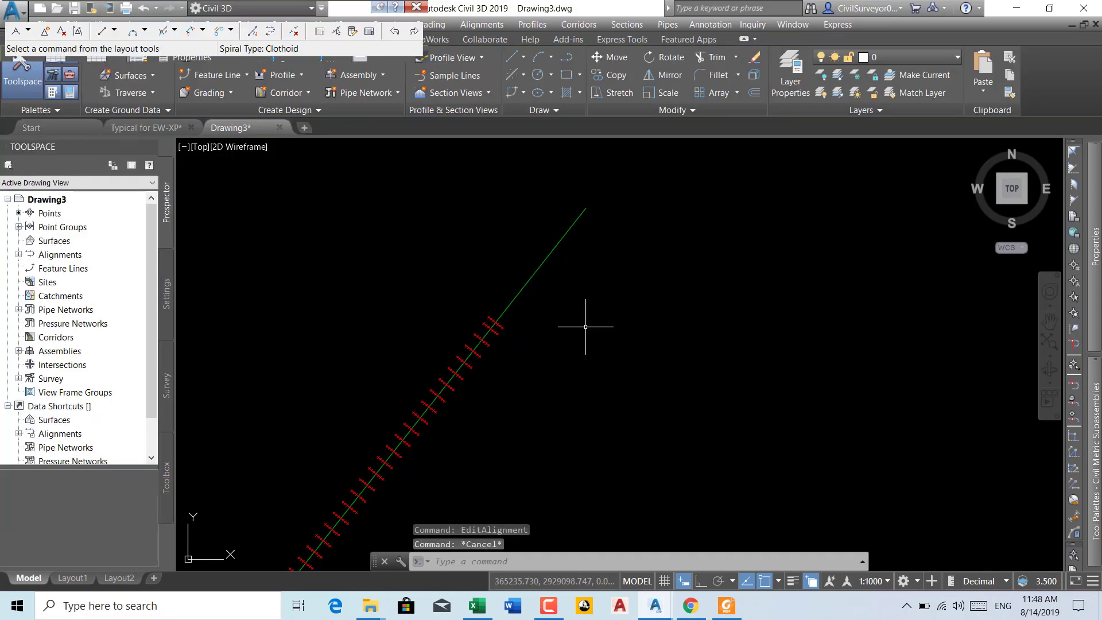
pyautogui.press('Escape')
pyautogui.scroll(-3, 417, 247)
pyautogui.scroll(3, 334, 438)
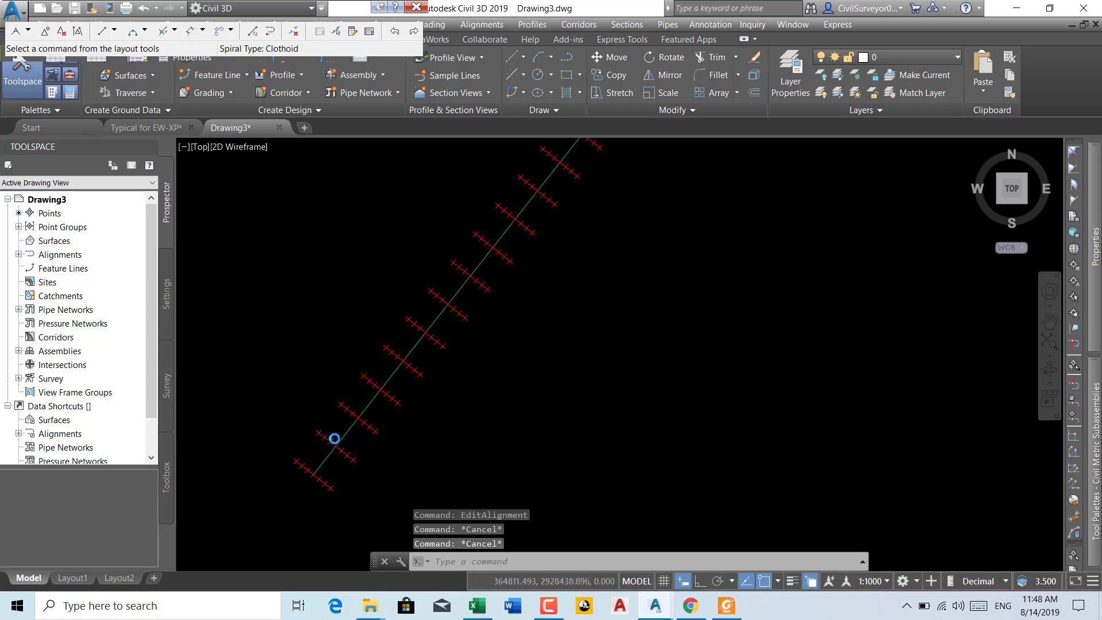
pyautogui.scroll(2, 381, 406)
pyautogui.scroll(2, 361, 394)
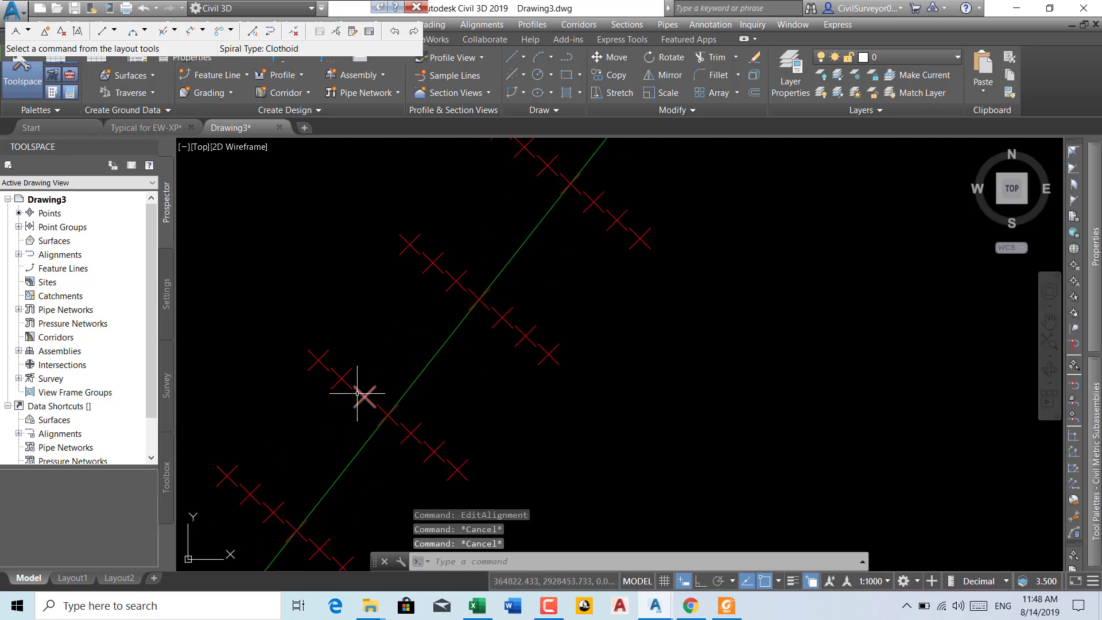
pyautogui.rightClick(330, 349)
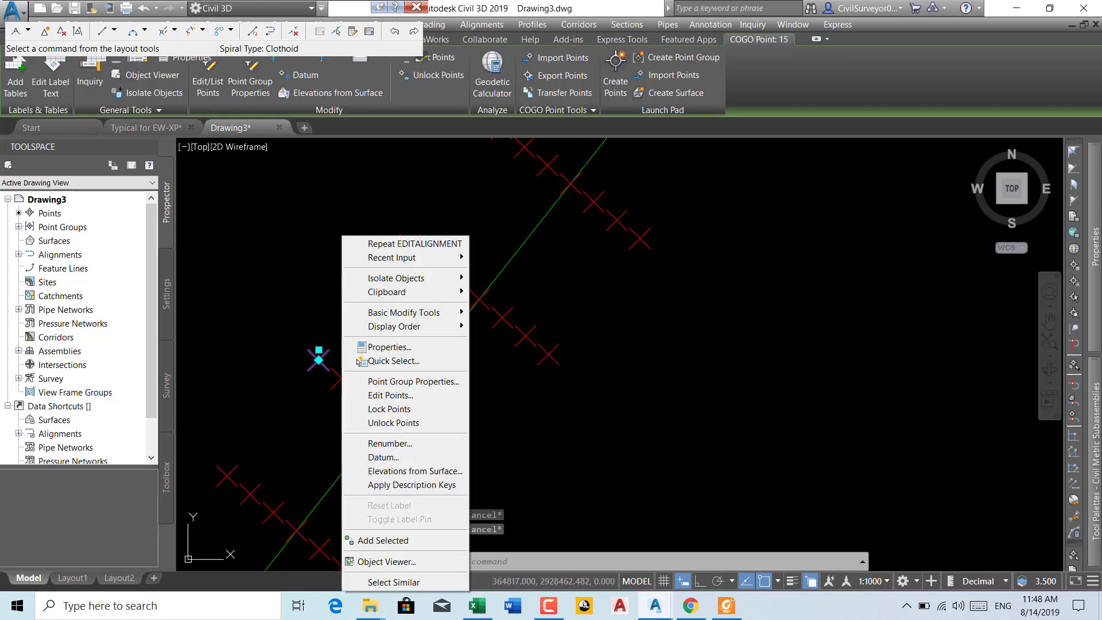
pyautogui.click(342, 299)
pyautogui.press('Escape')
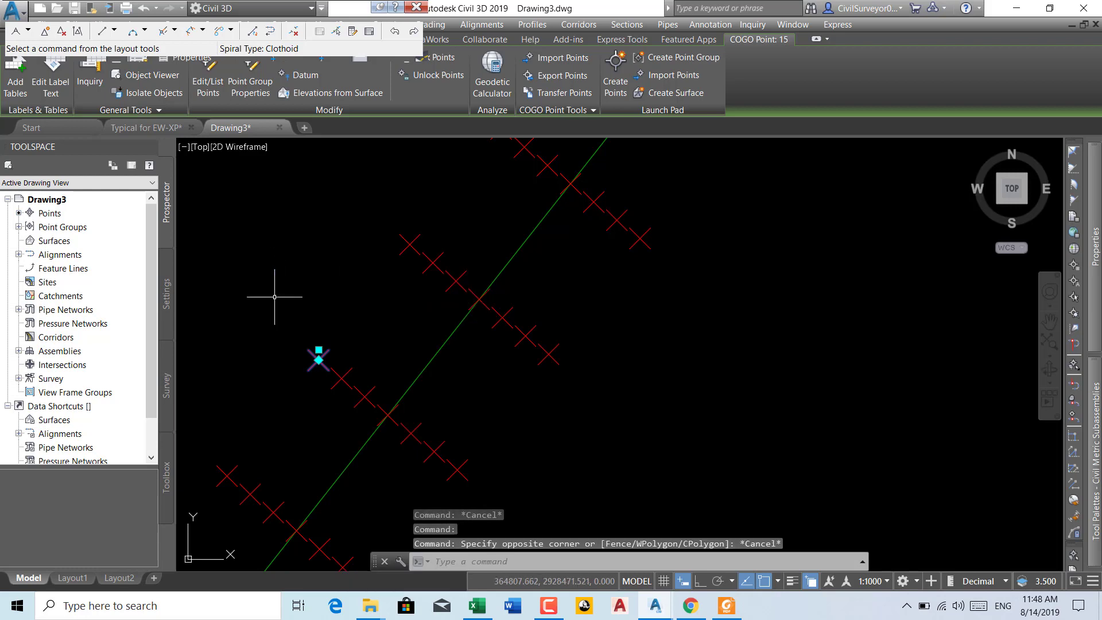
# - Set the _All Points group's point label style to Elevation Only
pyautogui.click(19, 227)
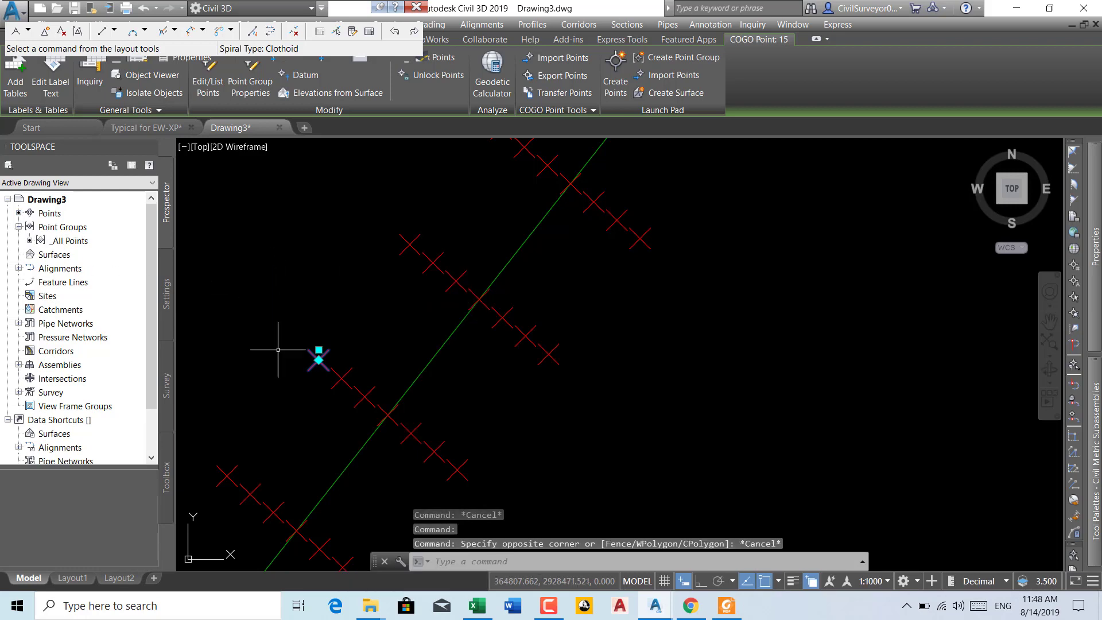
pyautogui.rightClick(362, 360)
pyautogui.click(401, 450)
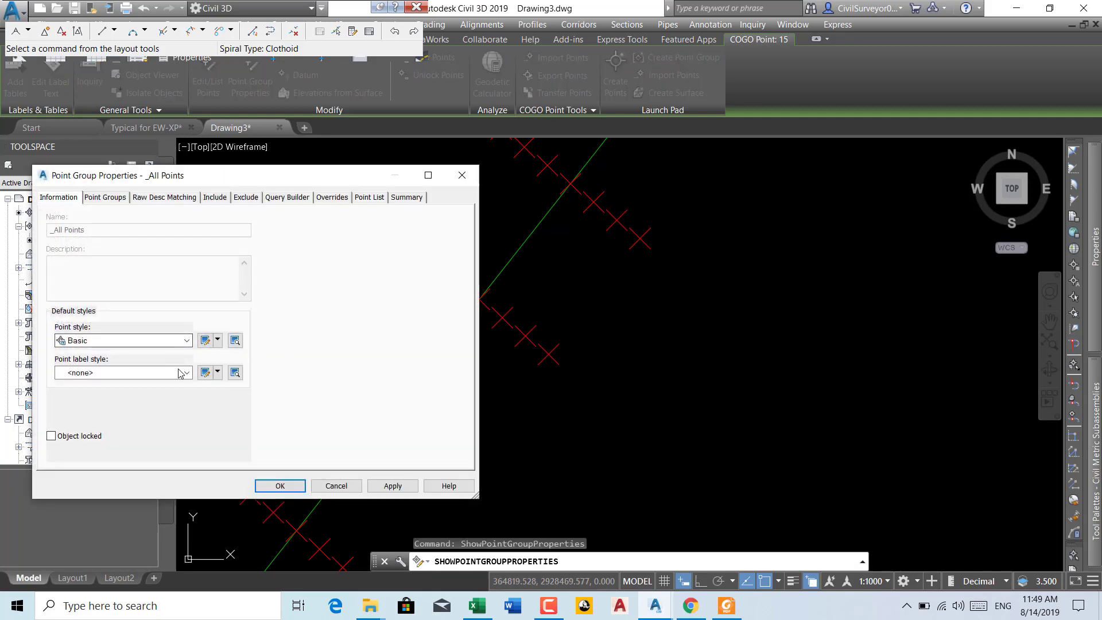
pyautogui.click(181, 374)
pyautogui.click(109, 416)
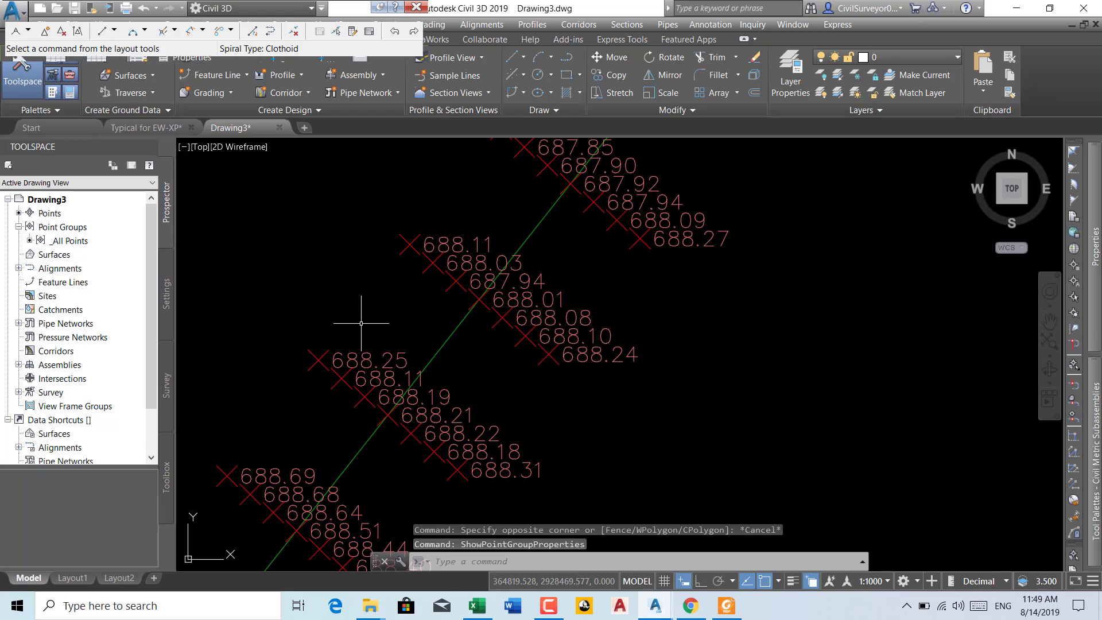
# - Create a new TIN surface named EG
pyautogui.rightClick(68, 256)
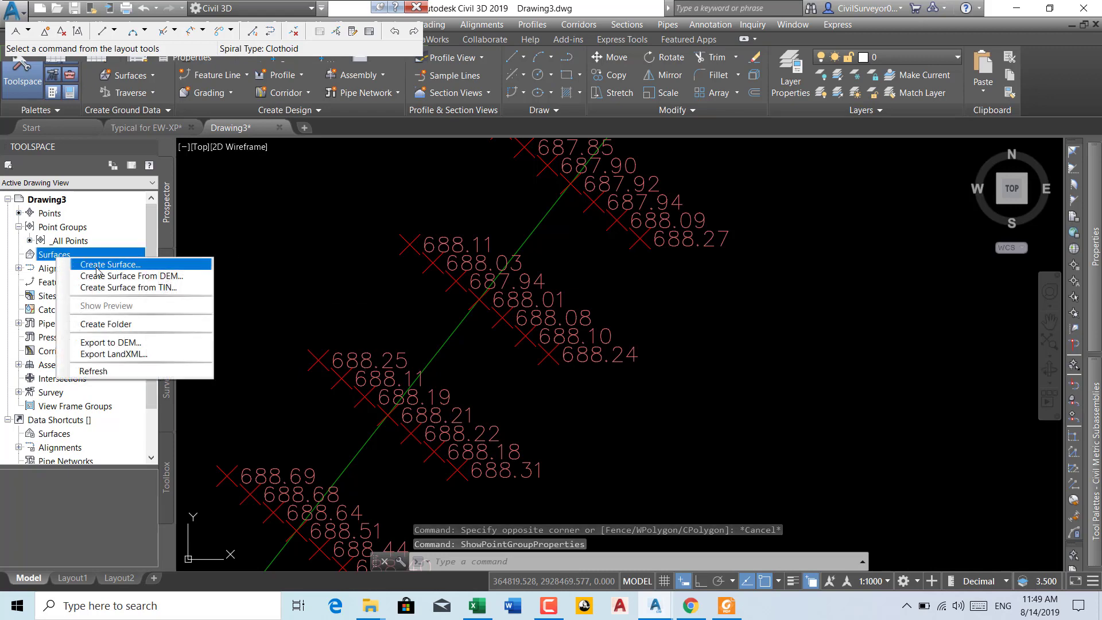
pyautogui.click(97, 265)
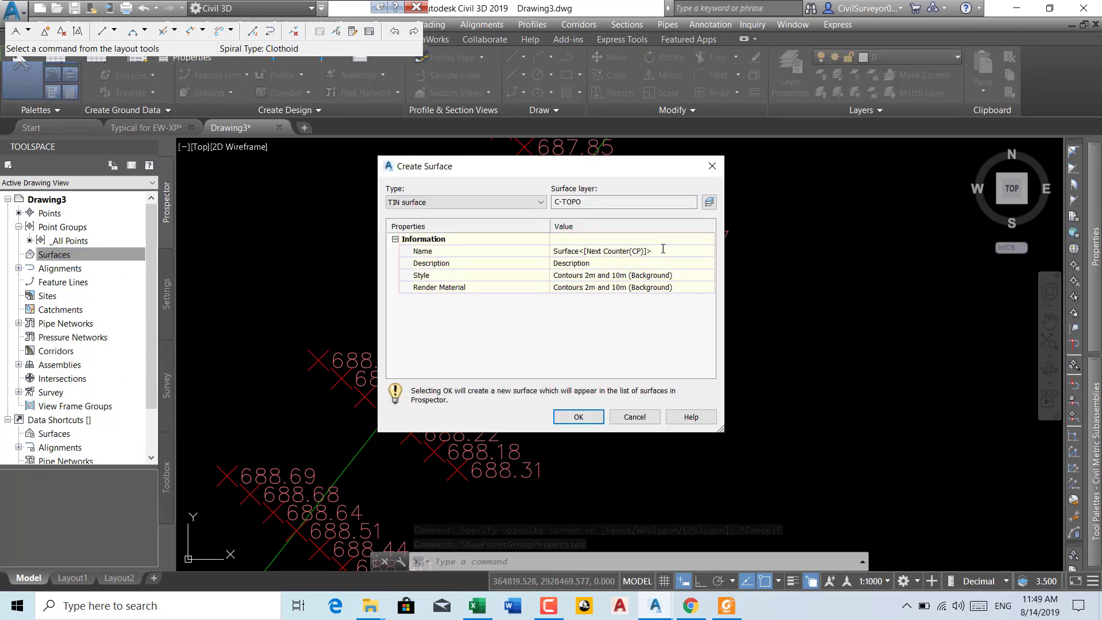
pyautogui.click(663, 250)
pyautogui.write('EG')
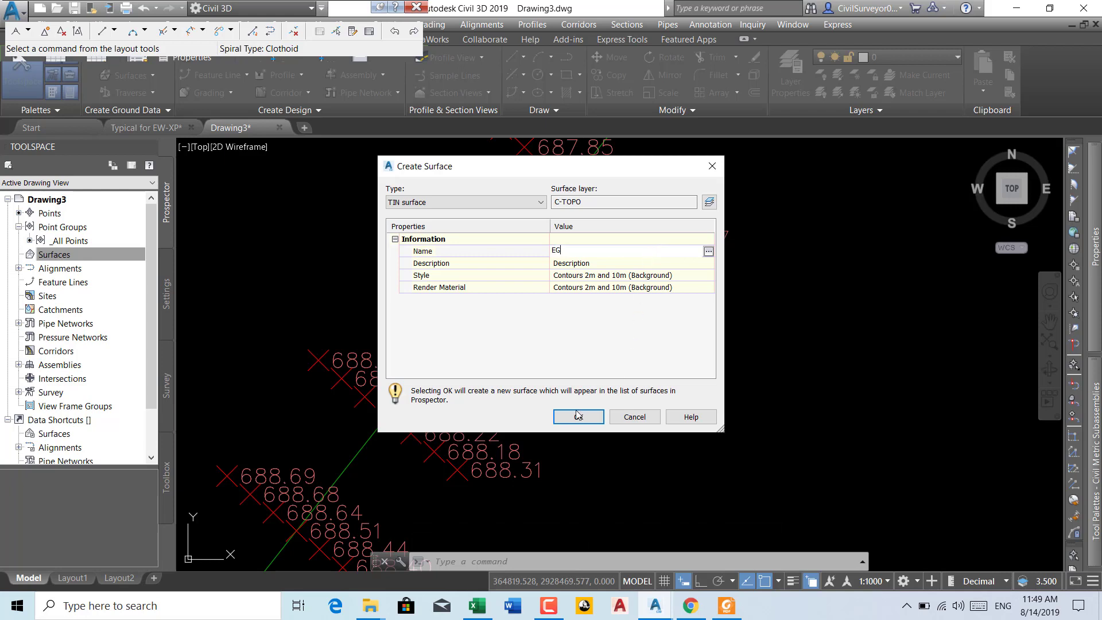
pyautogui.click(435, 205)
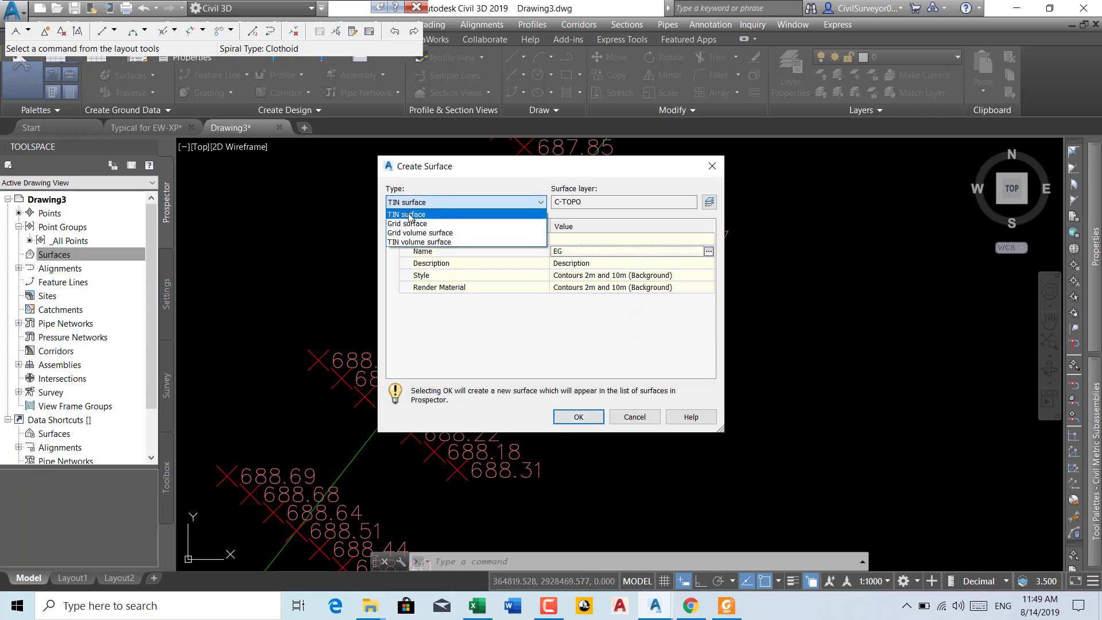
pyautogui.click(410, 216)
pyautogui.click(578, 417)
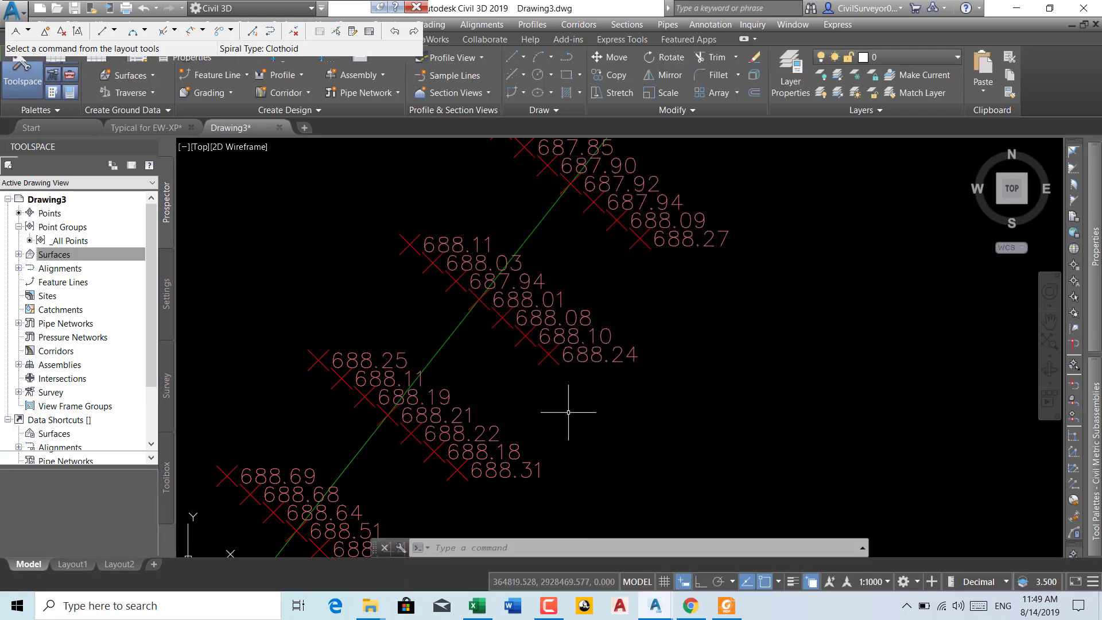
# - Add the _All Points point group to EG's surface definition
pyautogui.click(19, 254)
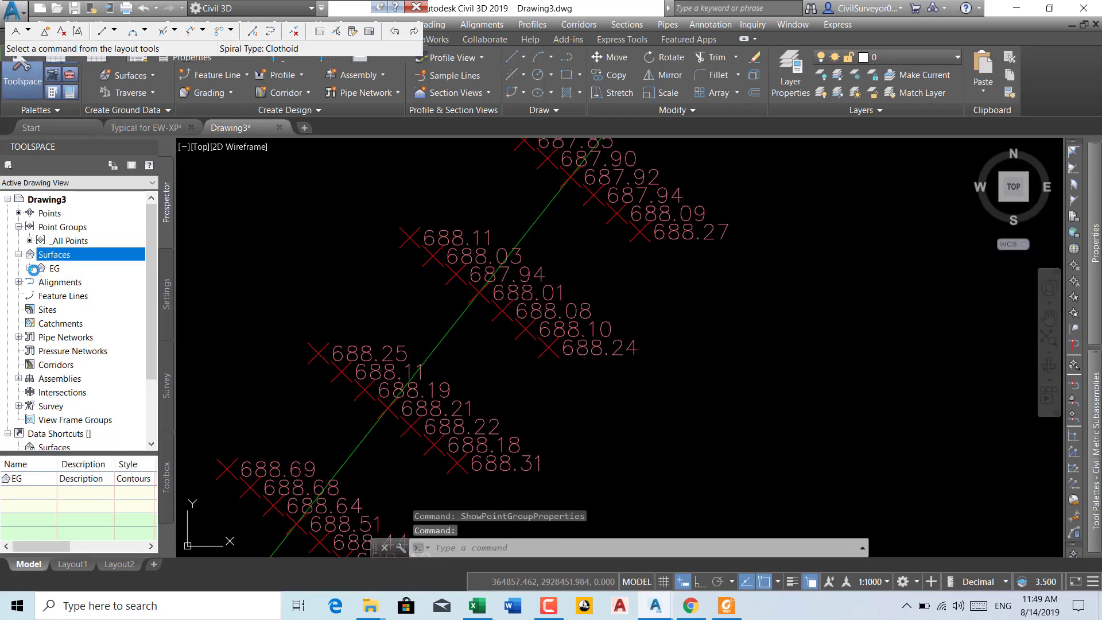
pyautogui.click(30, 268)
pyautogui.click(40, 309)
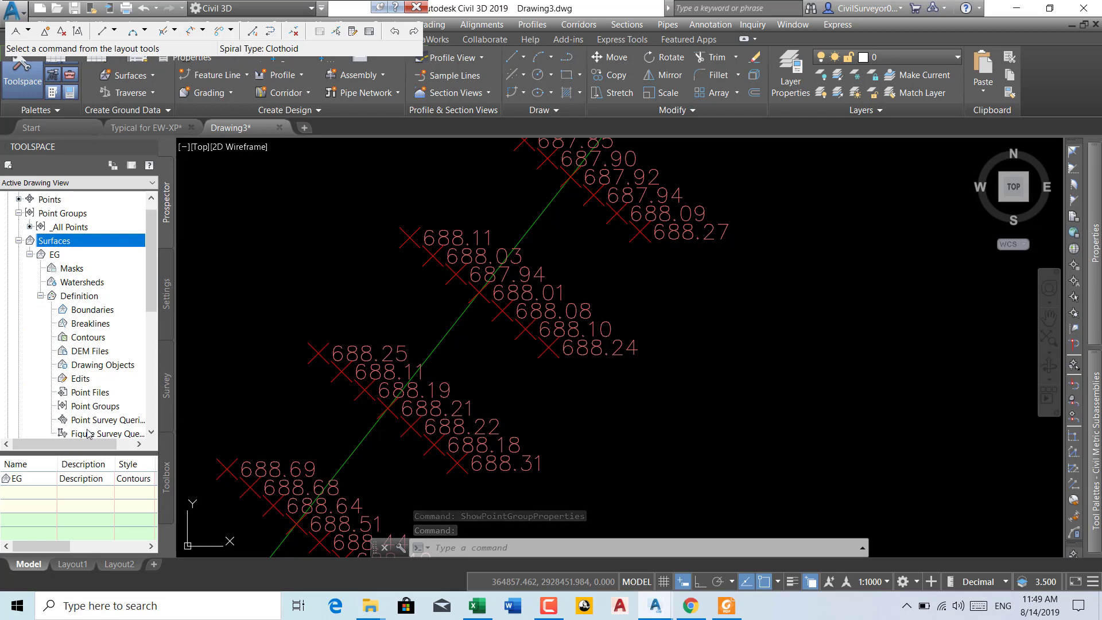
pyautogui.click(99, 409)
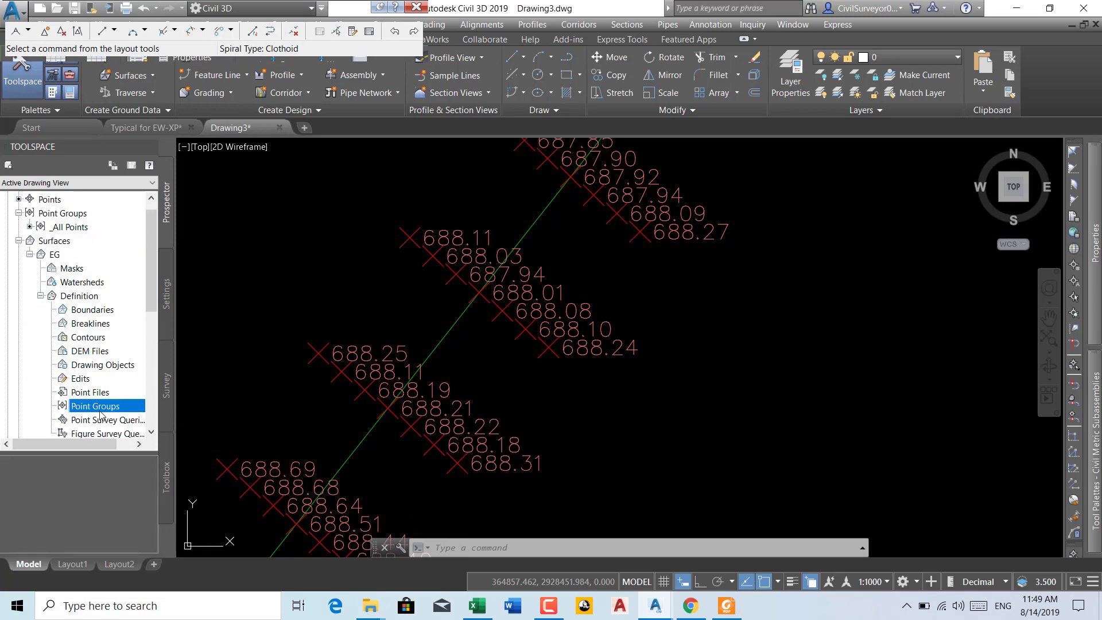
pyautogui.rightClick(100, 415)
pyautogui.click(124, 422)
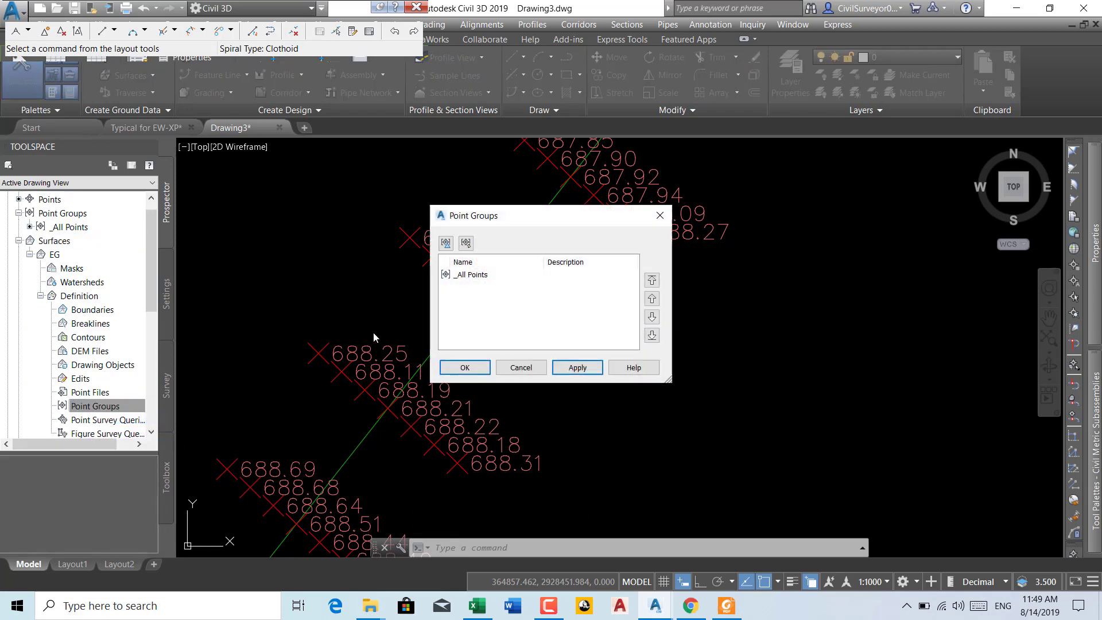
pyautogui.click(476, 275)
pyautogui.click(465, 367)
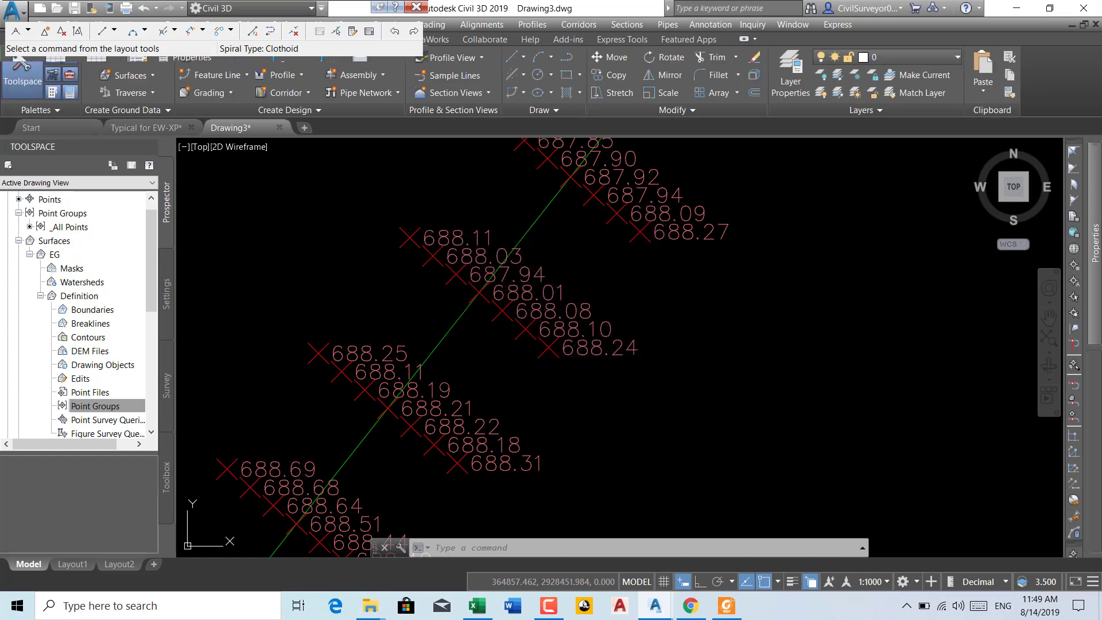
# - Set the _All Points point style and point label style to <none>
pyautogui.scroll(-5, 410, 338)
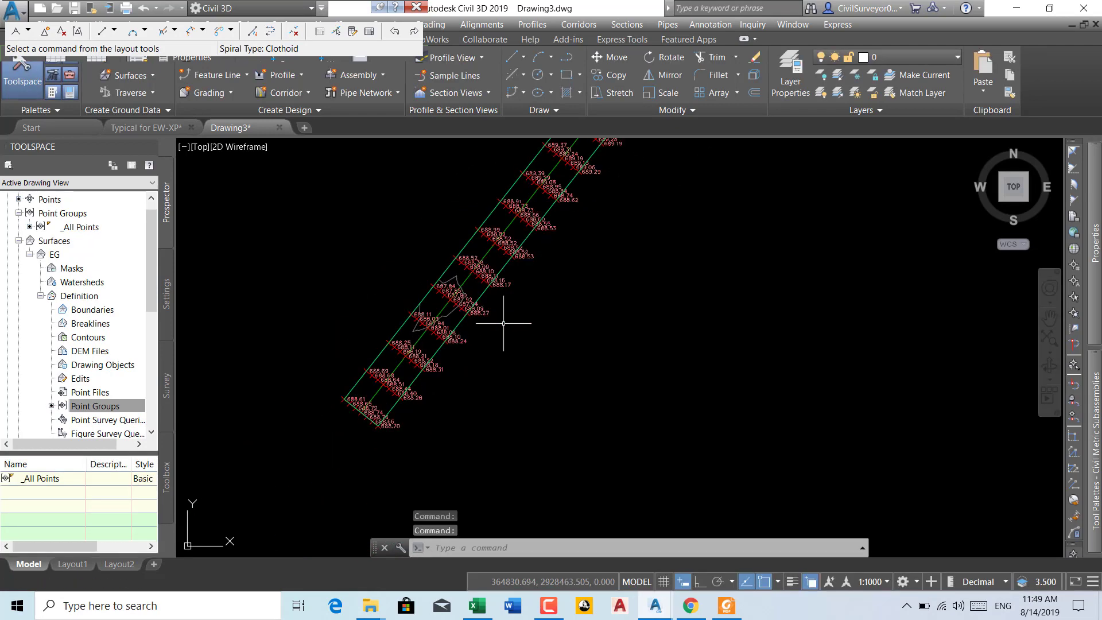
pyautogui.scroll(-2, 504, 323)
pyautogui.scroll(-2, 419, 448)
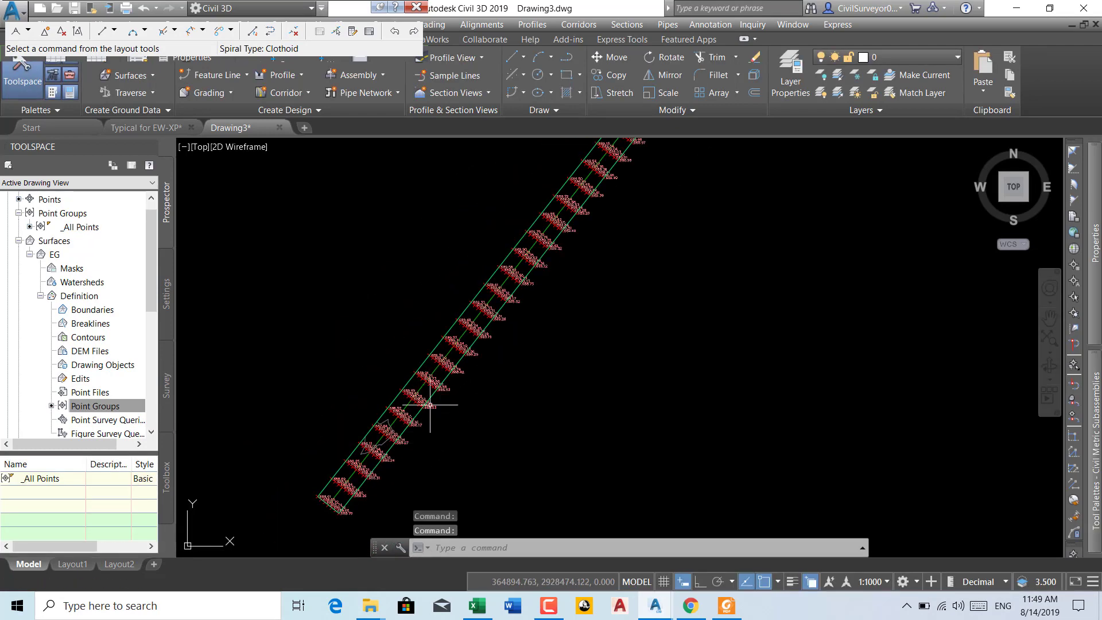
pyautogui.click(18, 241)
pyautogui.click(19, 213)
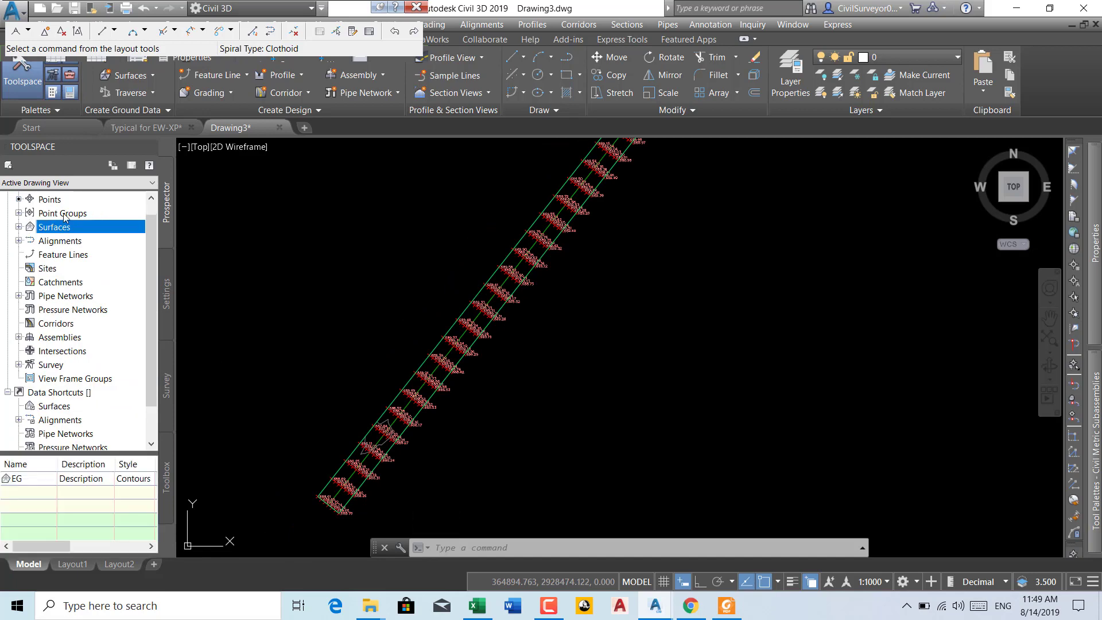
pyautogui.click(19, 214)
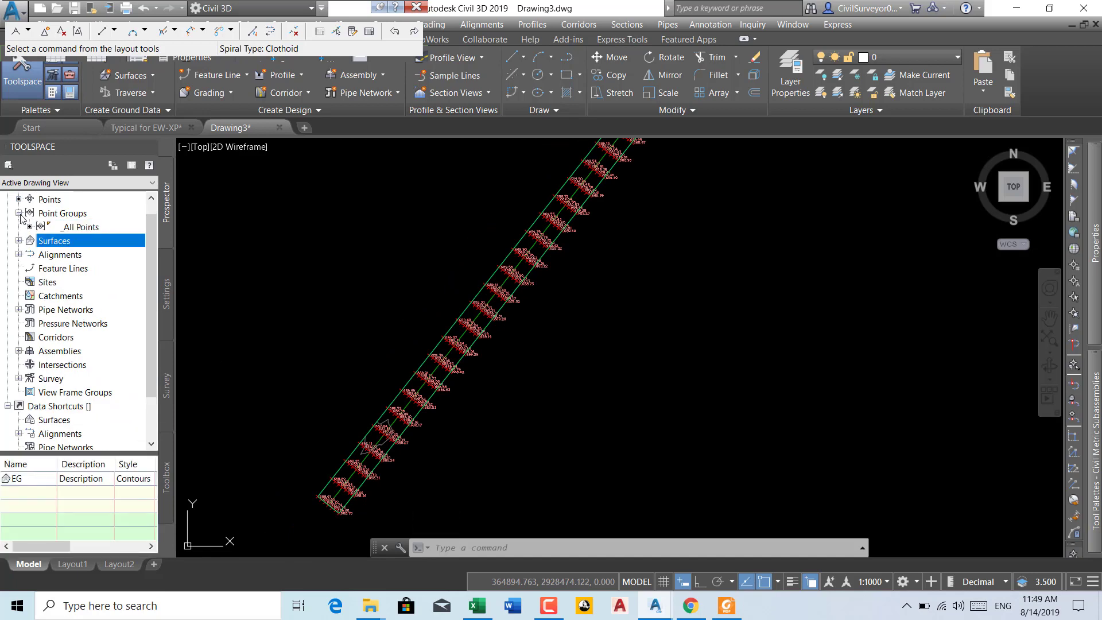
pyautogui.rightClick(81, 229)
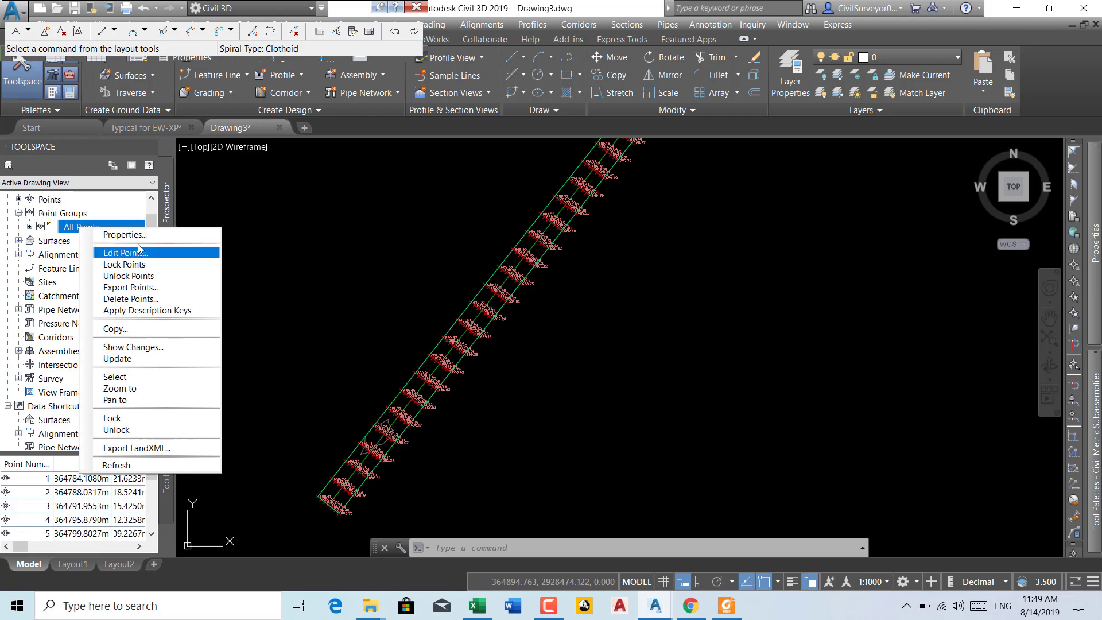
pyautogui.click(124, 234)
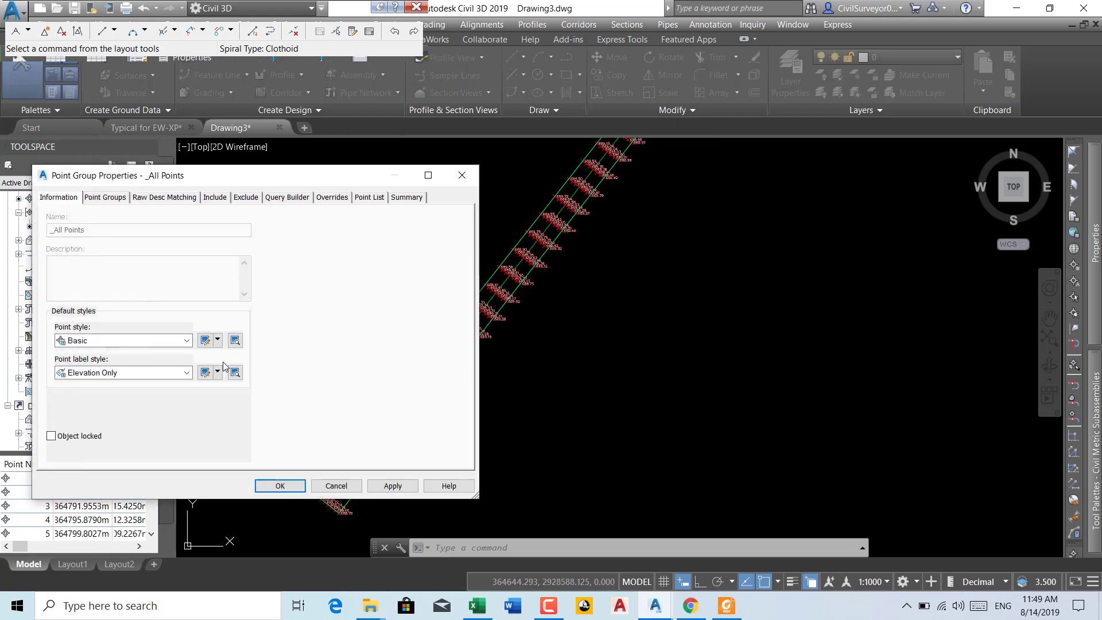
pyautogui.click(187, 373)
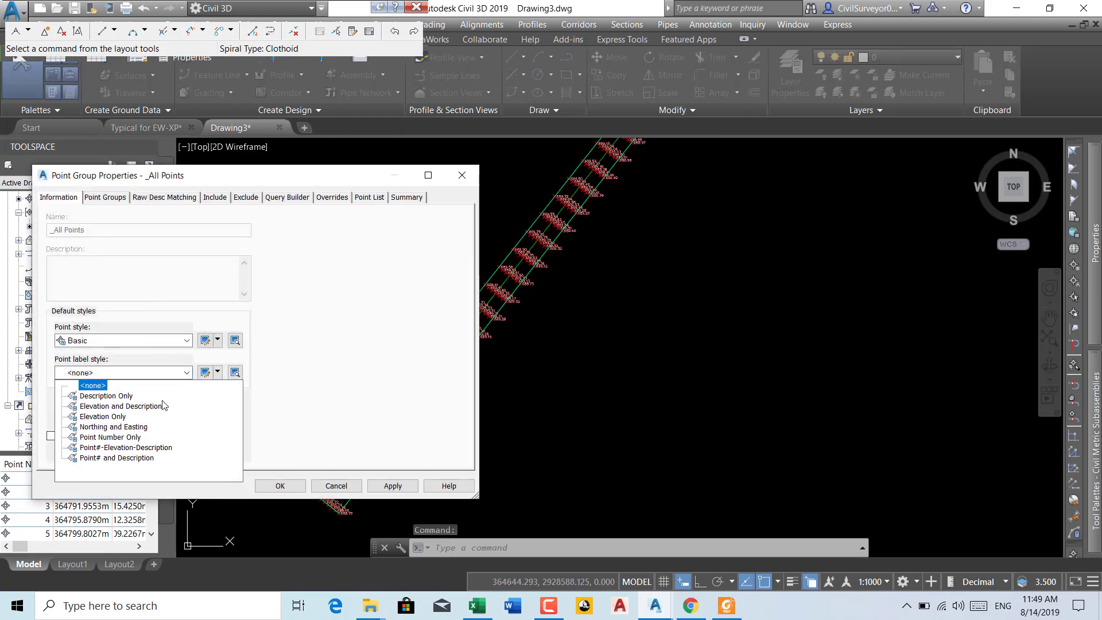
pyautogui.click(92, 386)
pyautogui.click(170, 344)
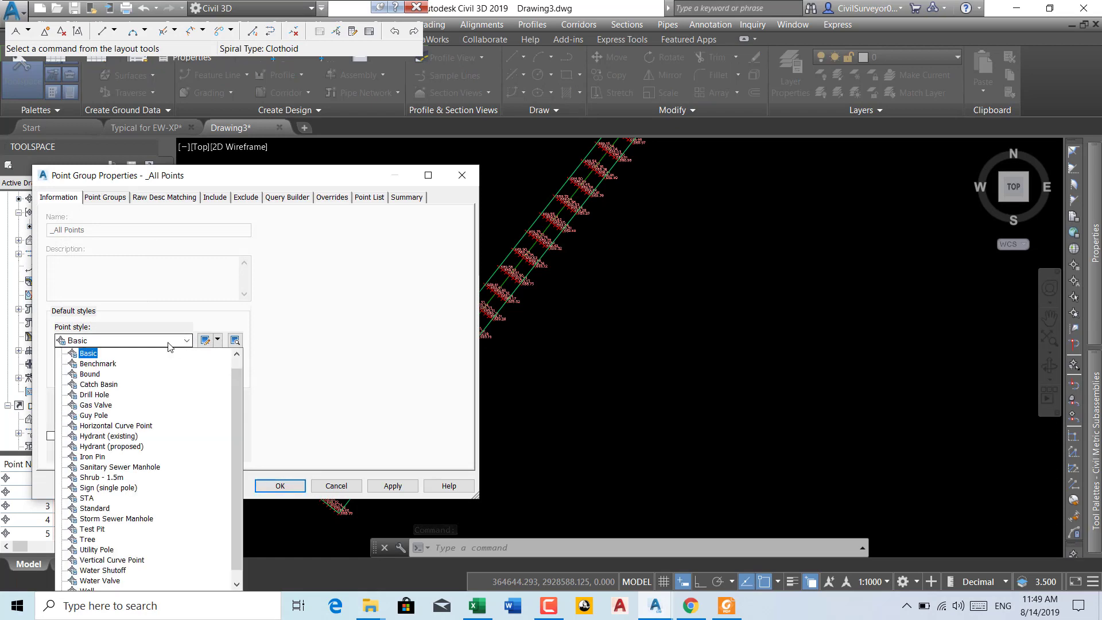
pyautogui.scroll(1, 170, 345)
pyautogui.click(86, 352)
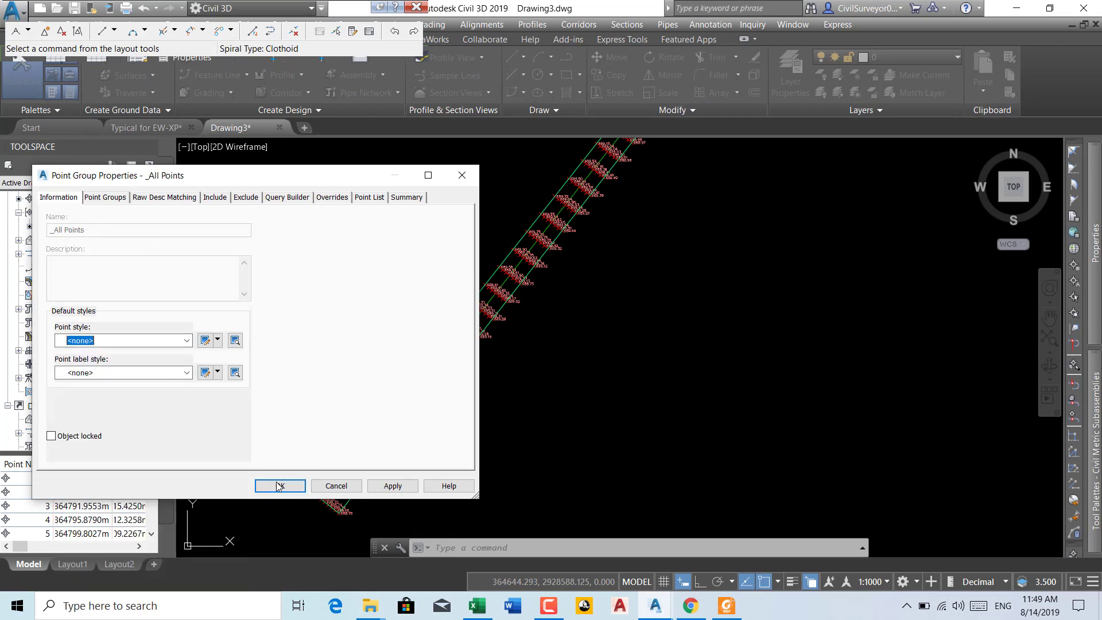
pyautogui.click(279, 486)
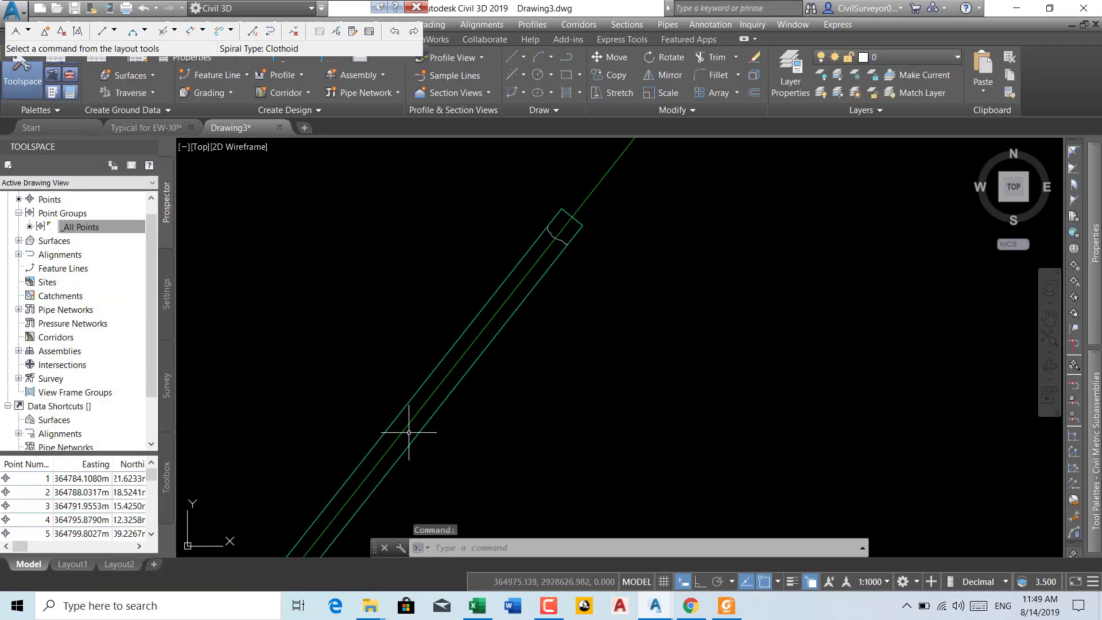
# - Select the EG surface boundary to check its triangulated strip along CL04
pyautogui.scroll(3, 571, 222)
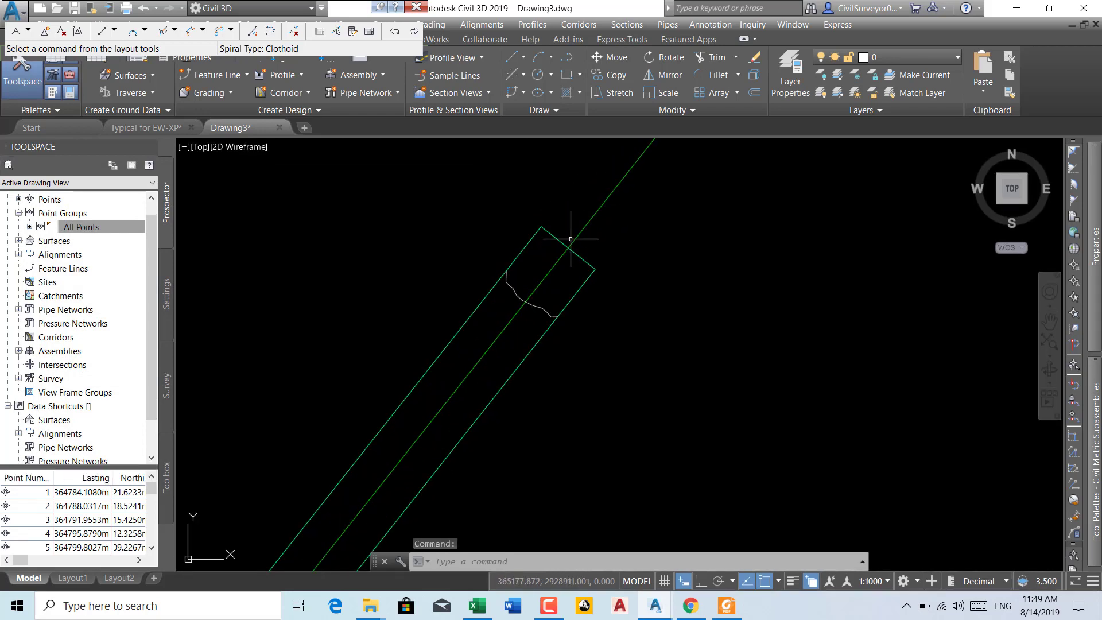
pyautogui.click(534, 307)
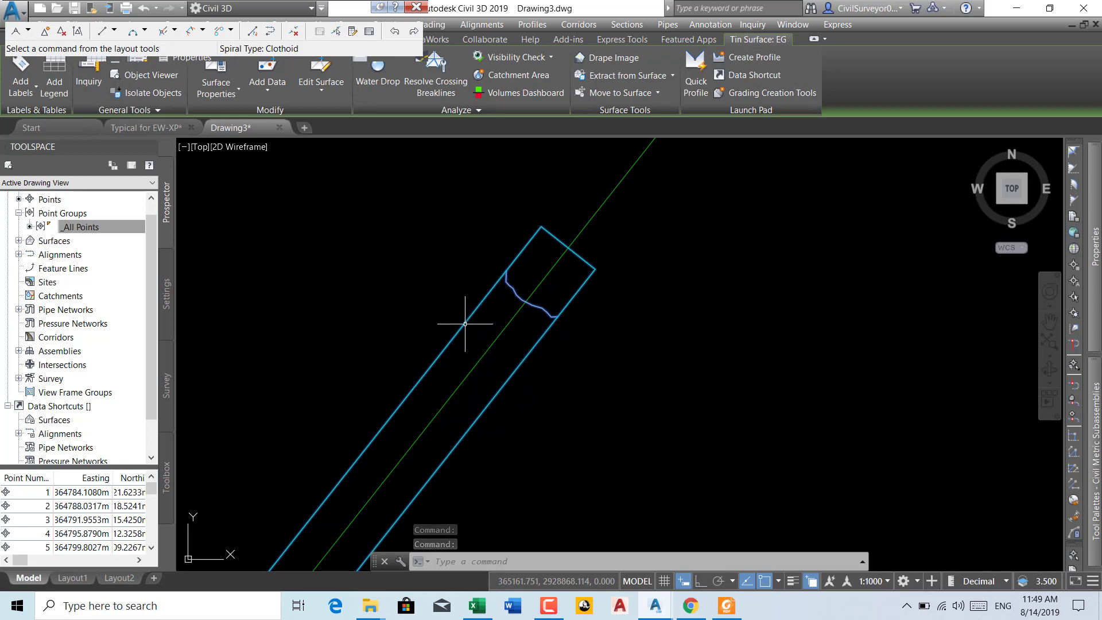
pyautogui.scroll(-4, 465, 324)
pyautogui.scroll(-4, 464, 320)
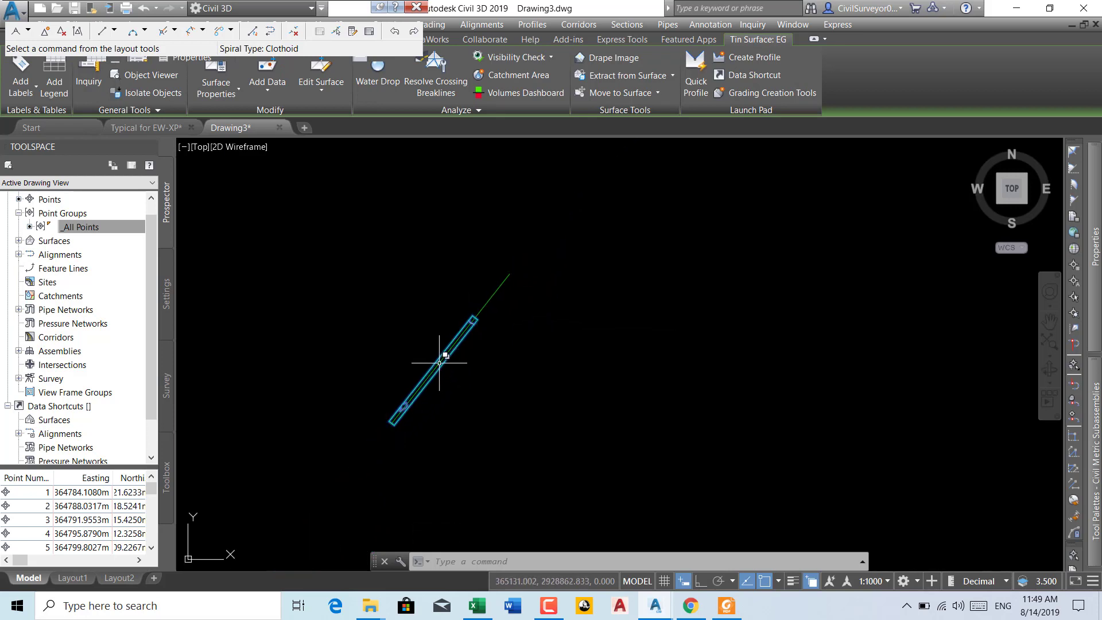
pyautogui.scroll(4, 439, 360)
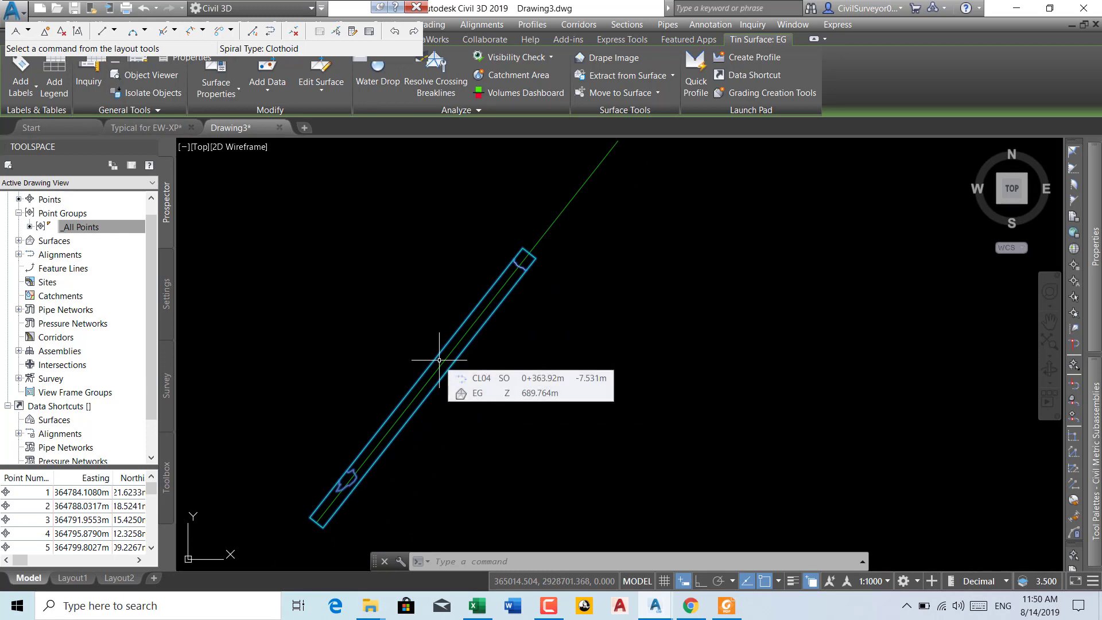
# - Close Alignment Layout Tools, deselect EG, and look over the Profile and Profile View dropdowns
pyautogui.click(417, 8)
pyautogui.press('Escape')
pyautogui.press('Escape')
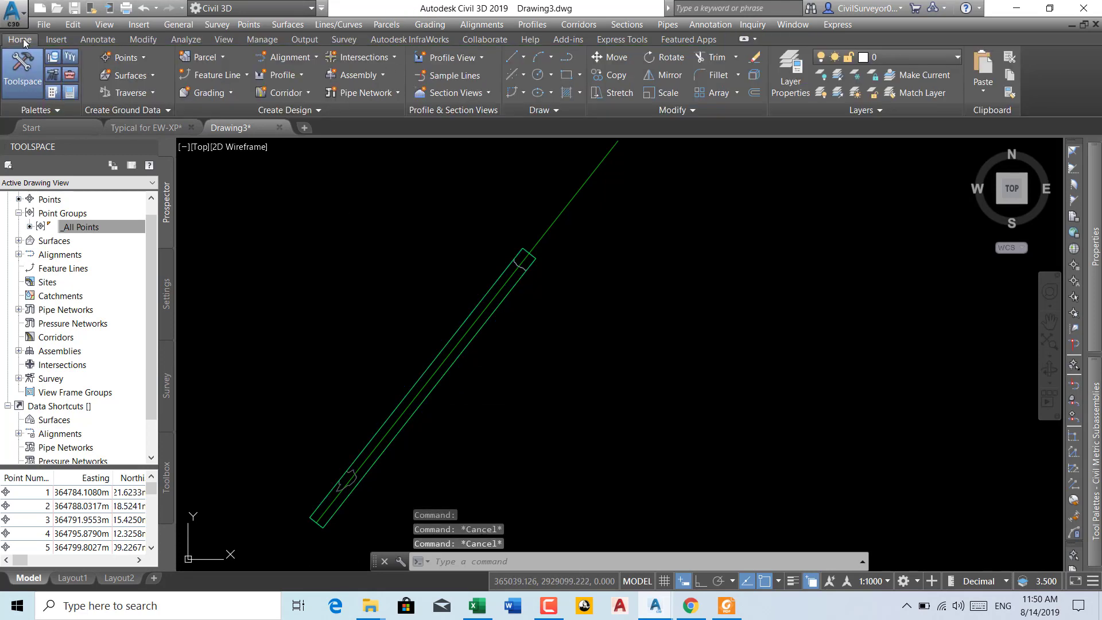
pyautogui.click(299, 75)
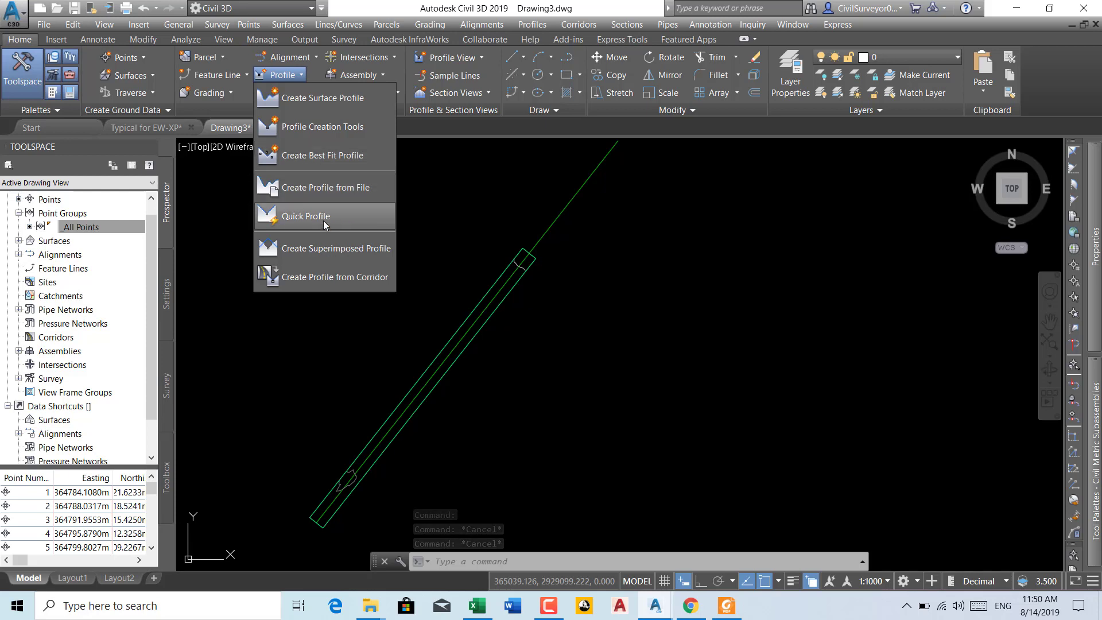
pyautogui.click(479, 57)
pyautogui.click(480, 57)
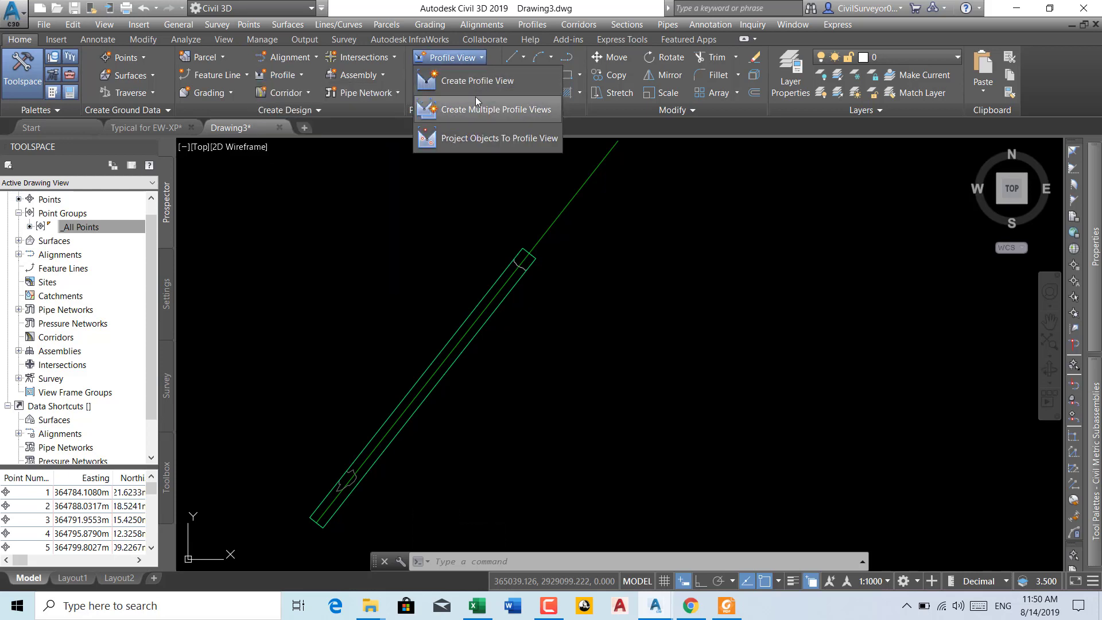
pyautogui.click(454, 57)
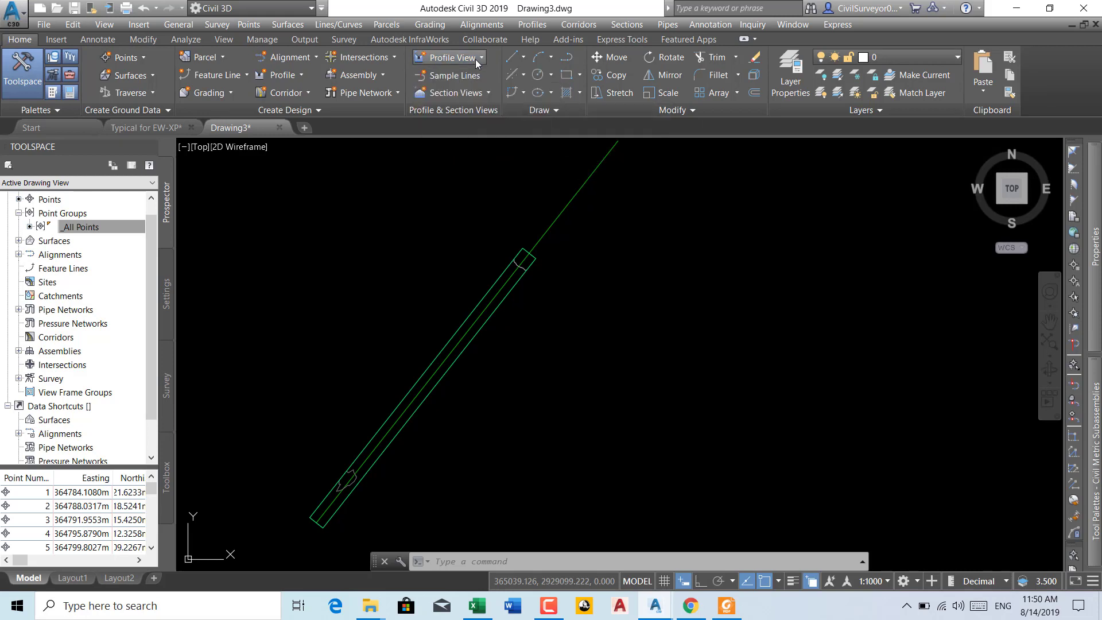
pyautogui.click(298, 75)
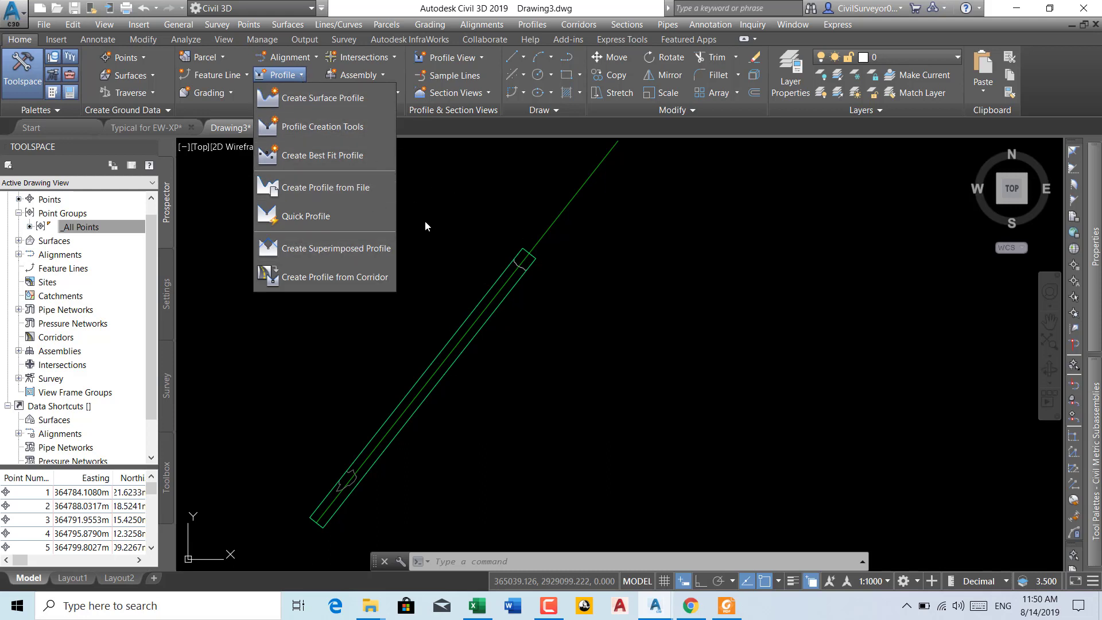
pyautogui.click(405, 235)
pyautogui.scroll(-3, 282, 291)
pyautogui.scroll(3, 412, 235)
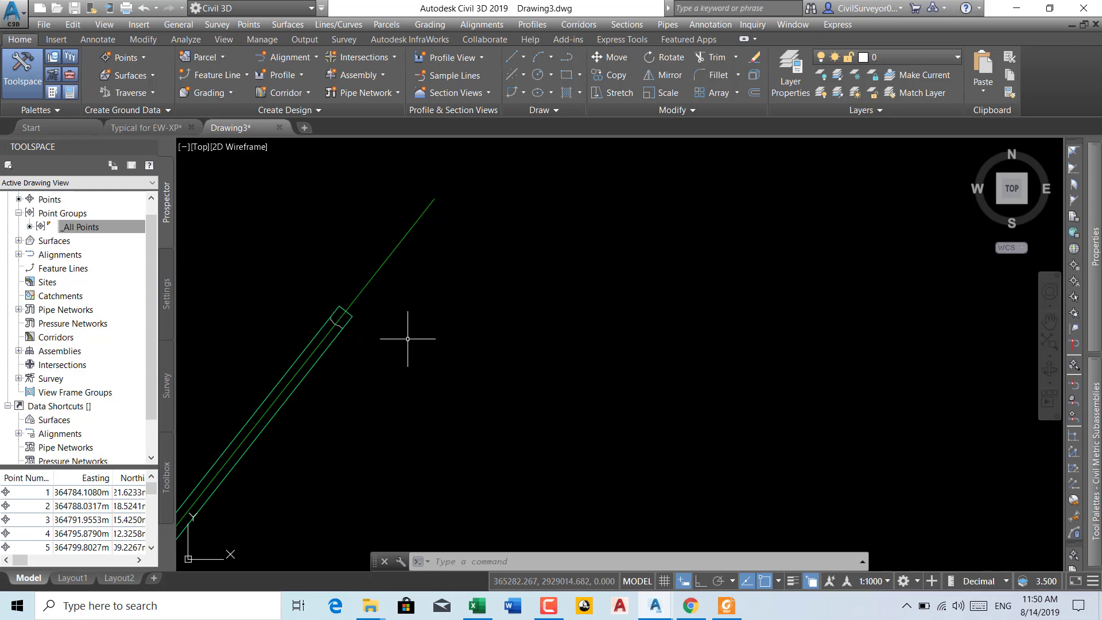
# - Zoom and pan over the corridor and section views, then list the Profiles menu commands
pyautogui.click(557, 609)
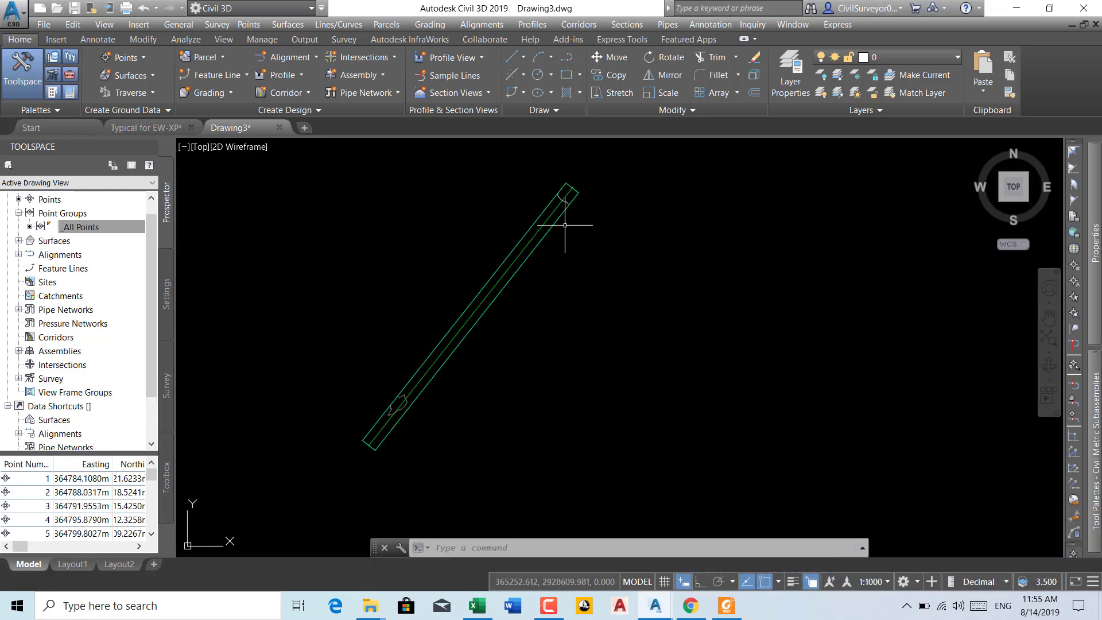
pyautogui.scroll(2, 572, 172)
pyautogui.scroll(1, 571, 201)
pyautogui.scroll(1, 568, 239)
pyautogui.scroll(2, 571, 249)
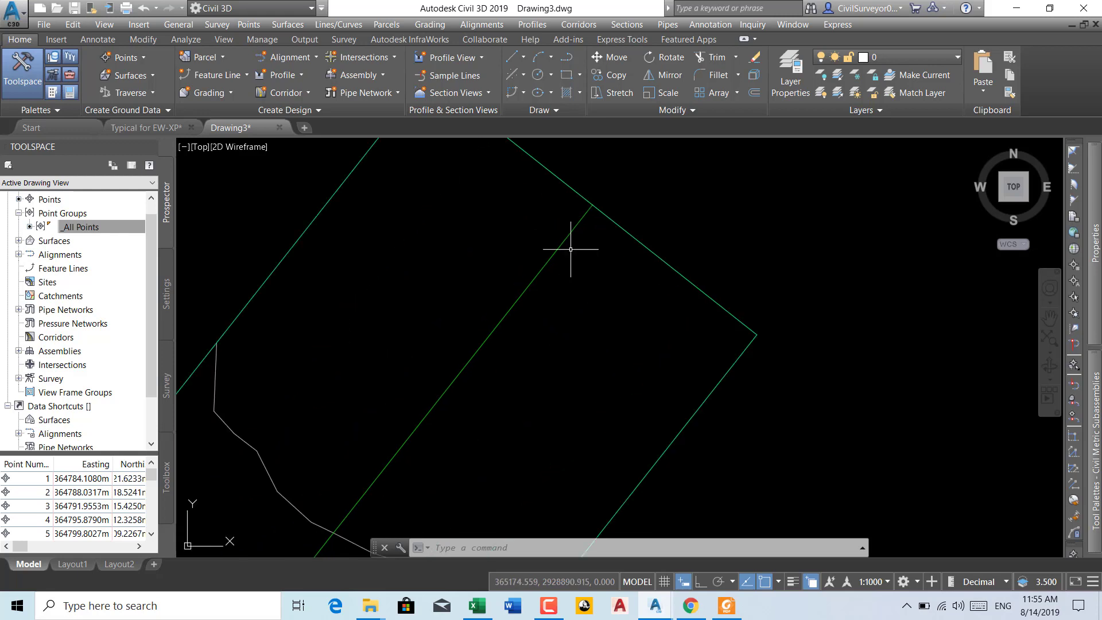
pyautogui.scroll(-3, 571, 249)
pyautogui.scroll(-2, 590, 234)
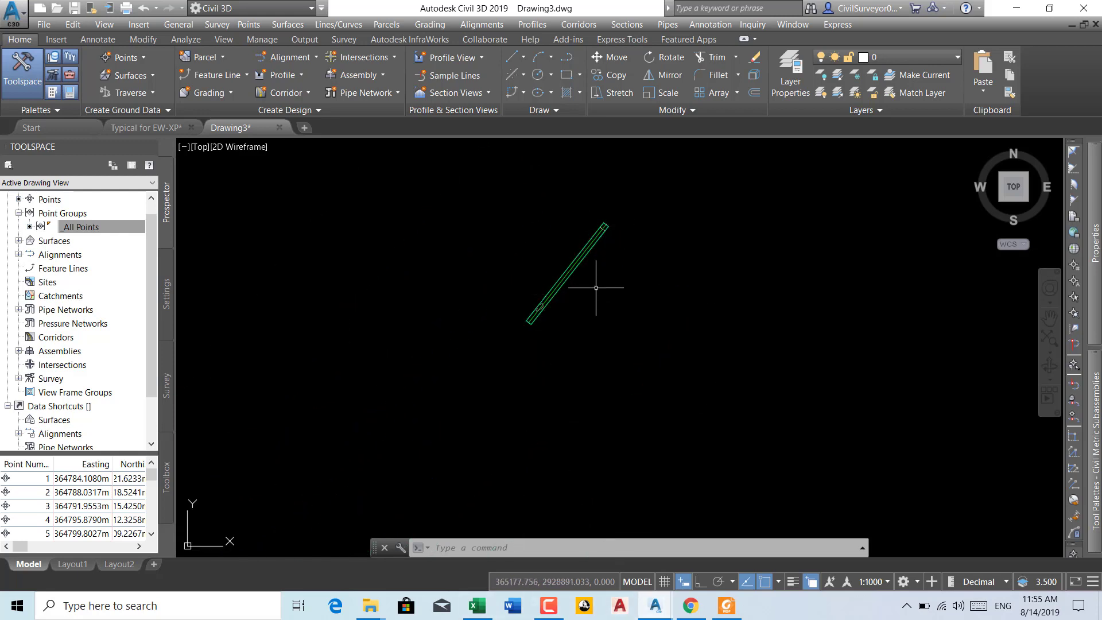
pyautogui.scroll(4, 614, 195)
pyautogui.scroll(4, 593, 271)
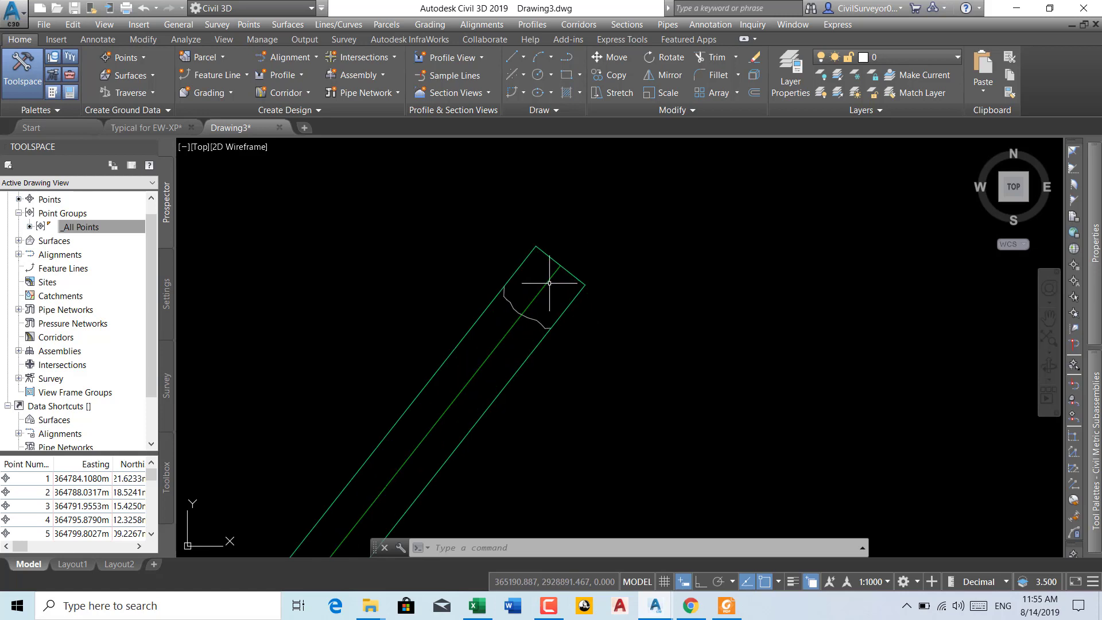
pyautogui.scroll(-1, 590, 308)
pyautogui.scroll(-2, 561, 315)
pyautogui.scroll(-3, 516, 320)
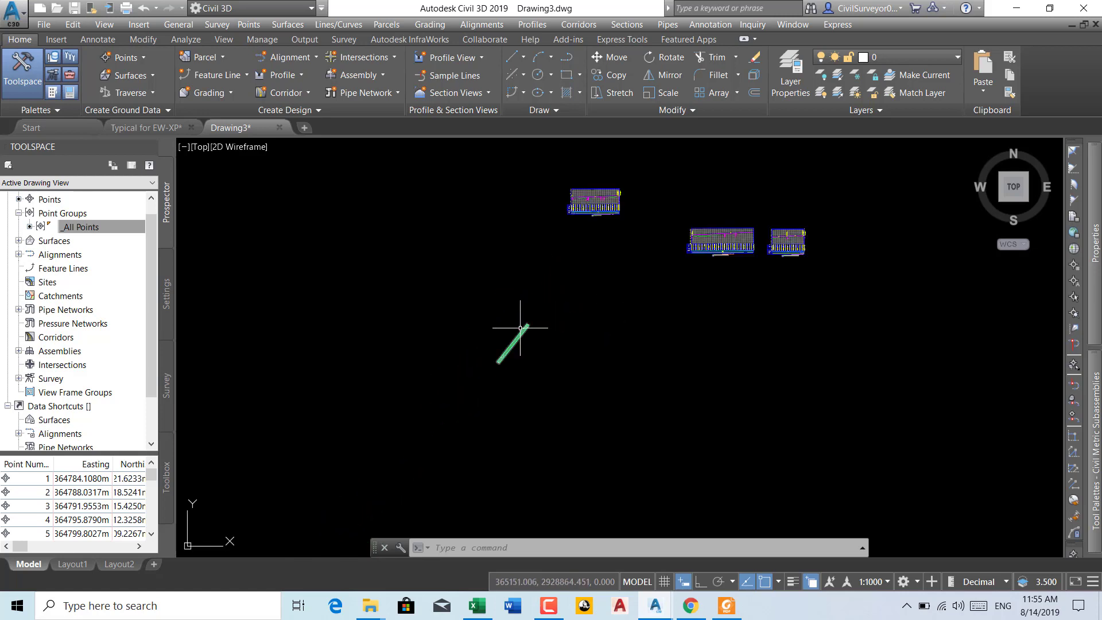
pyautogui.scroll(-1, 550, 334)
pyautogui.moveTo(550, 334); pyautogui.dragTo(535, 359, button='middle')
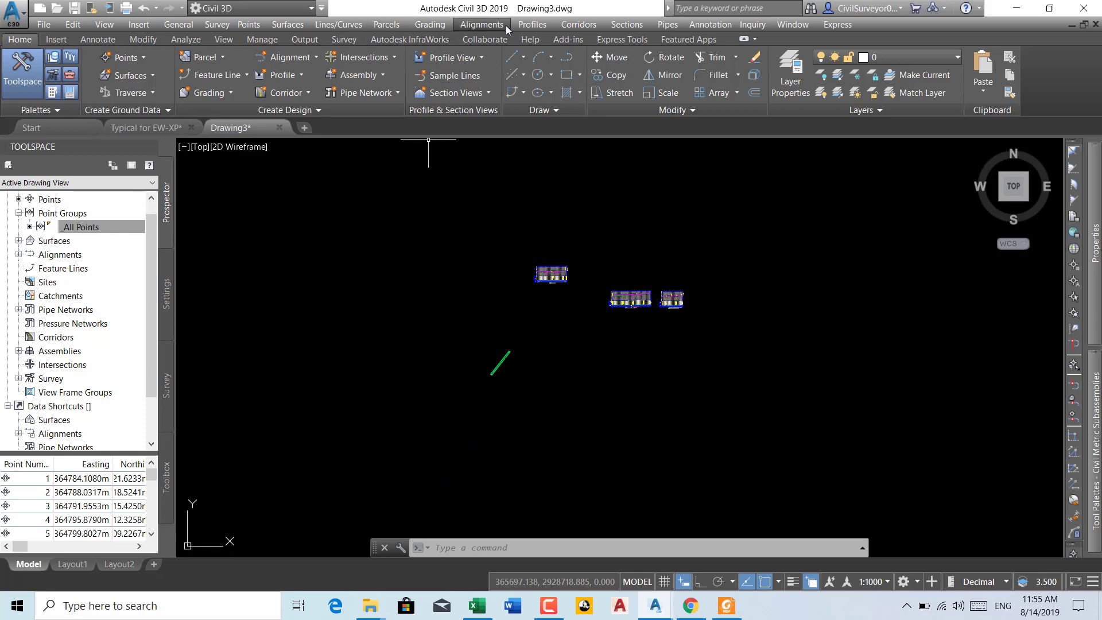
pyautogui.click(534, 24)
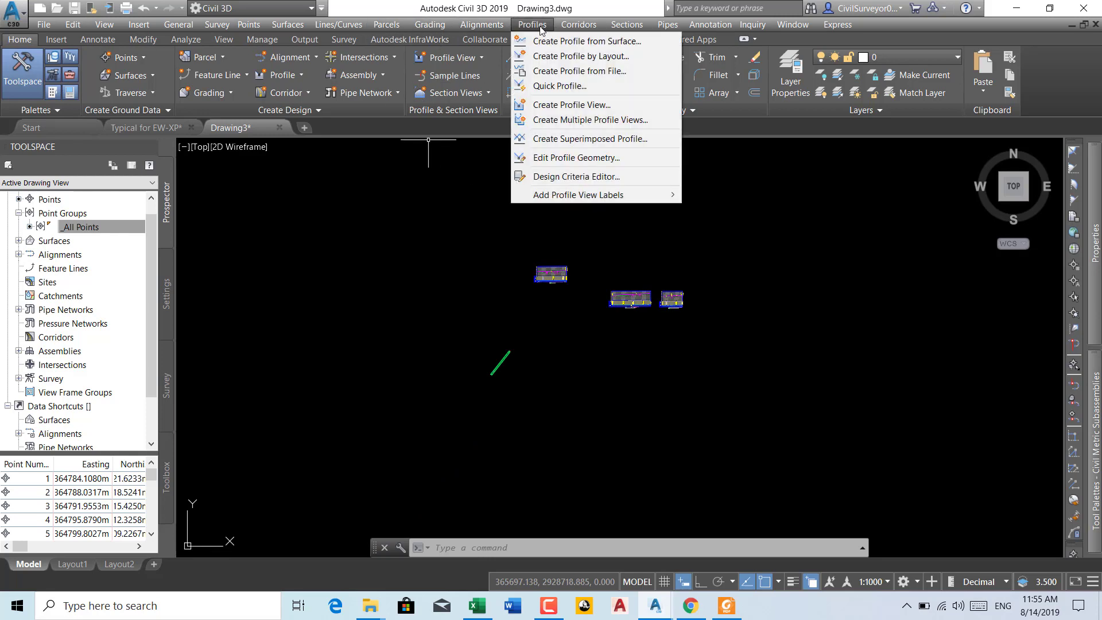
# - Create a profile from the EG surface for alignment CL04, drawn in a profile view
pyautogui.click(610, 43)
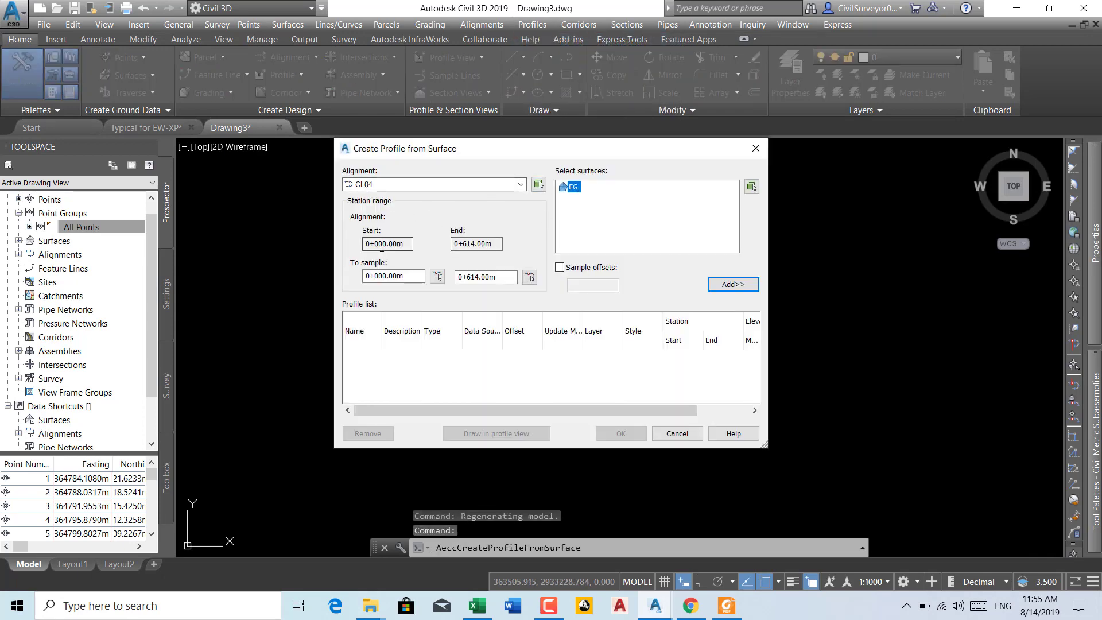
pyautogui.click(724, 286)
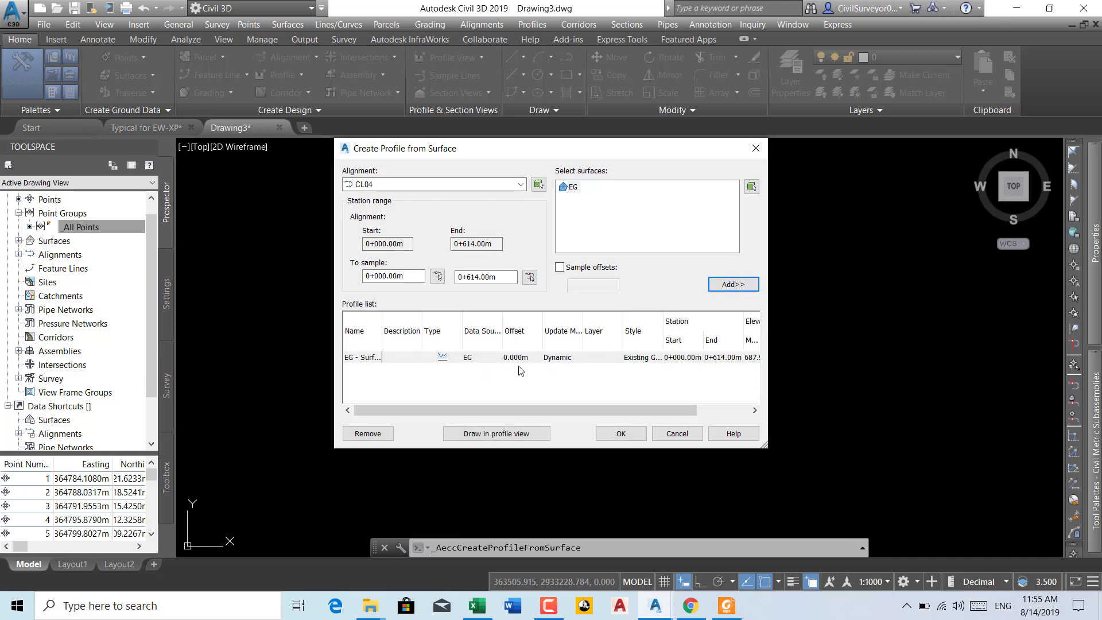
pyautogui.click(519, 433)
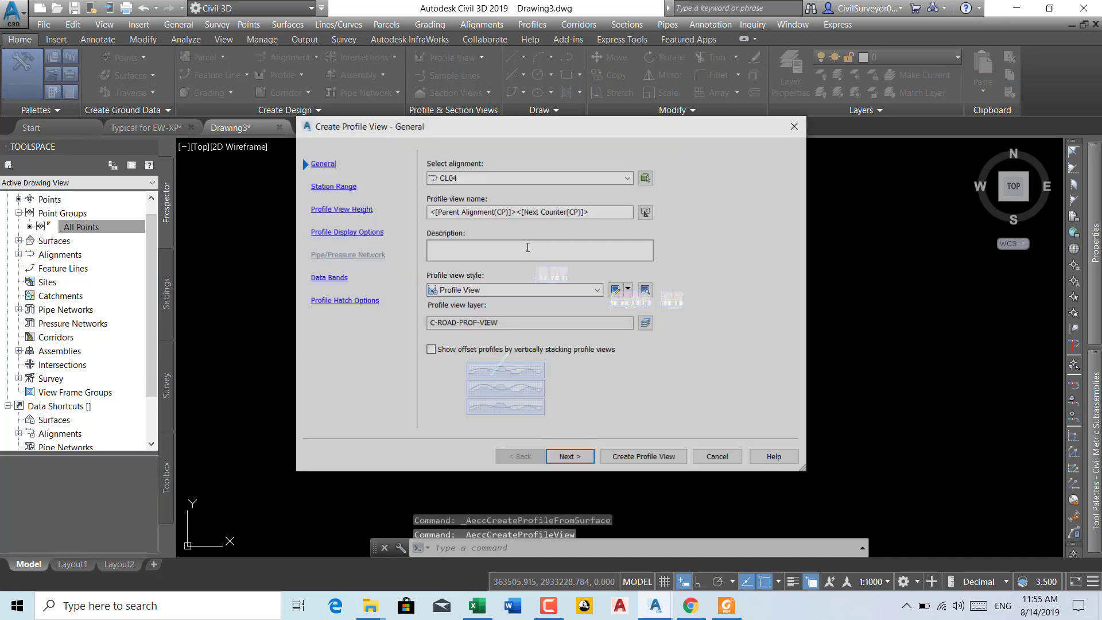
# - Name the profile view EG, give it the Profile View style, and begin placing it
pyautogui.moveTo(632, 212); pyautogui.dragTo(387, 222)
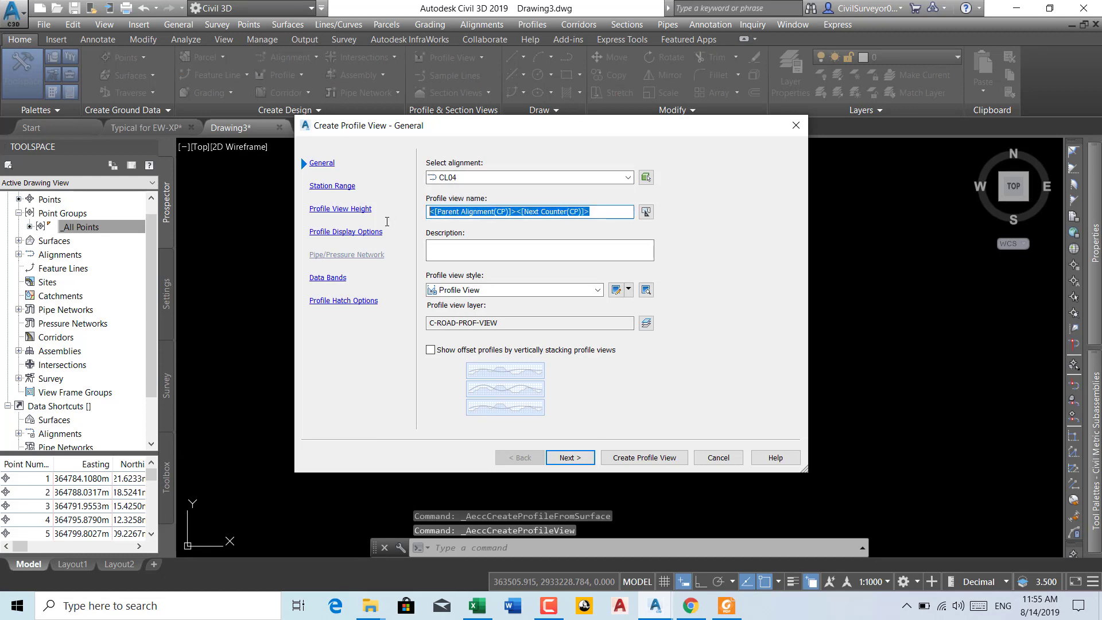
pyautogui.write('EG')
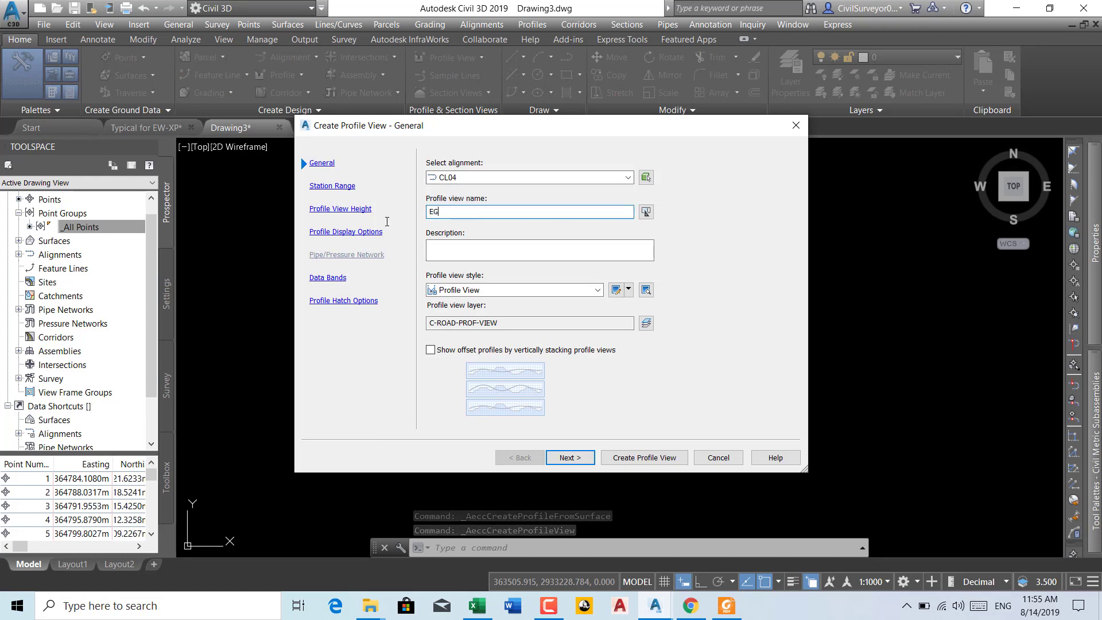
pyautogui.click(488, 290)
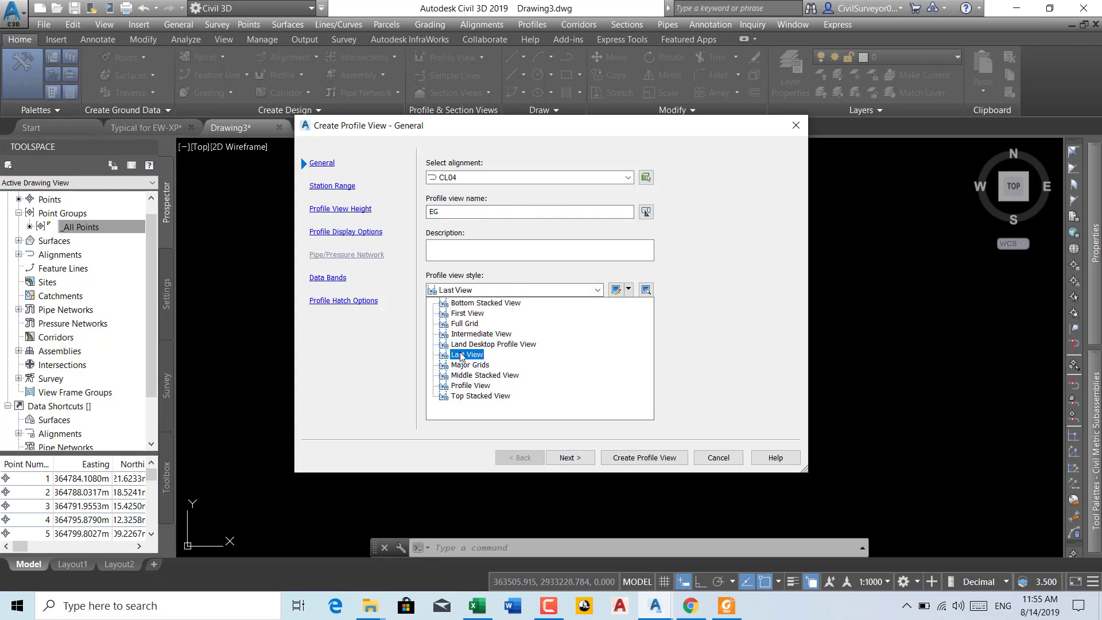
pyautogui.click(580, 267)
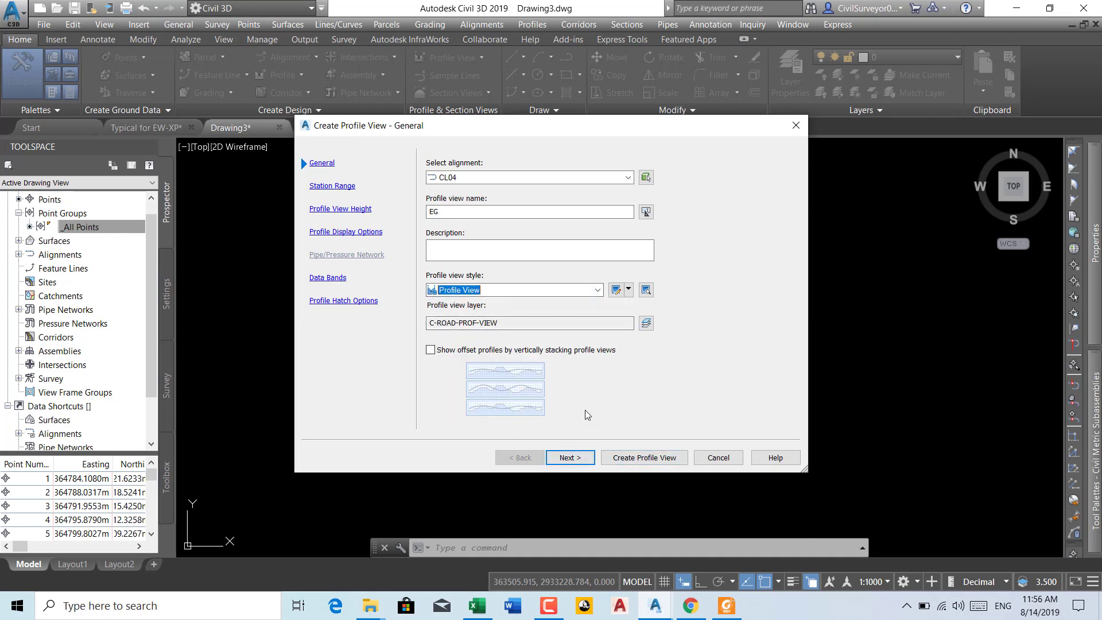
pyautogui.click(571, 459)
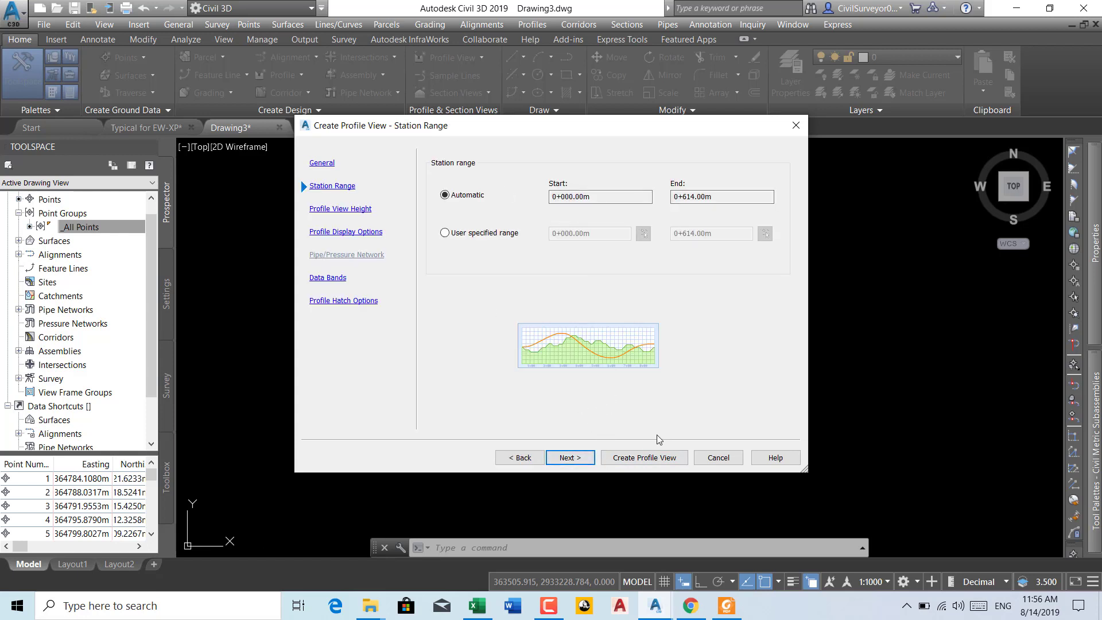
pyautogui.click(637, 458)
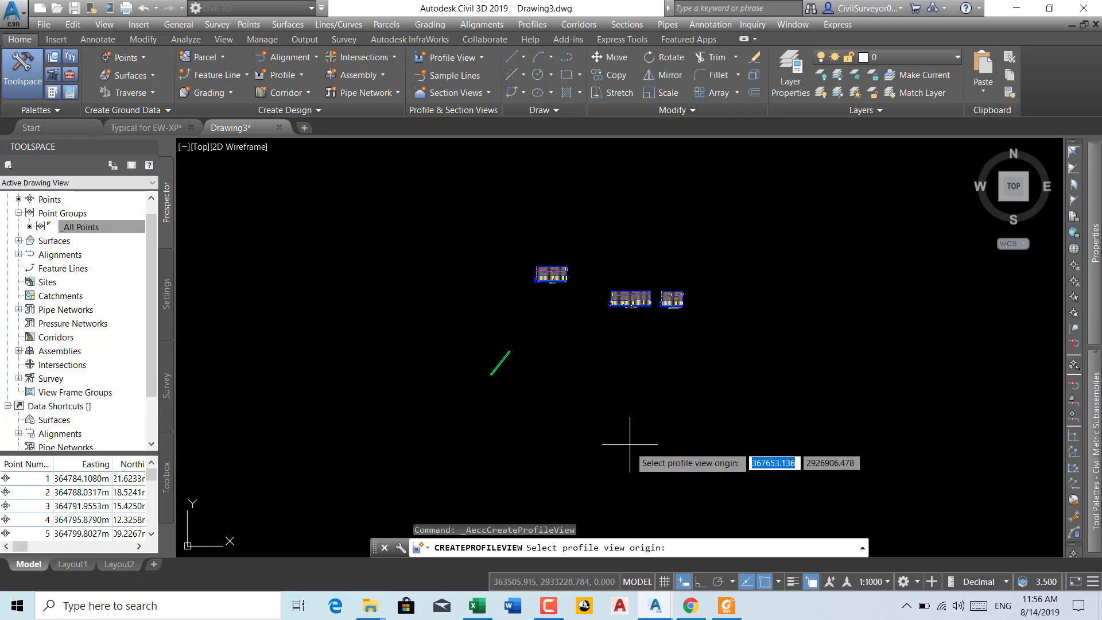
pyautogui.scroll(5, 561, 282)
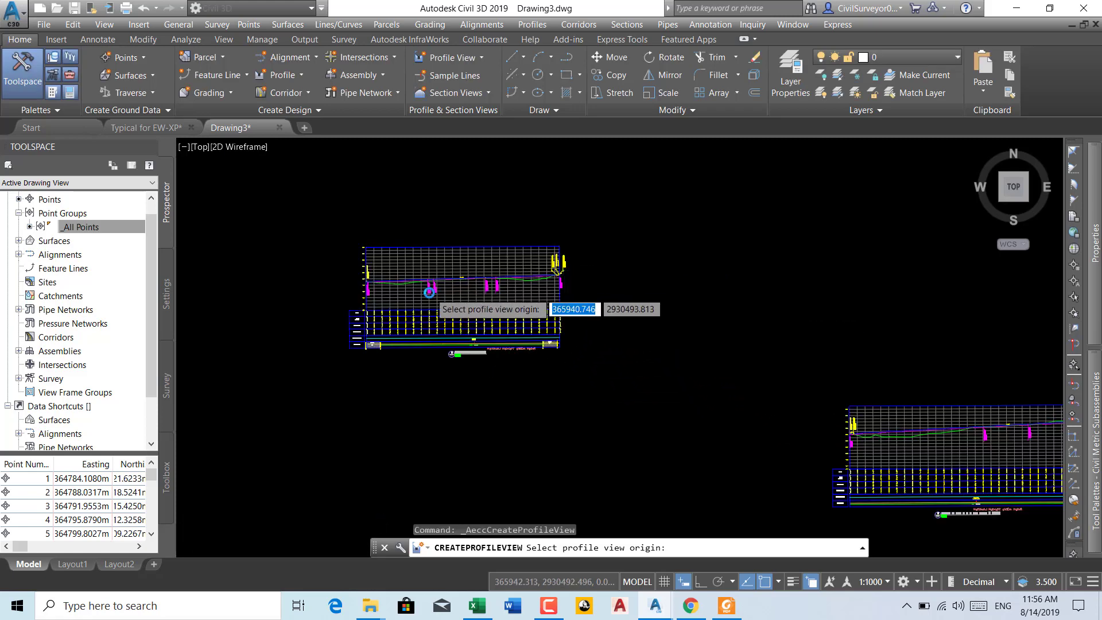
pyautogui.scroll(3, 453, 345)
pyautogui.scroll(-4, 536, 484)
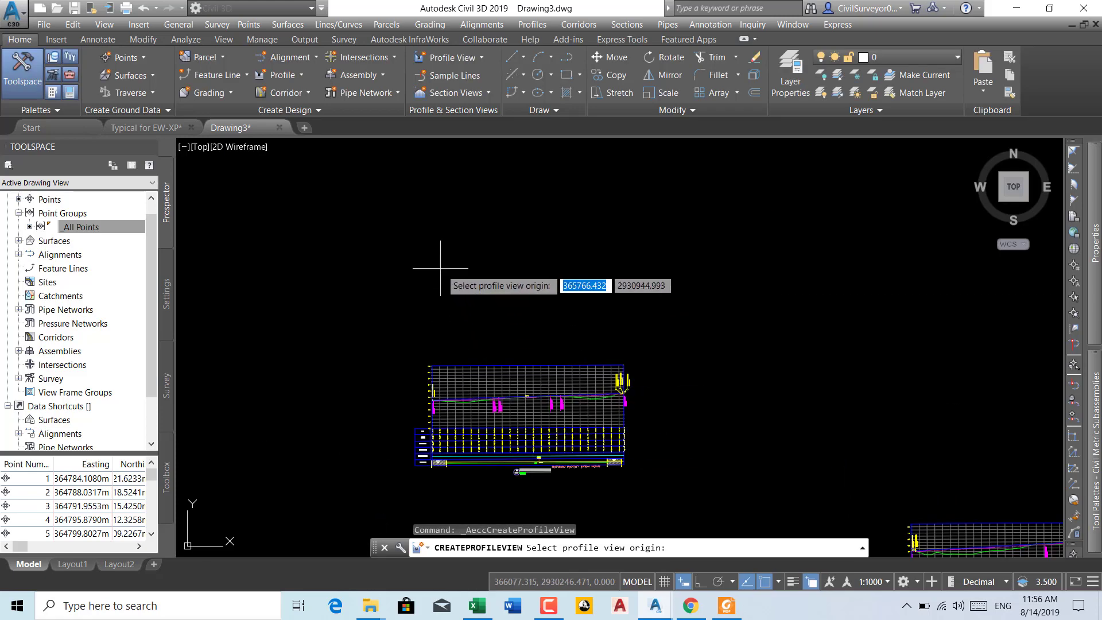
pyautogui.click(424, 249)
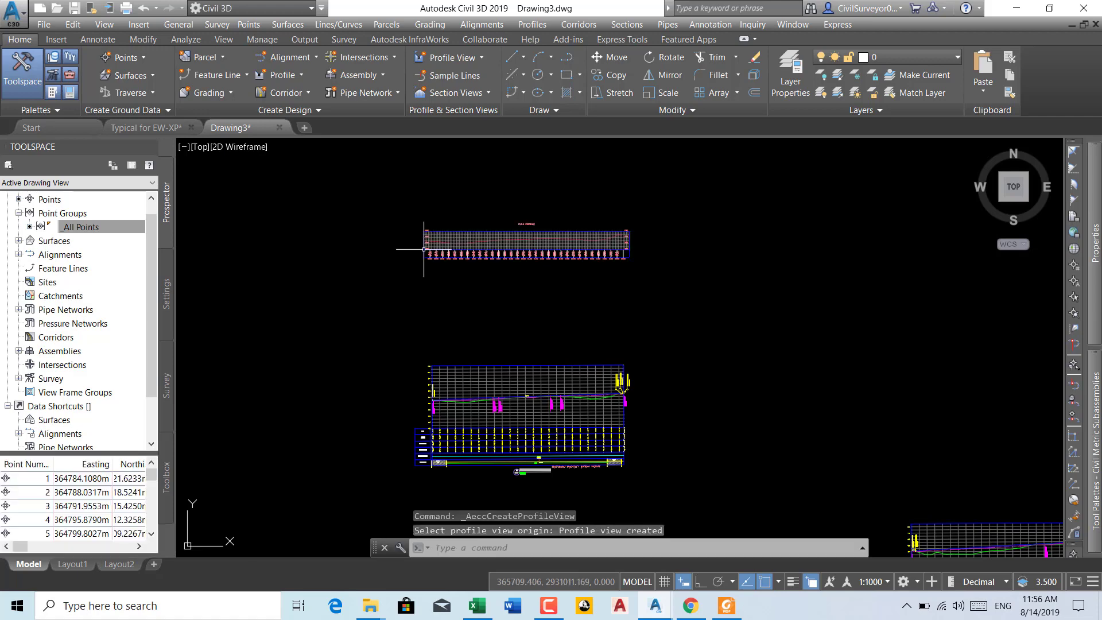
pyautogui.scroll(4, 526, 244)
pyautogui.scroll(-2, 537, 269)
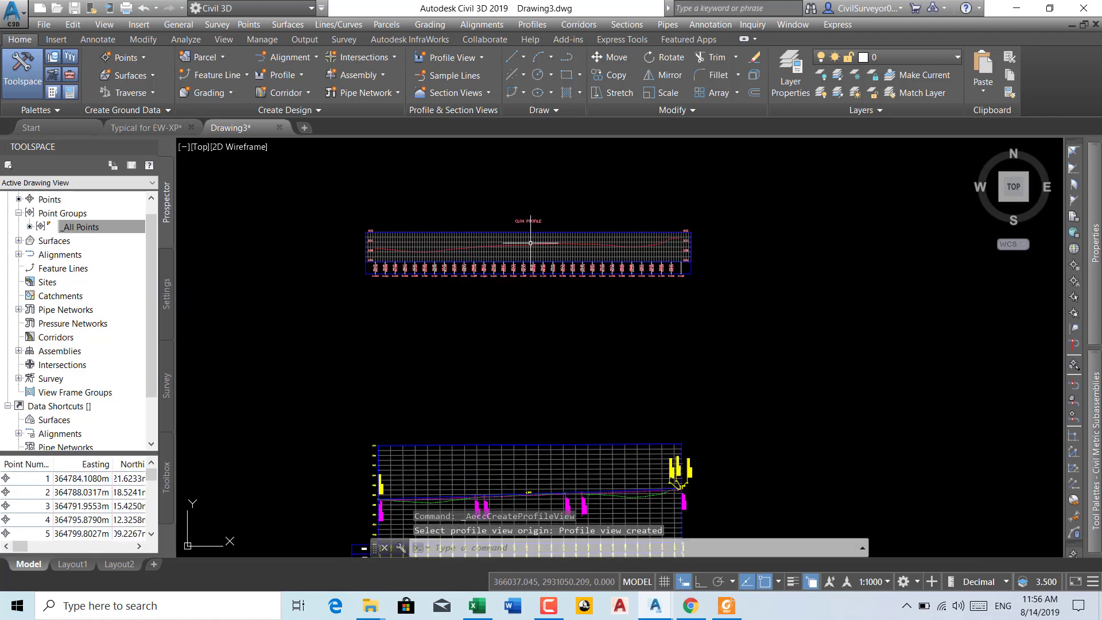
pyautogui.scroll(4, 660, 244)
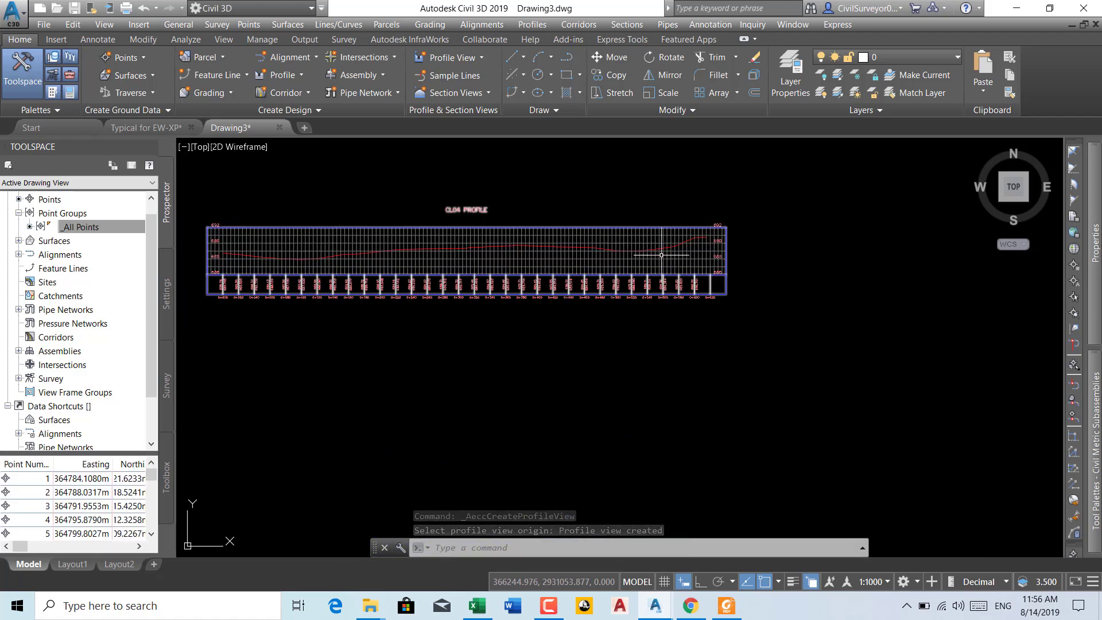
pyautogui.scroll(4, 682, 245)
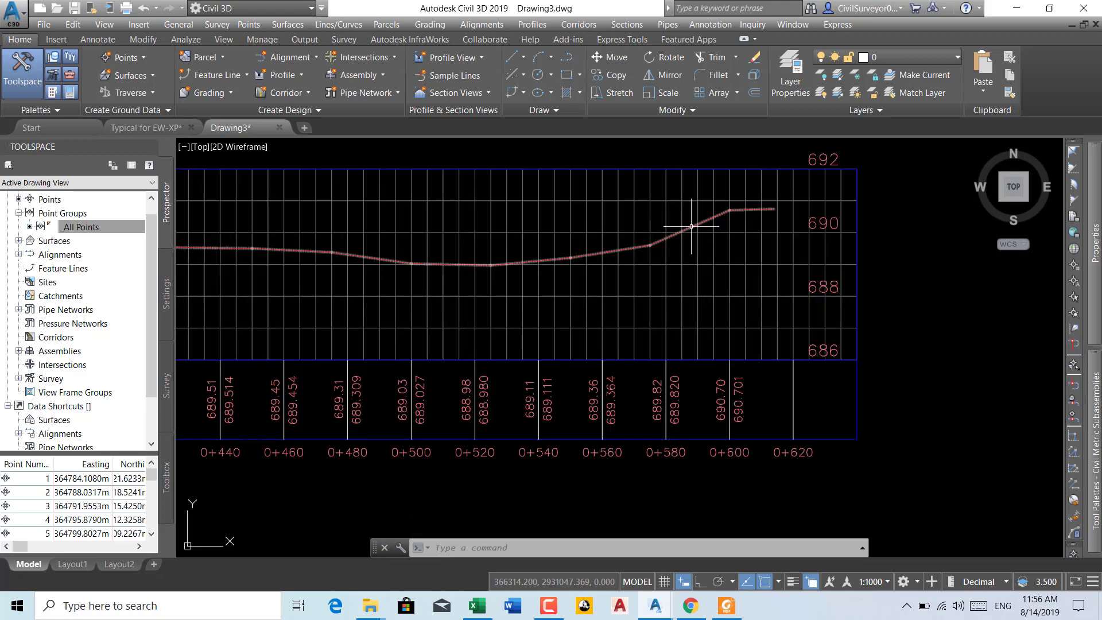
pyautogui.click(691, 226)
pyautogui.scroll(-5, 630, 264)
pyautogui.scroll(-5, 629, 279)
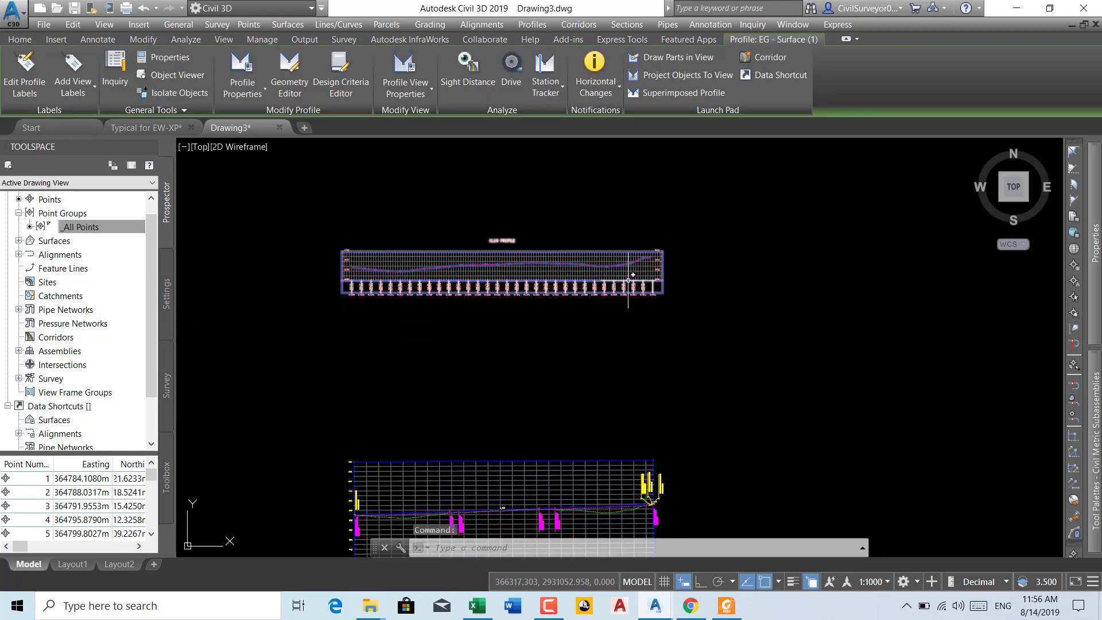
pyautogui.scroll(2, 580, 472)
pyautogui.scroll(-5, 740, 391)
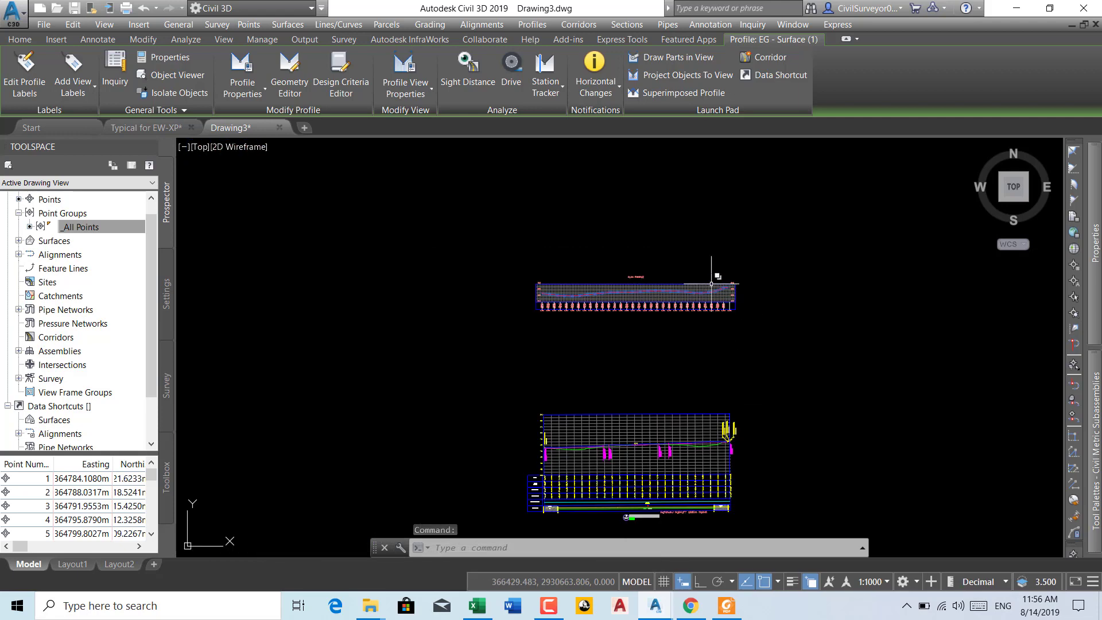
pyautogui.scroll(4, 660, 285)
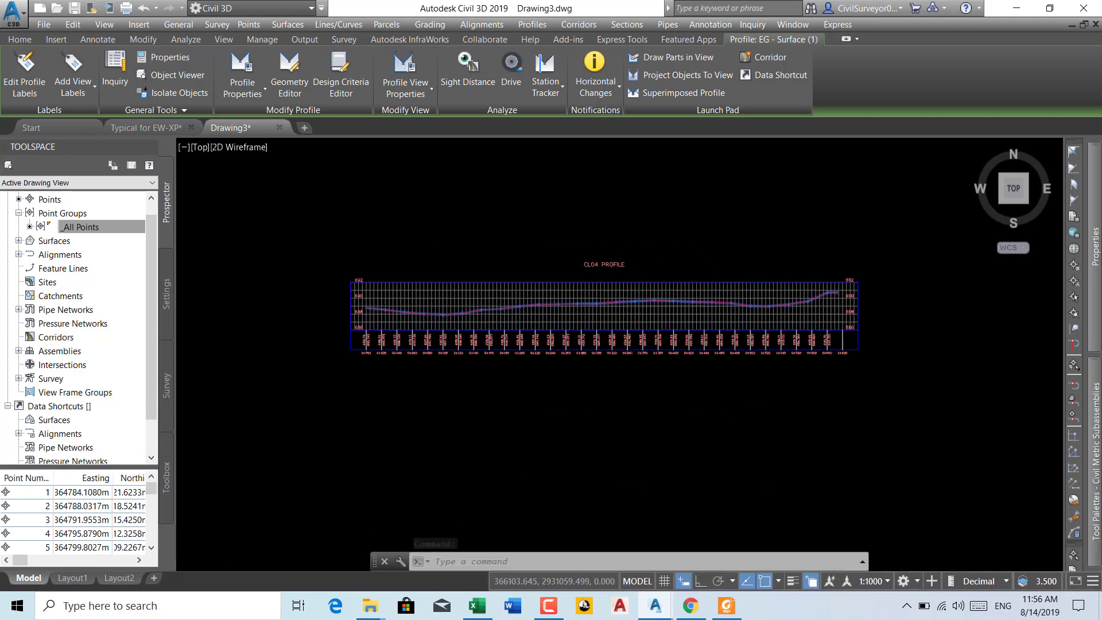
pyautogui.press('Escape')
pyautogui.press('Escape')
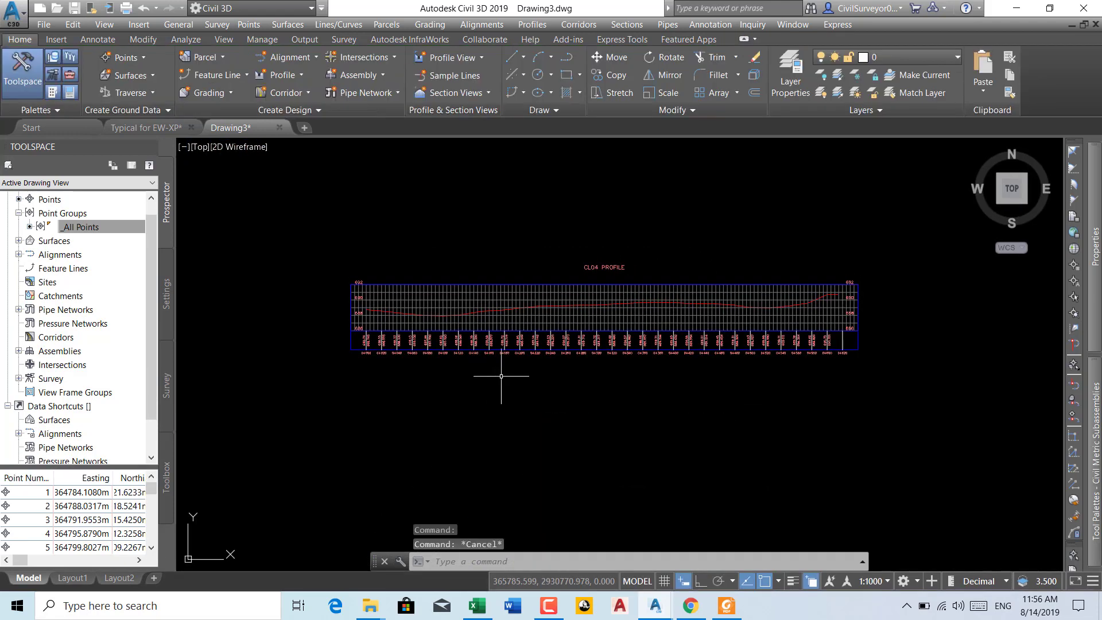
pyautogui.scroll(-5, 537, 406)
pyautogui.moveTo(509, 399); pyautogui.dragTo(510, 318, button='middle')
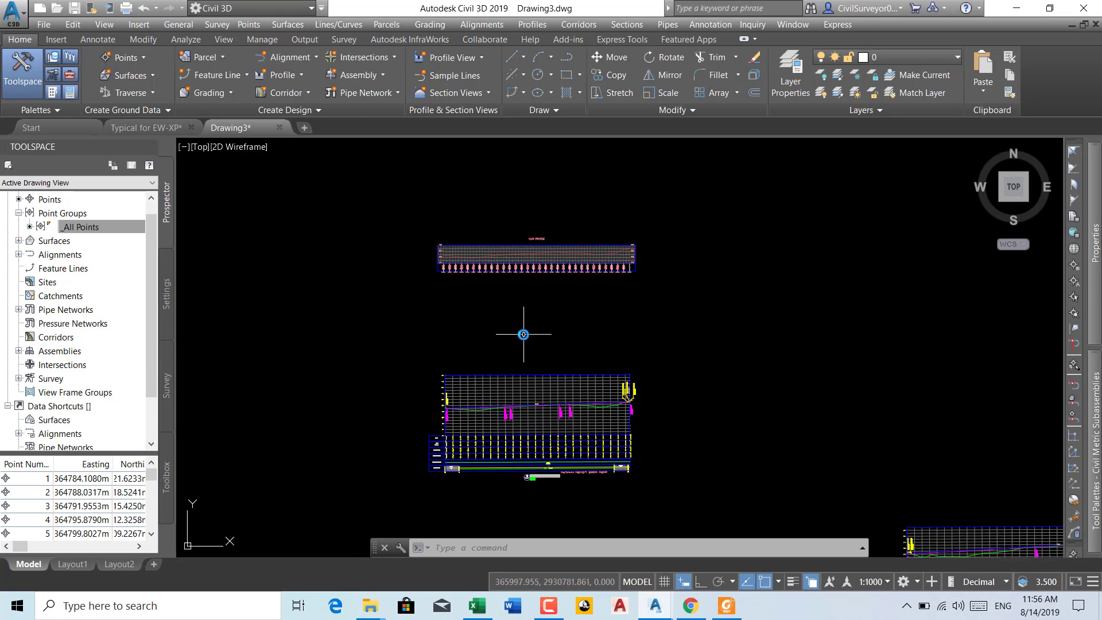
# - Save the drawing as 12.dwg in the civil folder on the Desktop
pyautogui.hotkey('ctrl', 's')
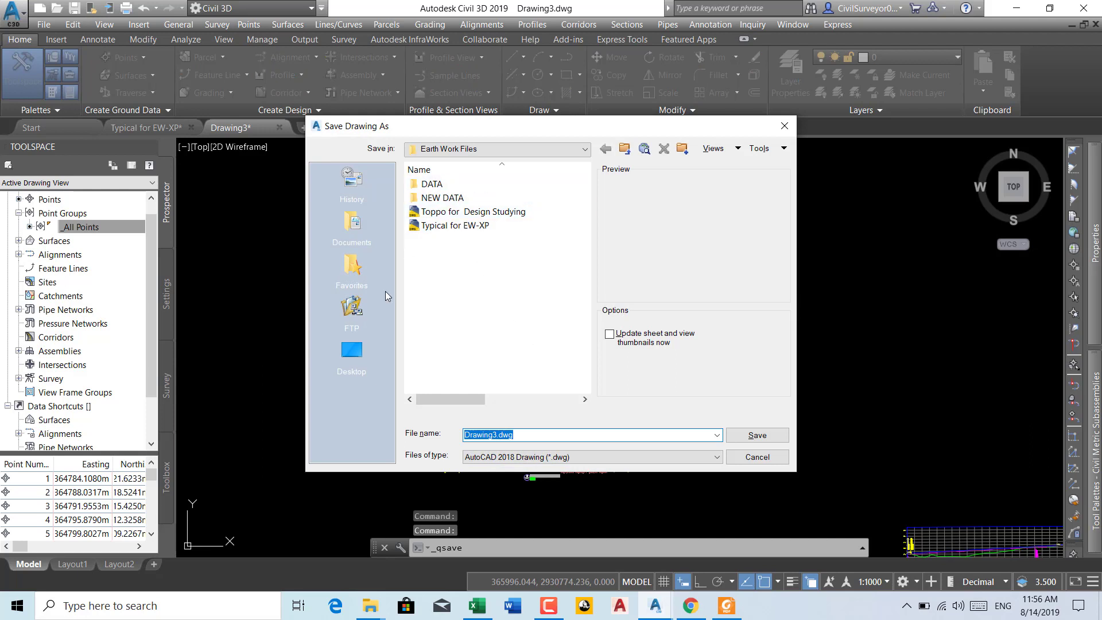
pyautogui.click(353, 350)
pyautogui.doubleClick(432, 265)
pyautogui.write('12')
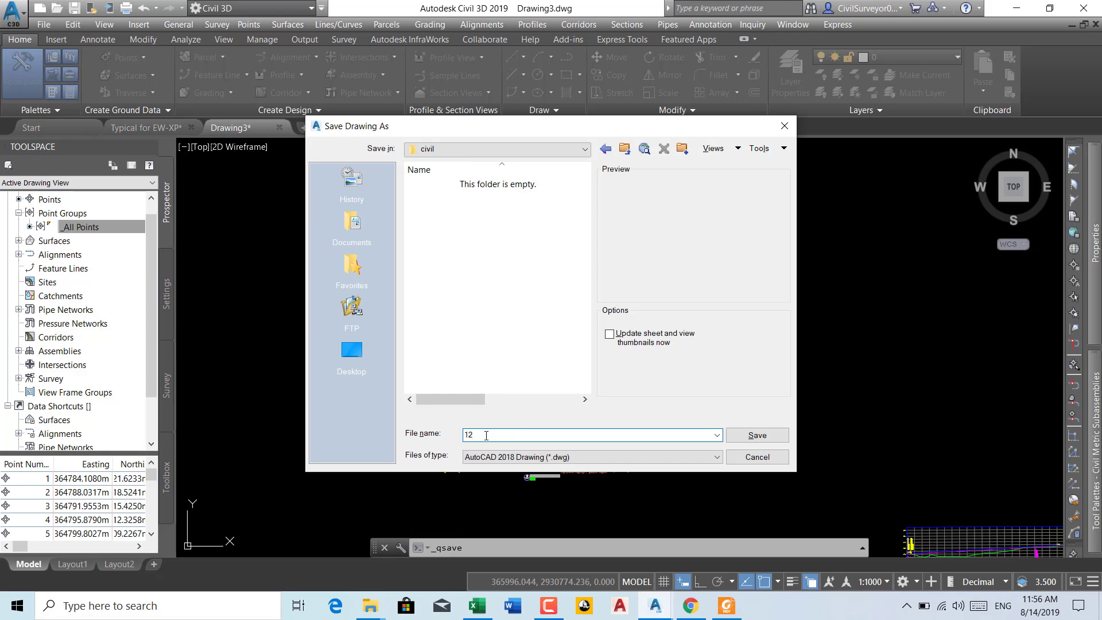
pyautogui.click(757, 435)
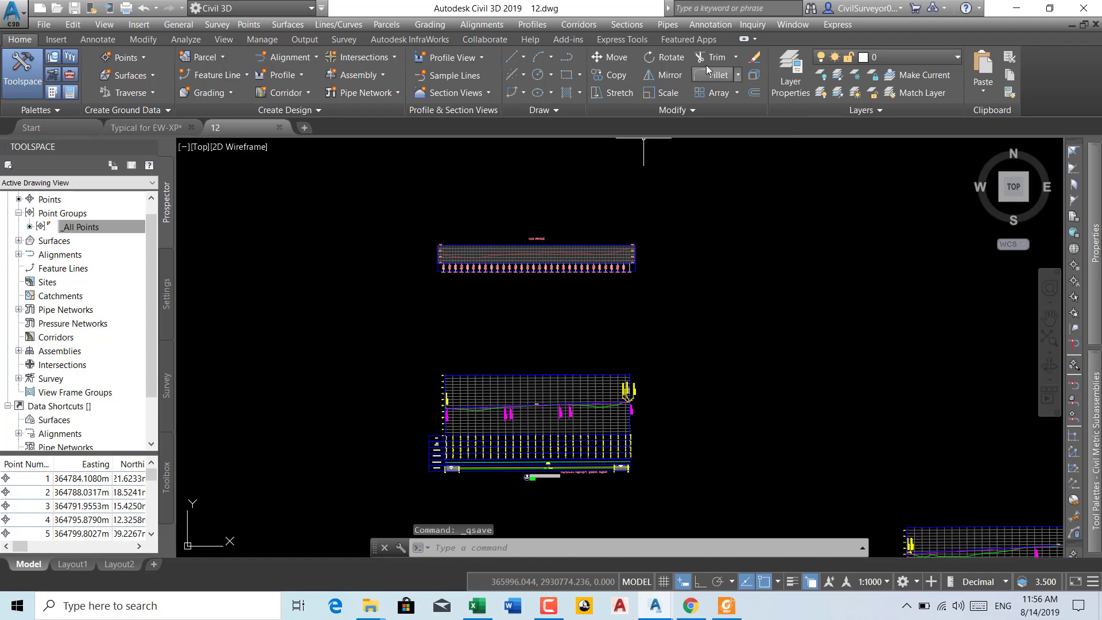
# - Import all styles from the corridor drawing in Desktop\12-2-2019, accepting overwrites of duplicate styles
pyautogui.click(262, 41)
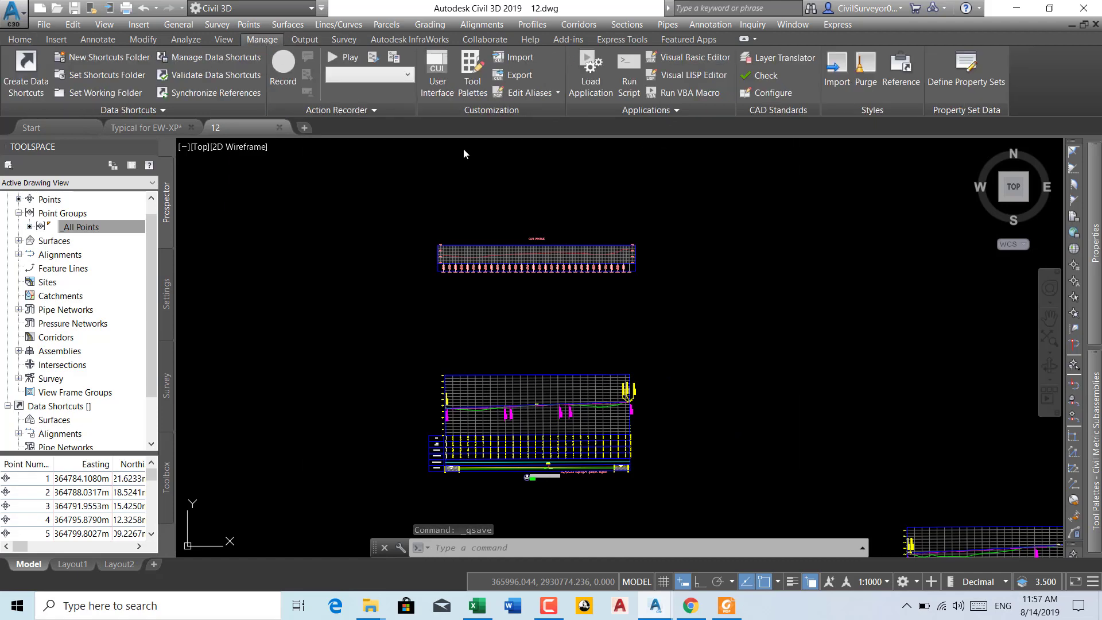
pyautogui.click(836, 75)
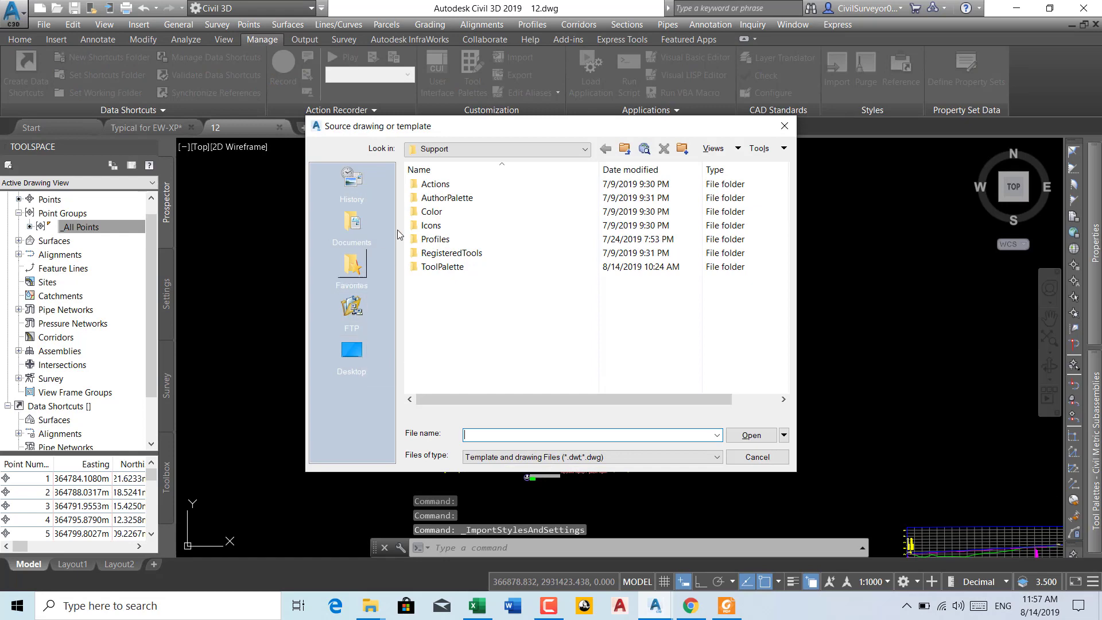
pyautogui.click(352, 352)
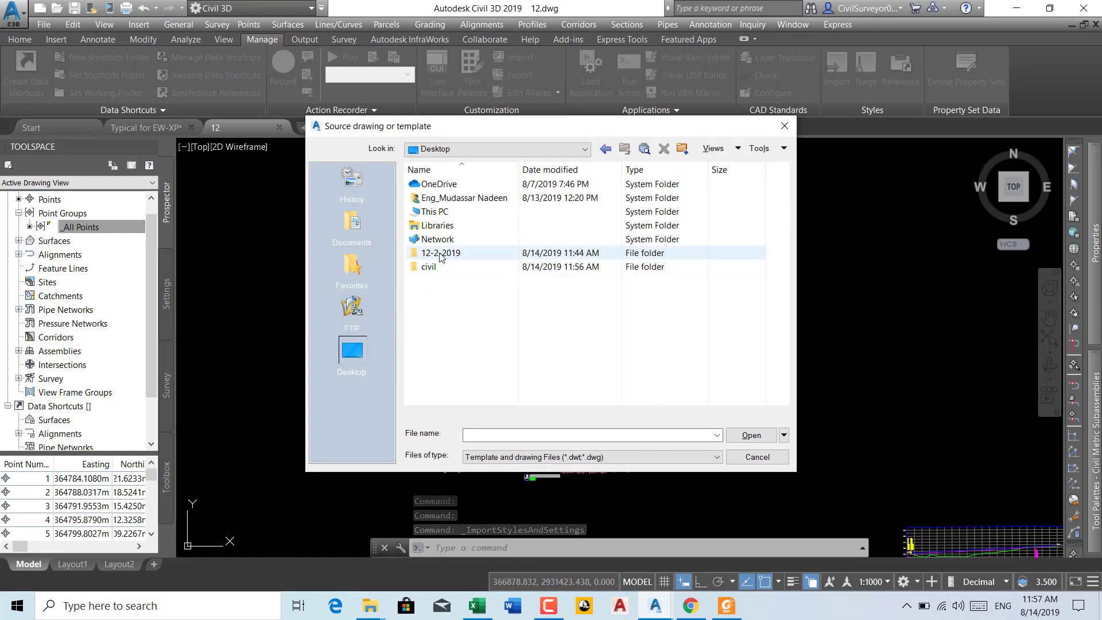
pyautogui.doubleClick(441, 253)
pyautogui.scroll(-2, 459, 344)
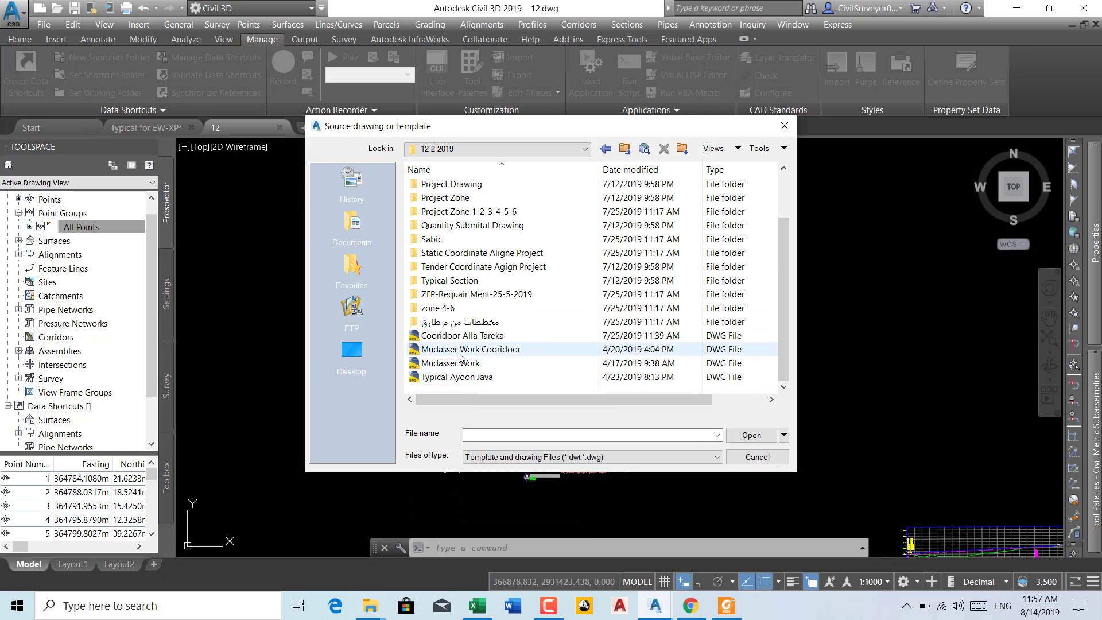
pyautogui.click(461, 351)
pyautogui.click(751, 435)
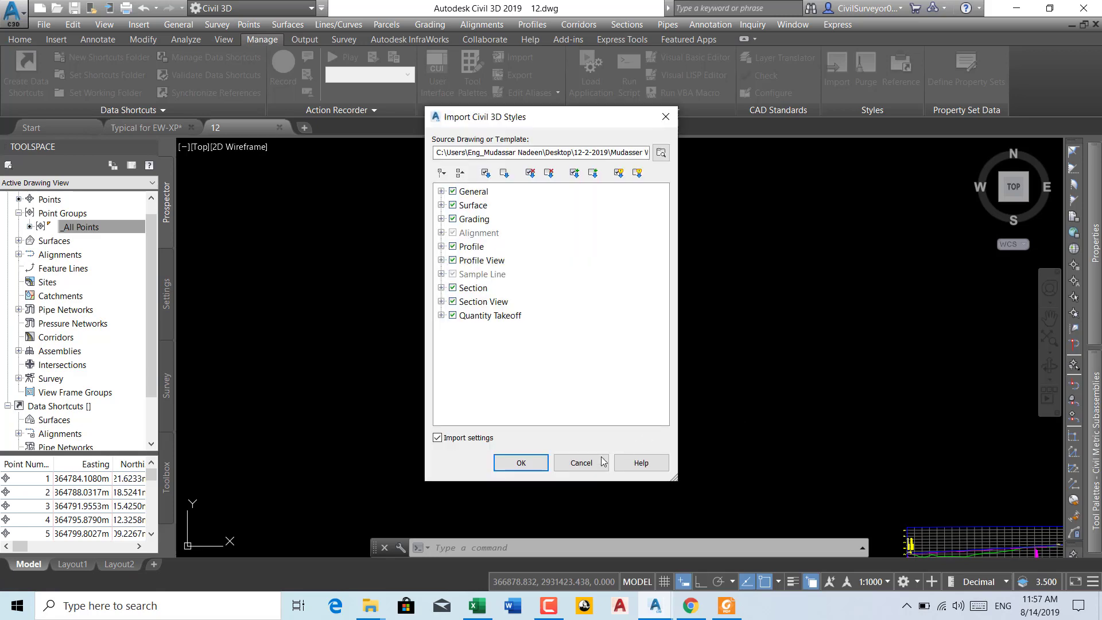
pyautogui.click(514, 466)
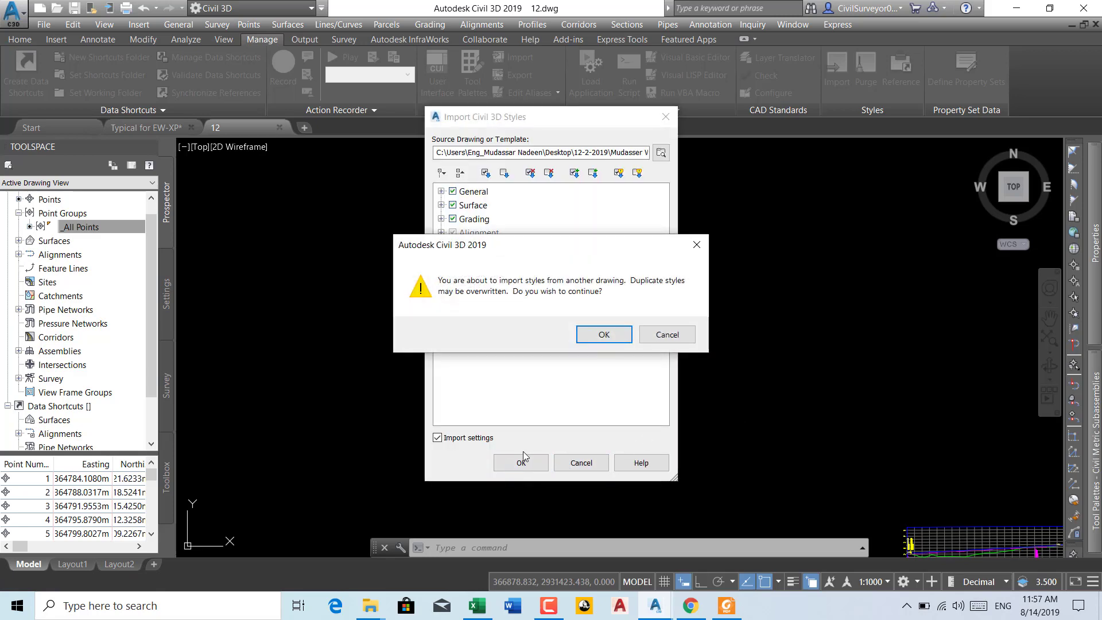
pyautogui.click(605, 333)
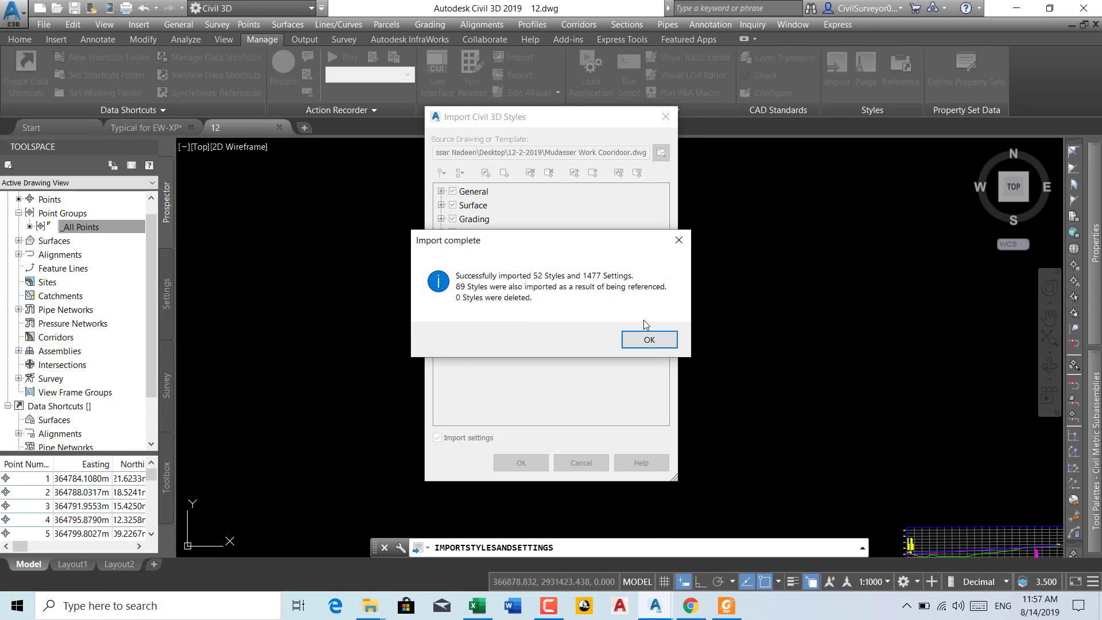
pyautogui.click(649, 340)
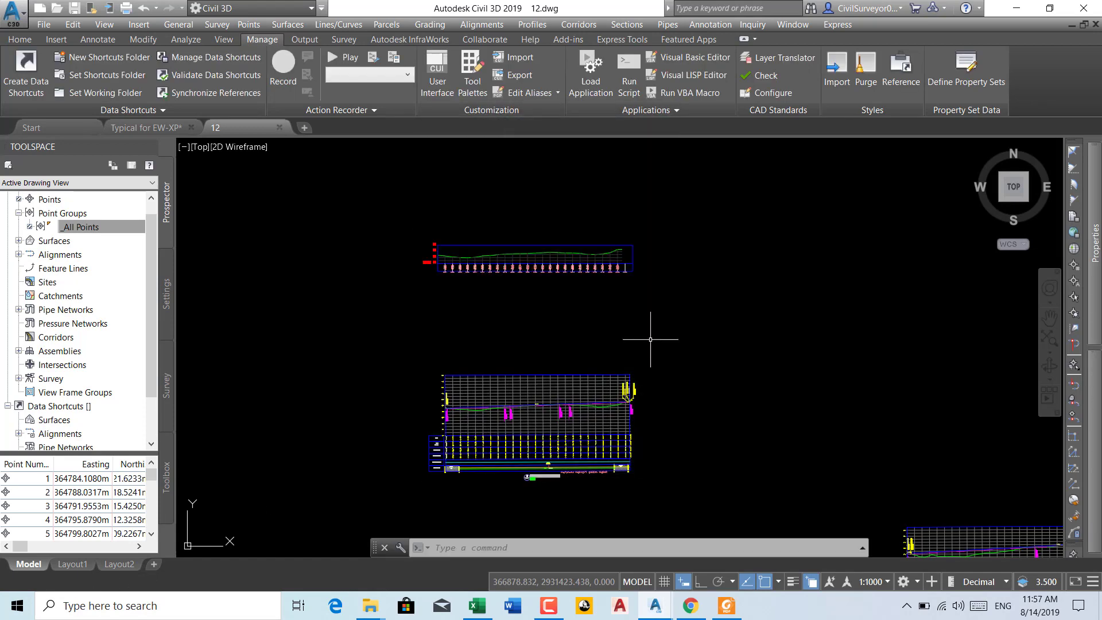
pyautogui.scroll(5, 468, 263)
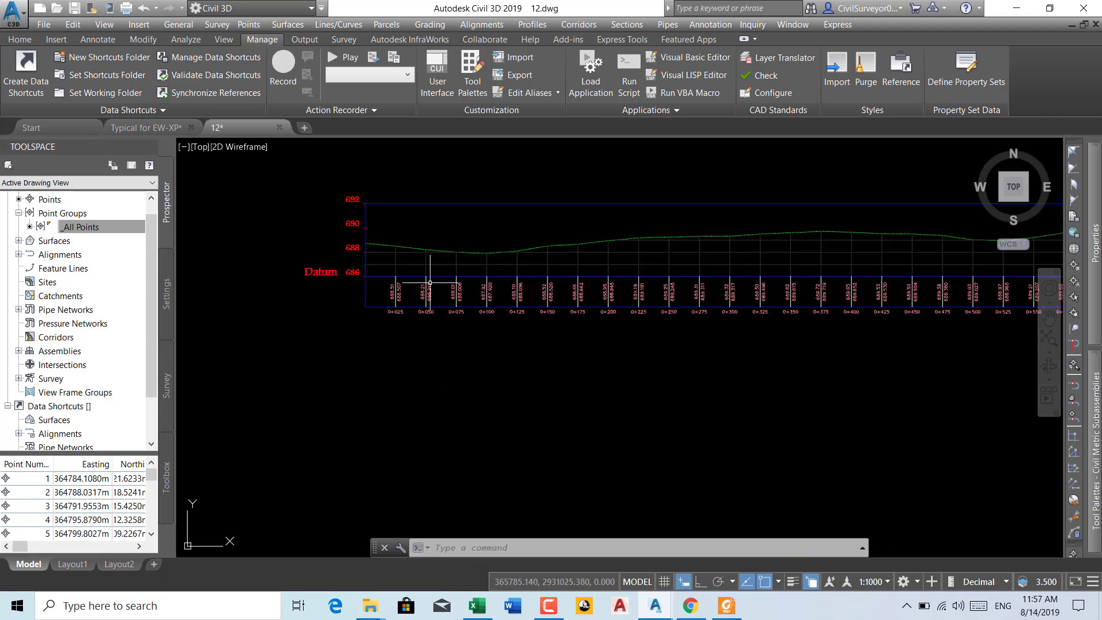
# - Remove the default Profile Data band from the EG profile view's bands
pyautogui.scroll(2, 429, 283)
pyautogui.scroll(2, 387, 295)
pyautogui.scroll(-4, 450, 313)
pyautogui.scroll(-2, 401, 308)
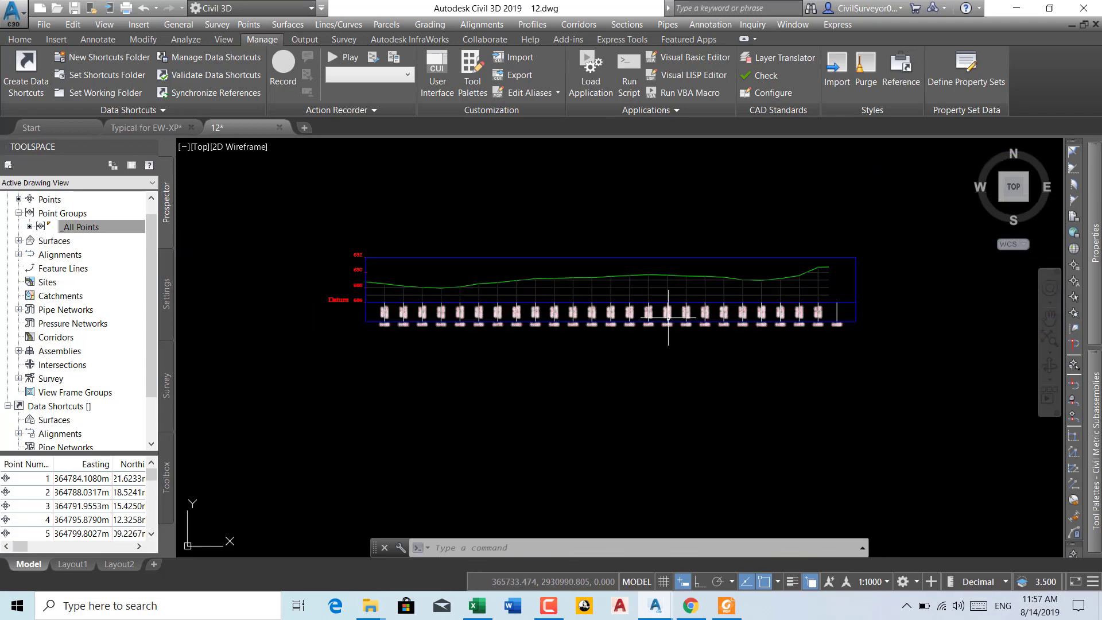
pyautogui.moveTo(823, 324); pyautogui.dragTo(741, 214, button='middle')
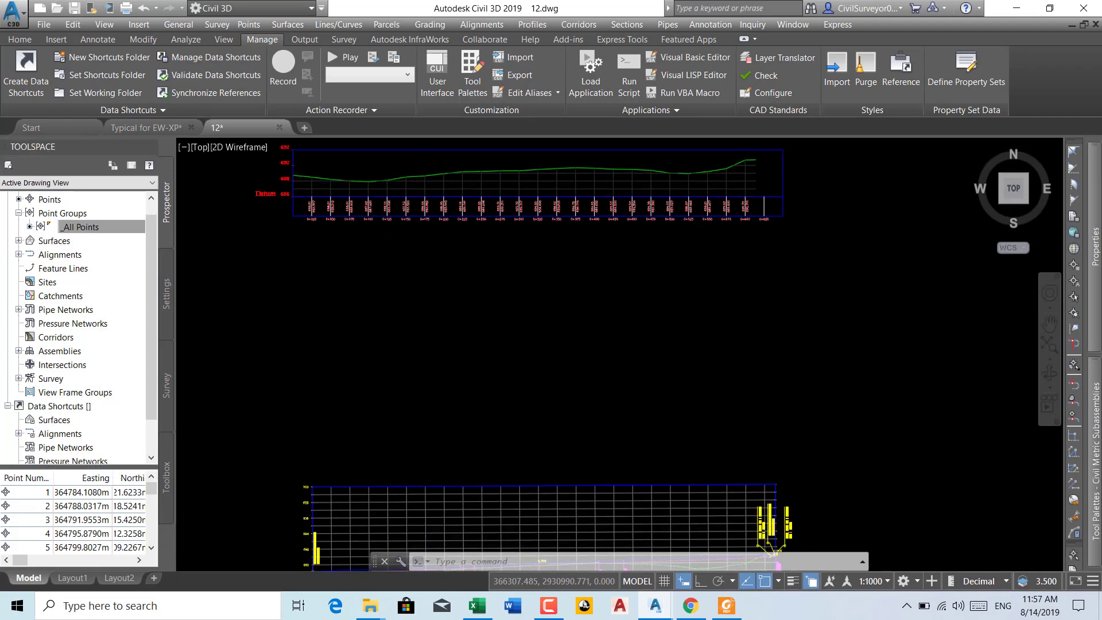
pyautogui.scroll(-4, 631, 247)
pyautogui.scroll(5, 502, 231)
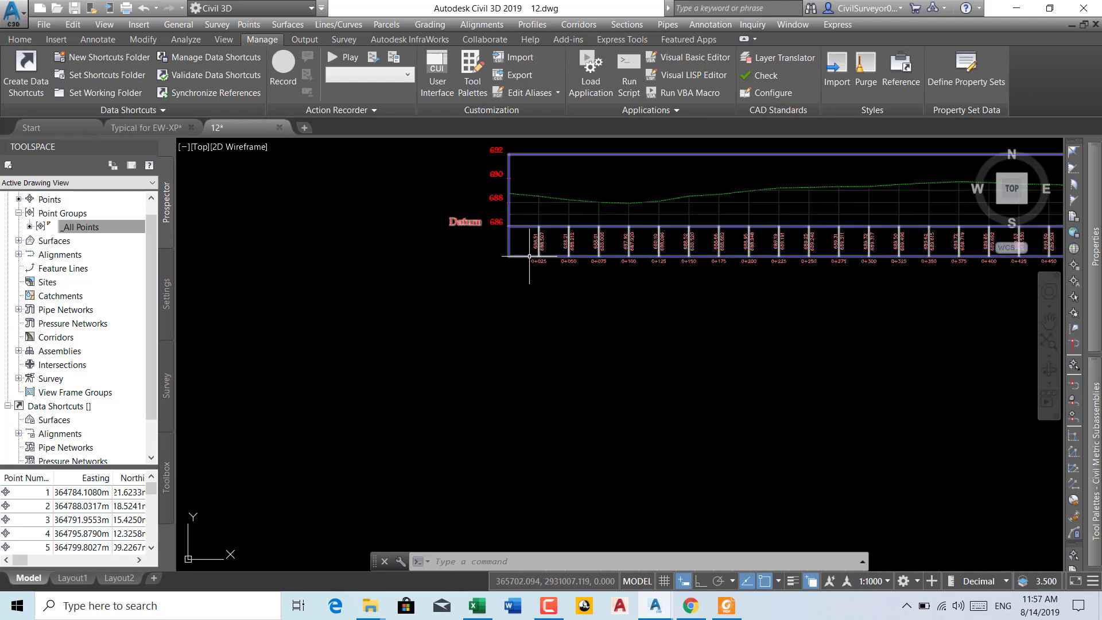
pyautogui.click(526, 256)
pyautogui.rightClick(373, 260)
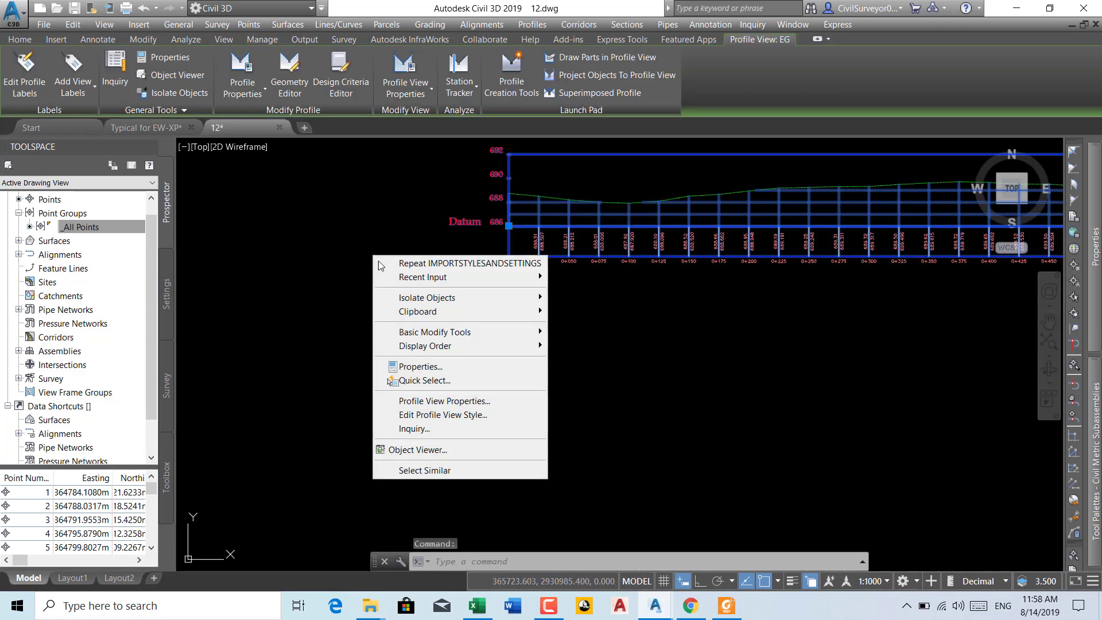
pyautogui.click(470, 405)
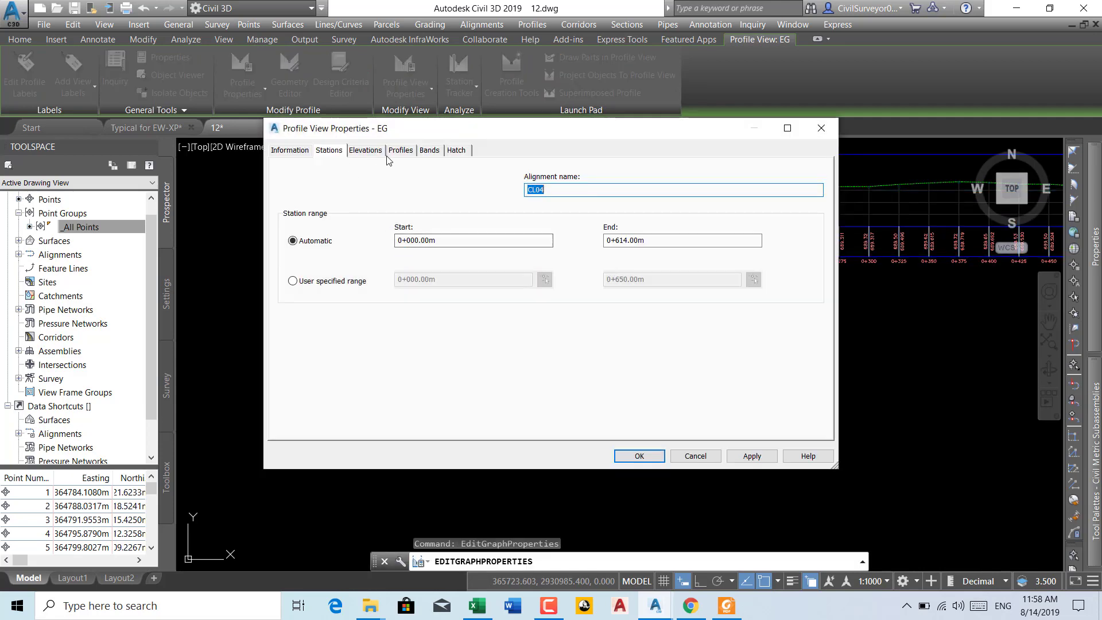
pyautogui.click(430, 150)
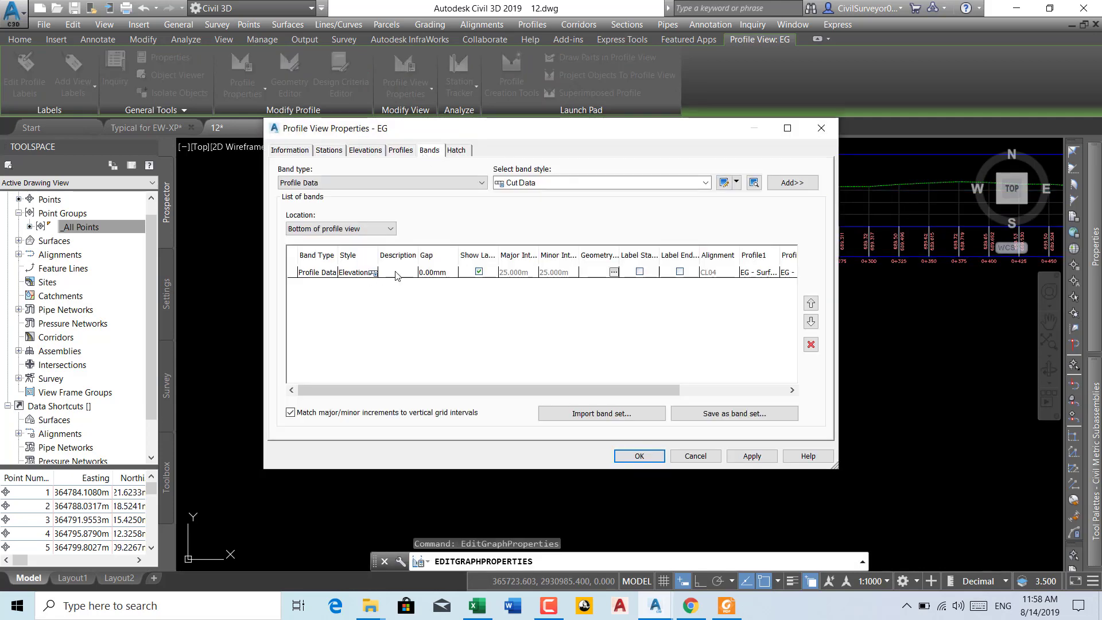
pyautogui.click(397, 273)
pyautogui.click(810, 345)
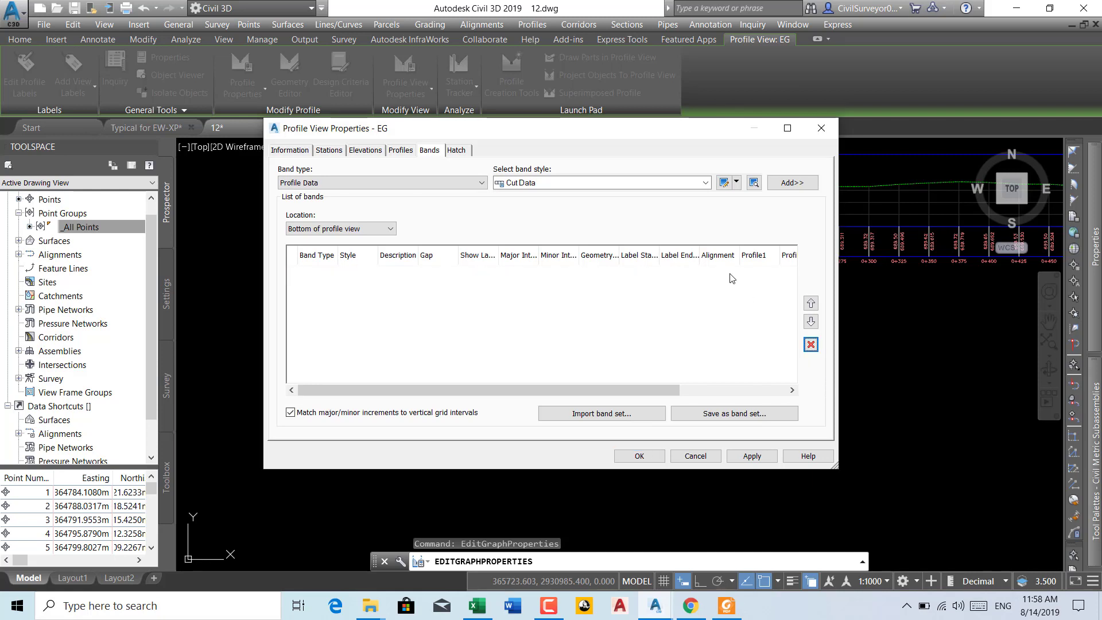
# - Add an M_Stations band below the profile using the default geometry points
pyautogui.click(706, 182)
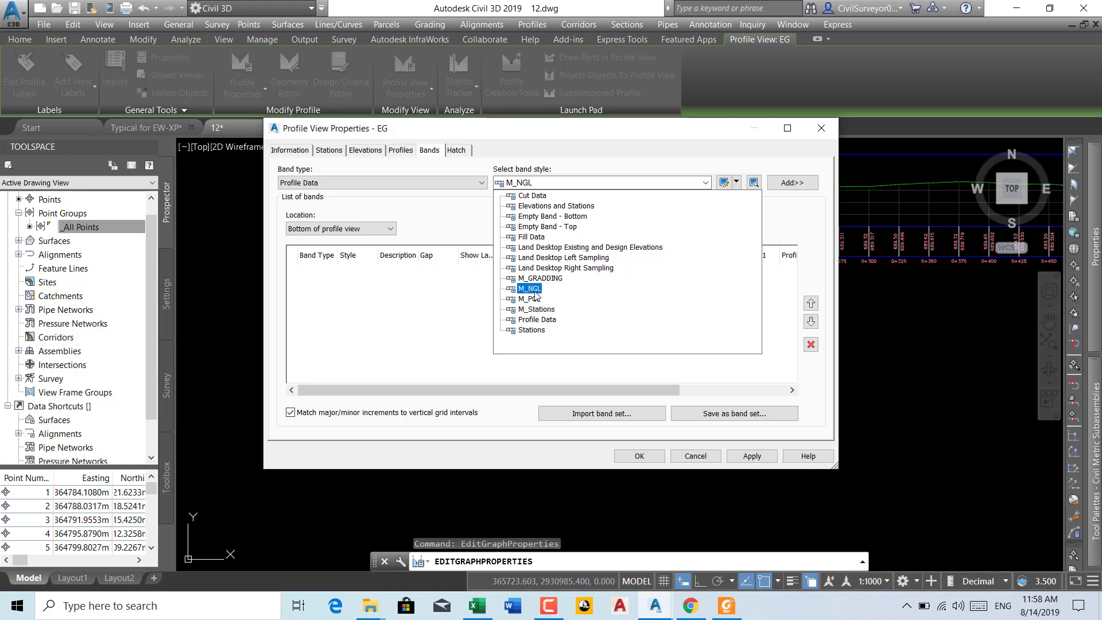
pyautogui.click(537, 309)
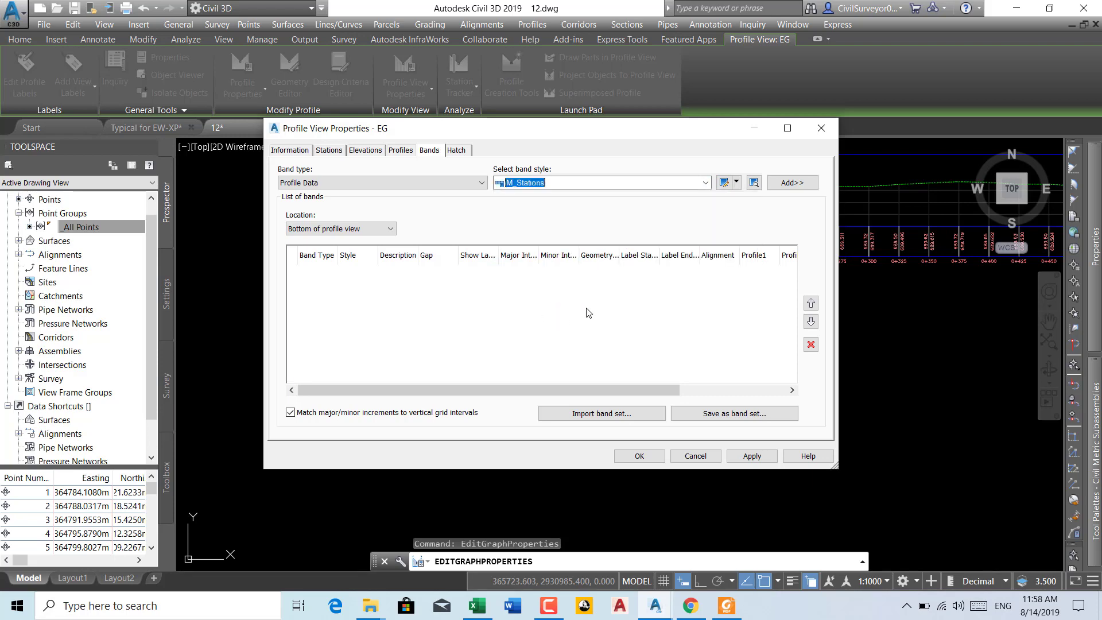
pyautogui.click(775, 185)
pyautogui.click(493, 469)
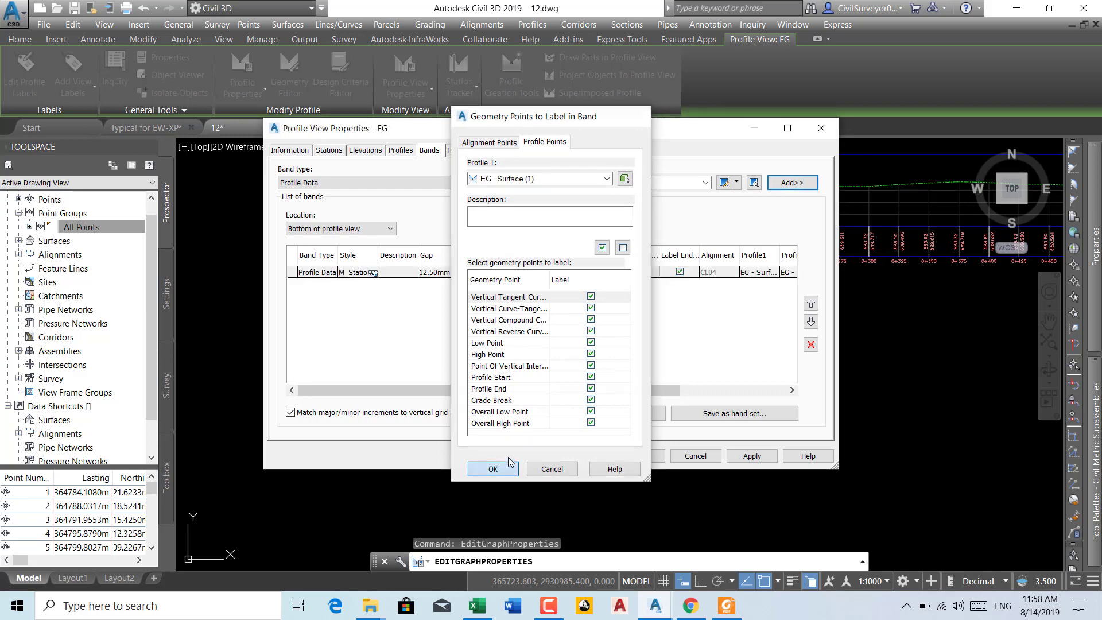
pyautogui.click(445, 276)
pyautogui.write('0')
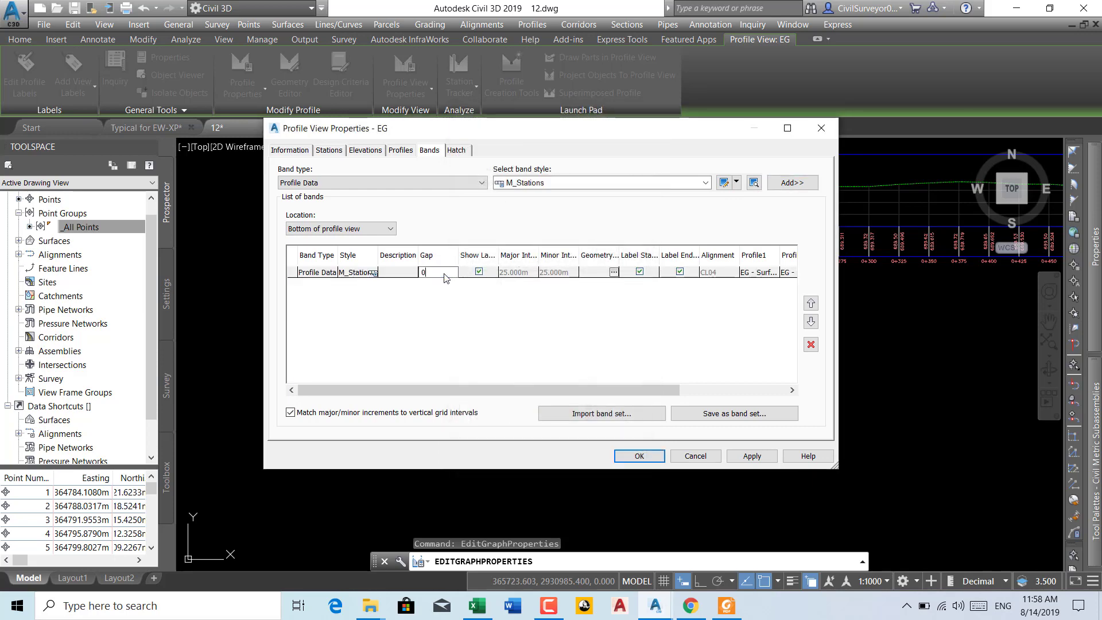
# - Add an M_NGL band with a gap of 0 and apply the band changes
pyautogui.click(706, 182)
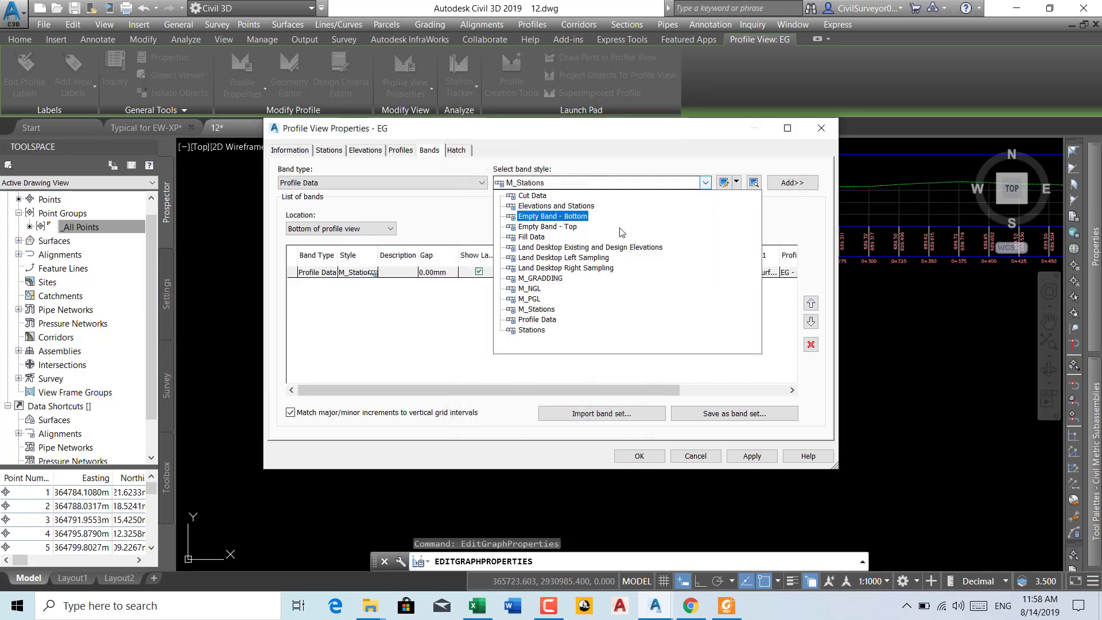
pyautogui.click(535, 288)
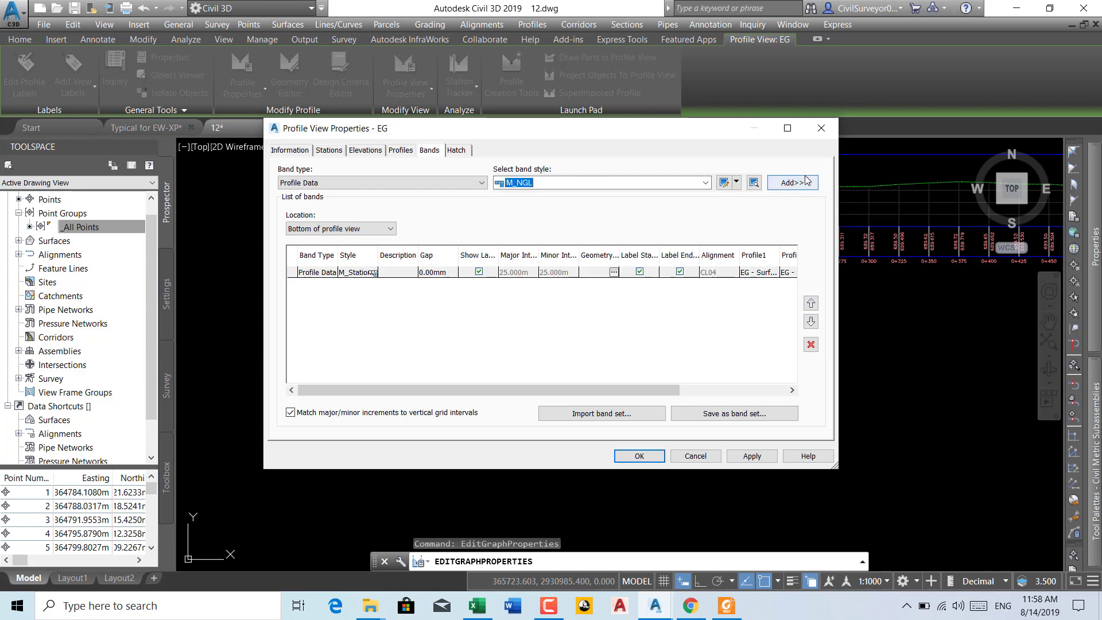
pyautogui.click(792, 182)
pyautogui.click(493, 469)
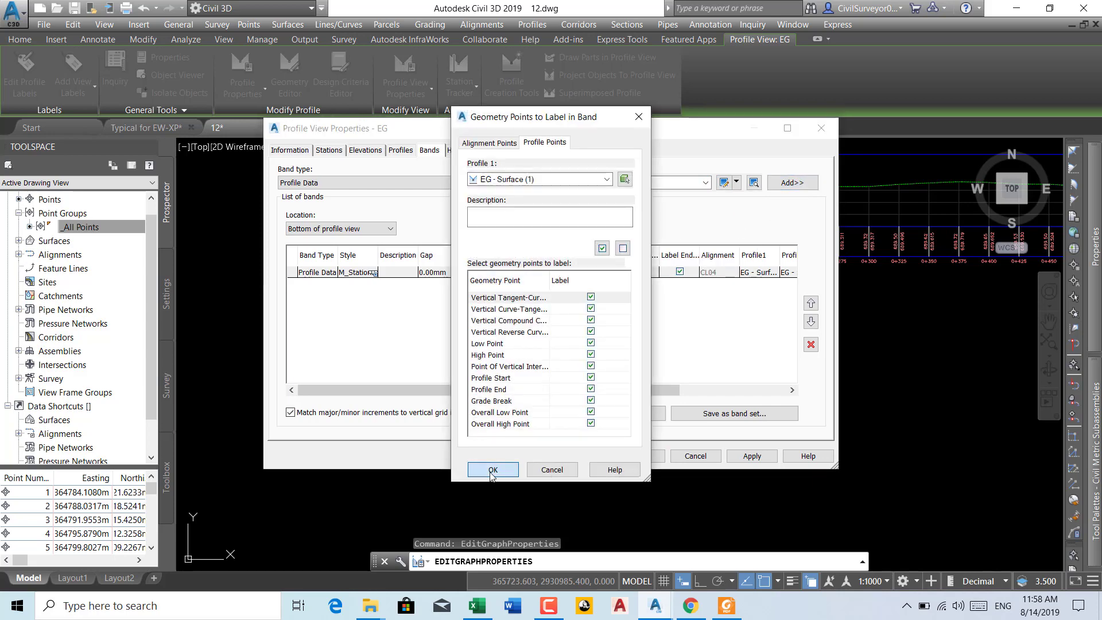
pyautogui.click(447, 284)
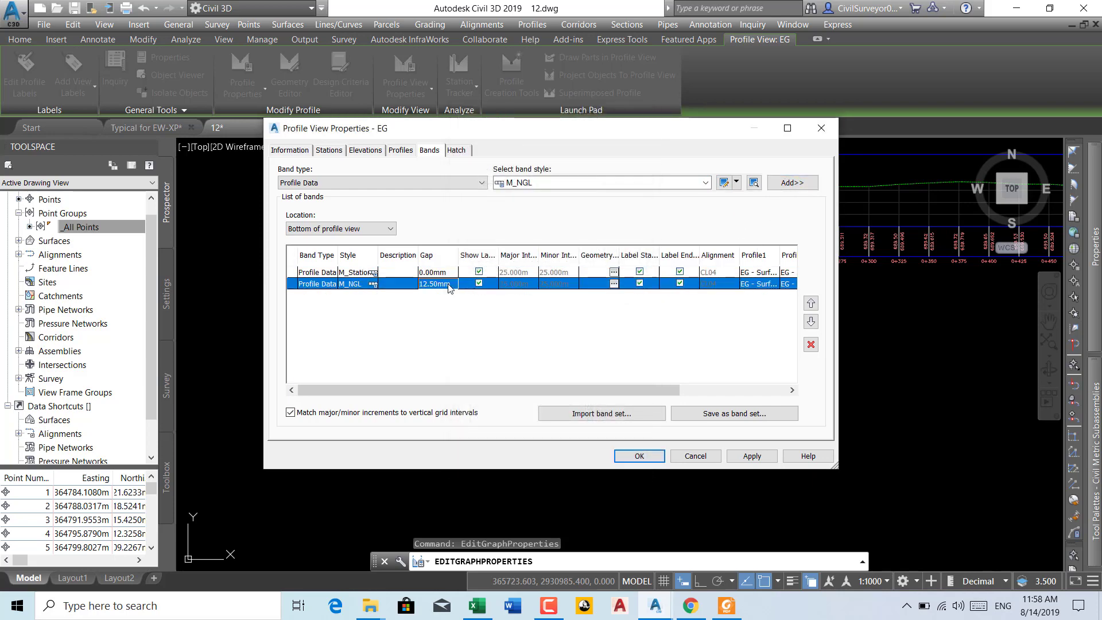
pyautogui.write('0')
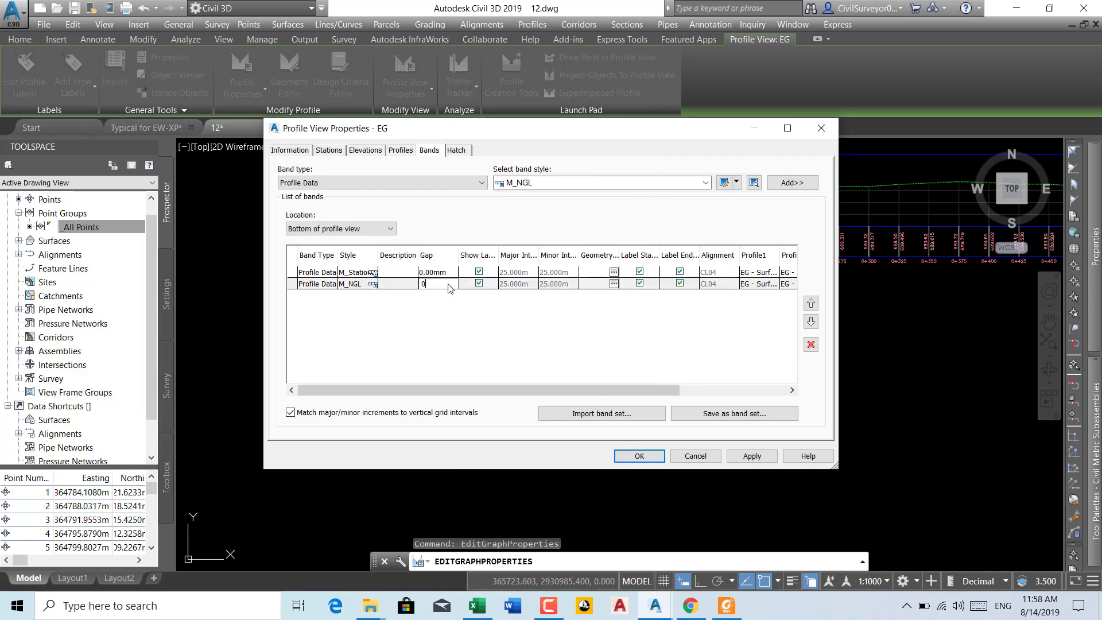
pyautogui.click(752, 456)
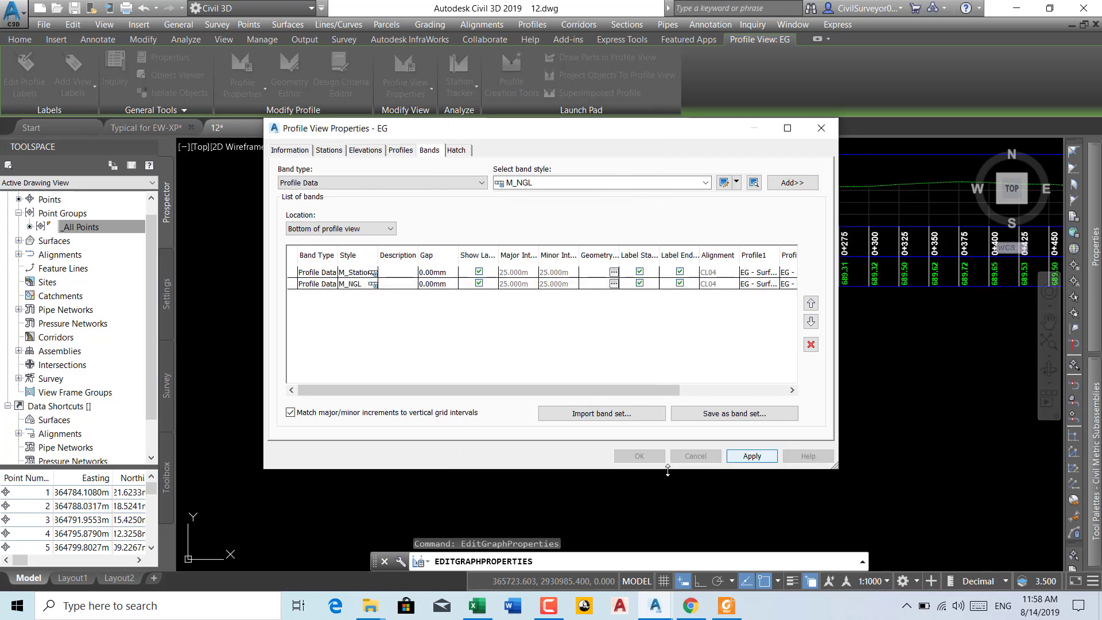
pyautogui.click(639, 455)
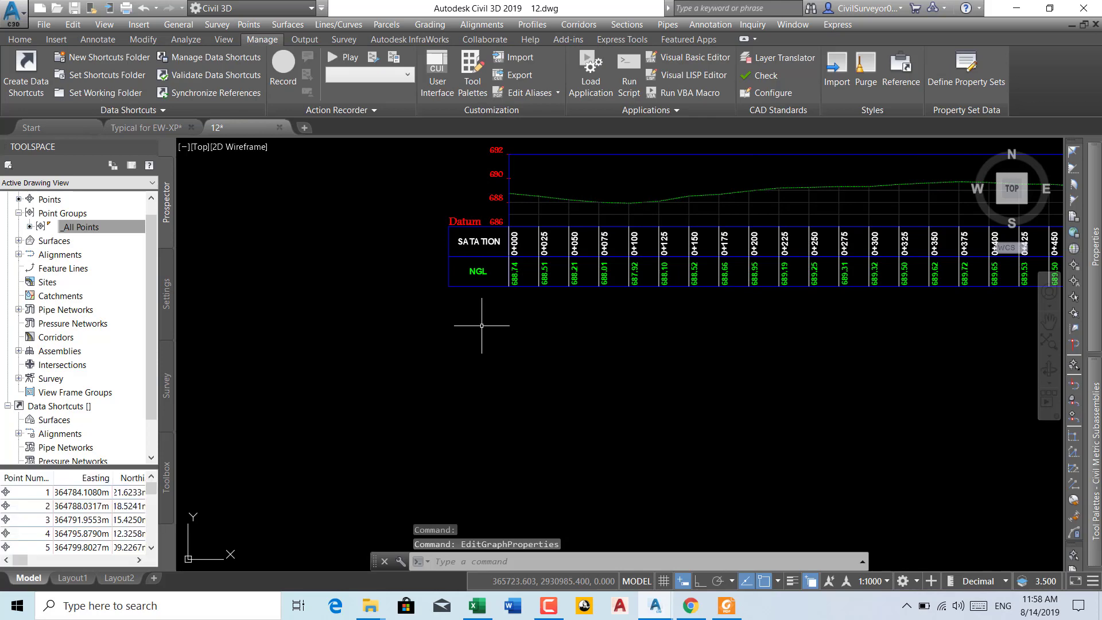
# - Select the EG profile view and bring up its Profile View Properties
pyautogui.scroll(-4, 491, 314)
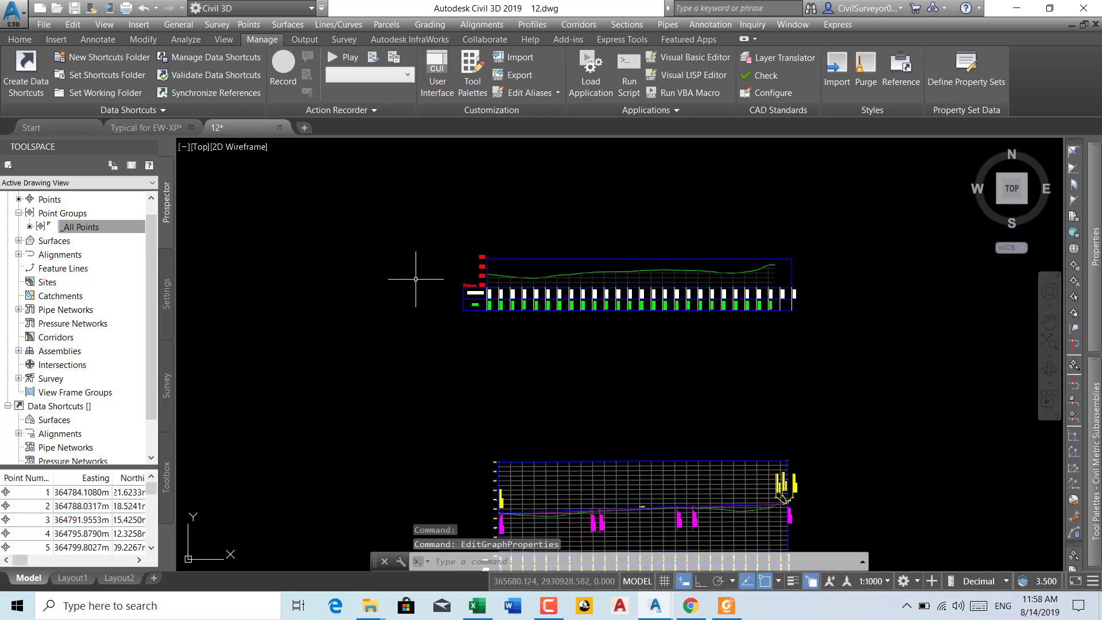
pyautogui.scroll(4, 512, 315)
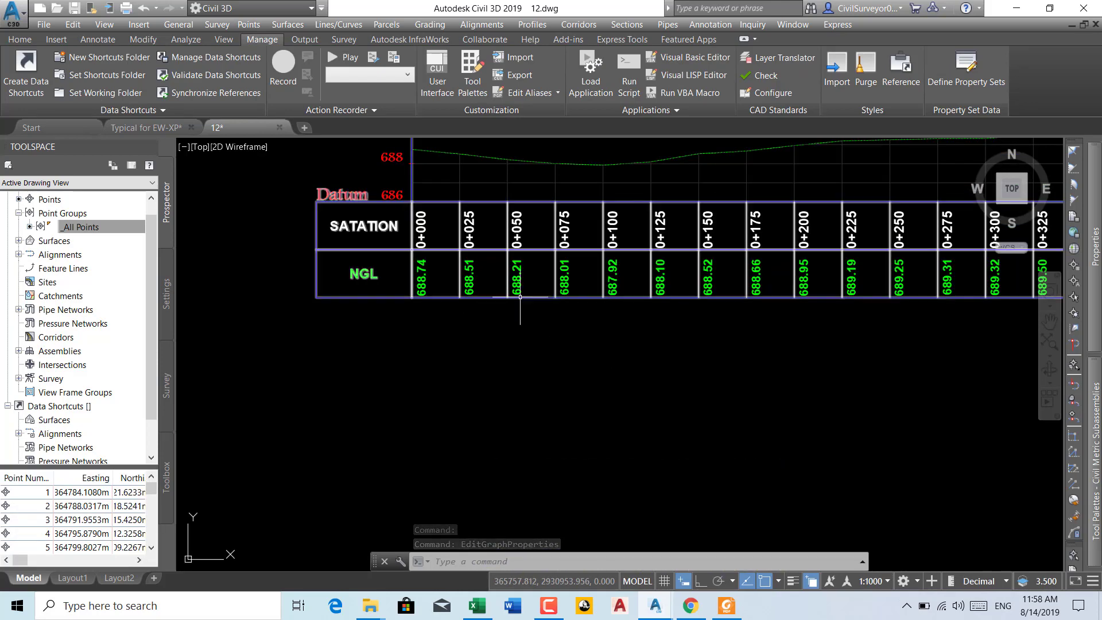
pyautogui.scroll(-4, 520, 297)
pyautogui.scroll(3, 629, 245)
pyautogui.scroll(3, 626, 244)
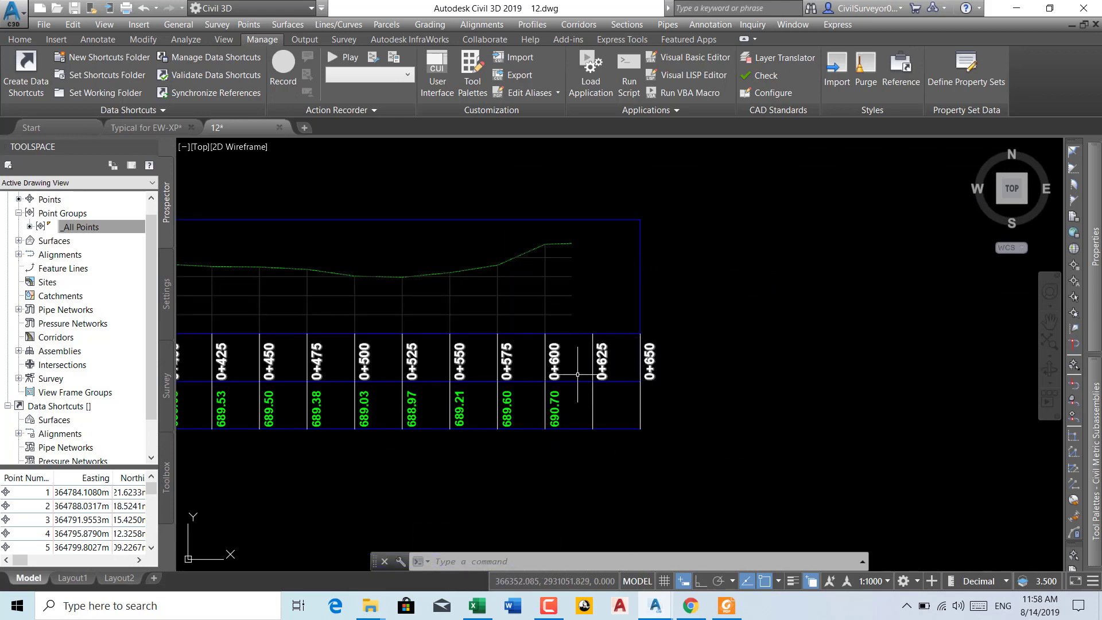
pyautogui.click(616, 219)
pyautogui.scroll(-2, 693, 204)
pyautogui.rightClick(693, 204)
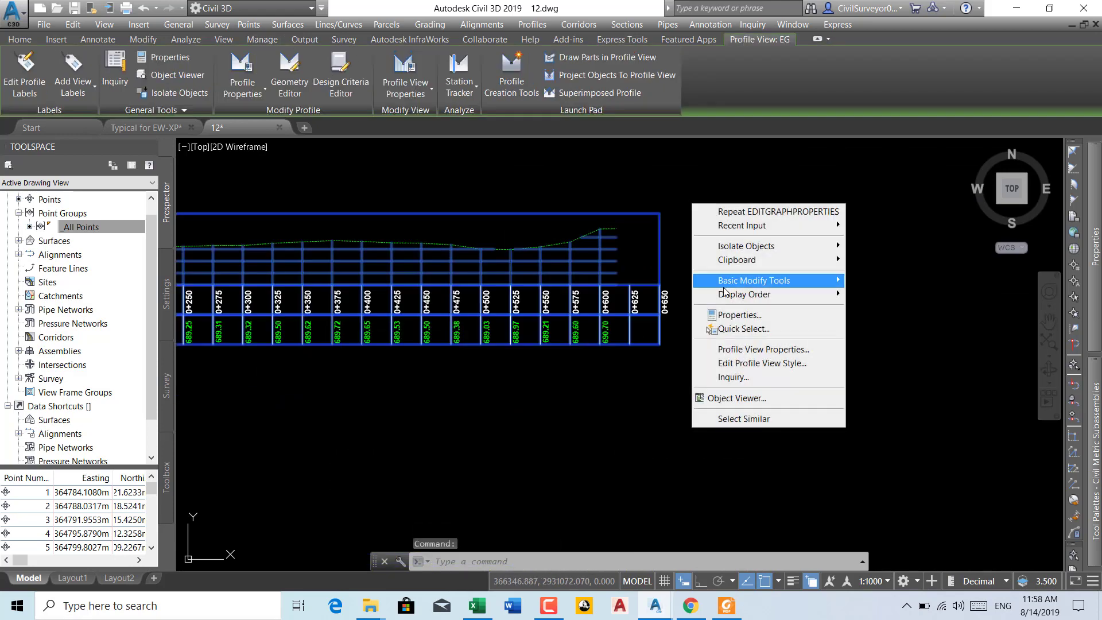
pyautogui.click(781, 350)
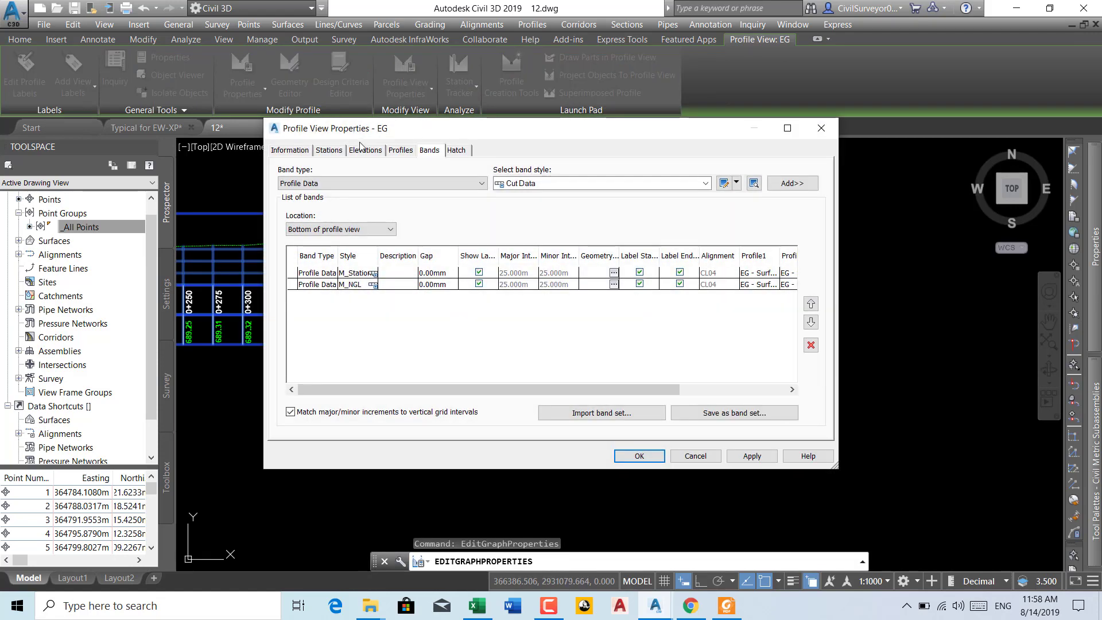
# - Set a user-specified station range ending at 614 and apply it
pyautogui.click(334, 154)
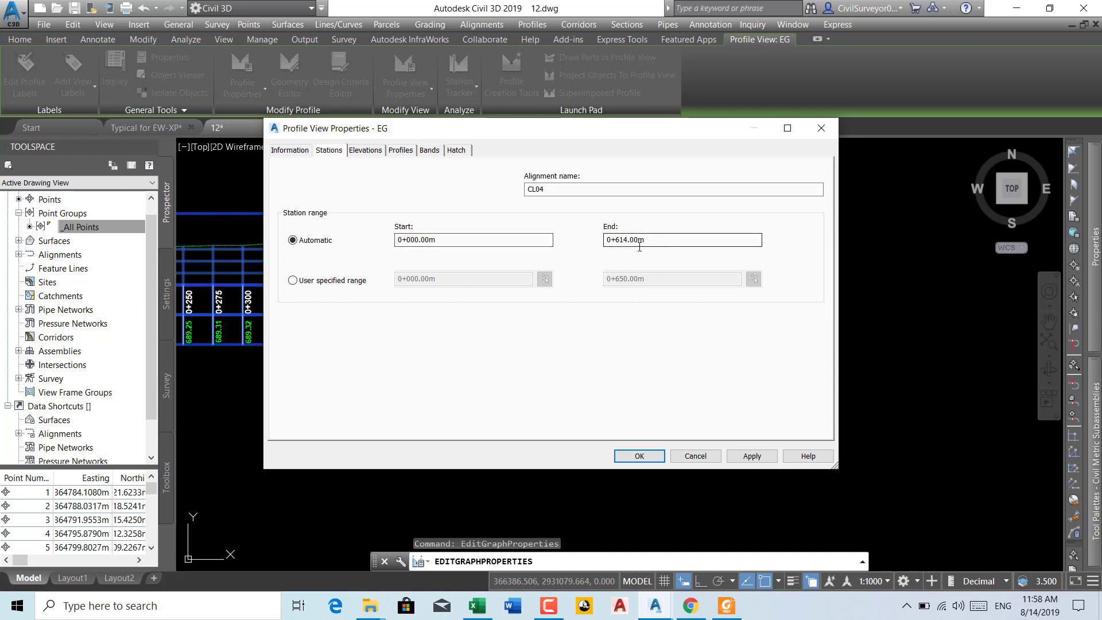
pyautogui.click(320, 281)
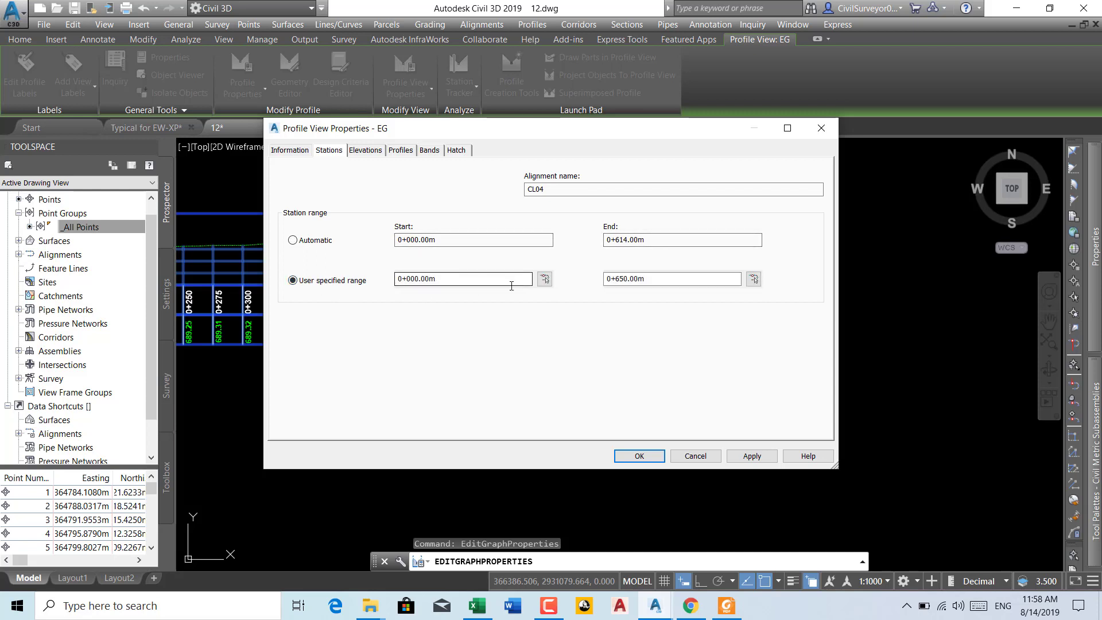
pyautogui.doubleClick(660, 279)
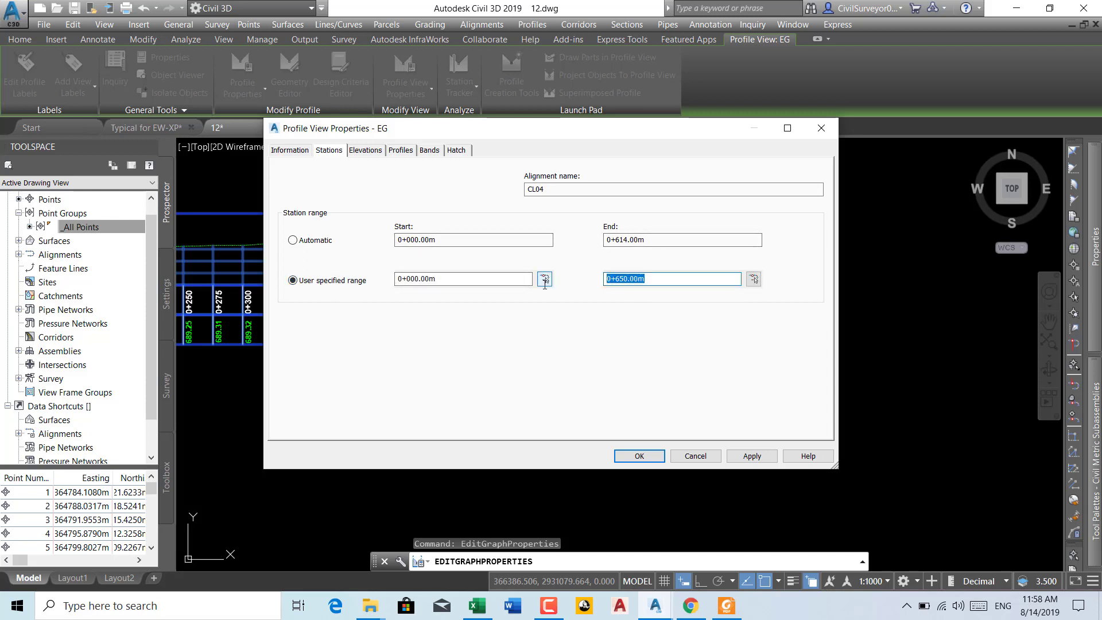
pyautogui.write('614')
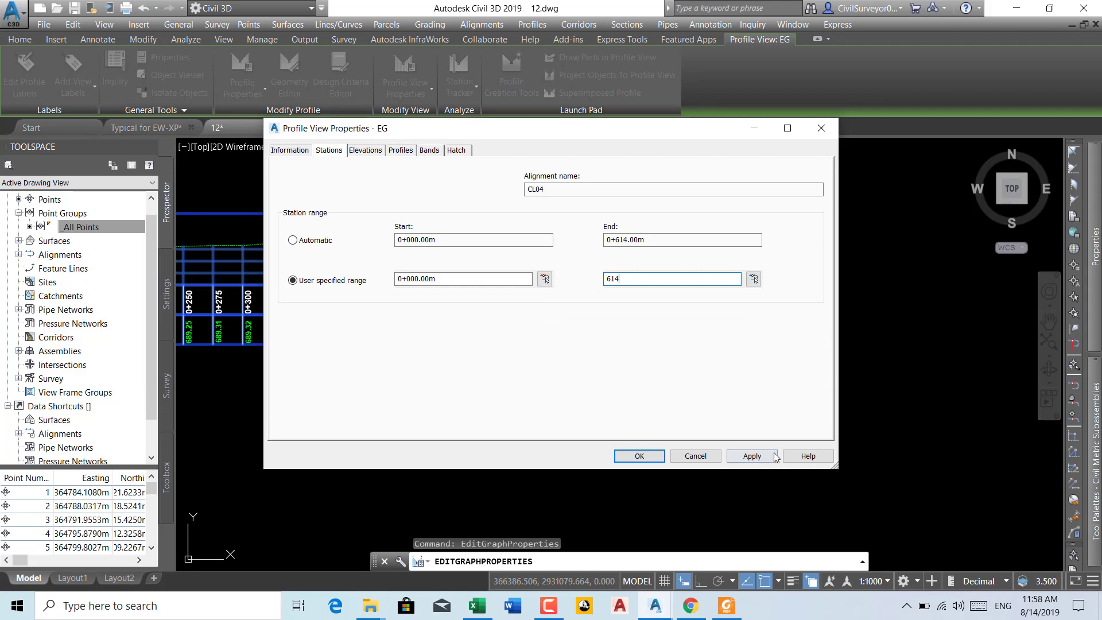
pyautogui.click(774, 456)
pyautogui.click(643, 457)
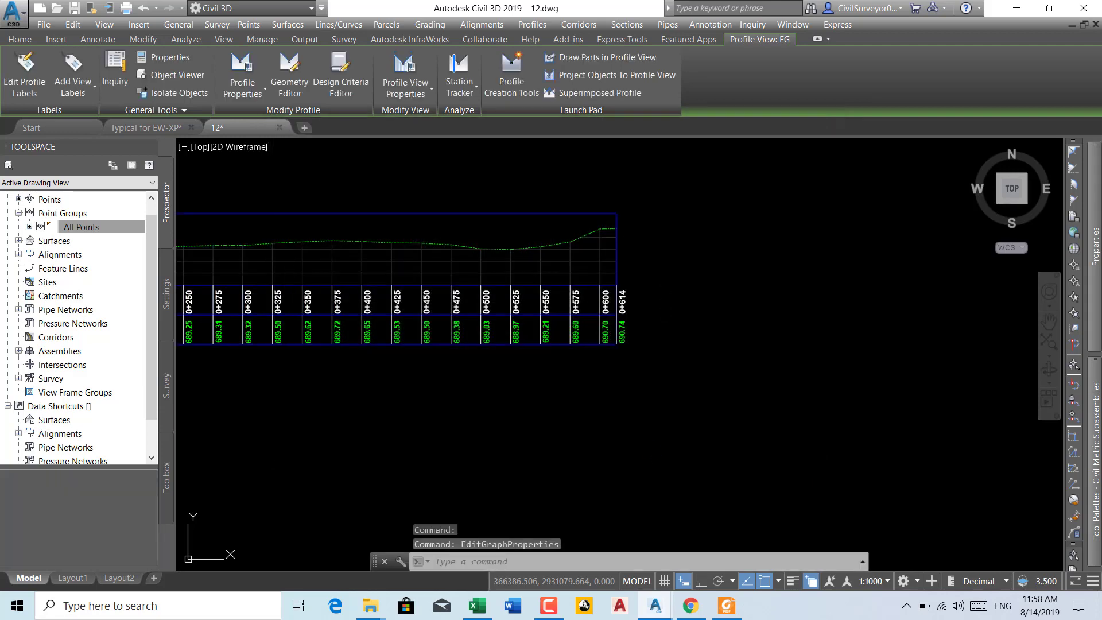
# - Pan and zoom to inspect both profile views' elevation labels and Datum bands
pyautogui.scroll(-4, 646, 235)
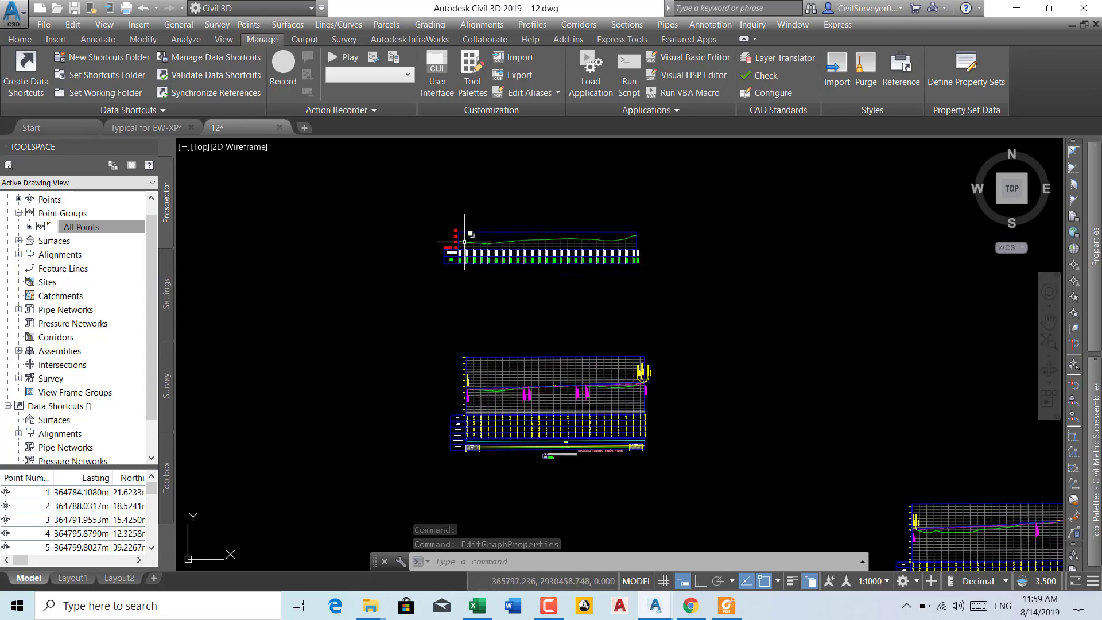
pyautogui.scroll(5, 465, 241)
pyautogui.scroll(-3, 450, 425)
pyautogui.scroll(3, 454, 457)
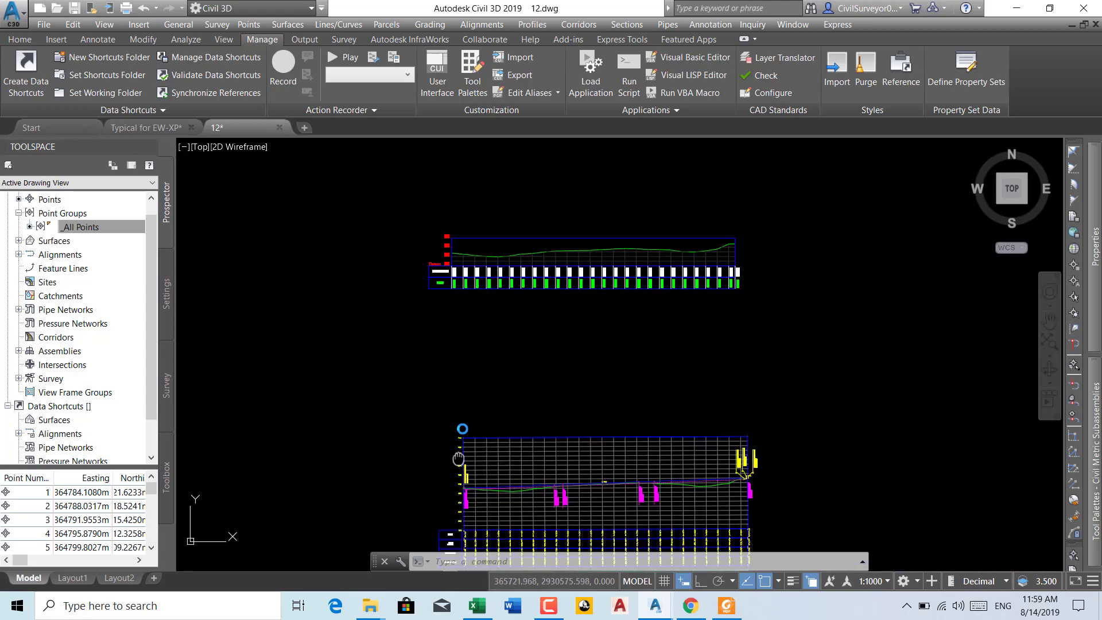
pyautogui.moveTo(458, 459); pyautogui.dragTo(477, 423, button='middle')
pyautogui.scroll(10, 477, 421)
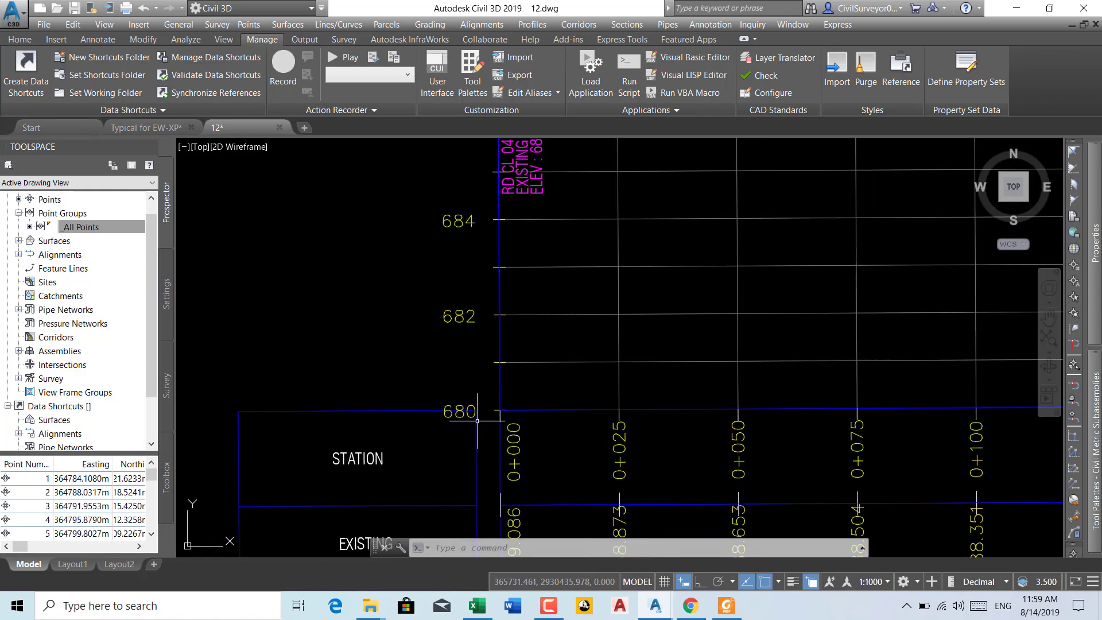
pyautogui.scroll(-6, 477, 420)
pyautogui.scroll(6, 476, 210)
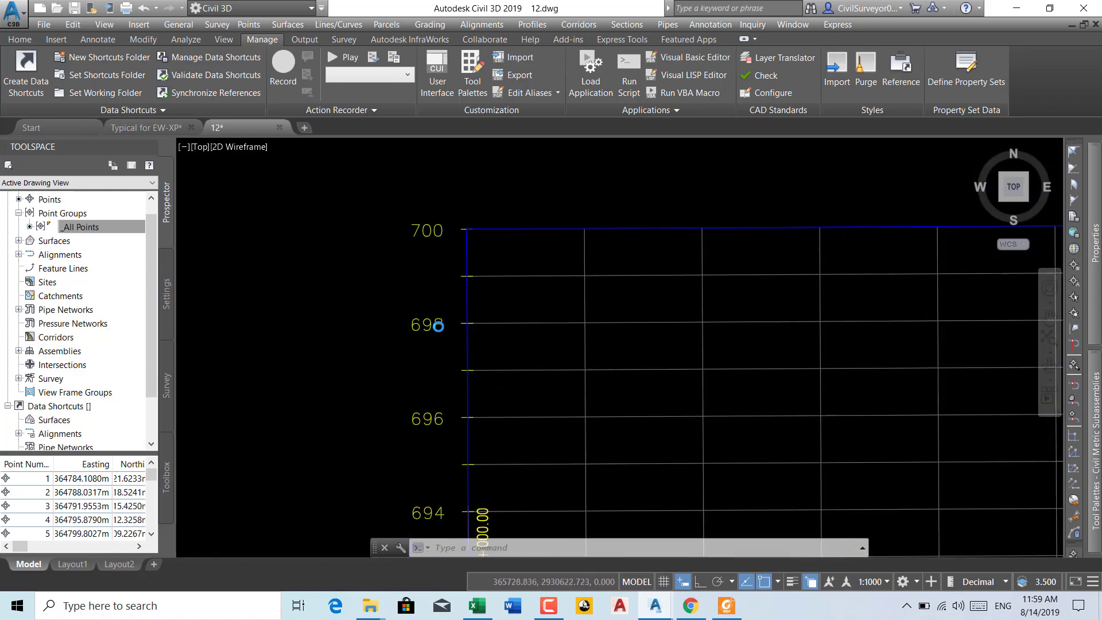
pyautogui.scroll(-7, 444, 312)
pyautogui.scroll(-6, 444, 313)
pyautogui.scroll(6, 444, 313)
pyautogui.scroll(7, 447, 315)
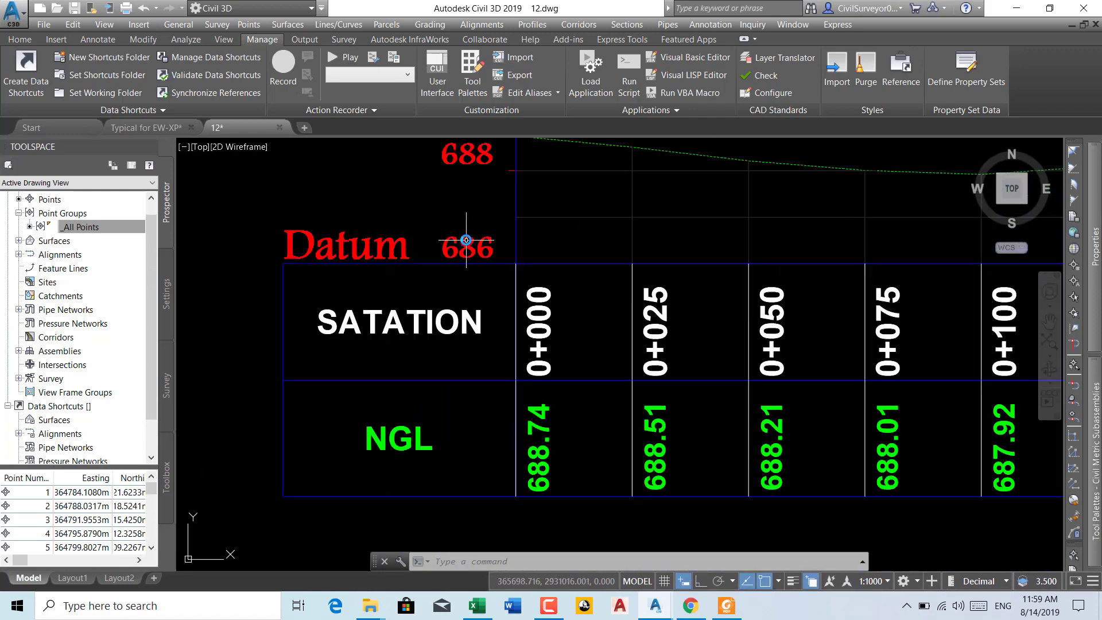
pyautogui.moveTo(443, 344); pyautogui.dragTo(393, 468, button='middle')
pyautogui.scroll(-2, 436, 314)
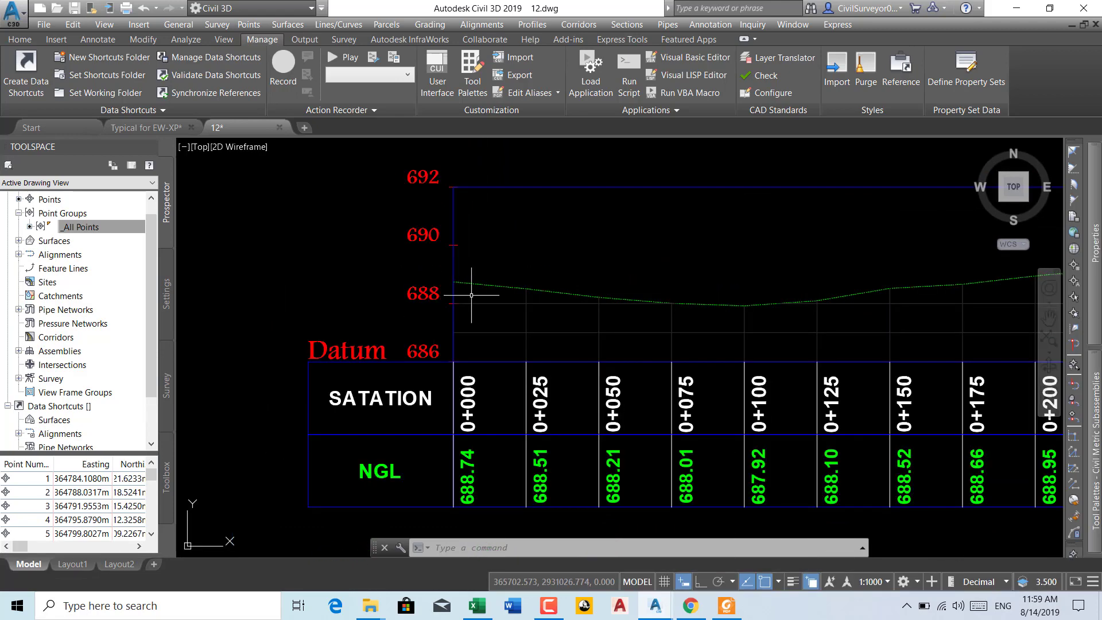
# - Give the EG profile view a user-specified elevation range from 680 to 700
pyautogui.click(531, 187)
pyautogui.rightClick(533, 216)
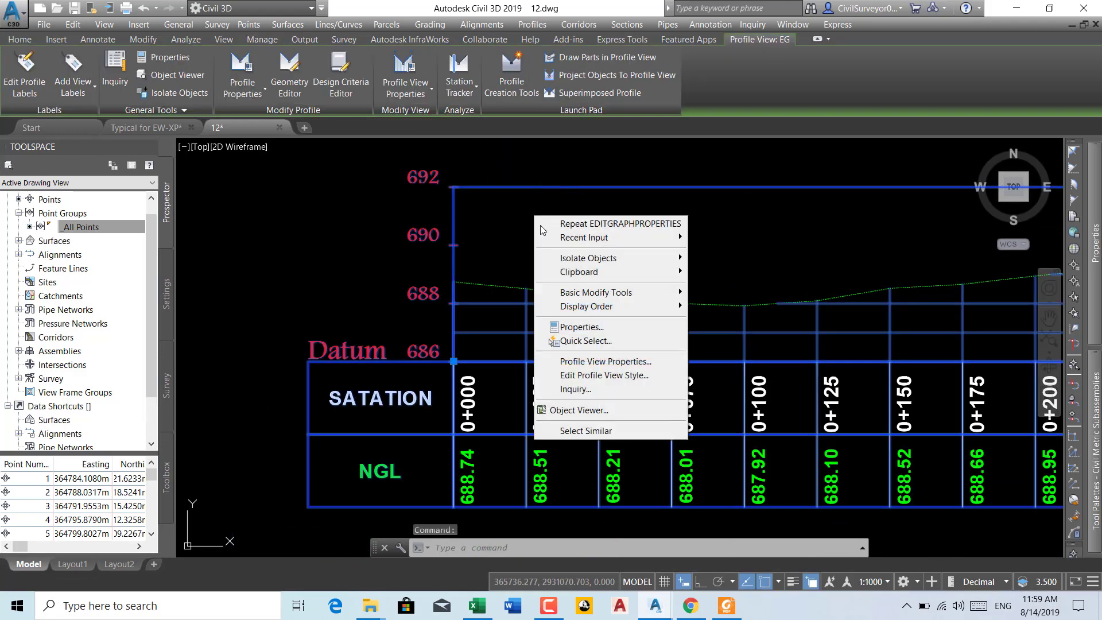
pyautogui.click(630, 362)
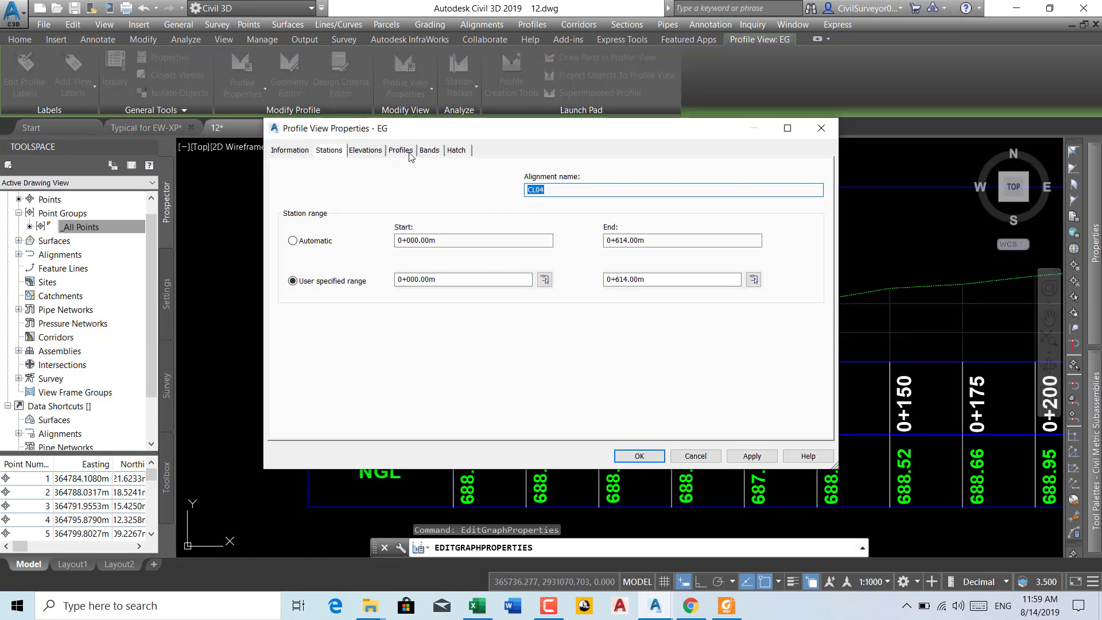
pyautogui.click(365, 151)
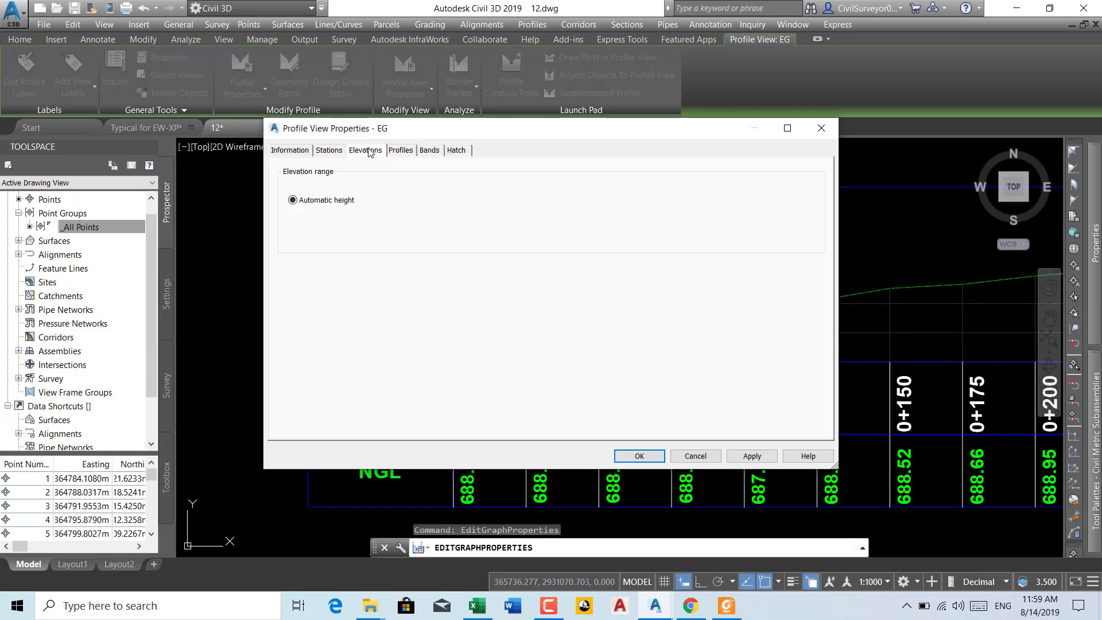
pyautogui.click(321, 234)
pyautogui.write('680')
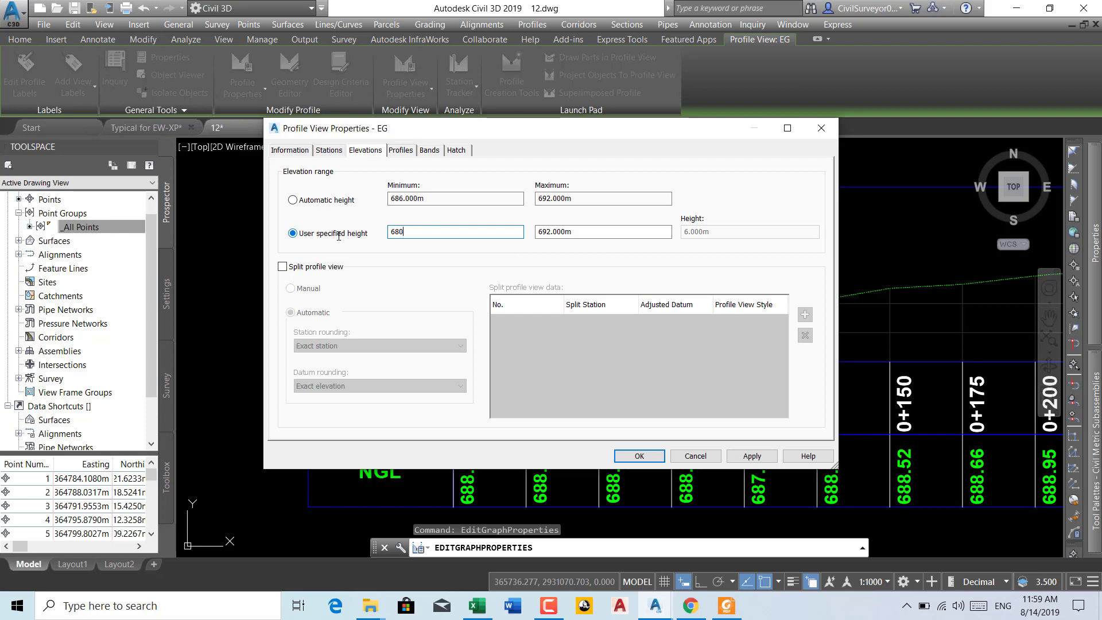
pyautogui.press('Tab')
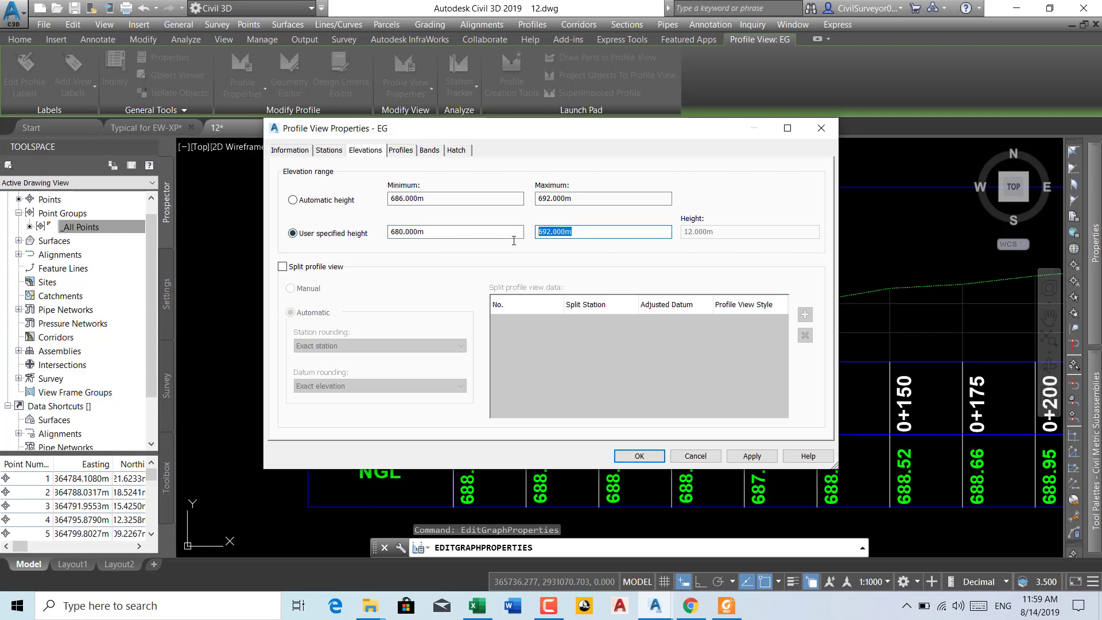
pyautogui.write('700')
pyautogui.click(643, 456)
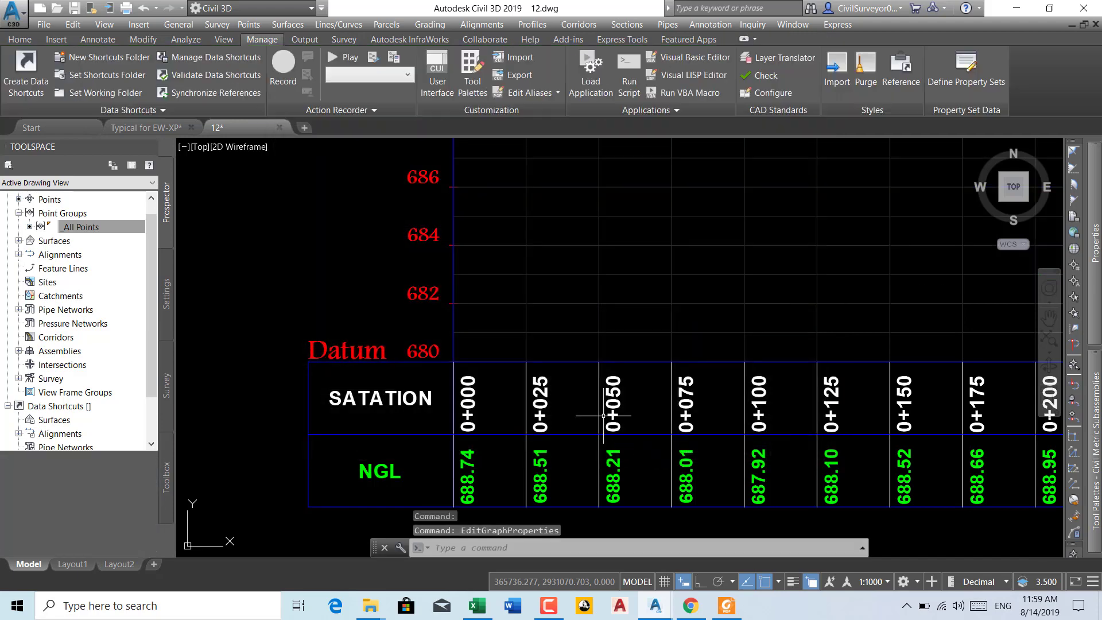
pyautogui.scroll(-5, 513, 355)
pyautogui.moveTo(591, 413); pyautogui.dragTo(596, 318, button='middle')
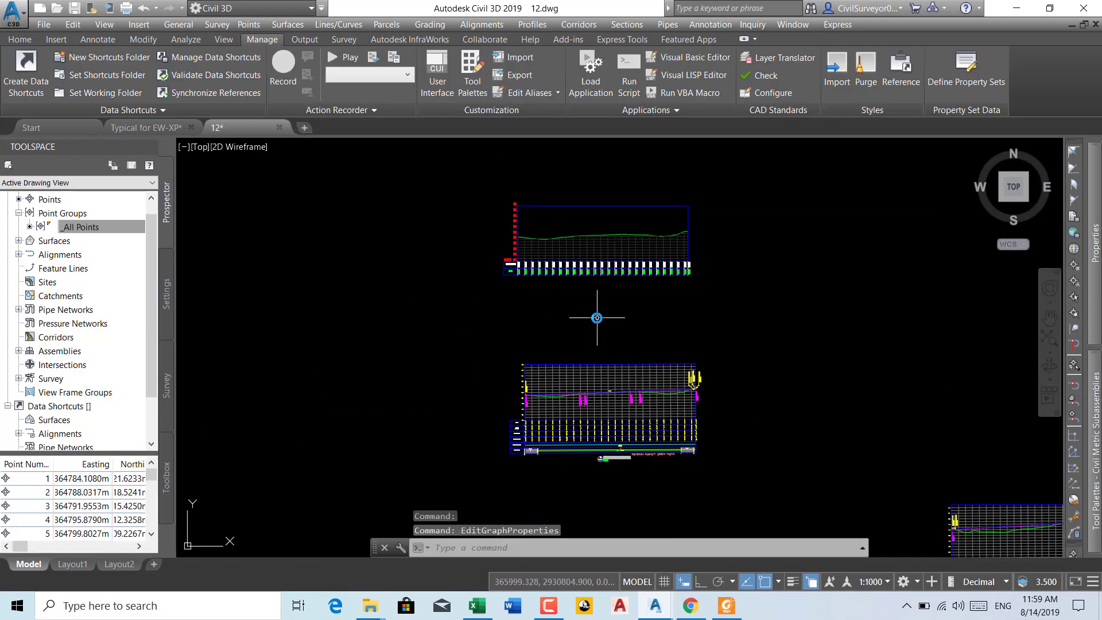
pyautogui.click(19, 40)
pyautogui.scroll(-2, 643, 235)
pyautogui.scroll(-2, 643, 236)
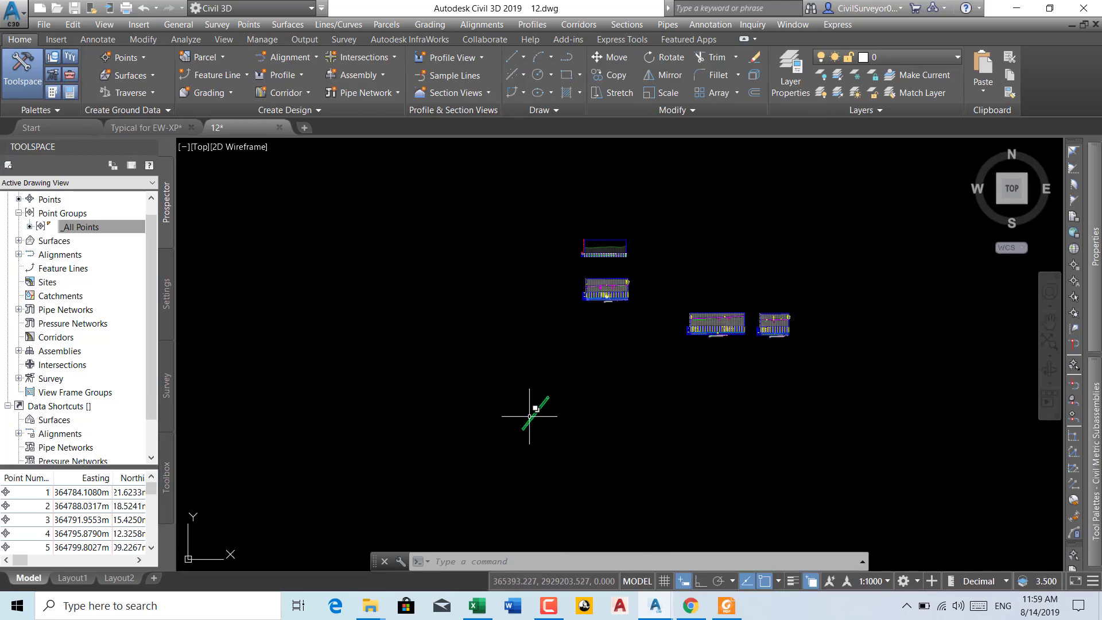
pyautogui.scroll(4, 594, 236)
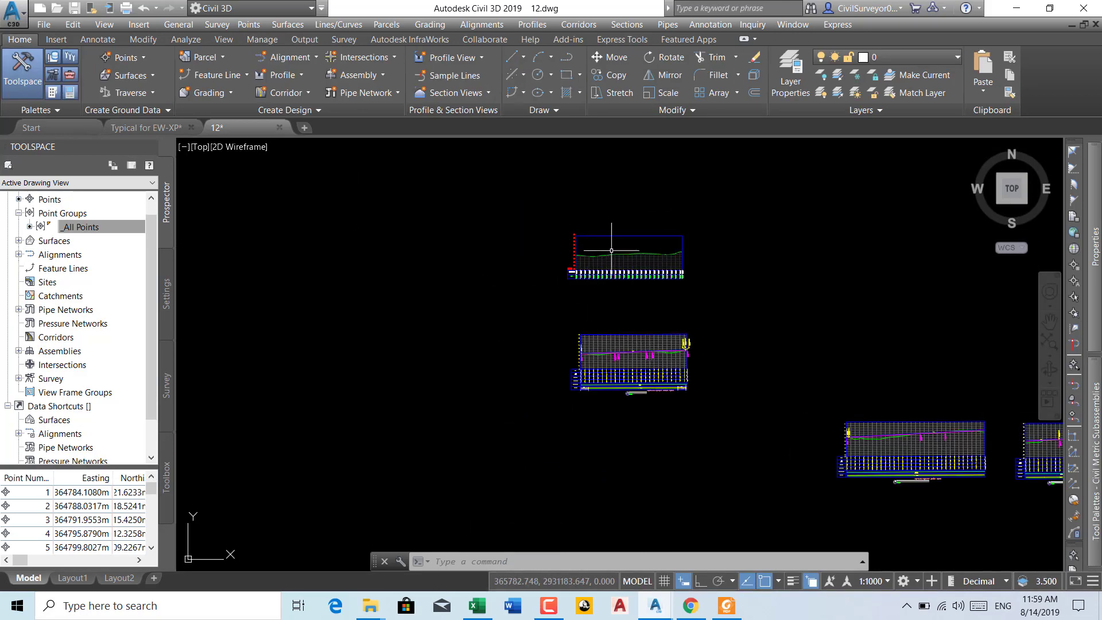
pyautogui.scroll(2, 616, 361)
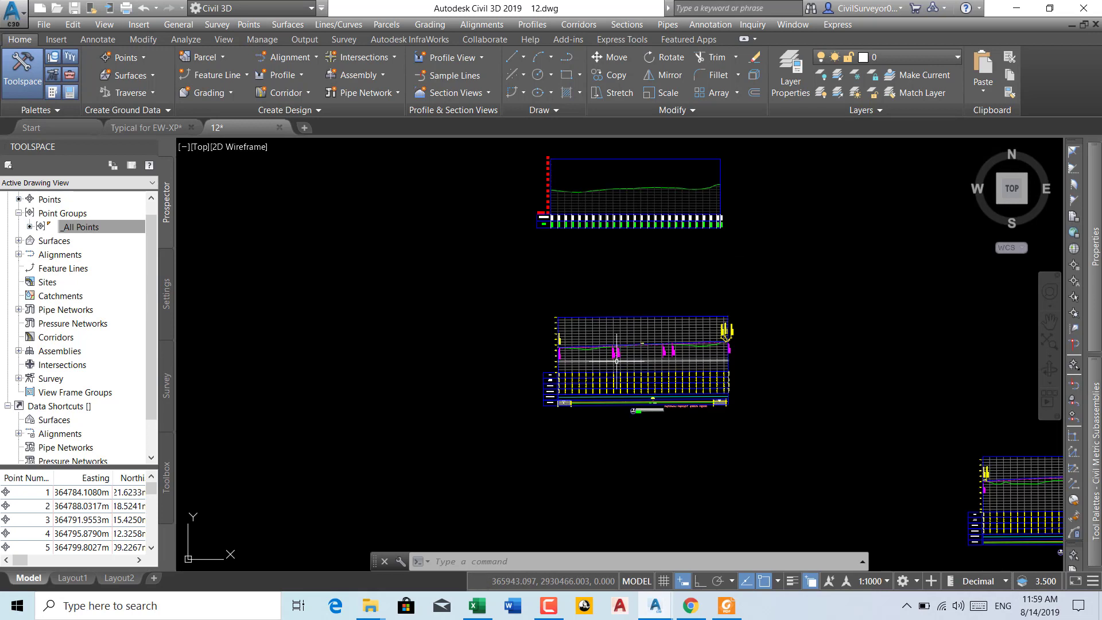
pyautogui.moveTo(617, 349)
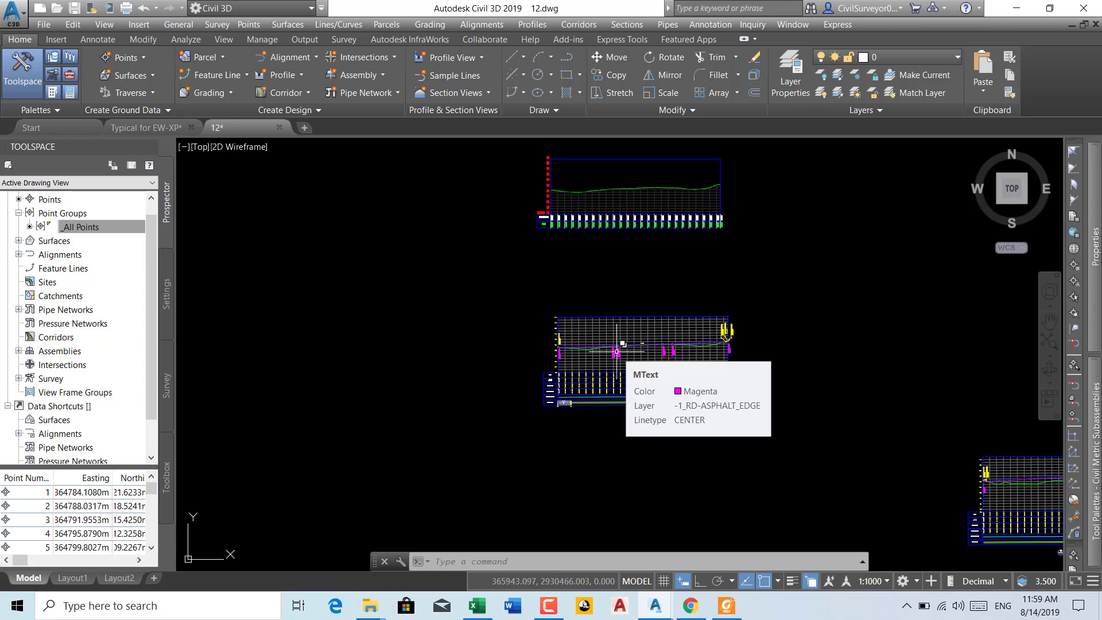
pyautogui.scroll(2, 644, 430)
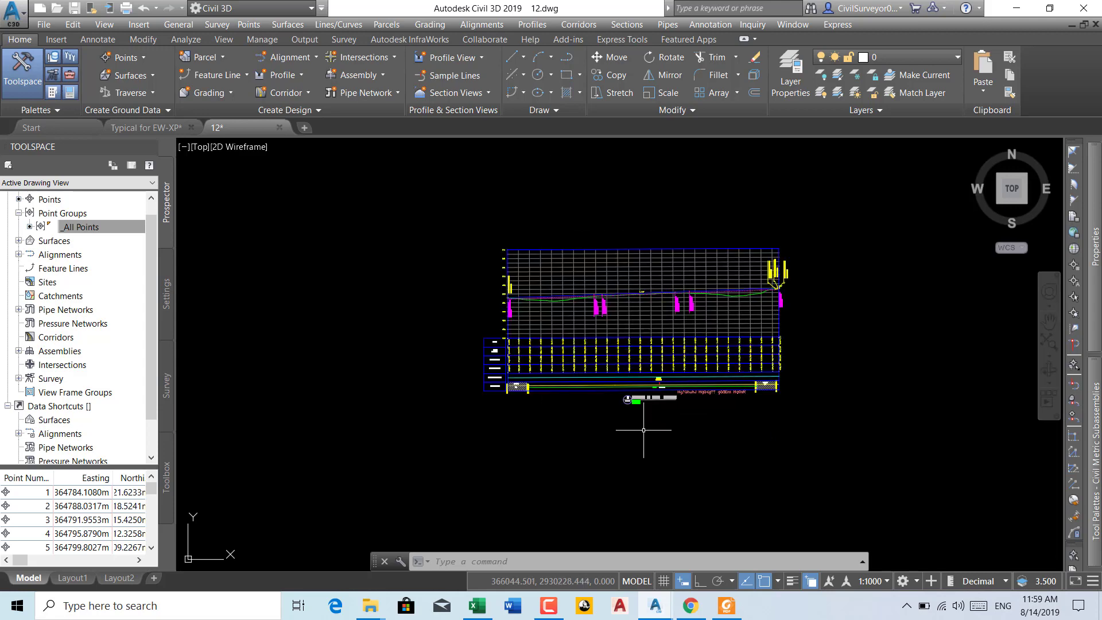
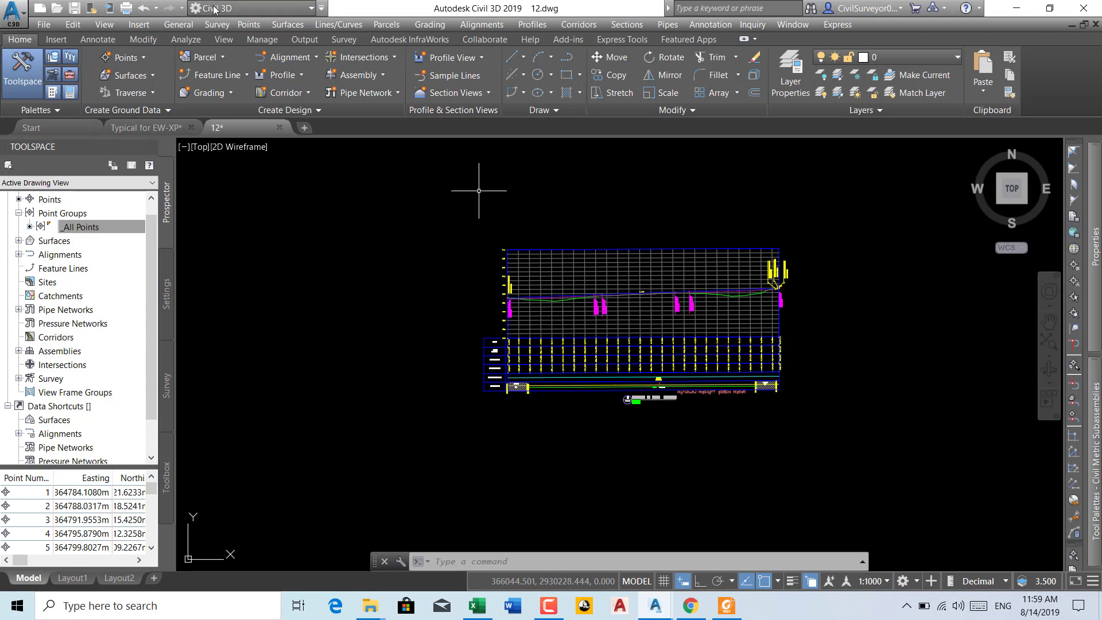
# - Start a model plot using the DWG To PDF.pc3 plotter, keeping ANSI A paper
pyautogui.click(126, 8)
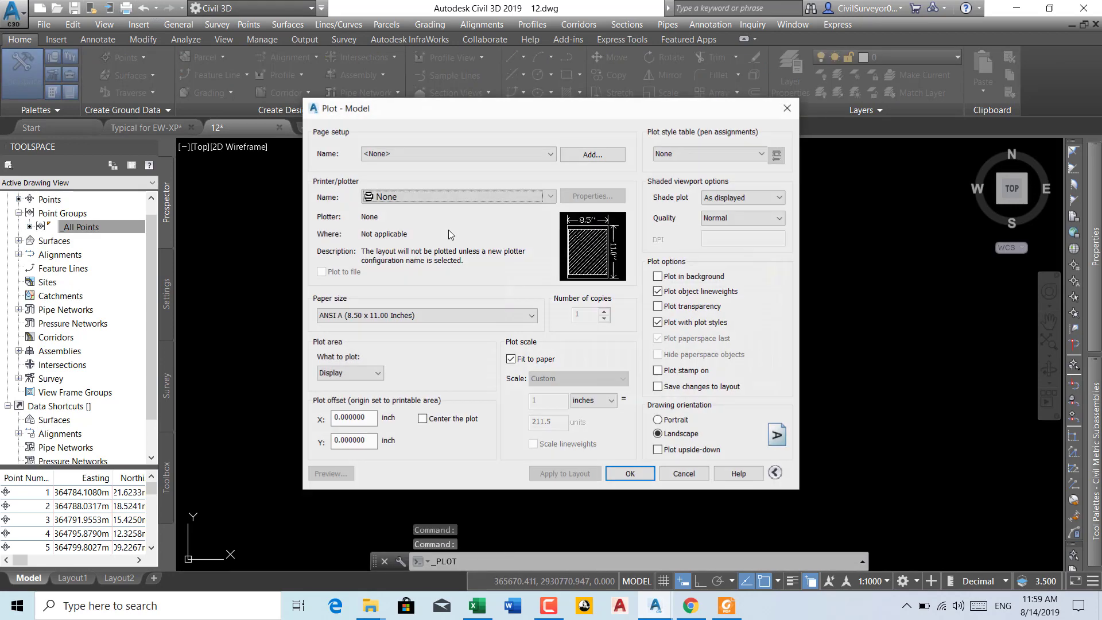
pyautogui.click(443, 154)
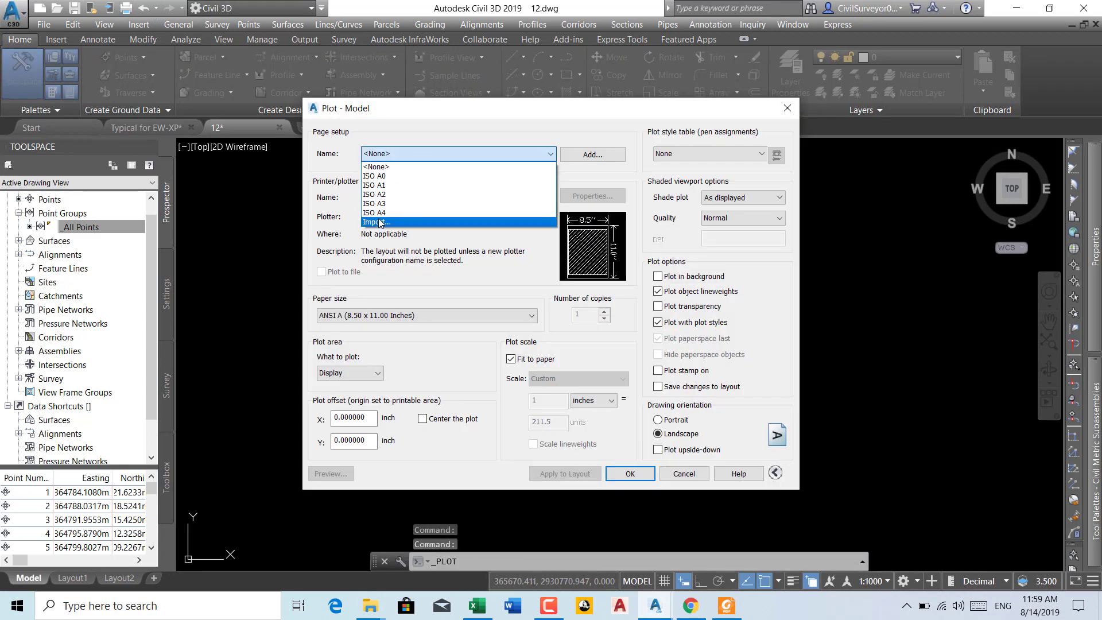
pyautogui.click(402, 167)
pyautogui.click(413, 196)
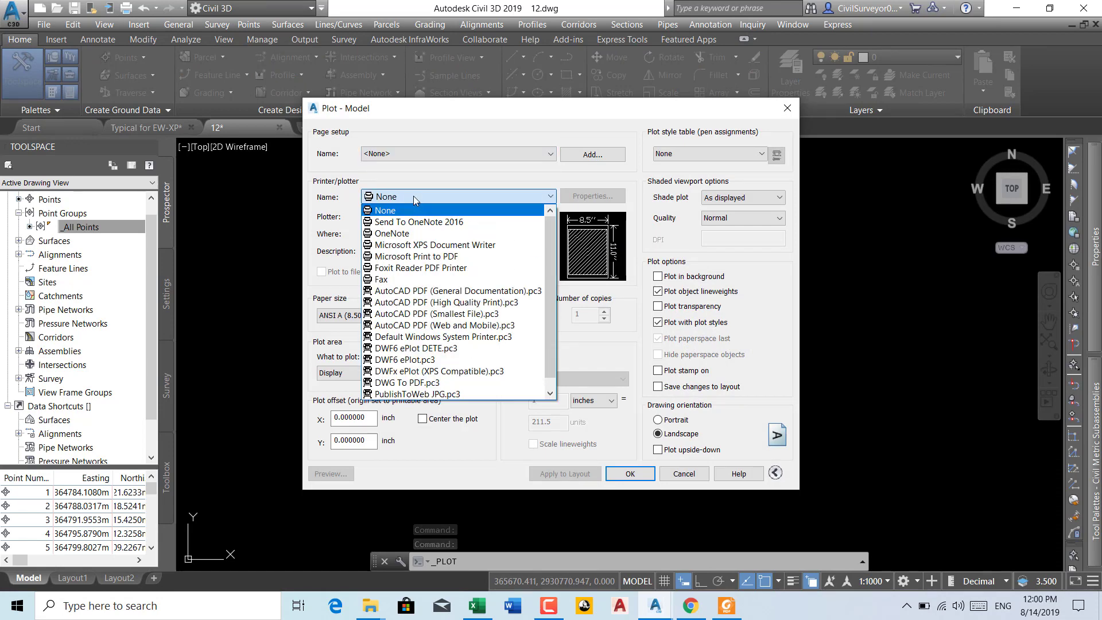
pyautogui.click(419, 383)
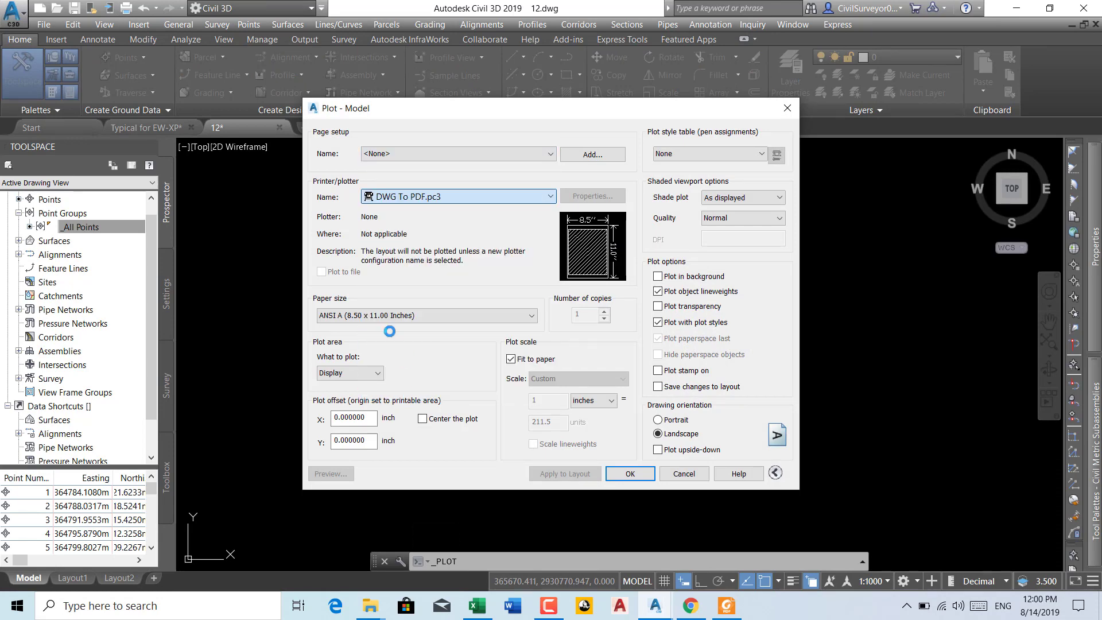
pyautogui.click(515, 316)
pyautogui.click(520, 319)
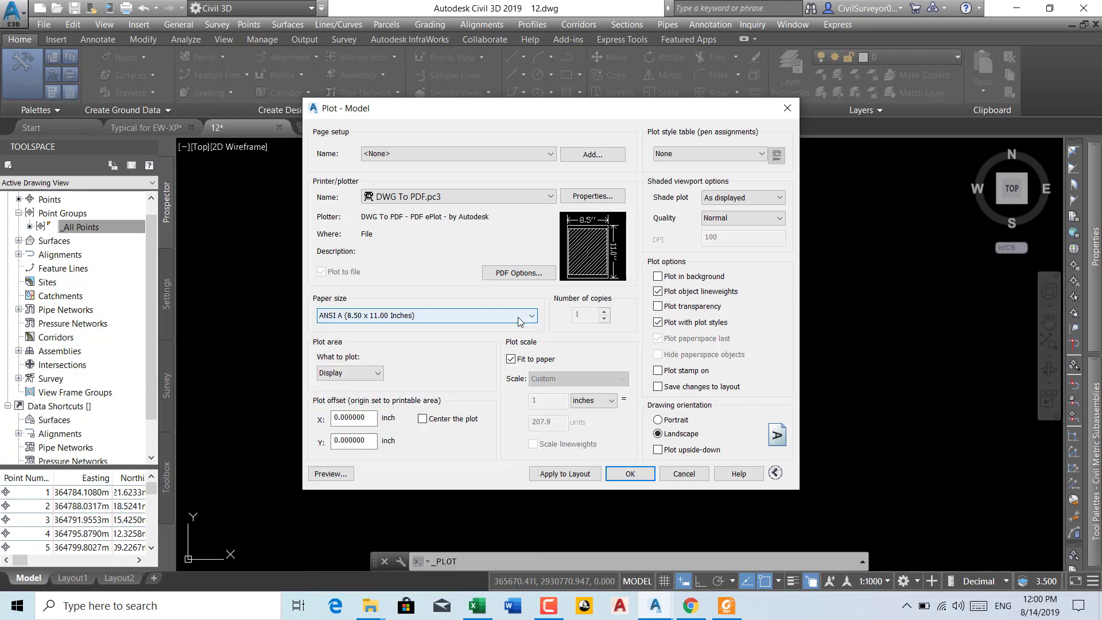
pyautogui.click(350, 372)
# - Set the plot area to a window drawn around the profile view
pyautogui.click(339, 416)
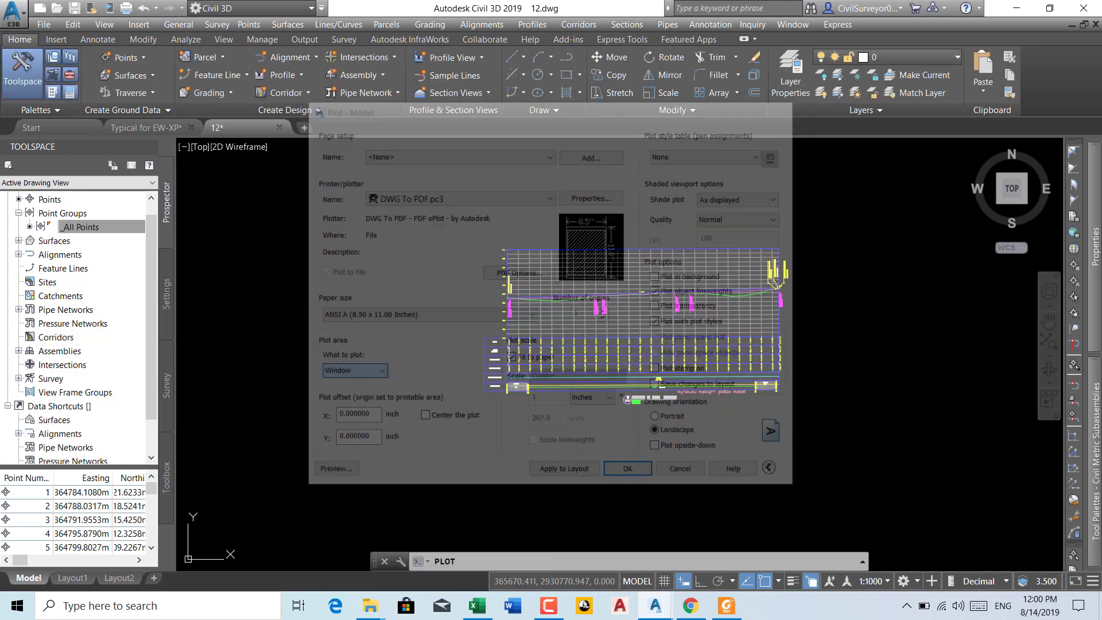
pyautogui.click(461, 227)
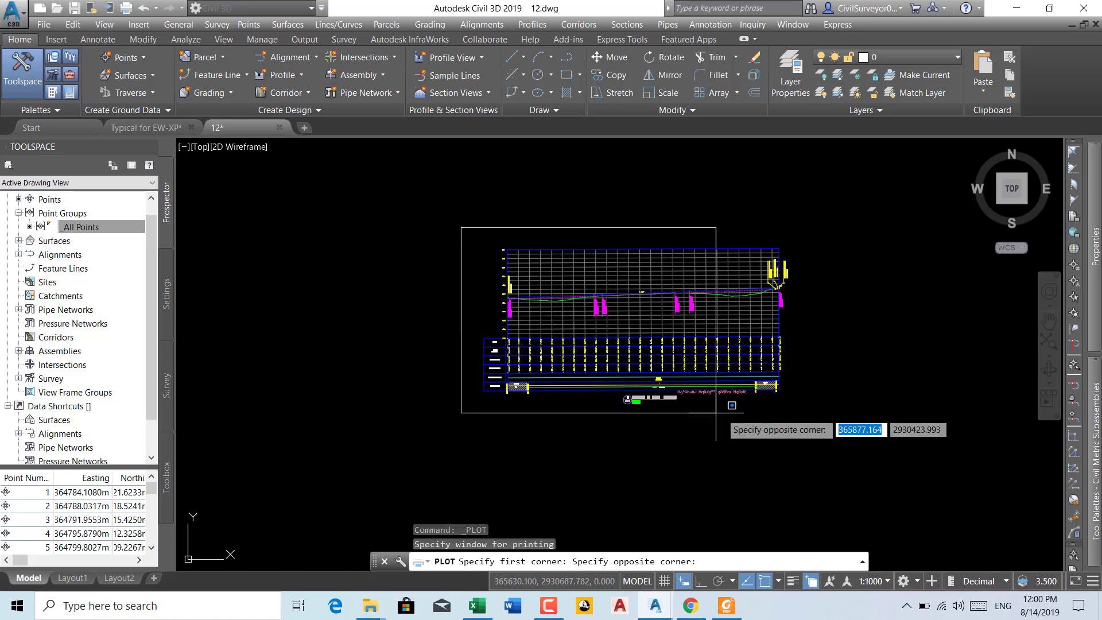
pyautogui.click(804, 421)
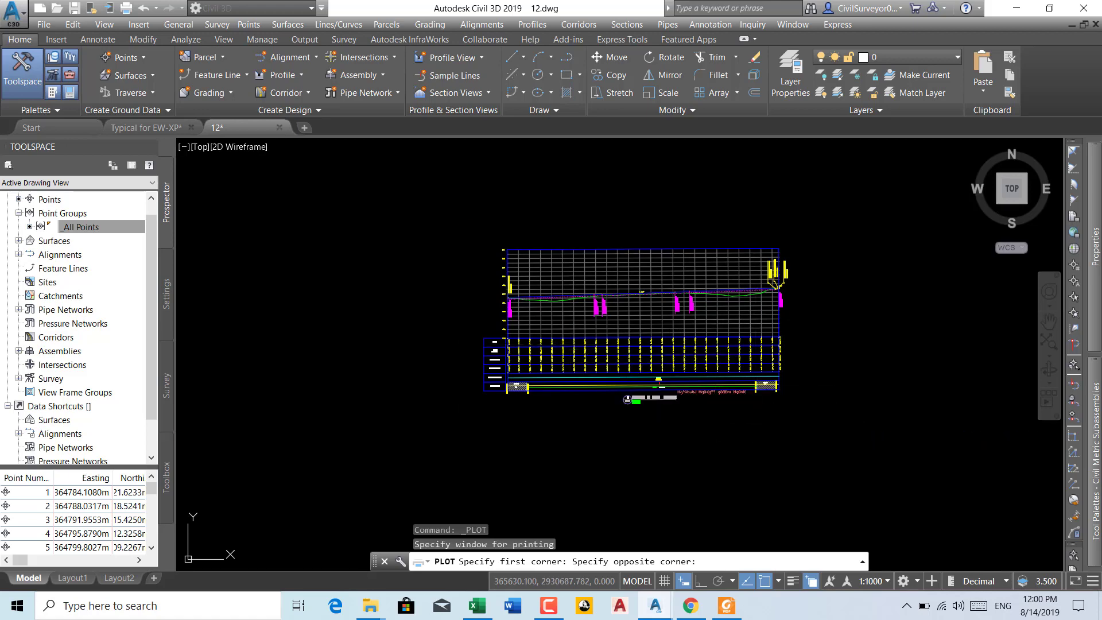
# - Choose ISO A3 paper, centre the plot, and preview the sheet
pyautogui.click(504, 322)
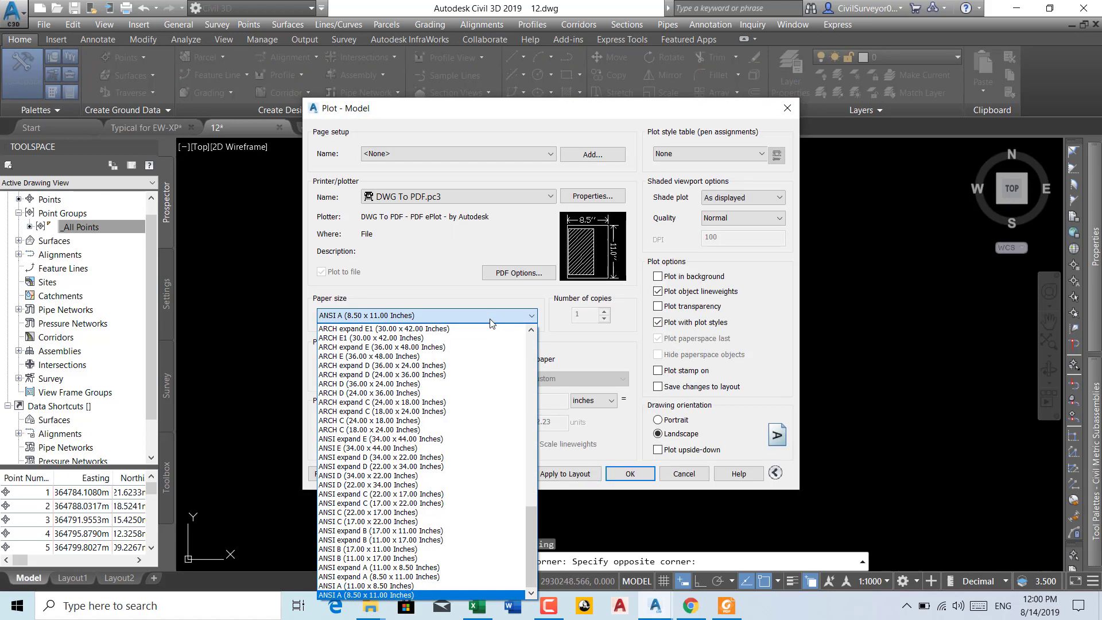
pyautogui.scroll(3, 433, 402)
pyautogui.scroll(3, 433, 431)
pyautogui.scroll(3, 422, 361)
pyautogui.scroll(3, 422, 362)
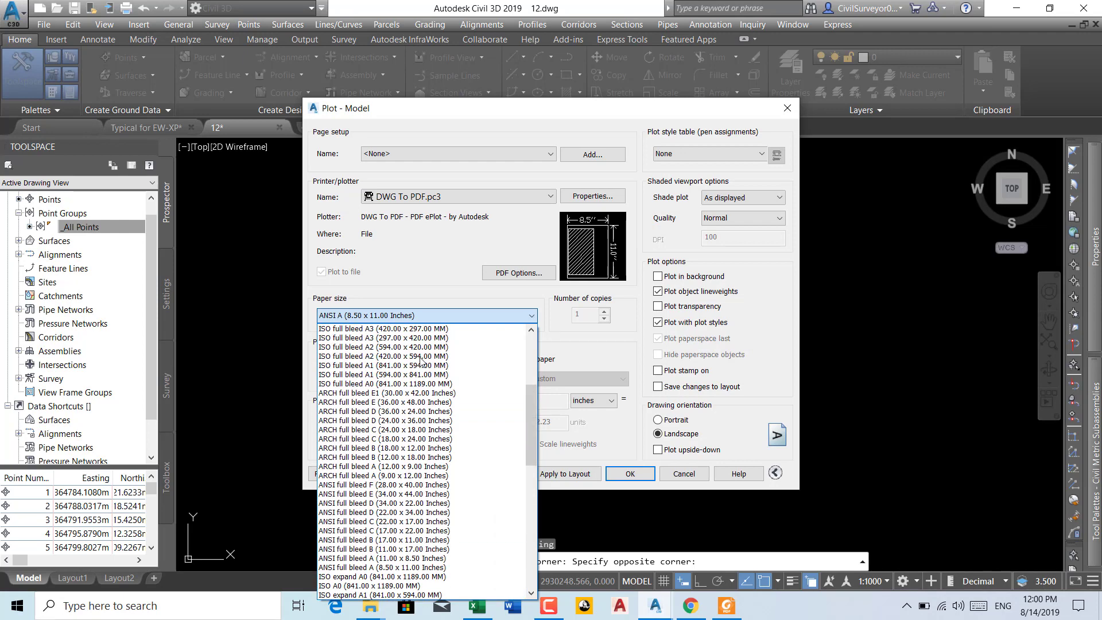
pyautogui.scroll(4, 377, 400)
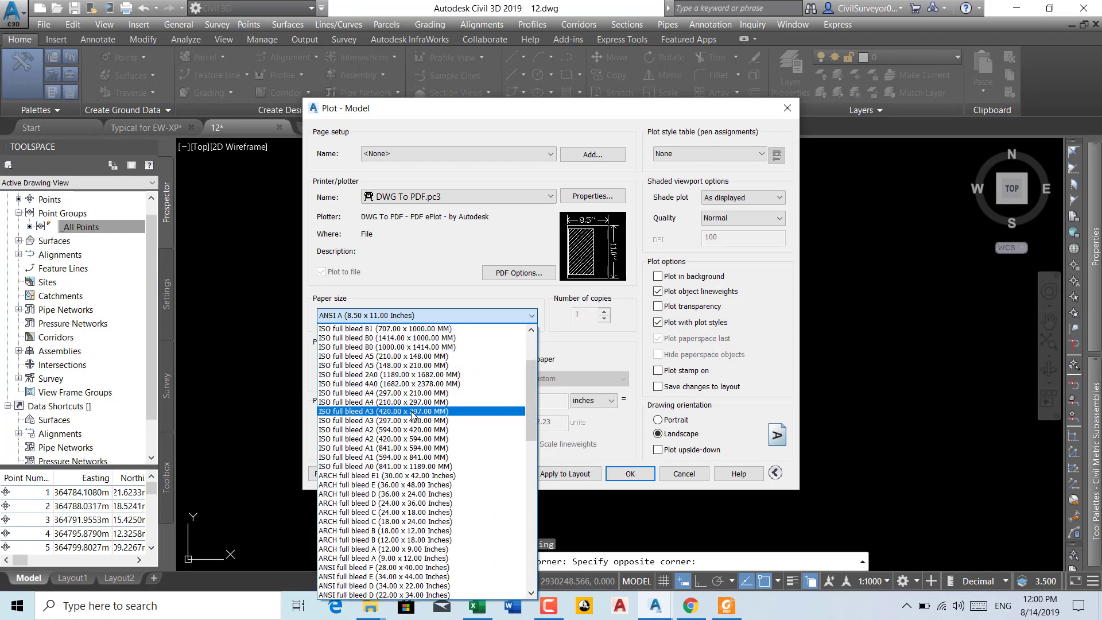
pyautogui.scroll(1, 413, 416)
pyautogui.scroll(2, 413, 415)
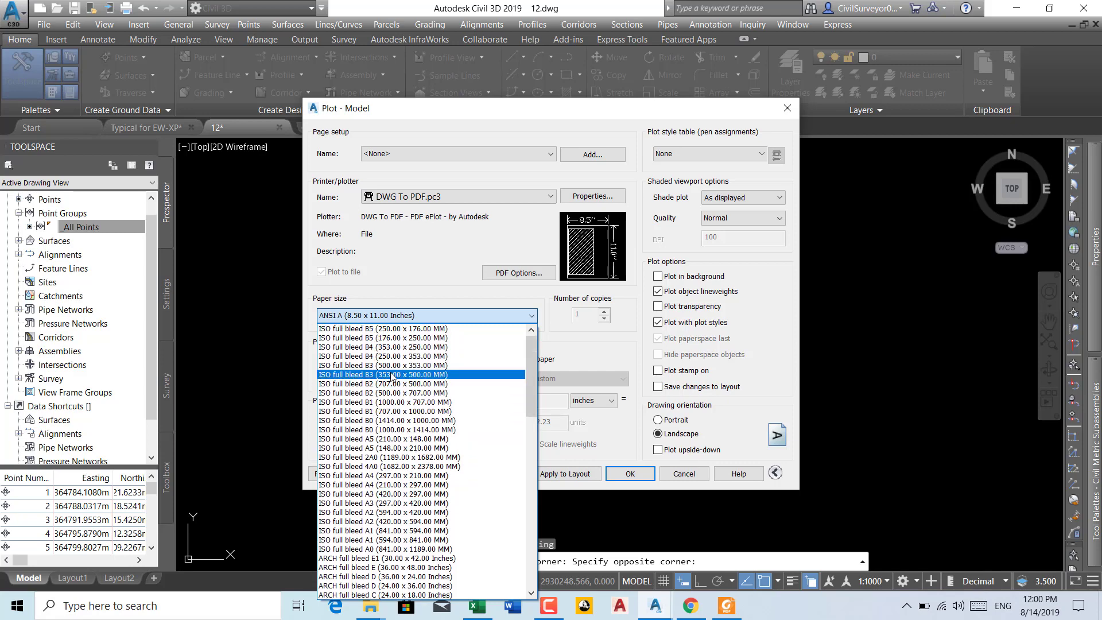
pyautogui.scroll(-3, 390, 379)
pyautogui.scroll(-4, 401, 436)
pyautogui.scroll(-3, 413, 488)
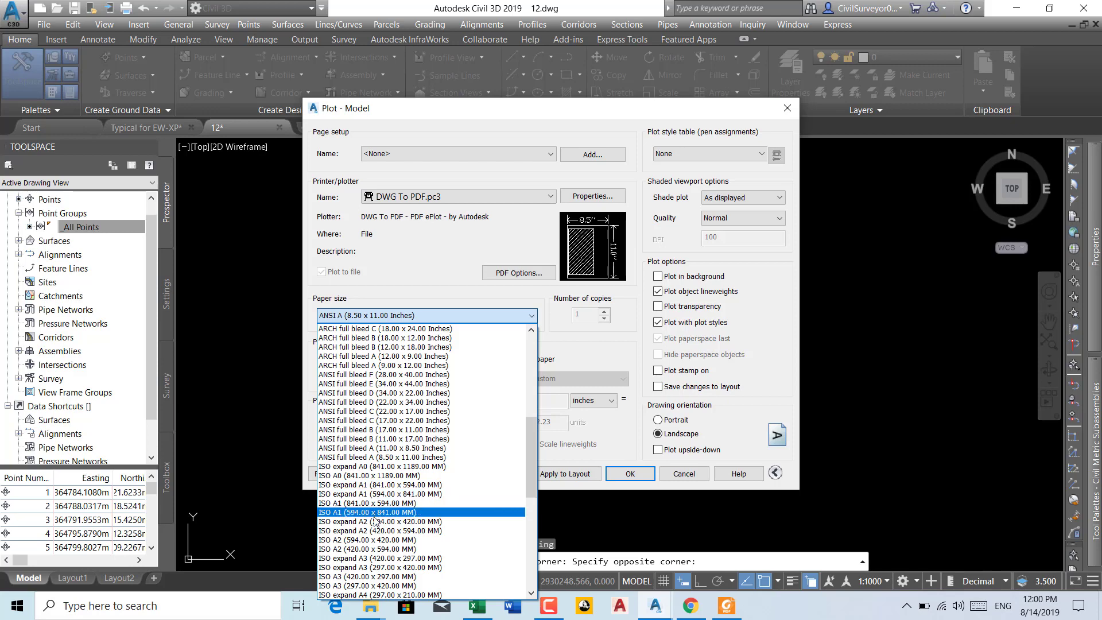
pyautogui.click(389, 586)
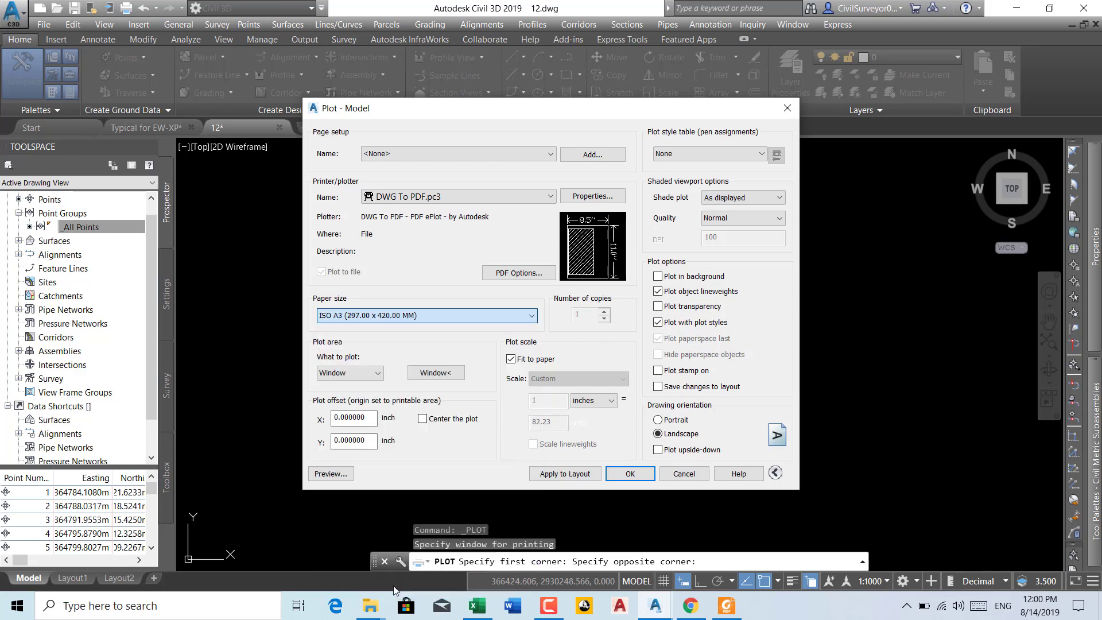
pyautogui.click(423, 419)
pyautogui.click(327, 474)
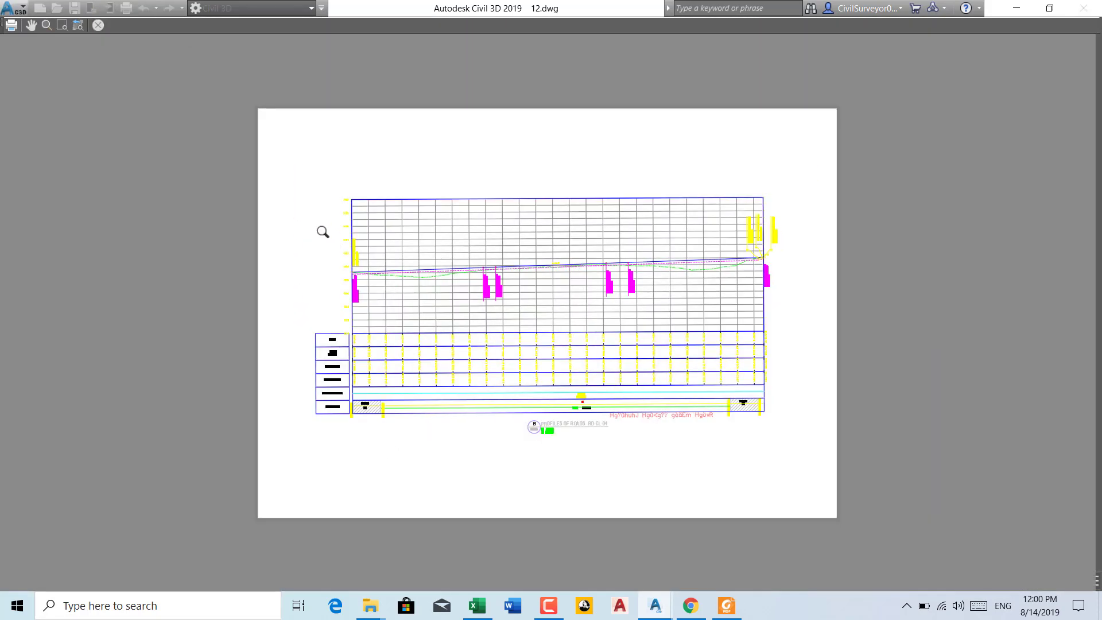
# - Plot the previewed sheet to 'CL-04 PROFILE.pdf' in the Desktop civil folder
pyautogui.rightClick(323, 231)
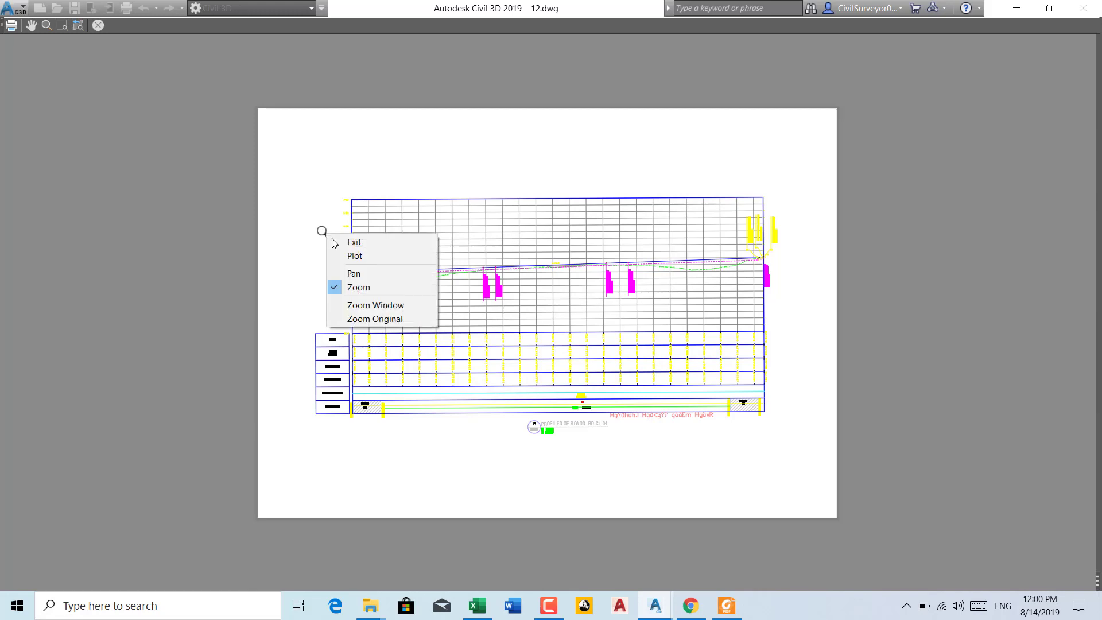
pyautogui.click(366, 257)
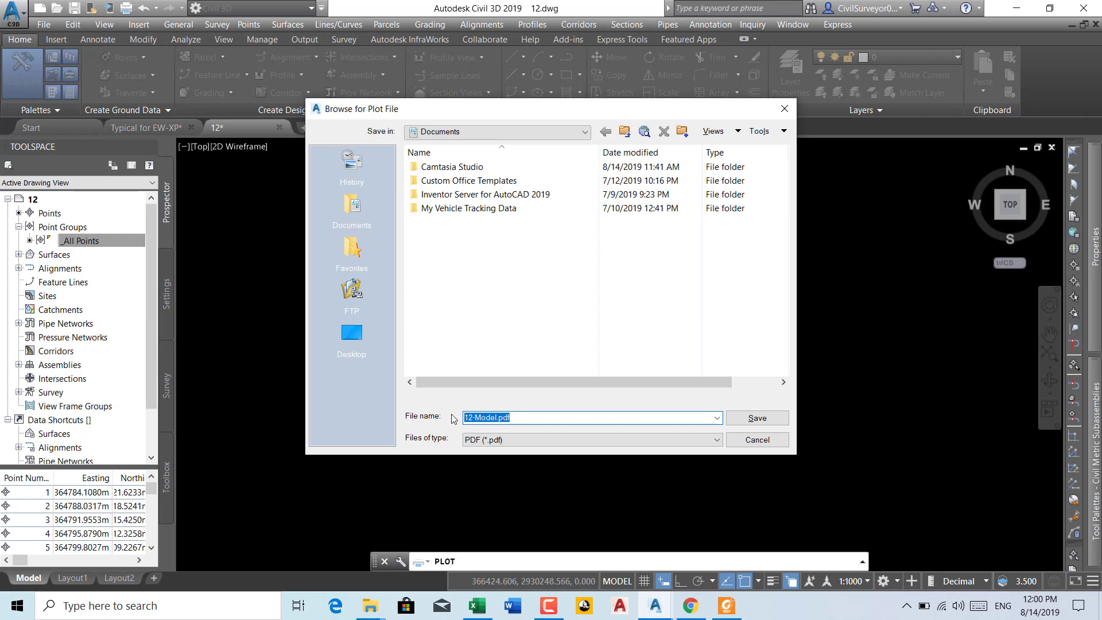
pyautogui.click(503, 421)
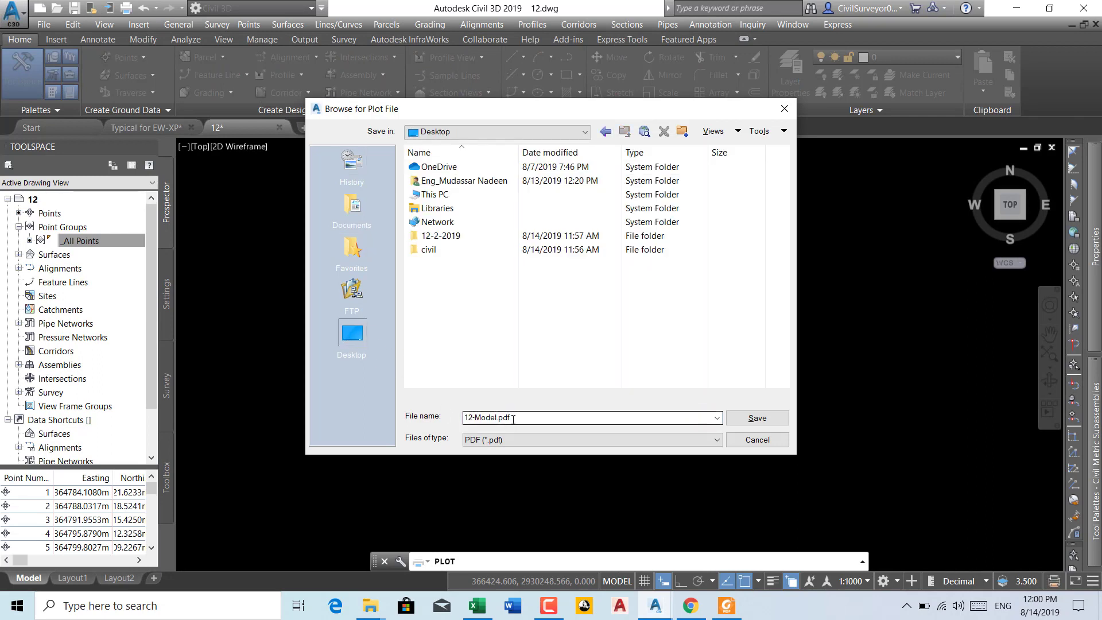
pyautogui.doubleClick(513, 420)
pyautogui.write('C')
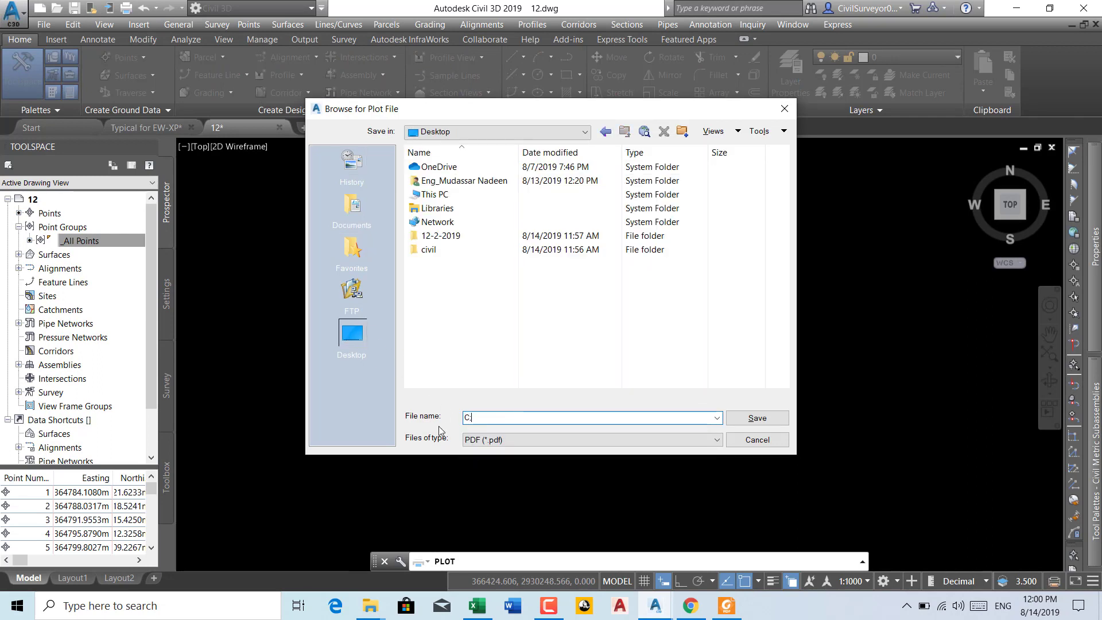
pyautogui.write('L-04 PROF')
pyautogui.write('ILE')
pyautogui.doubleClick(424, 251)
pyautogui.click(744, 419)
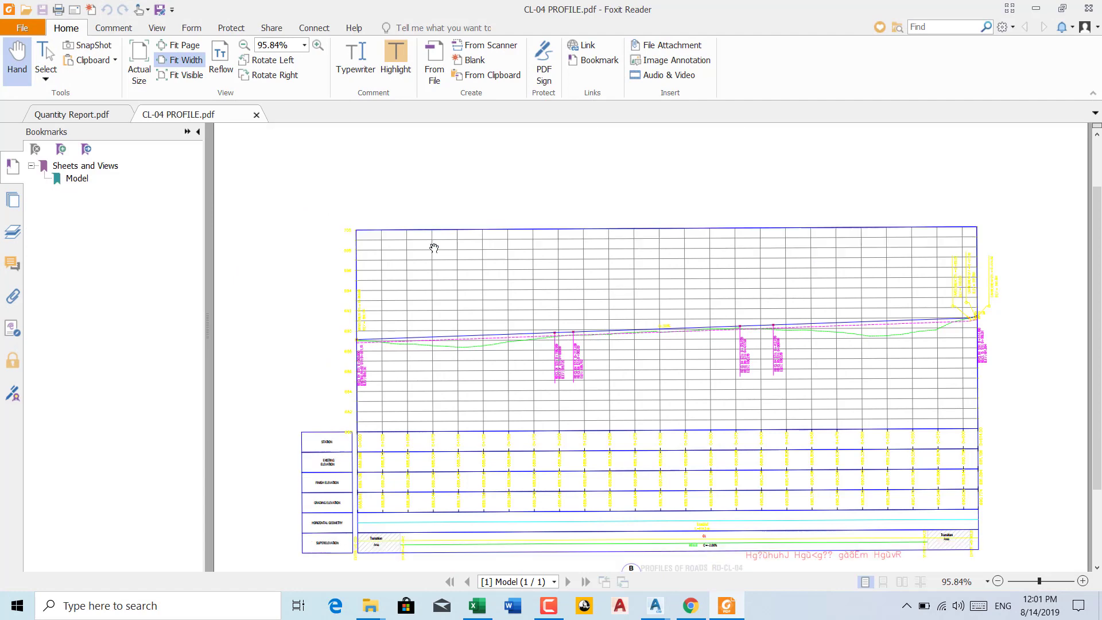
# - Scroll through CL-04 PROFILE.pdf in Foxit Reader, then return to Civil 3D
pyautogui.scroll(-4, 435, 247)
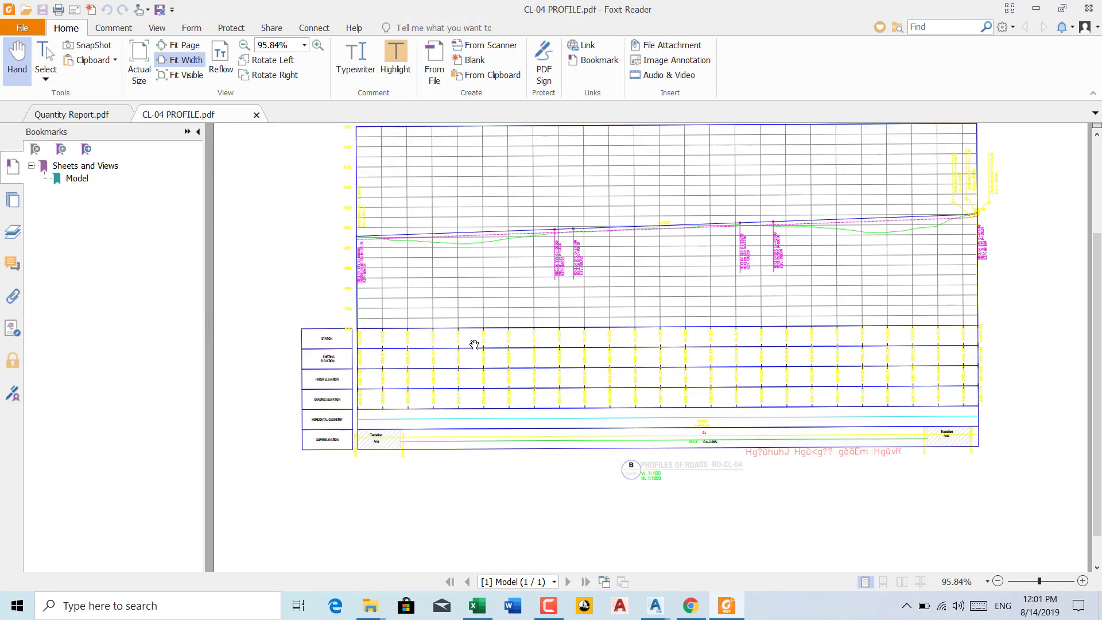
pyautogui.scroll(2, 473, 343)
pyautogui.scroll(-2, 472, 342)
pyautogui.scroll(-1, 472, 342)
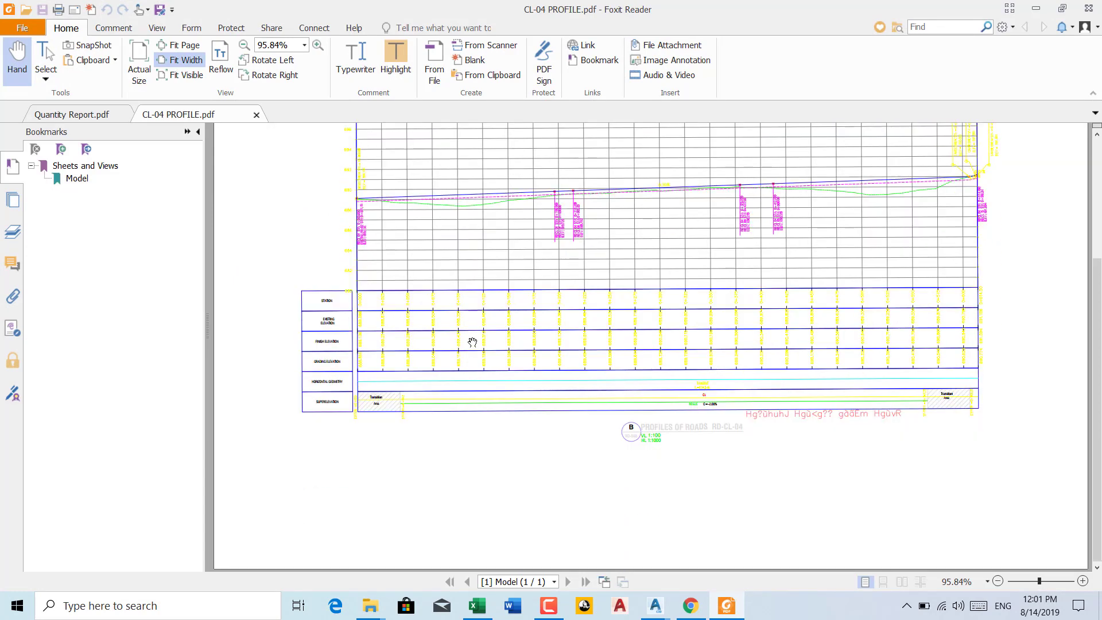
pyautogui.scroll(2, 475, 342)
pyautogui.click(1036, 8)
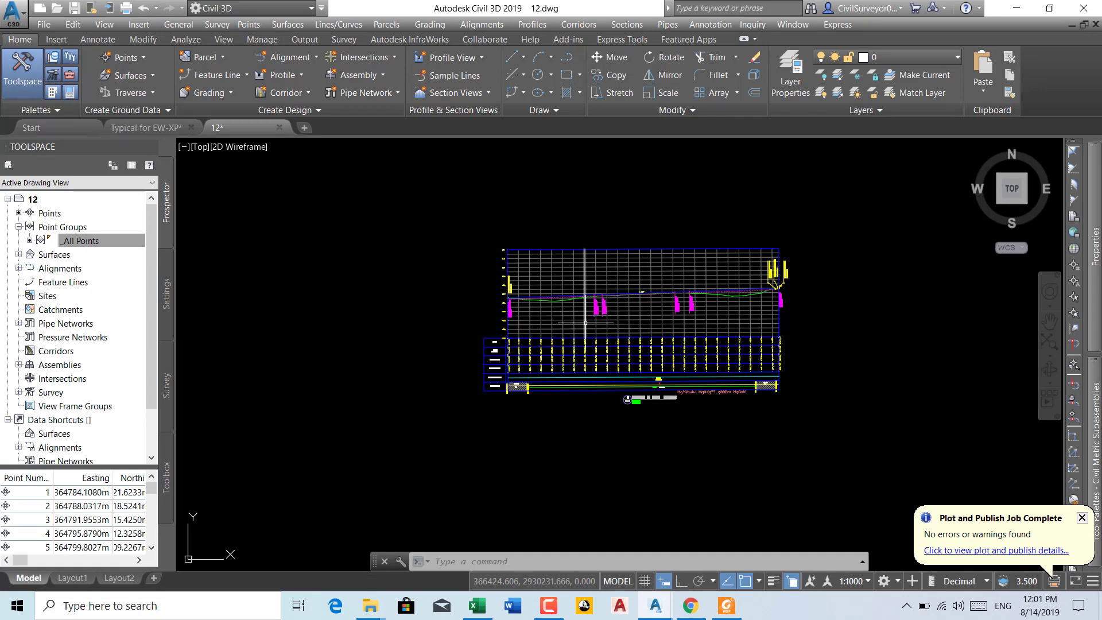
# - Zoom and pan to centre the Civil 3D profile view, then switch to the PDF in Foxit
pyautogui.scroll(1, 551, 321)
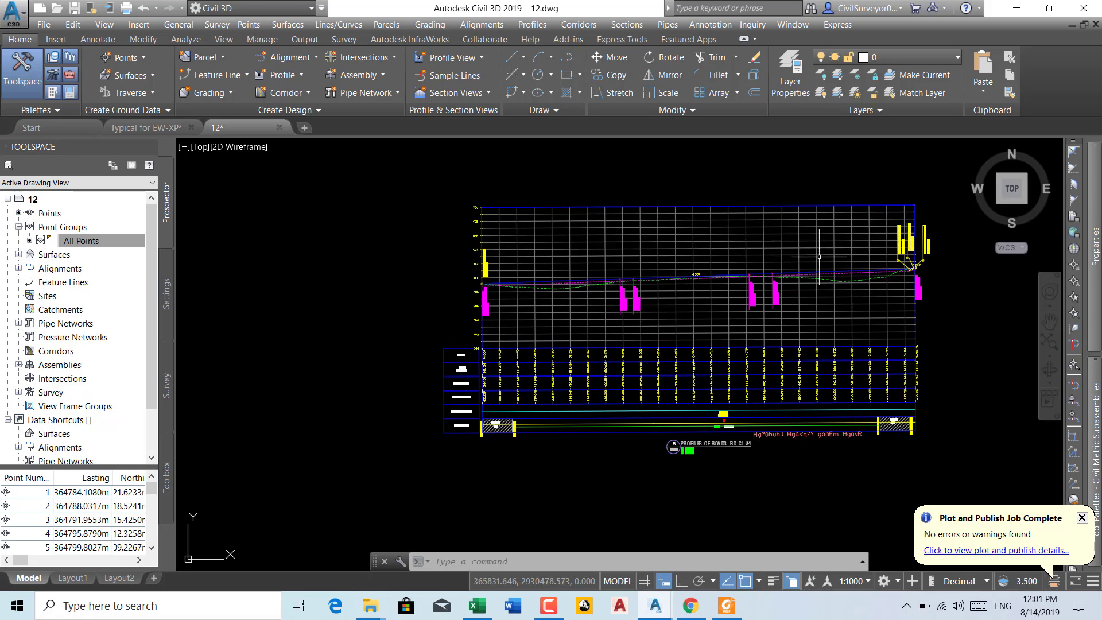
pyautogui.moveTo(792, 290); pyautogui.dragTo(672, 327, button='middle')
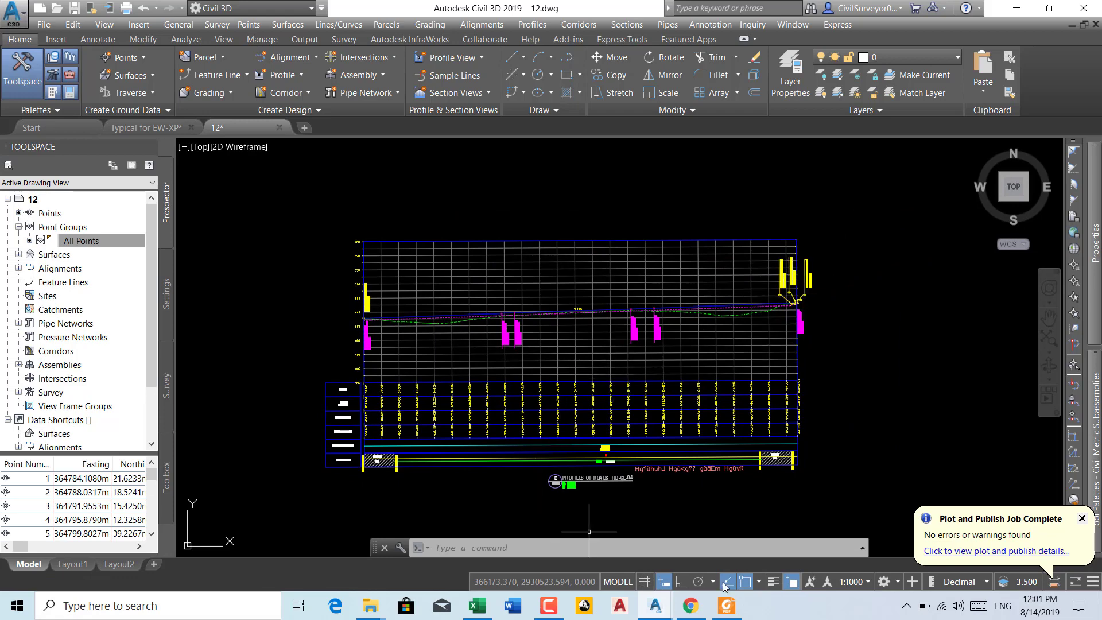
pyautogui.click(726, 604)
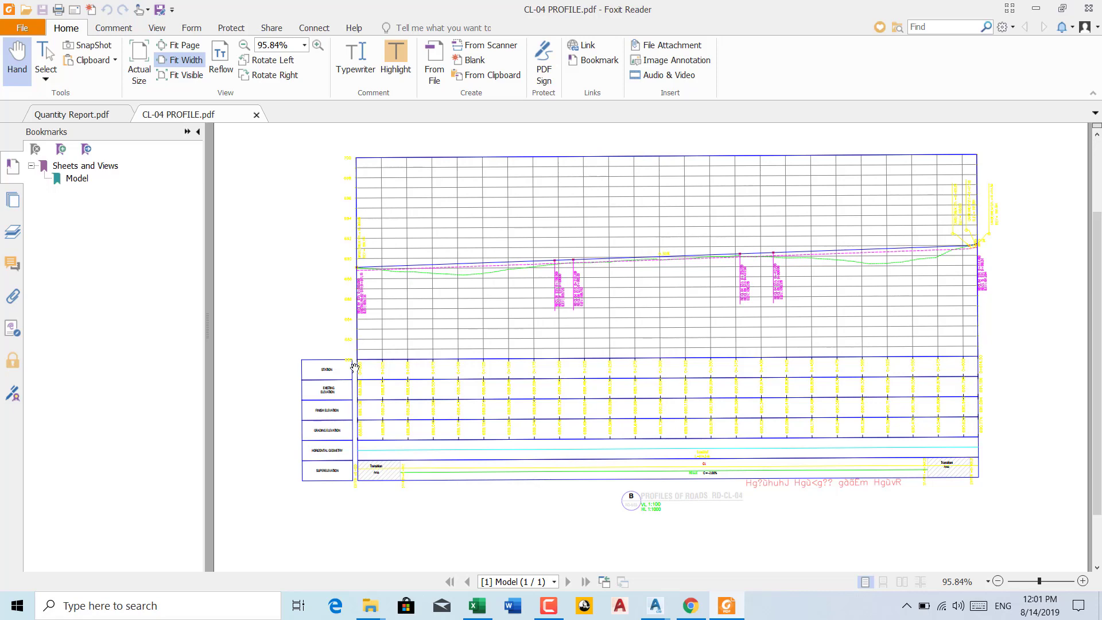
# - Scroll the CL-04 PROFILE page, then return to Civil 3D and zoom into the bands
pyautogui.scroll(3, 355, 366)
pyautogui.scroll(-3, 357, 385)
pyautogui.scroll(3, 361, 268)
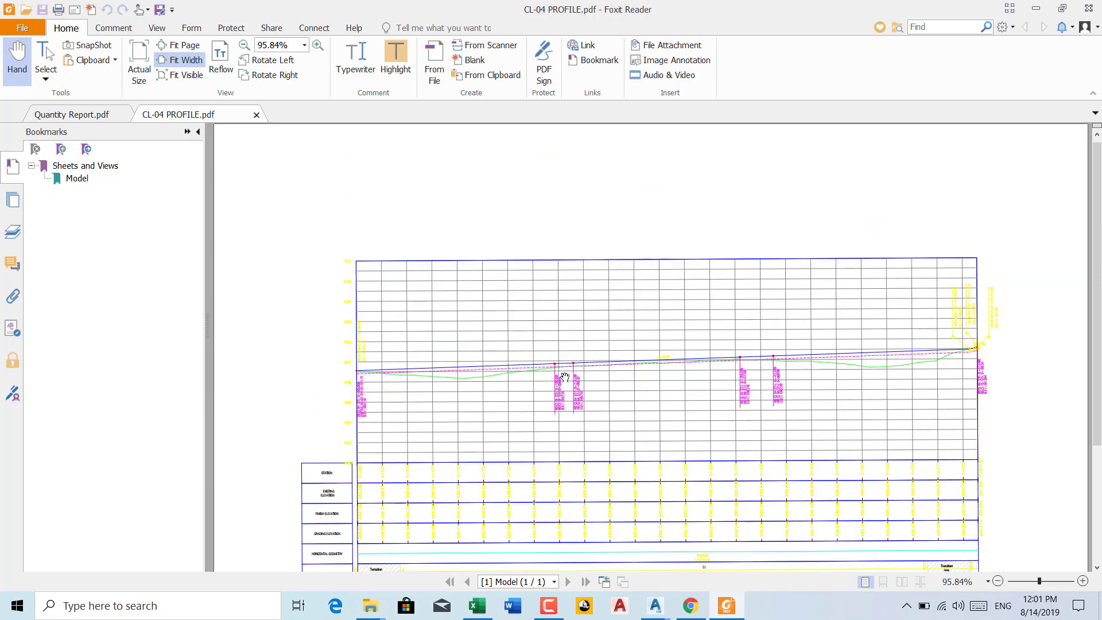
pyautogui.click(1036, 8)
pyautogui.scroll(4, 431, 330)
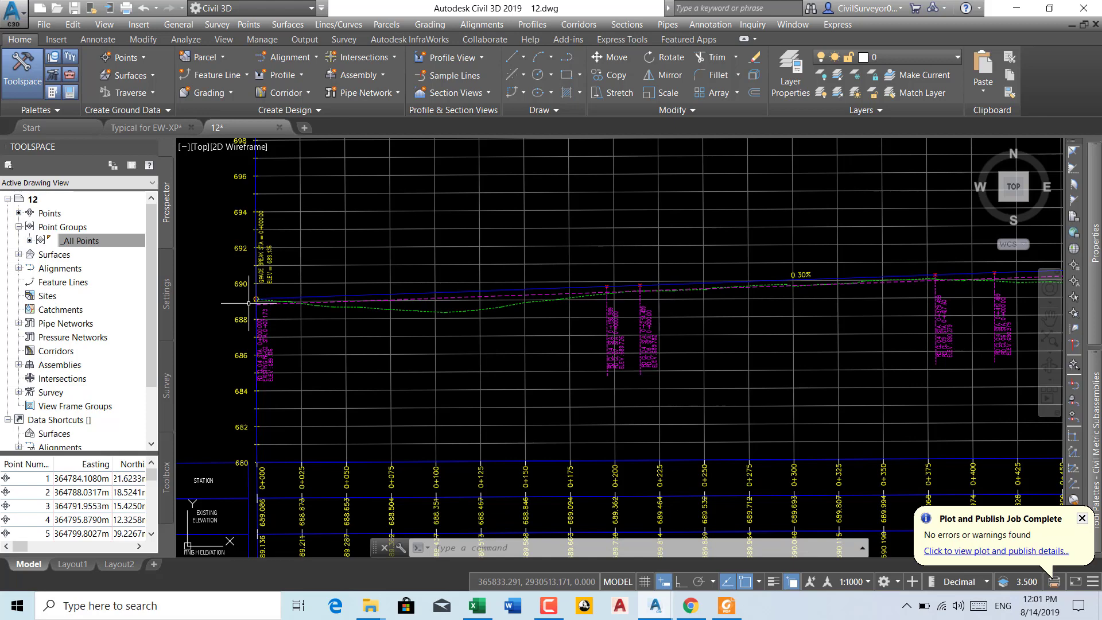
pyautogui.scroll(-4, 251, 303)
pyautogui.scroll(-4, 465, 266)
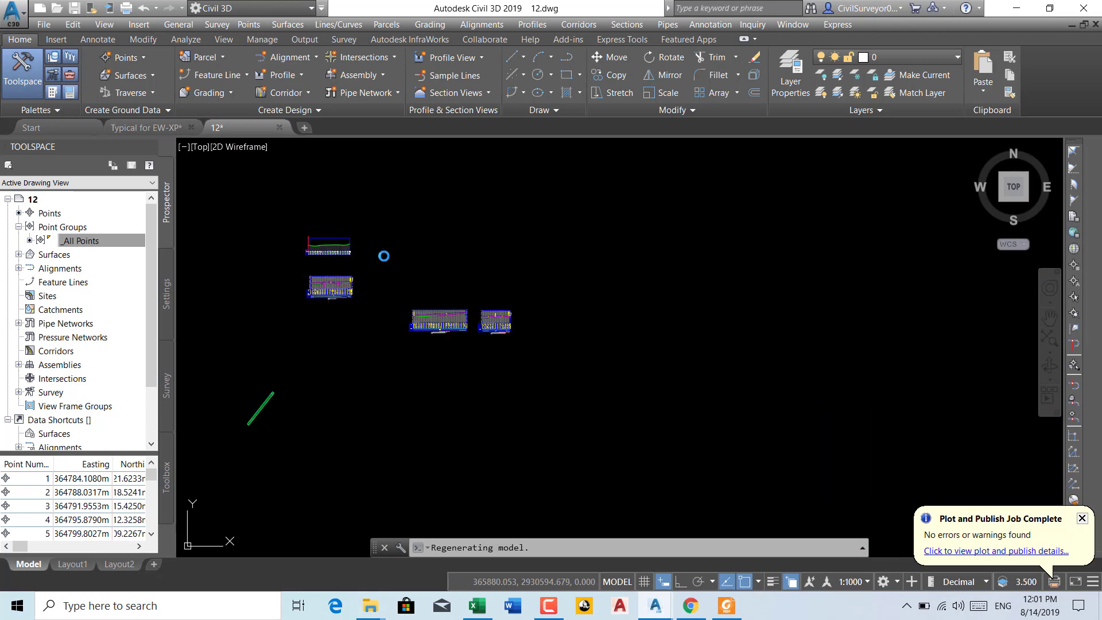
pyautogui.click(151, 128)
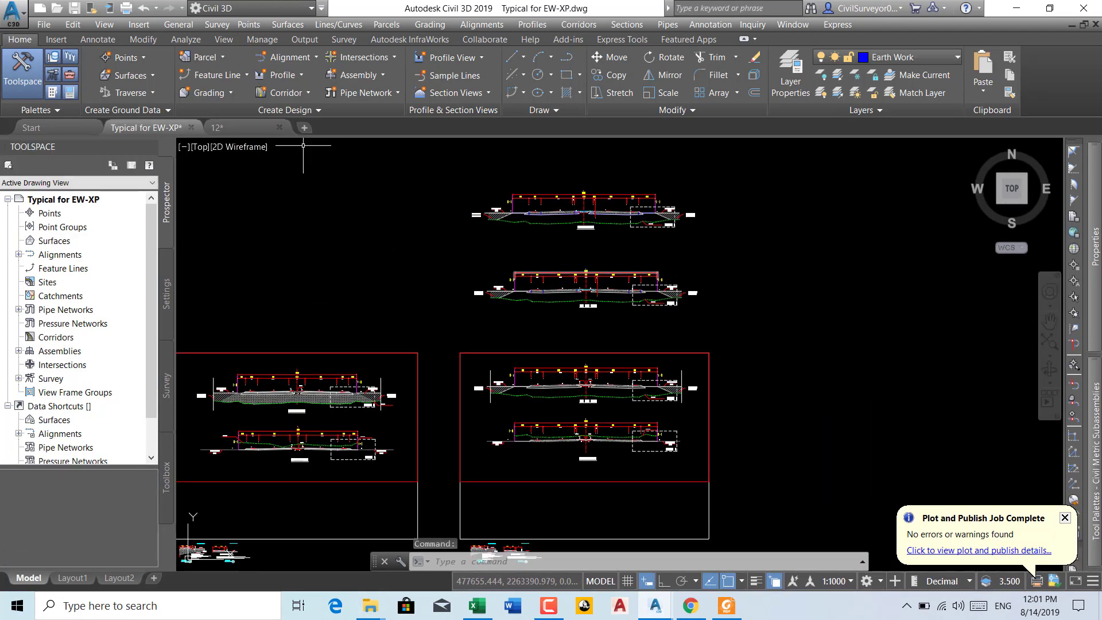
pyautogui.click(247, 132)
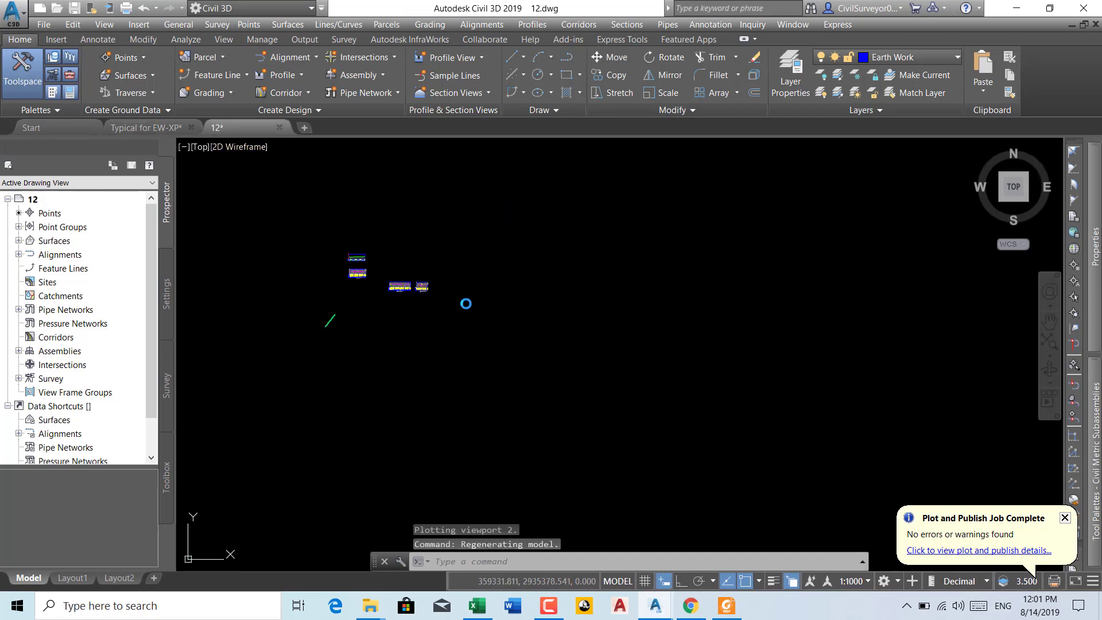
pyautogui.scroll(5, 393, 281)
pyautogui.scroll(8, 393, 280)
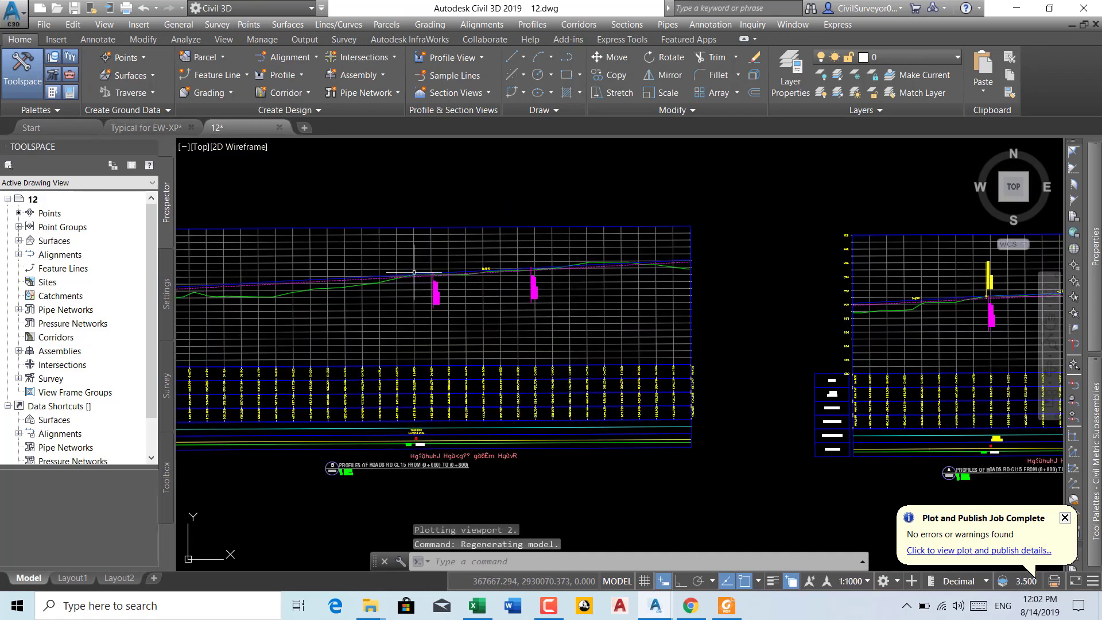
pyautogui.scroll(-3, 493, 301)
pyautogui.scroll(6, 692, 302)
pyautogui.scroll(-8, 721, 309)
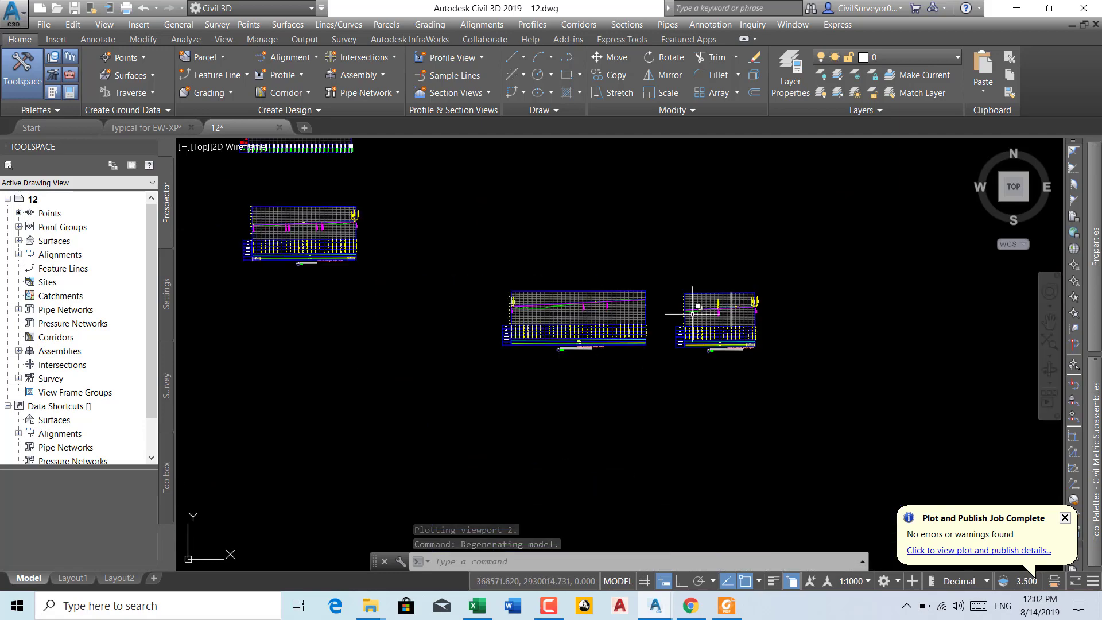
pyautogui.scroll(2, 492, 307)
pyautogui.scroll(3, 528, 315)
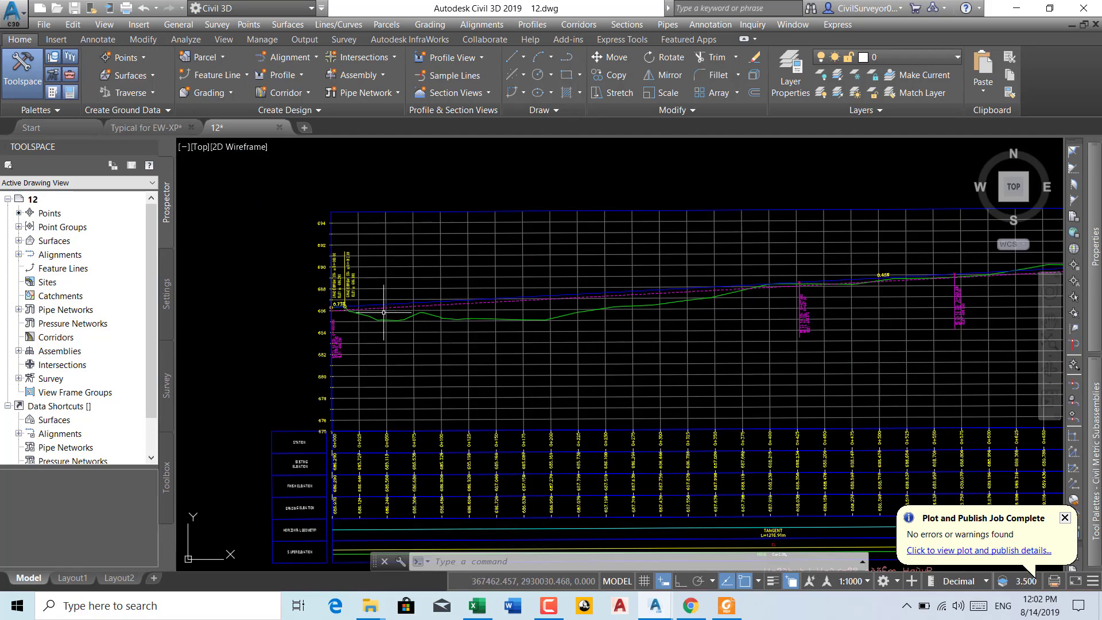
pyautogui.scroll(3, 550, 306)
pyautogui.scroll(-2, 550, 306)
pyautogui.scroll(-2, 545, 315)
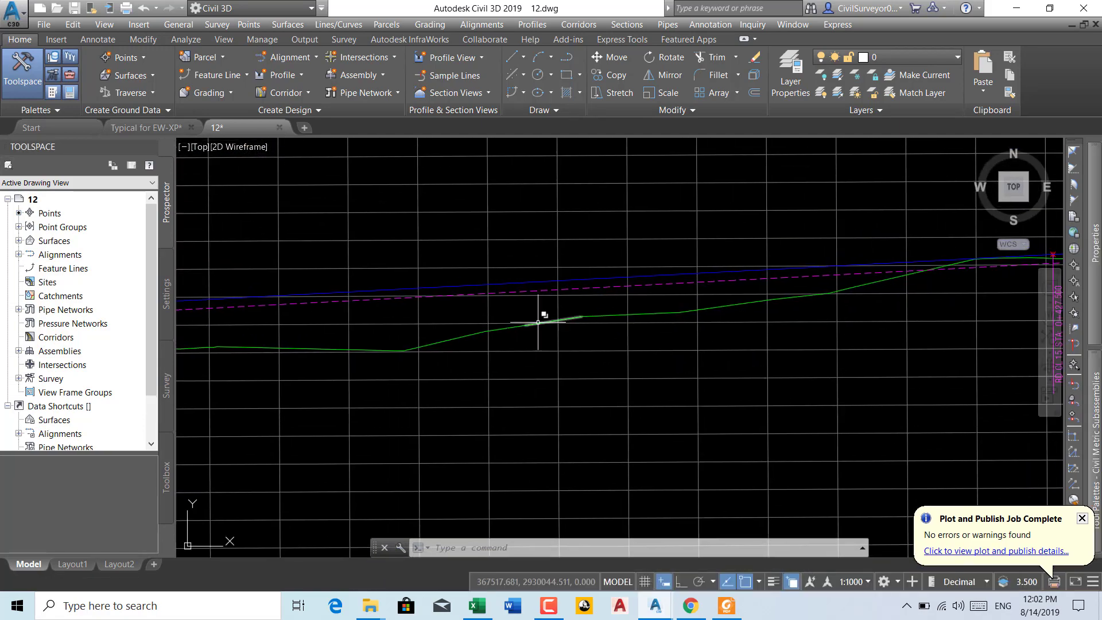
pyautogui.scroll(-2, 744, 321)
pyautogui.scroll(4, 743, 320)
pyautogui.scroll(1, 712, 264)
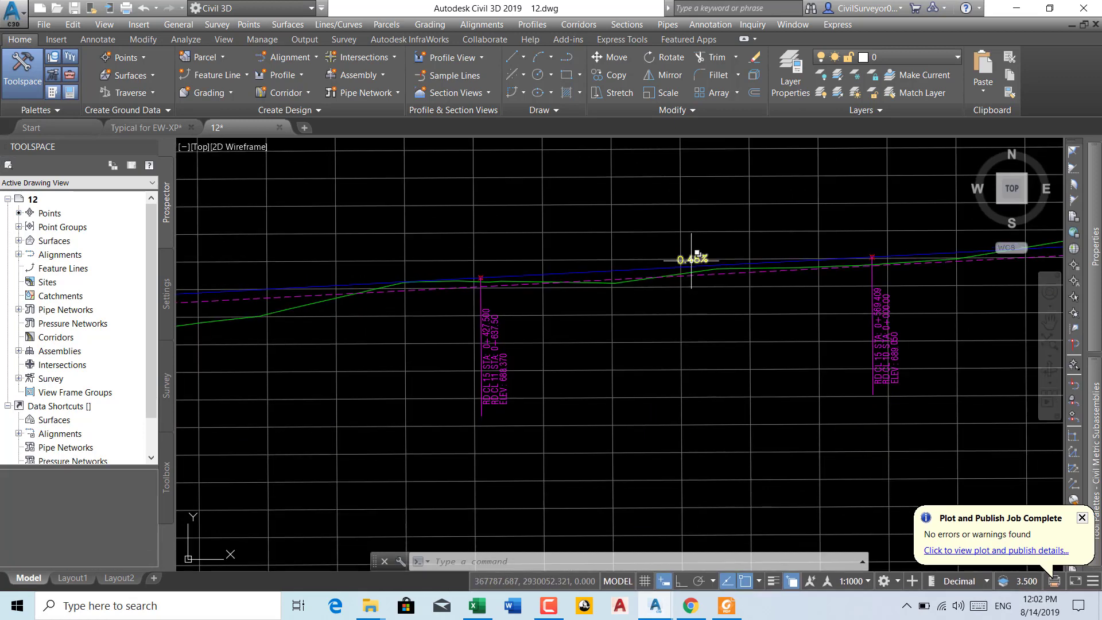
pyautogui.scroll(-4, 710, 265)
pyautogui.scroll(-2, 733, 275)
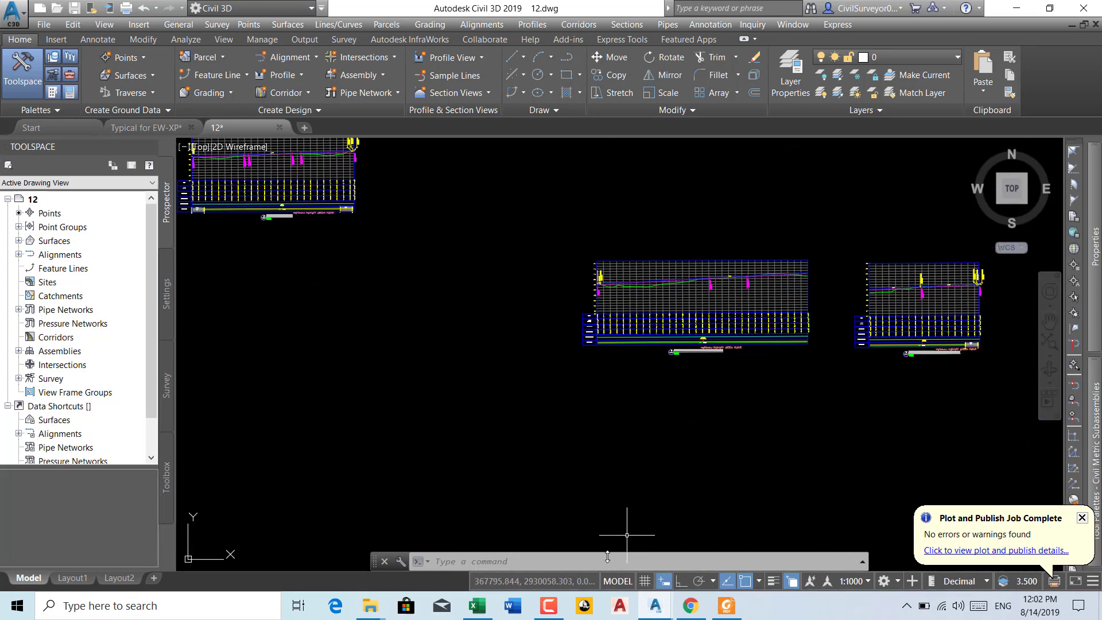
pyautogui.click(549, 604)
pyautogui.click(549, 606)
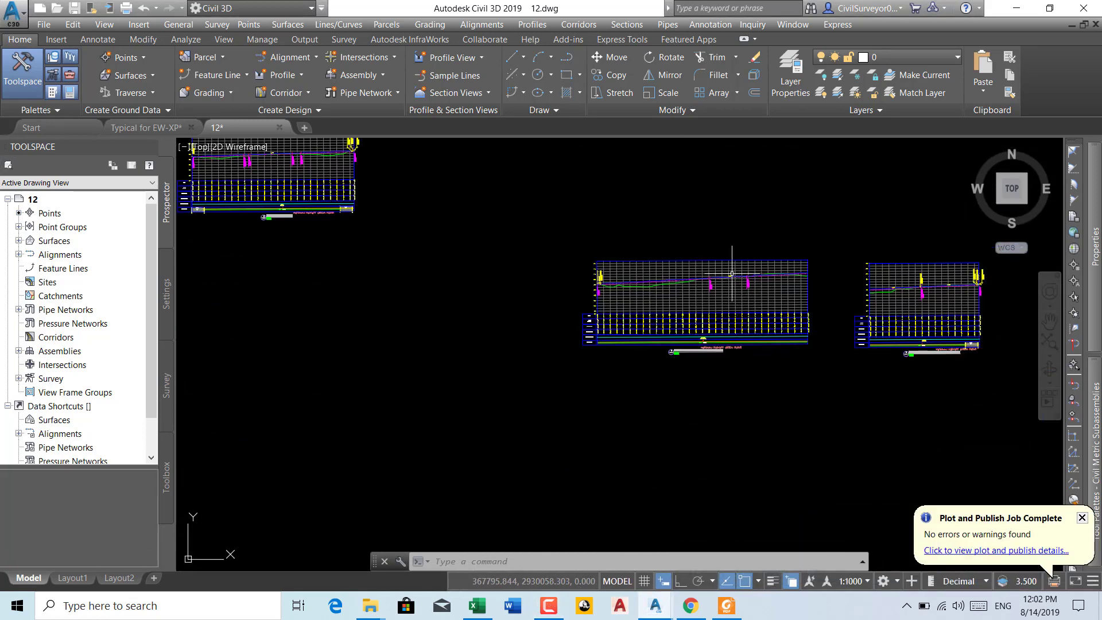
pyautogui.scroll(5, 721, 294)
pyautogui.scroll(-5, 721, 293)
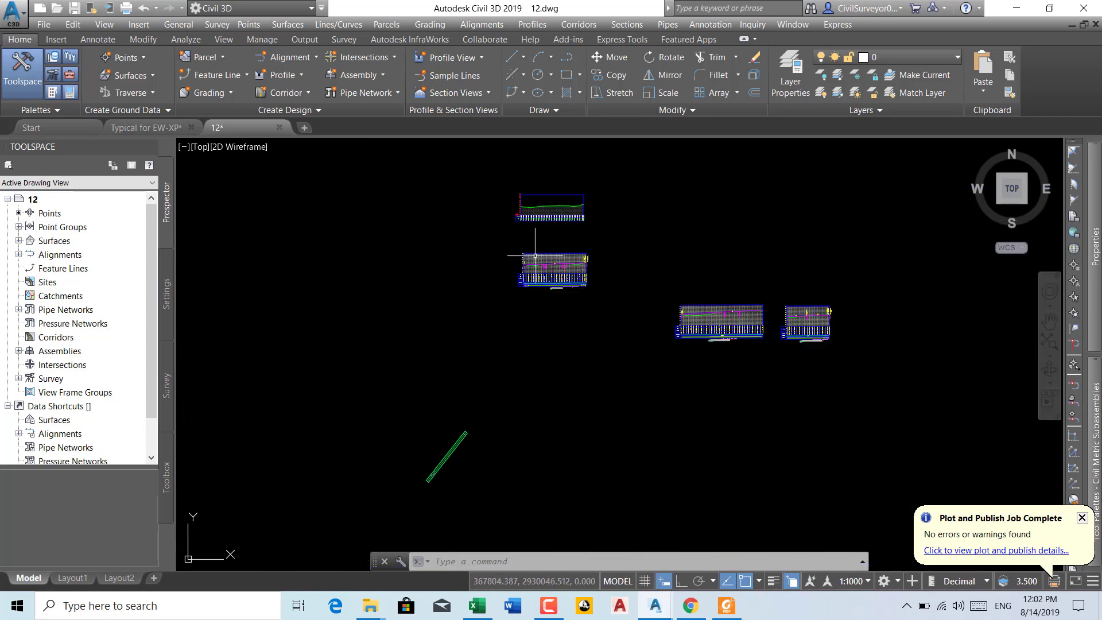
pyautogui.scroll(4, 551, 252)
pyautogui.scroll(4, 599, 295)
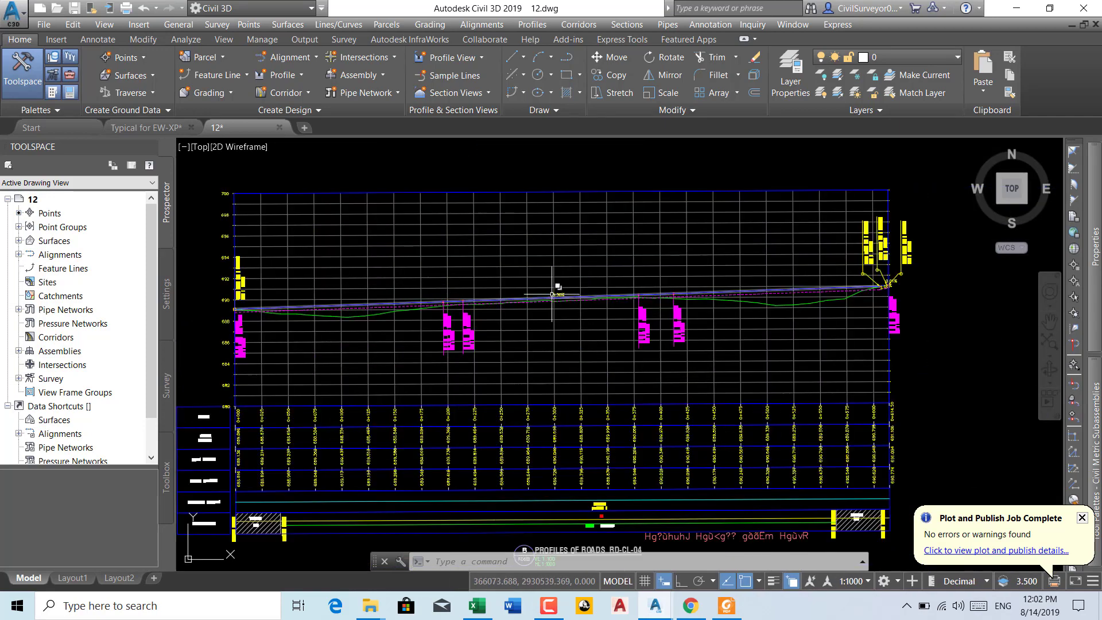
pyautogui.scroll(1, 556, 291)
pyautogui.scroll(1, 563, 295)
pyautogui.scroll(-10, 632, 304)
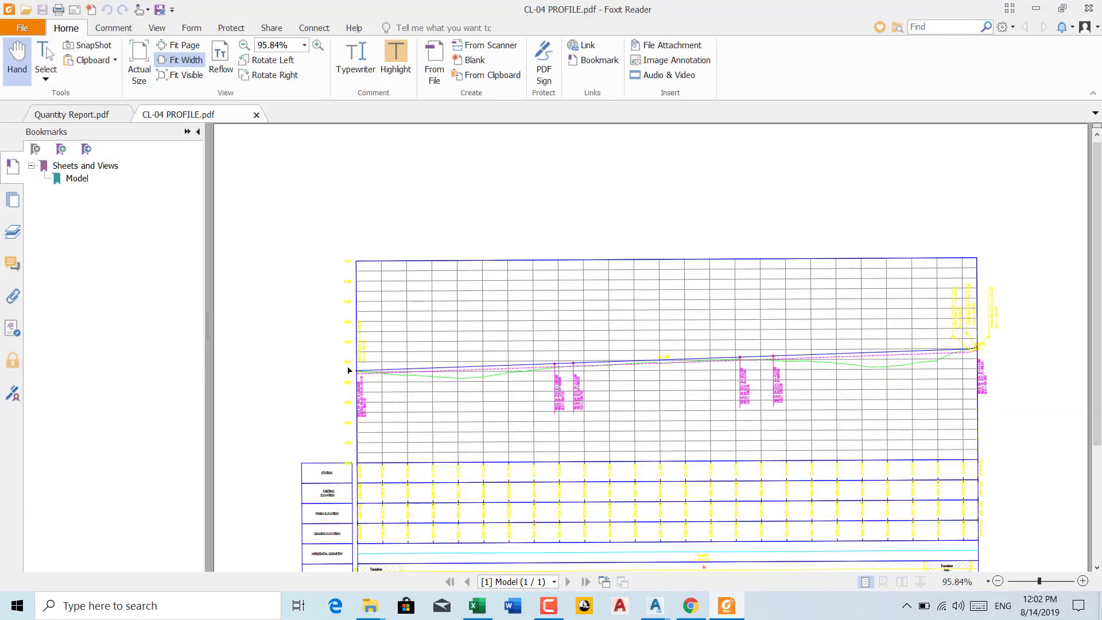
# - Zoom in to inspect the PDF's profile bands, then close CL-04 PROFILE.pdf
pyautogui.keyDown('ctrl'); pyautogui.scroll(1, 352, 383); pyautogui.keyUp('ctrl')
pyautogui.keyDown('ctrl'); pyautogui.scroll(1, 353, 379); pyautogui.keyUp('ctrl')
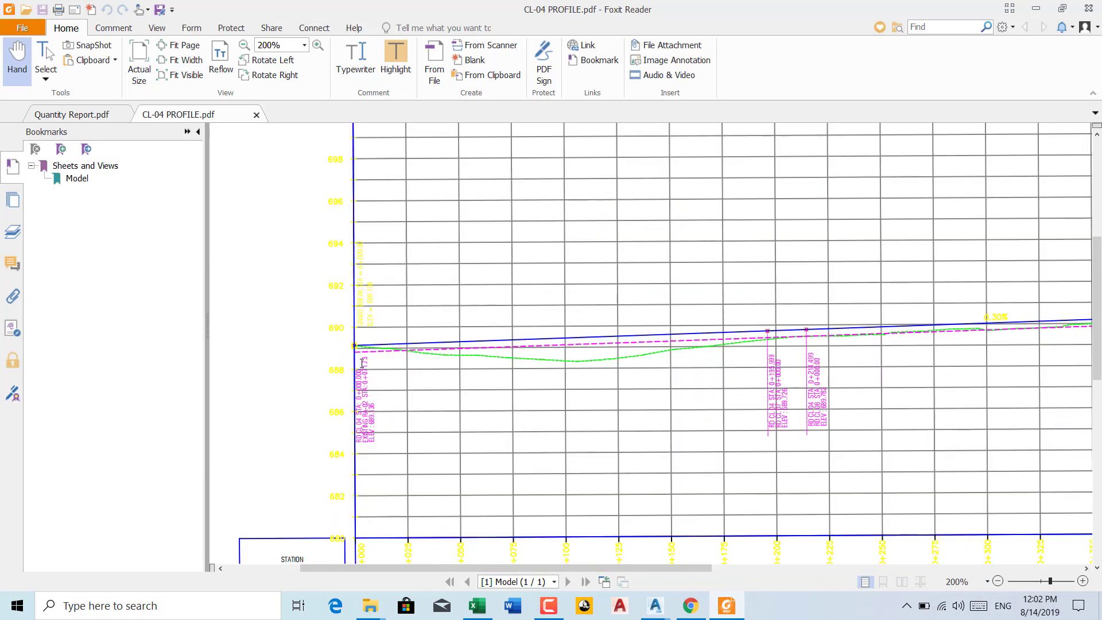
pyautogui.scroll(2, 354, 367)
pyautogui.scroll(-3, 356, 346)
pyautogui.scroll(-3, 356, 346)
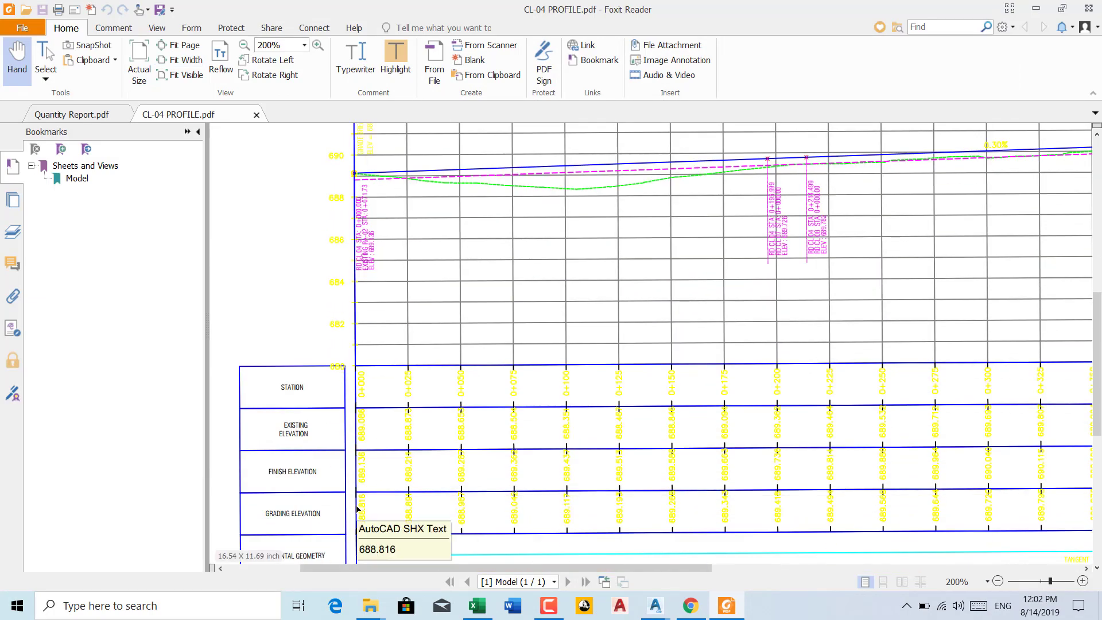
pyautogui.scroll(2, 345, 449)
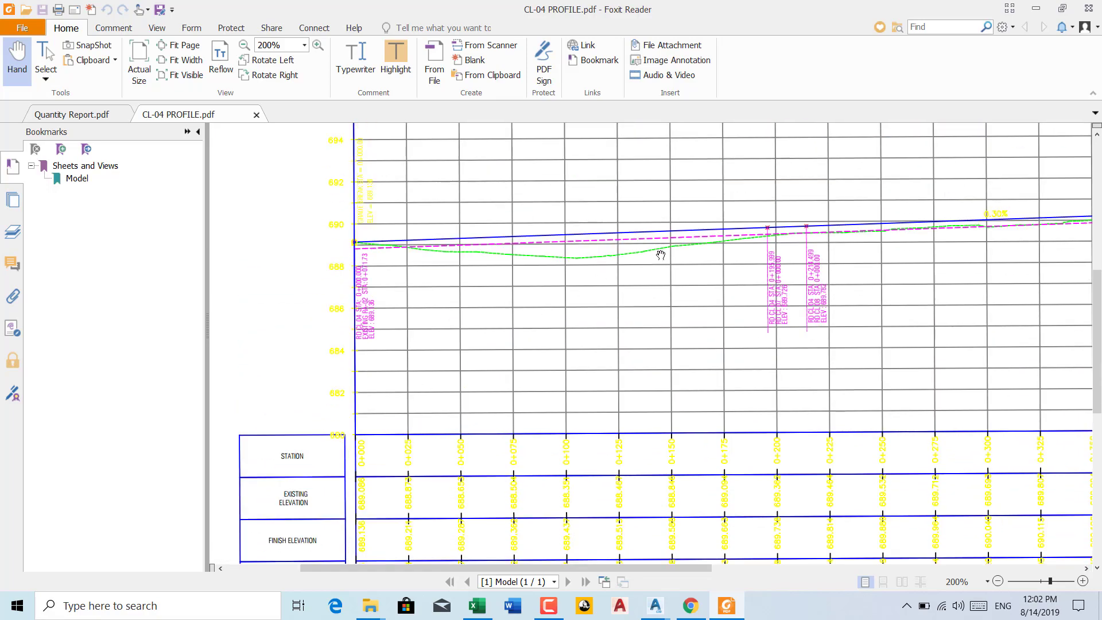
pyautogui.keyDown('ctrl'); pyautogui.scroll(-2, 659, 256); pyautogui.keyUp('ctrl')
pyautogui.keyDown('ctrl'); pyautogui.scroll(-1, 659, 256); pyautogui.keyUp('ctrl')
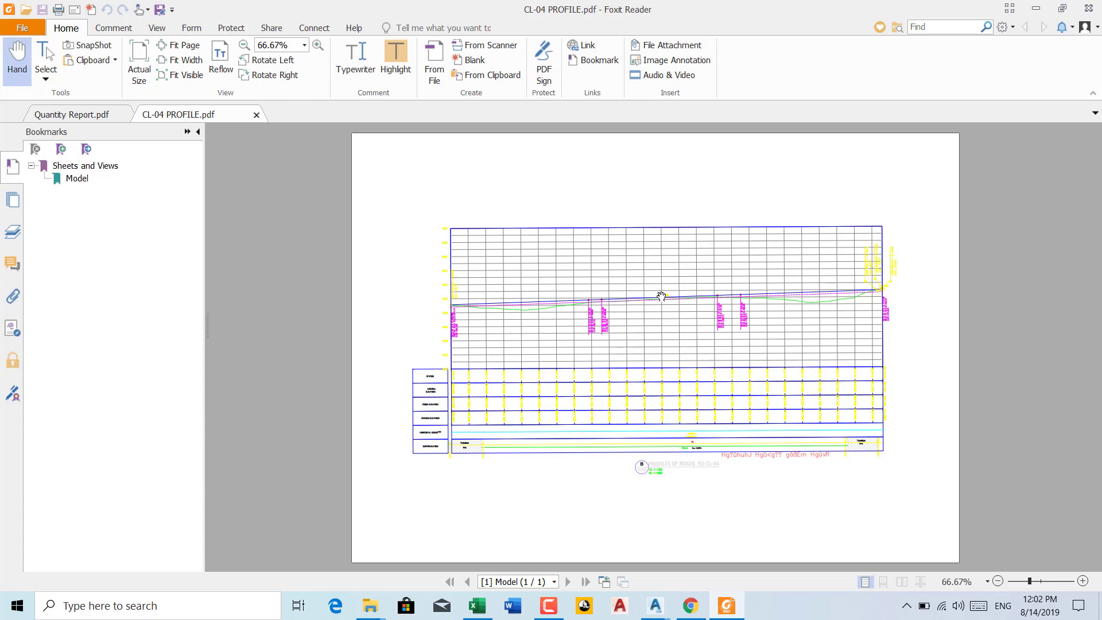
pyautogui.click(256, 115)
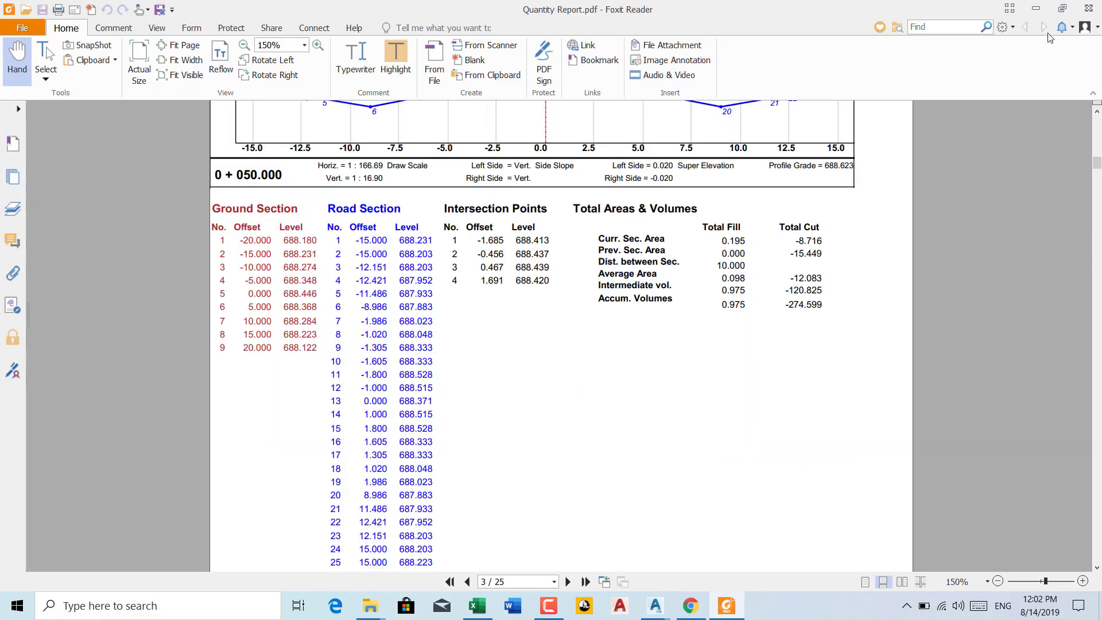
# - Minimize Foxit Reader and zoom around drawing 12's two profile views and data bands
pyautogui.click(1036, 8)
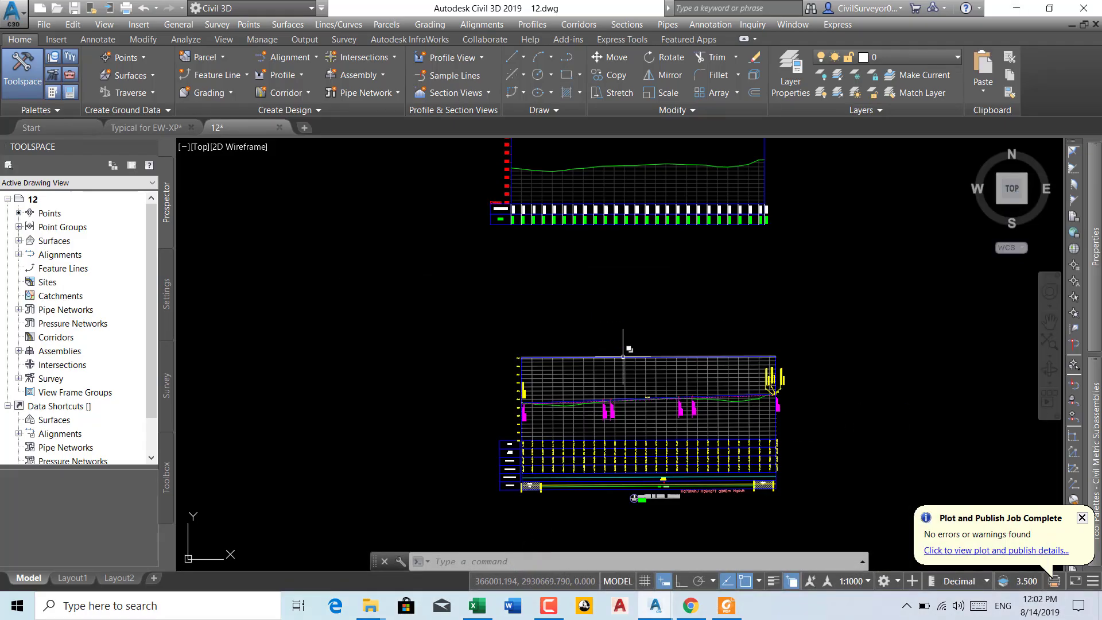
pyautogui.scroll(4, 622, 356)
pyautogui.scroll(-4, 614, 434)
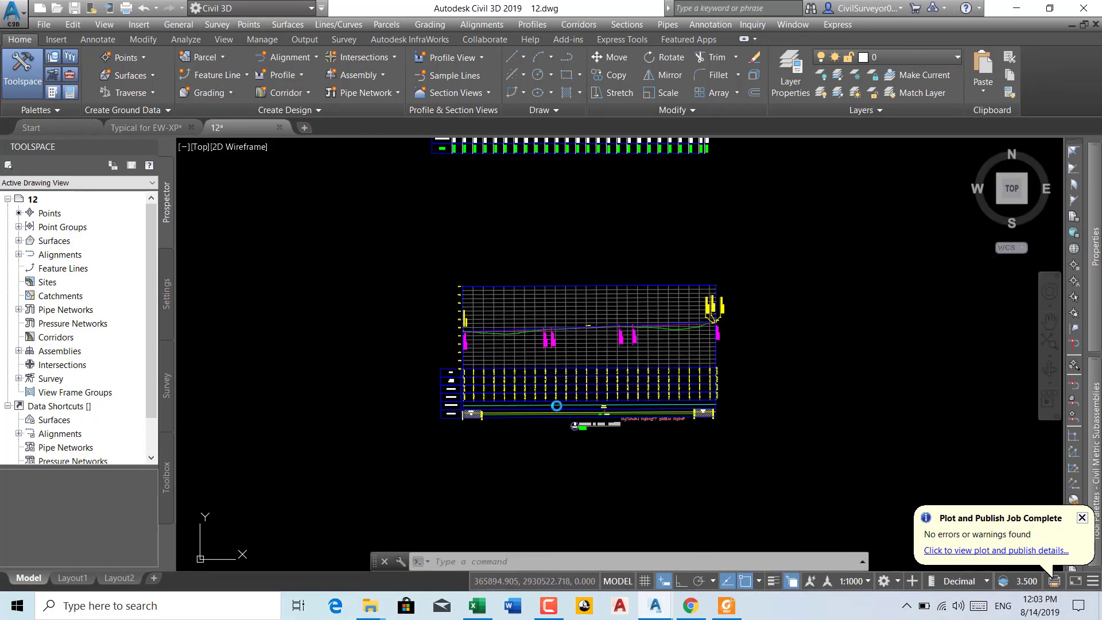
pyautogui.scroll(-2, 556, 406)
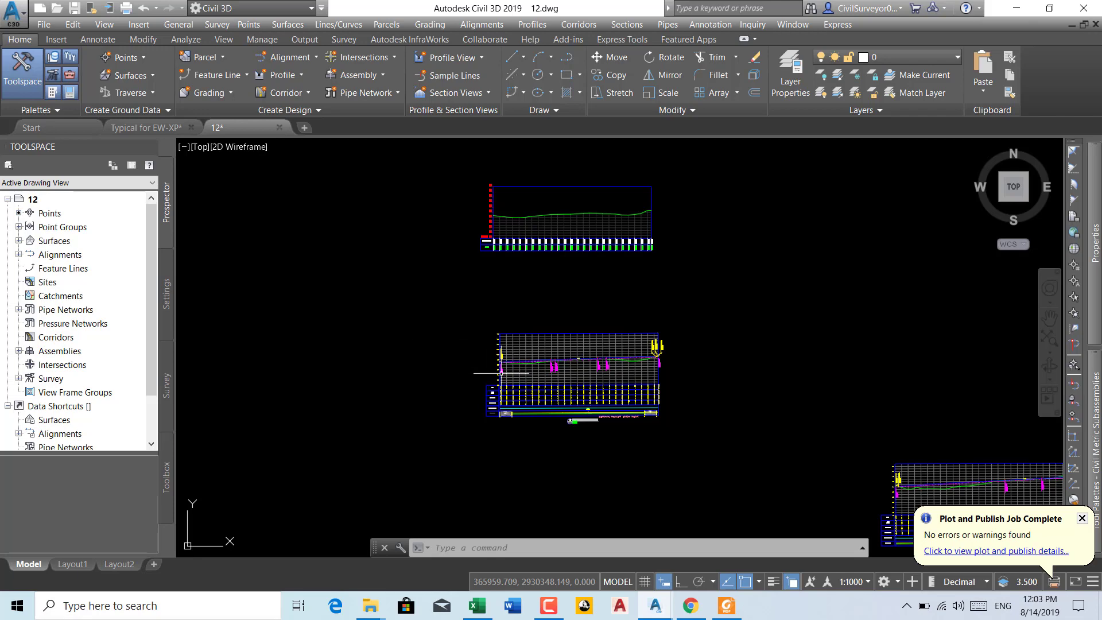
pyautogui.scroll(5, 501, 372)
pyautogui.scroll(-5, 419, 356)
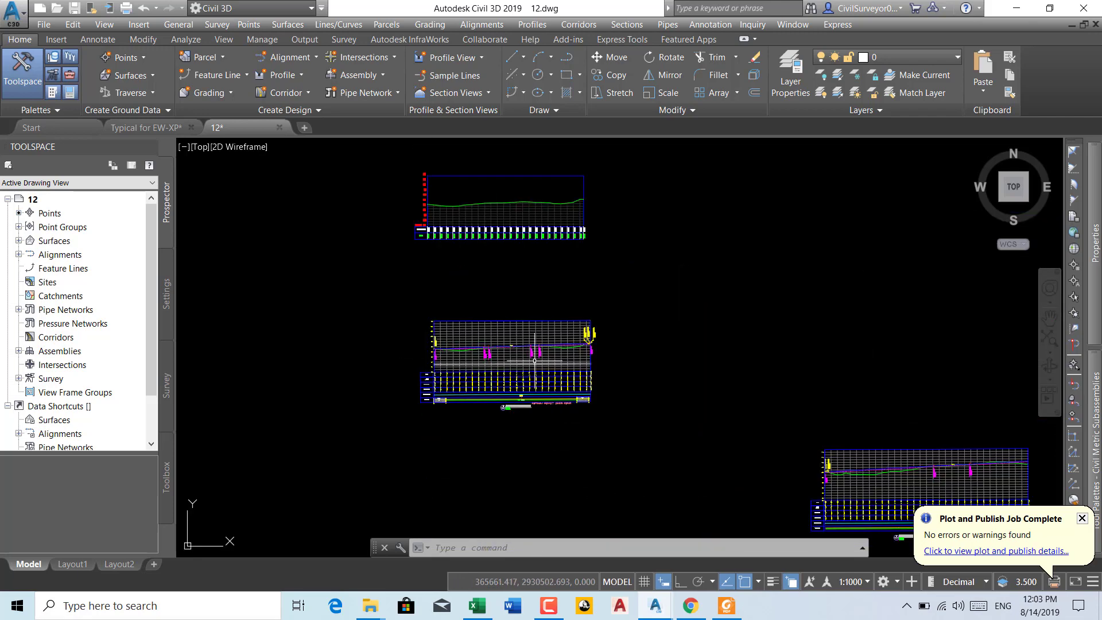
pyautogui.scroll(2, 431, 354)
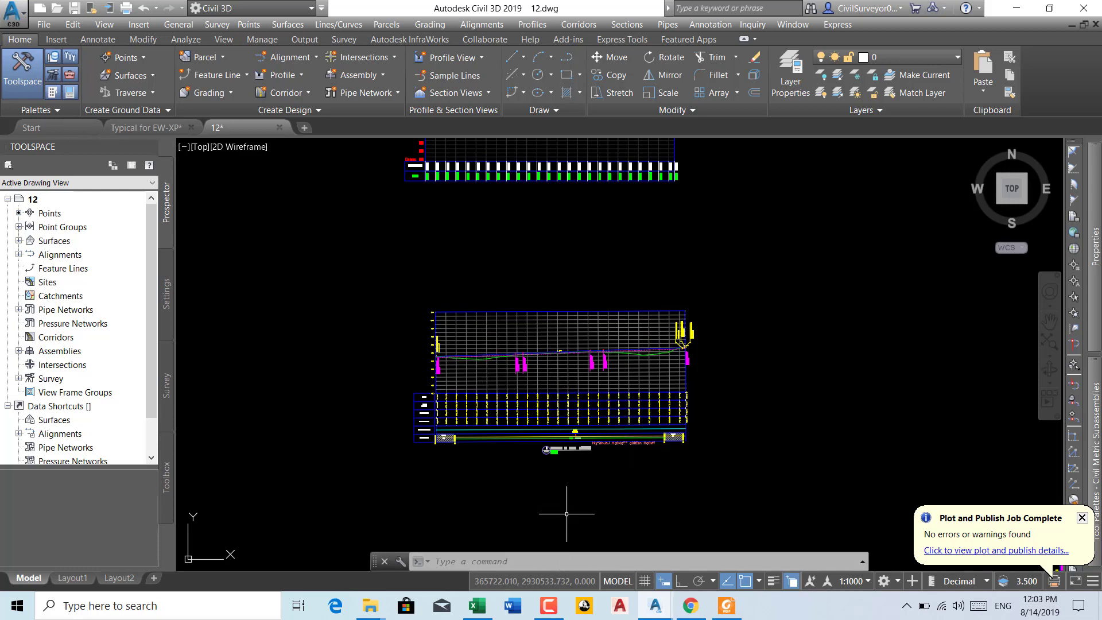
pyautogui.click(550, 606)
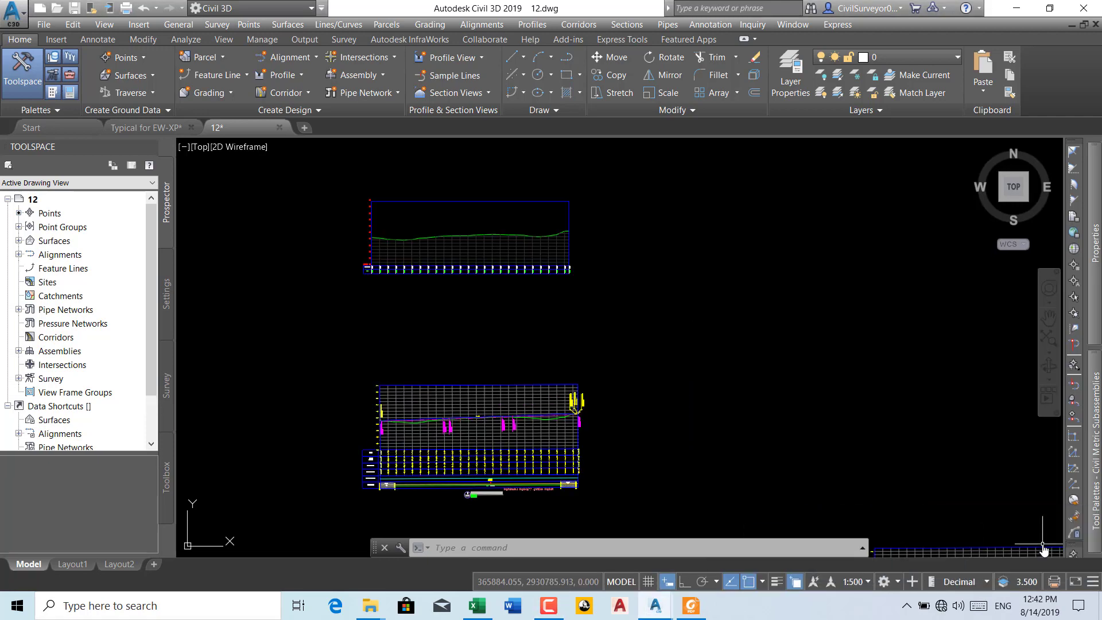
pyautogui.click(554, 610)
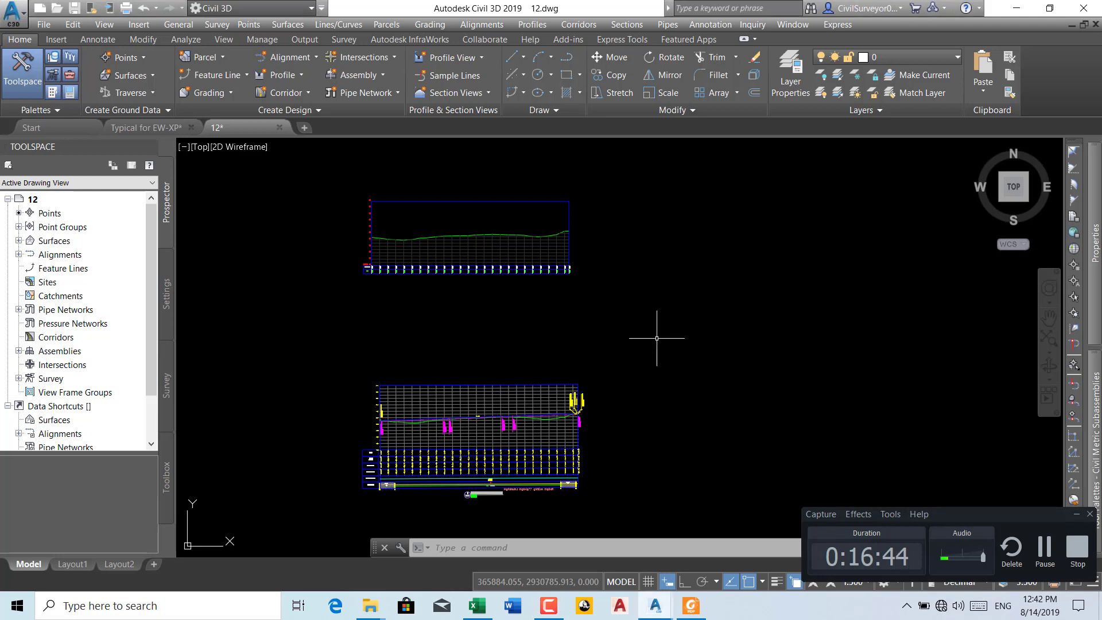
pyautogui.click(1075, 514)
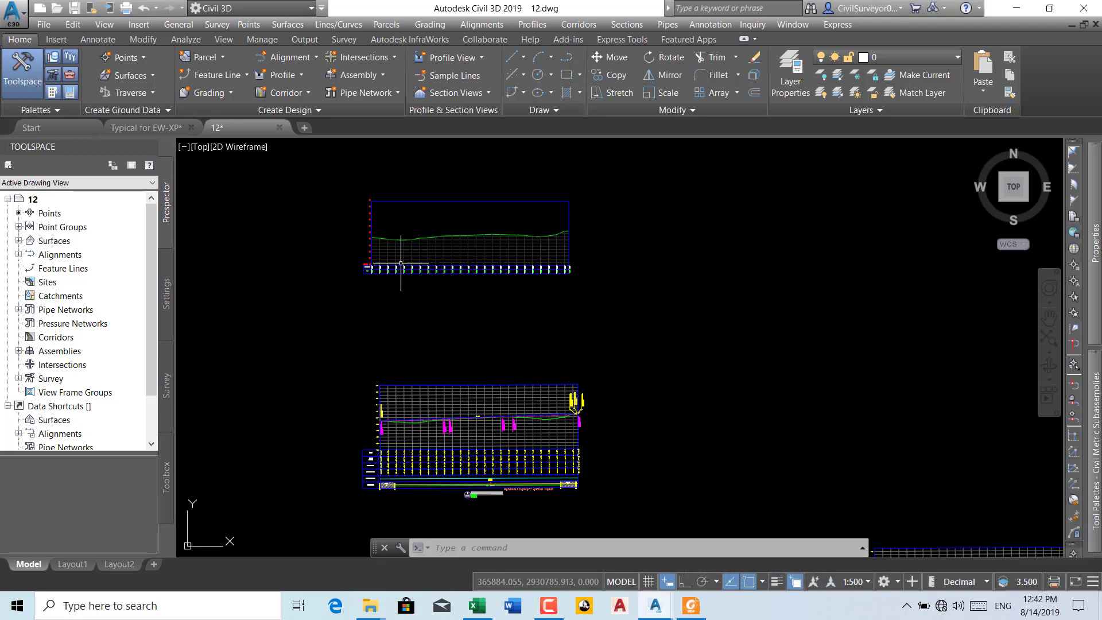
pyautogui.scroll(2, 362, 236)
pyautogui.scroll(-4, 396, 316)
pyautogui.scroll(3, 403, 319)
pyautogui.scroll(3, 402, 333)
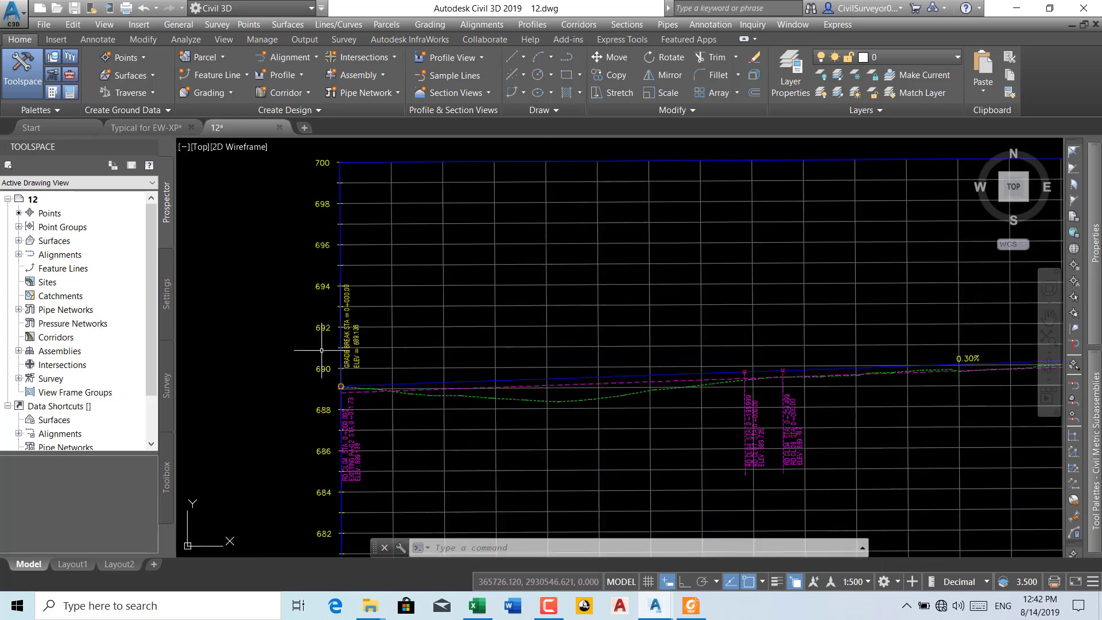
pyautogui.scroll(2, 350, 355)
pyautogui.scroll(2, 369, 253)
pyautogui.click(370, 296)
pyautogui.press('Delete')
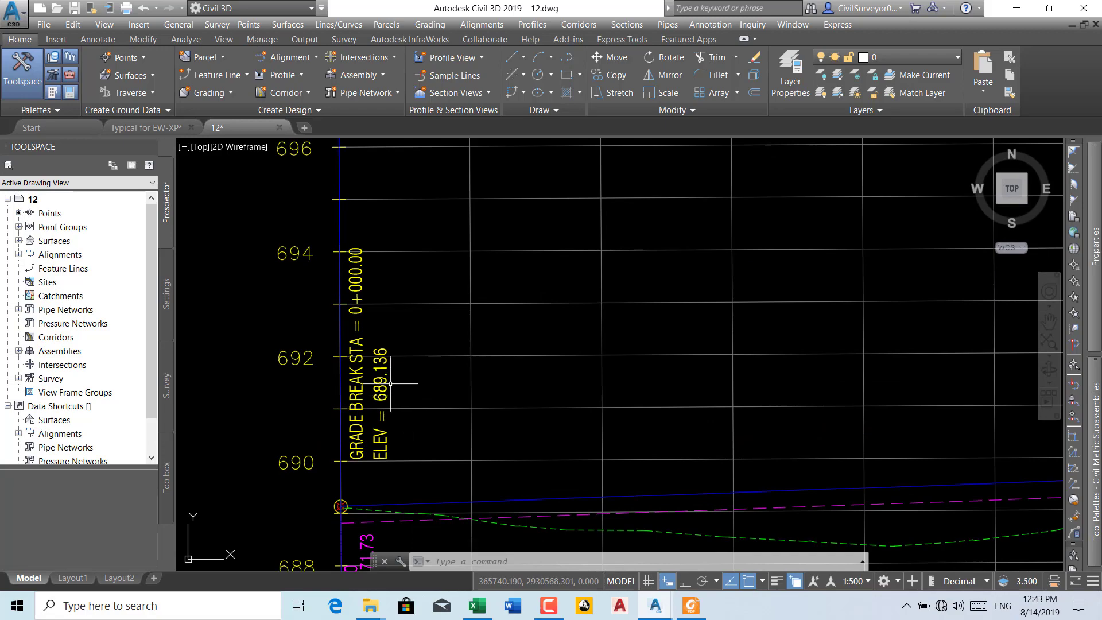
pyautogui.scroll(-3, 338, 356)
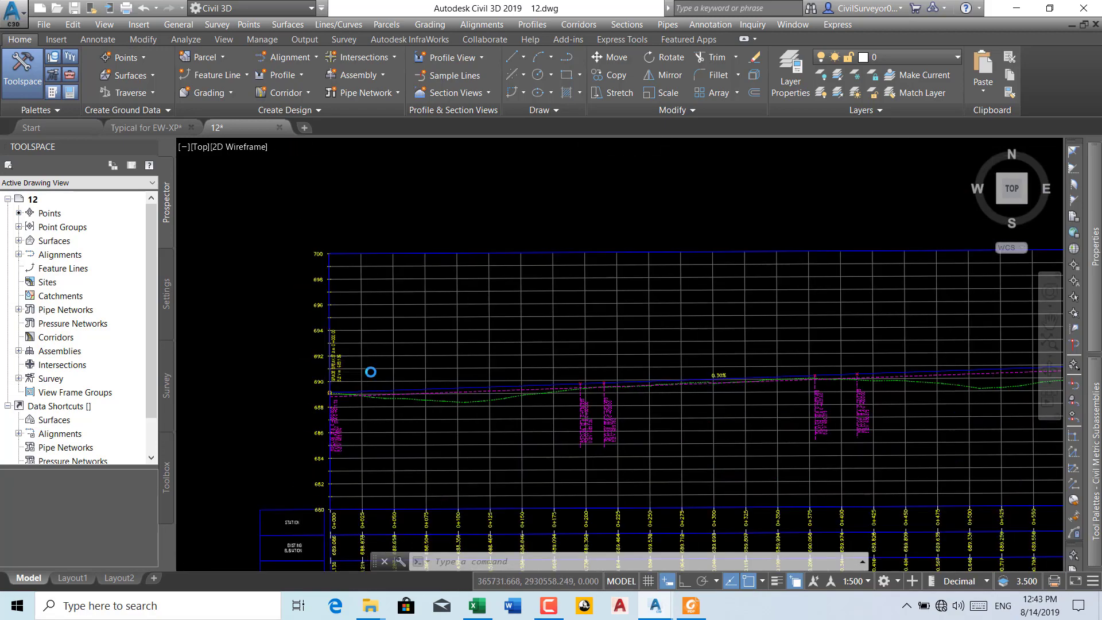
pyautogui.scroll(-2, 369, 374)
pyautogui.scroll(3, 402, 327)
pyautogui.scroll(2, 386, 368)
pyautogui.scroll(-4, 386, 367)
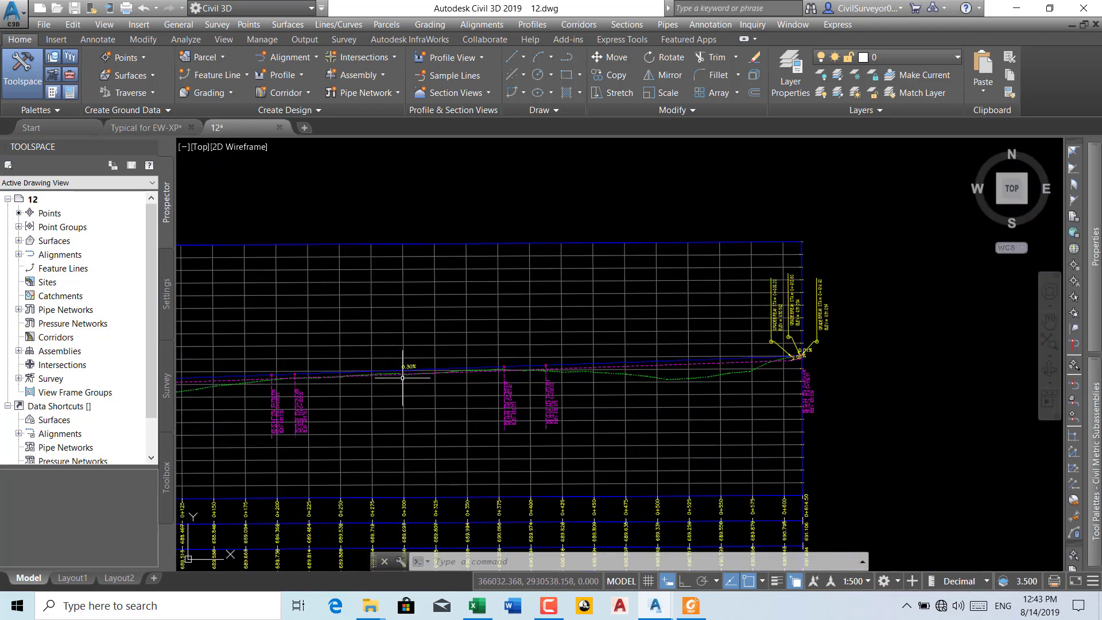
pyautogui.scroll(2, 787, 354)
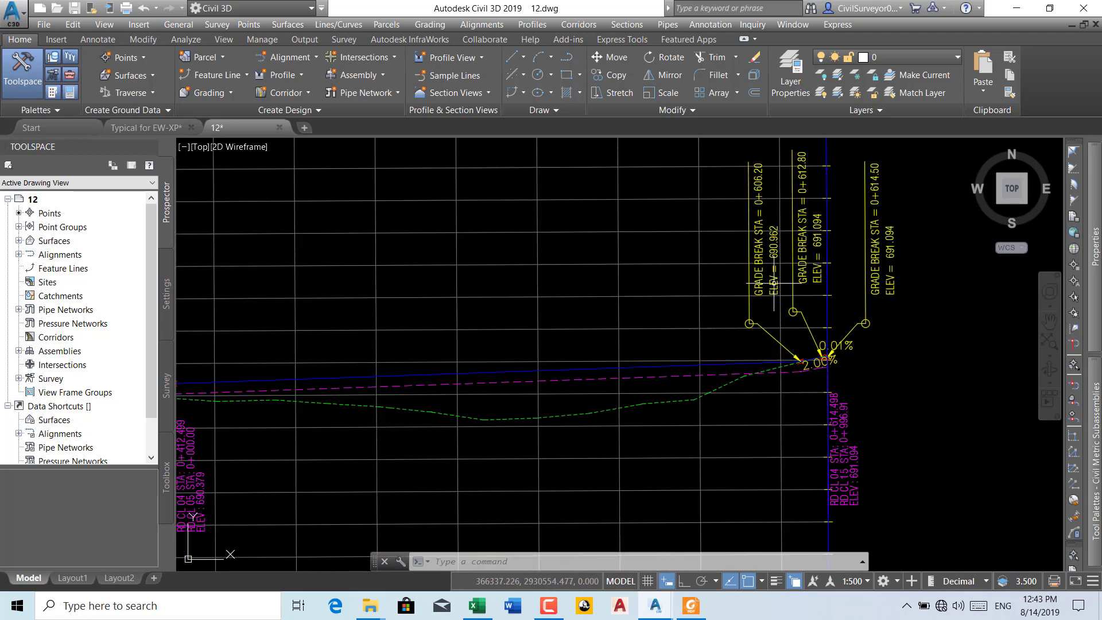
pyautogui.scroll(3, 780, 310)
pyautogui.scroll(-2, 795, 406)
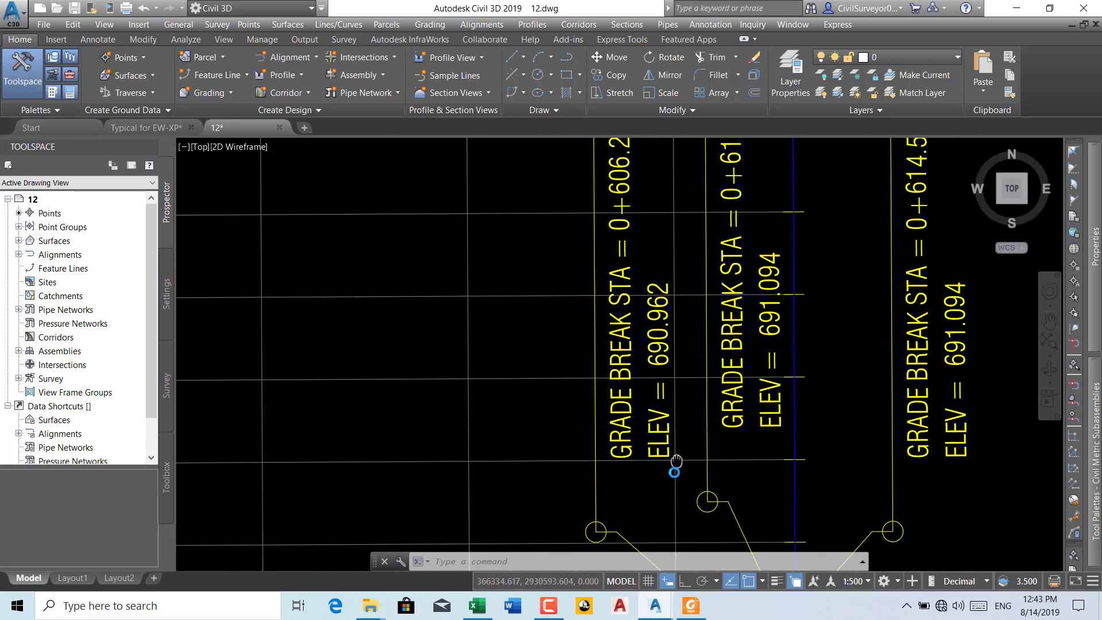
pyautogui.scroll(1, 647, 266)
pyautogui.scroll(1, 645, 285)
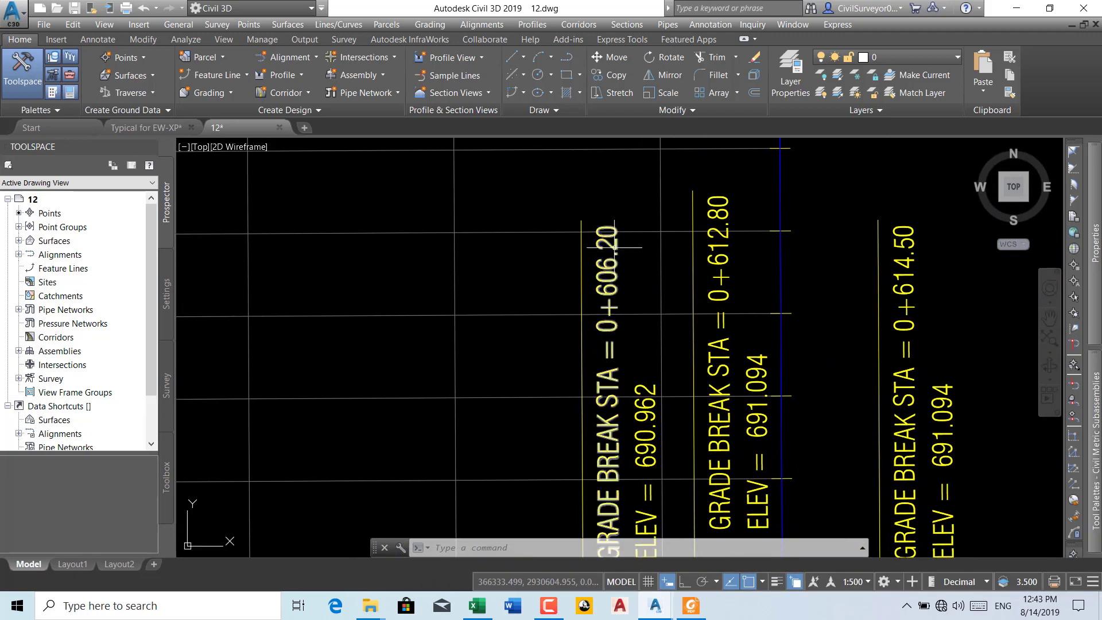
pyautogui.scroll(-4, 637, 289)
pyautogui.scroll(2, 648, 396)
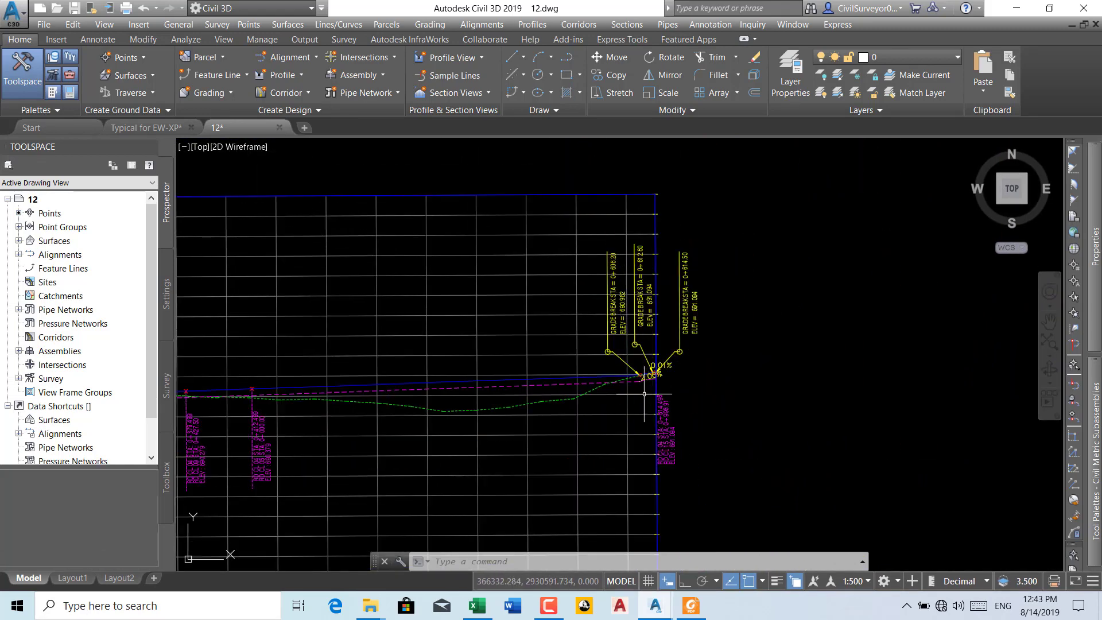
pyautogui.scroll(2, 637, 379)
pyautogui.scroll(2, 640, 304)
pyautogui.scroll(2, 596, 339)
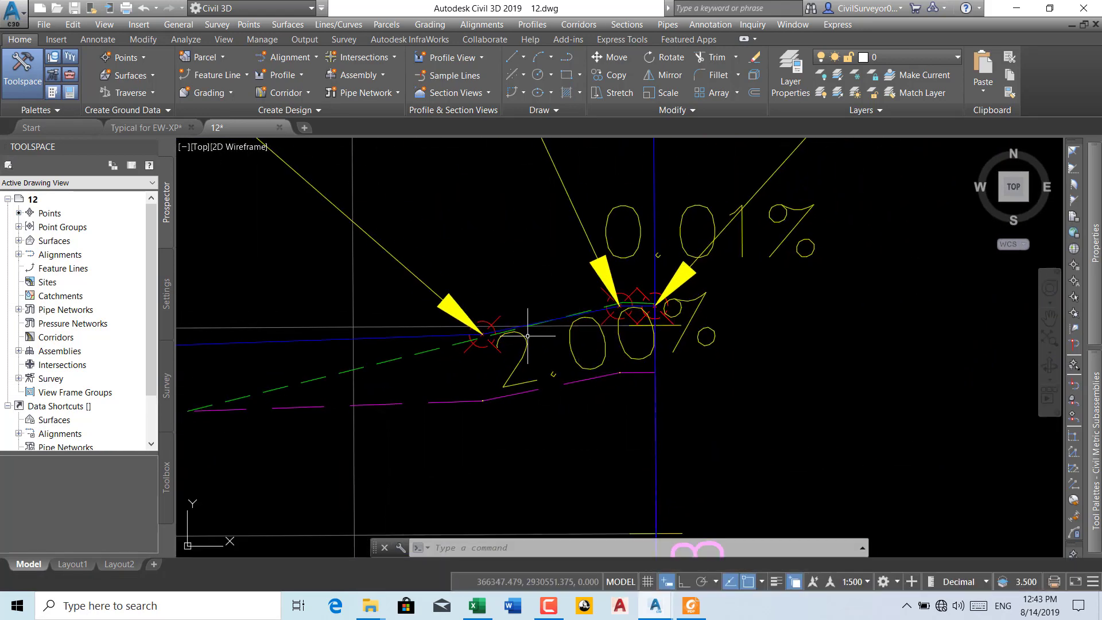
pyautogui.scroll(-5, 518, 356)
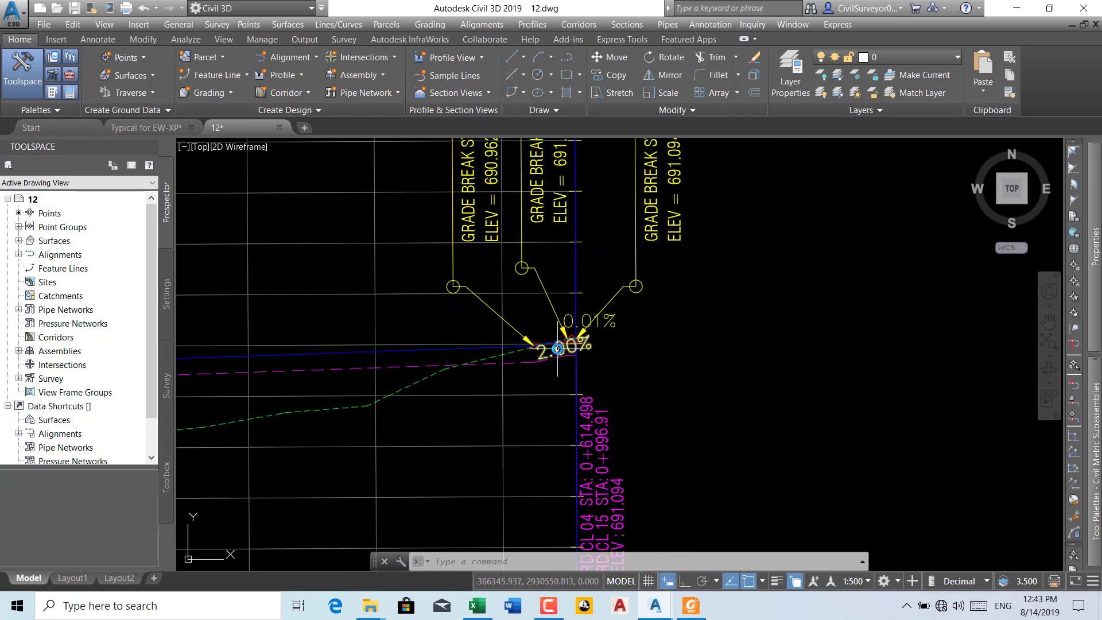
pyautogui.scroll(5, 576, 333)
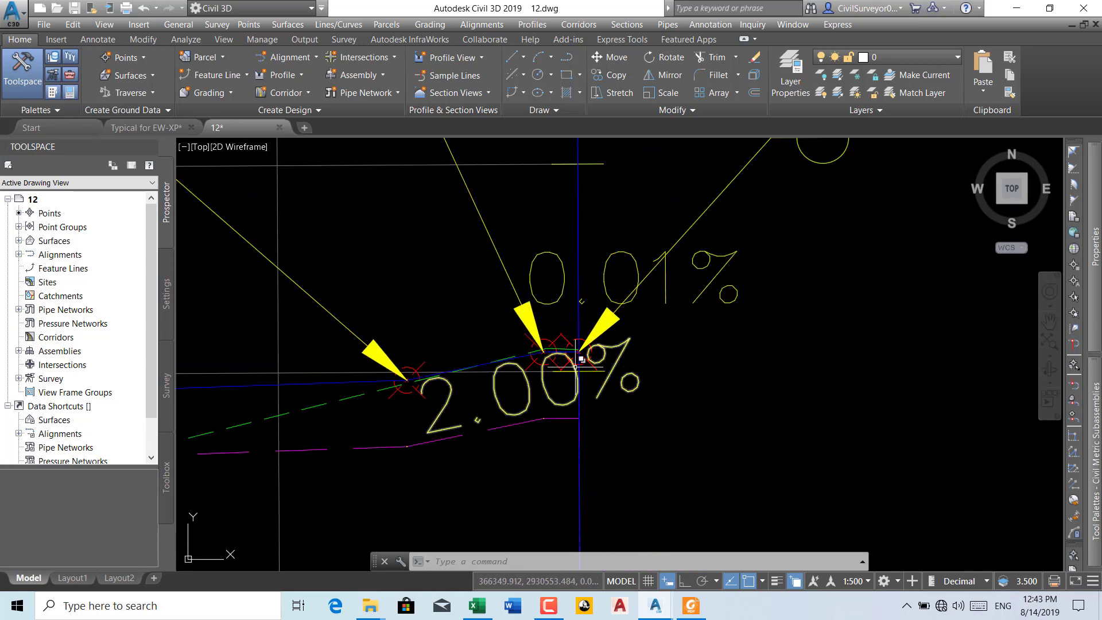
pyautogui.scroll(3, 557, 344)
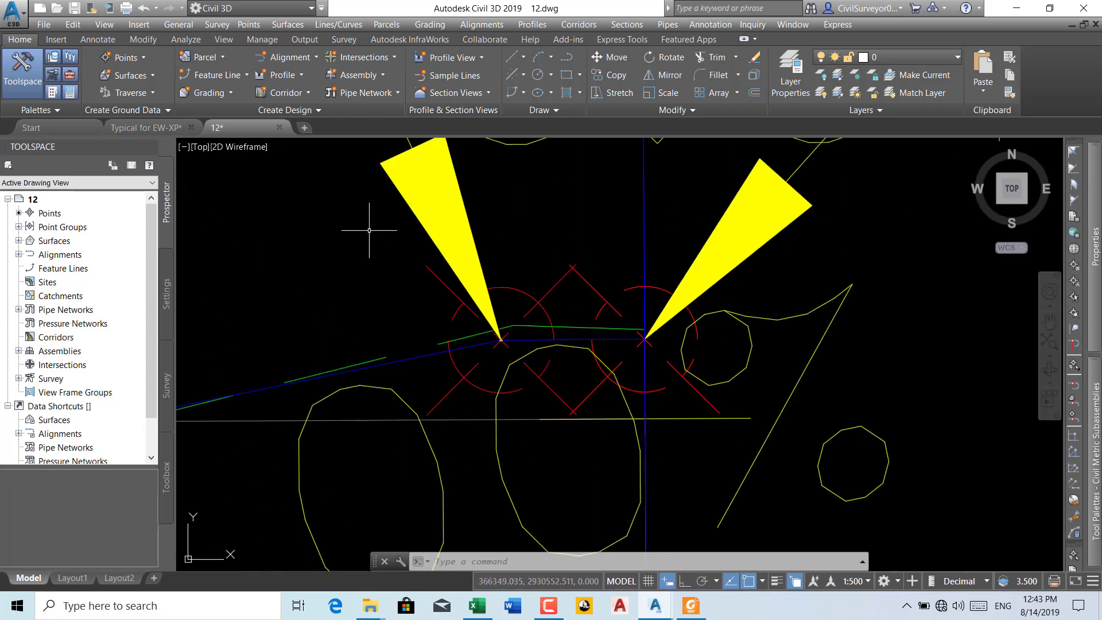
pyautogui.click(98, 39)
pyautogui.click(330, 96)
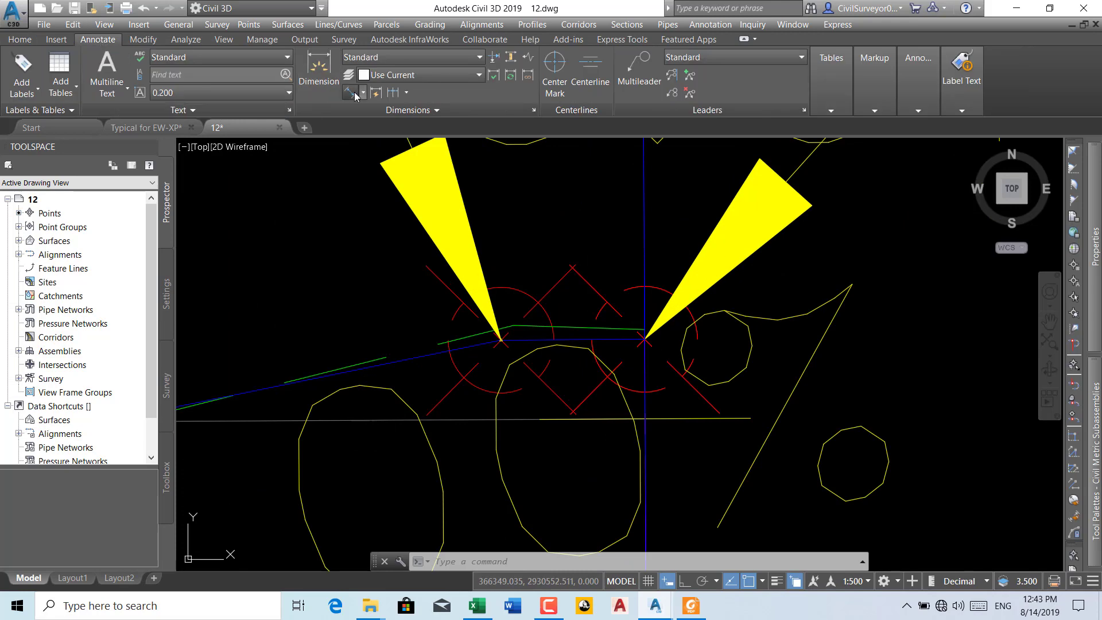
pyautogui.click(499, 340)
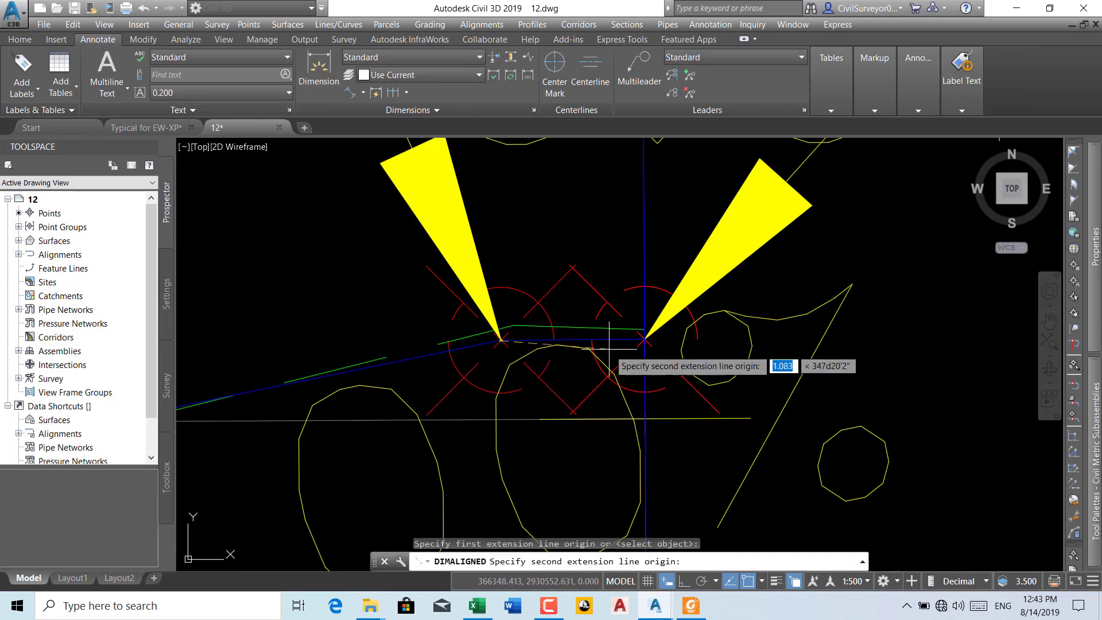
pyautogui.scroll(5, 645, 348)
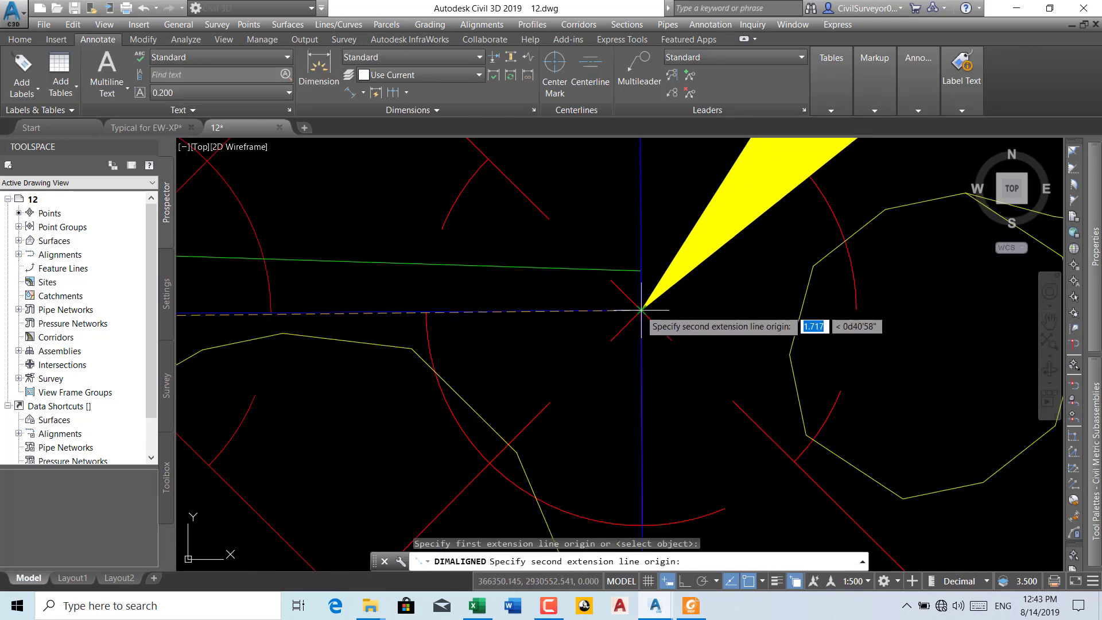
pyautogui.click(641, 310)
pyautogui.scroll(-3, 473, 318)
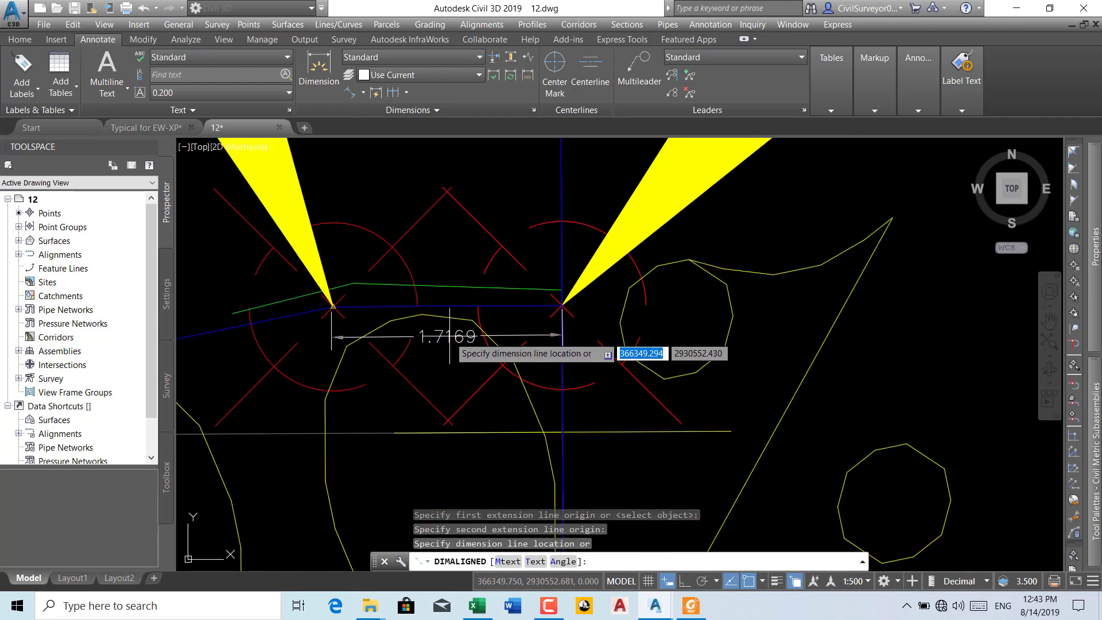
pyautogui.rightClick(431, 339)
pyautogui.click(454, 346)
pyautogui.scroll(-2, 454, 346)
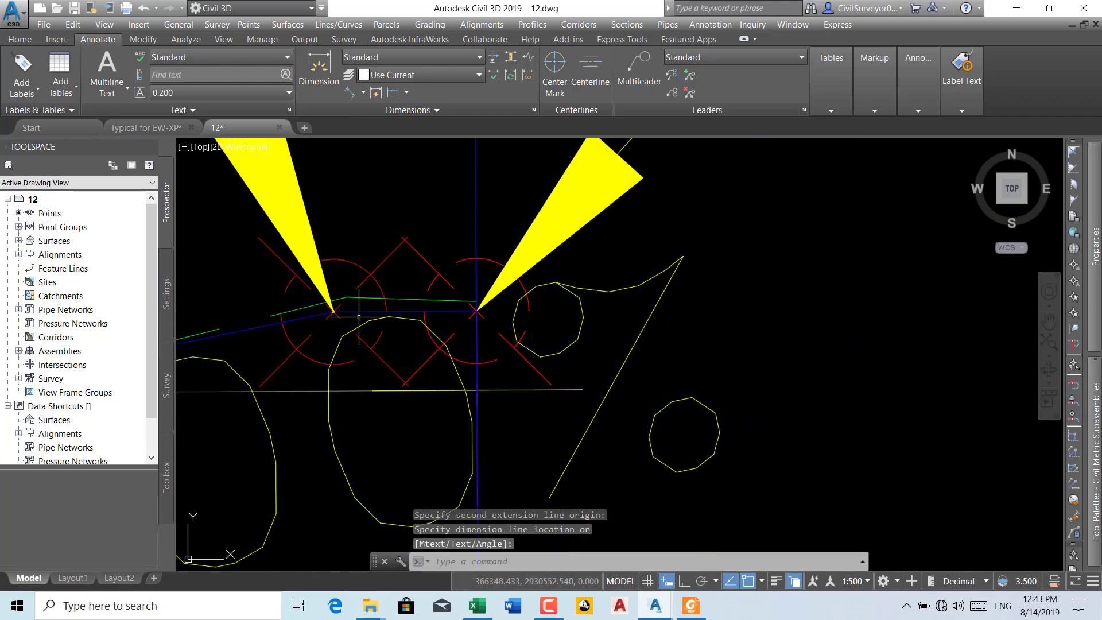
pyautogui.scroll(-2, 459, 339)
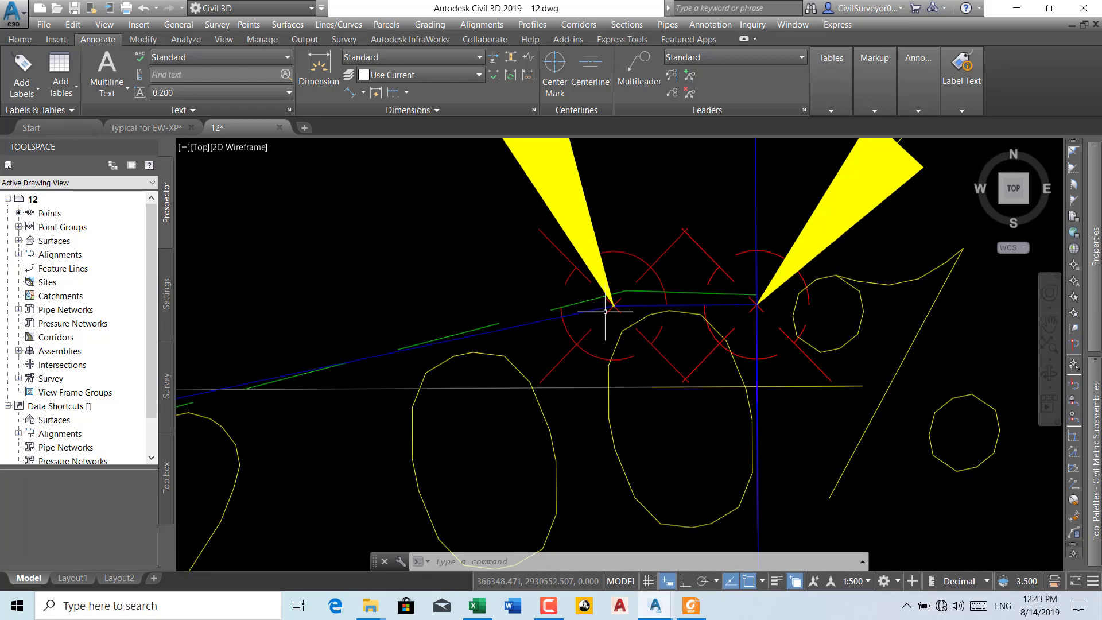
pyautogui.moveTo(381, 369); pyautogui.dragTo(605, 337, button='middle')
pyautogui.scroll(-6, 363, 405)
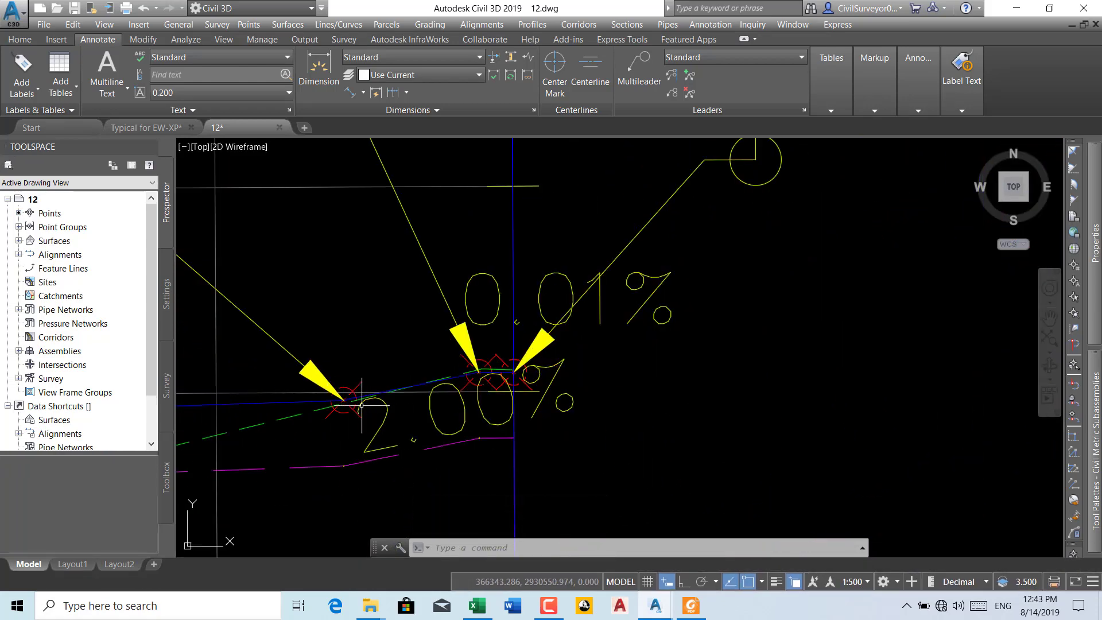
# - Zoom out and pan the drawing to bring the upper EG profile view into view
pyautogui.scroll(-5, 362, 405)
pyautogui.scroll(-2, 363, 409)
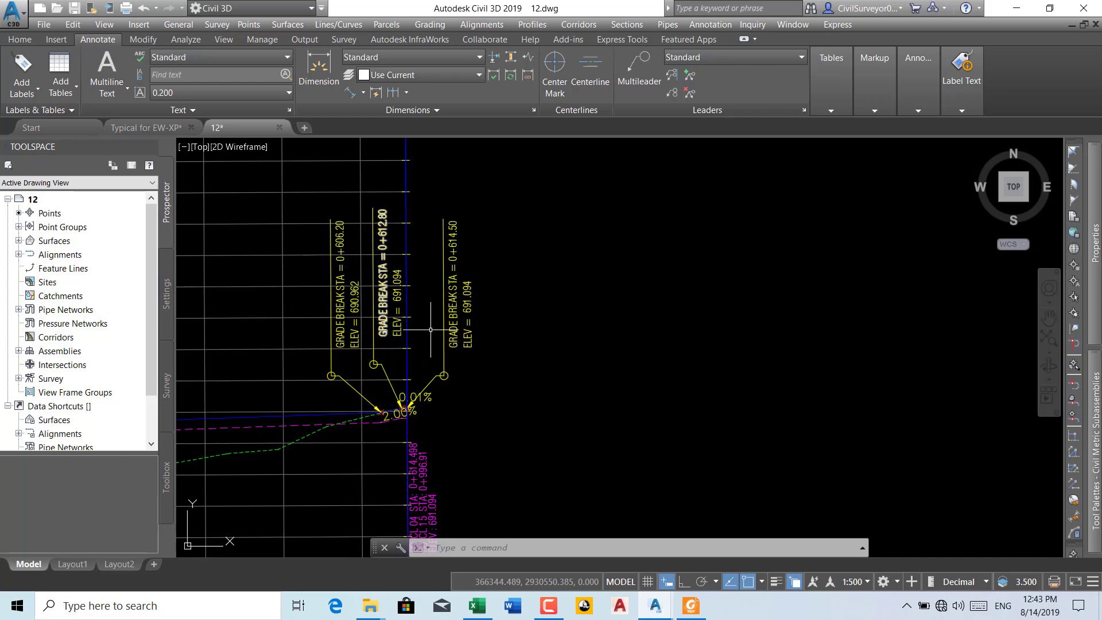
pyautogui.scroll(-2, 422, 330)
pyautogui.scroll(-1, 296, 383)
pyautogui.scroll(-1, 407, 358)
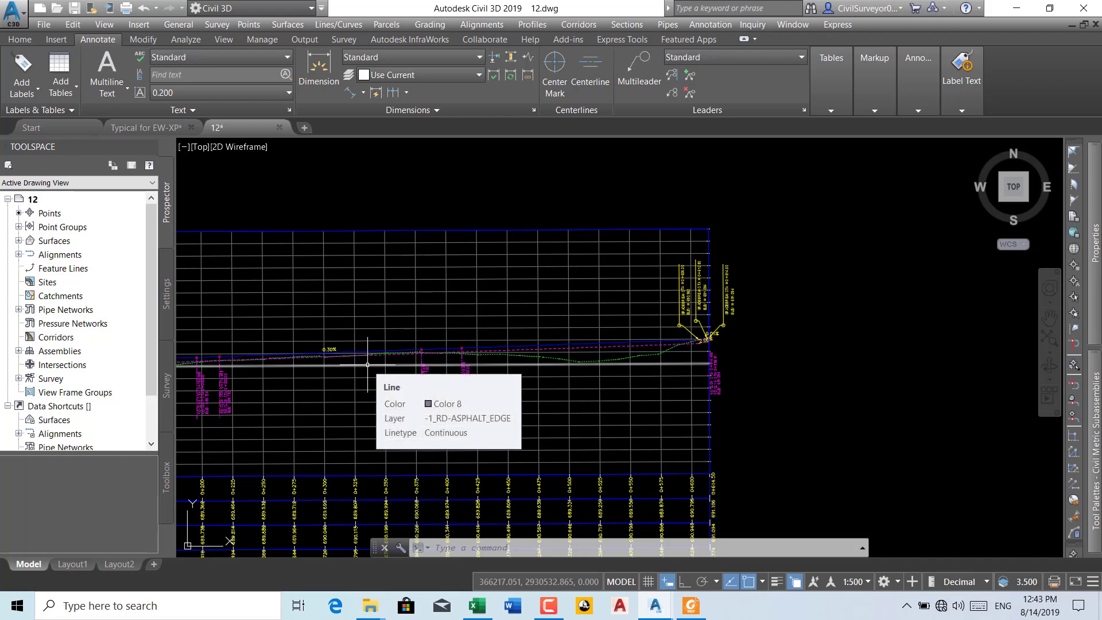
pyautogui.scroll(-2, 396, 338)
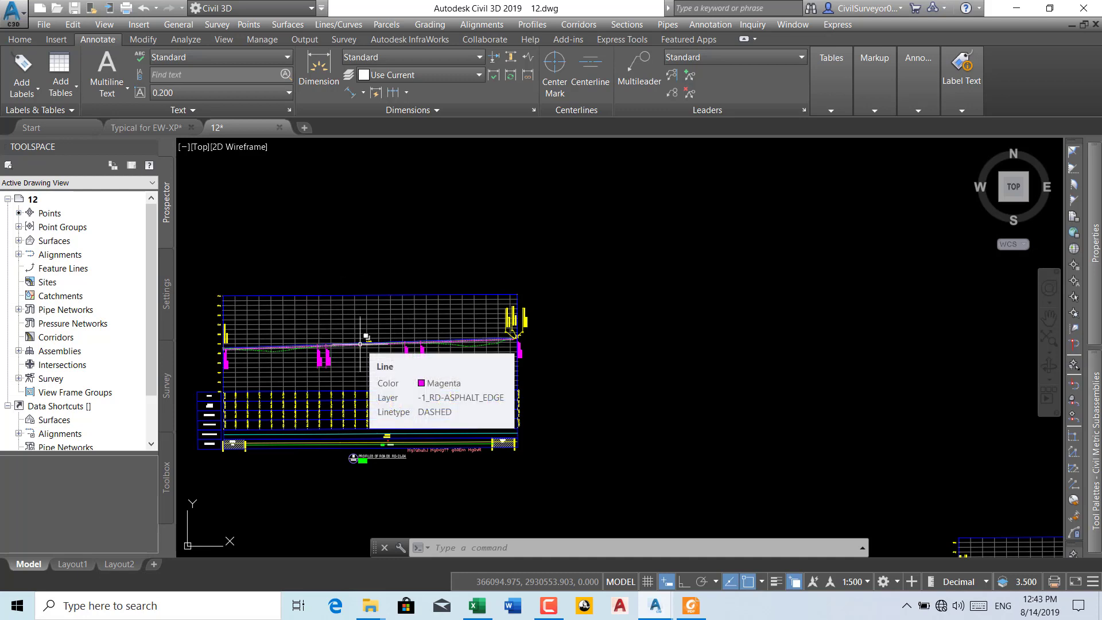
pyautogui.moveTo(278, 375); pyautogui.dragTo(317, 411, button='middle')
pyautogui.scroll(-4, 317, 410)
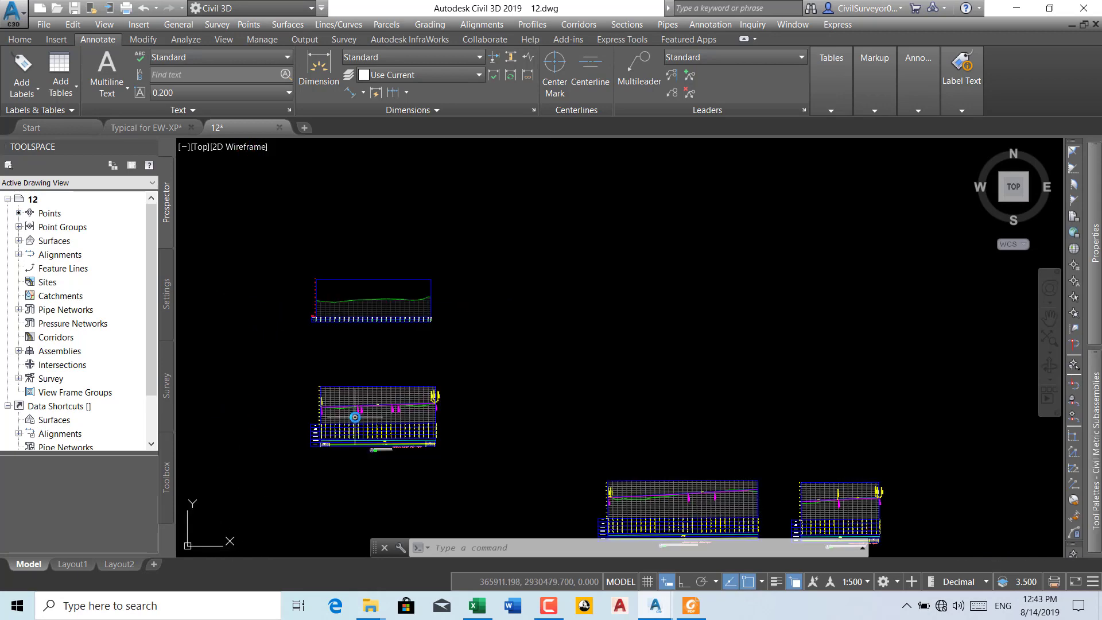
pyautogui.scroll(4, 327, 287)
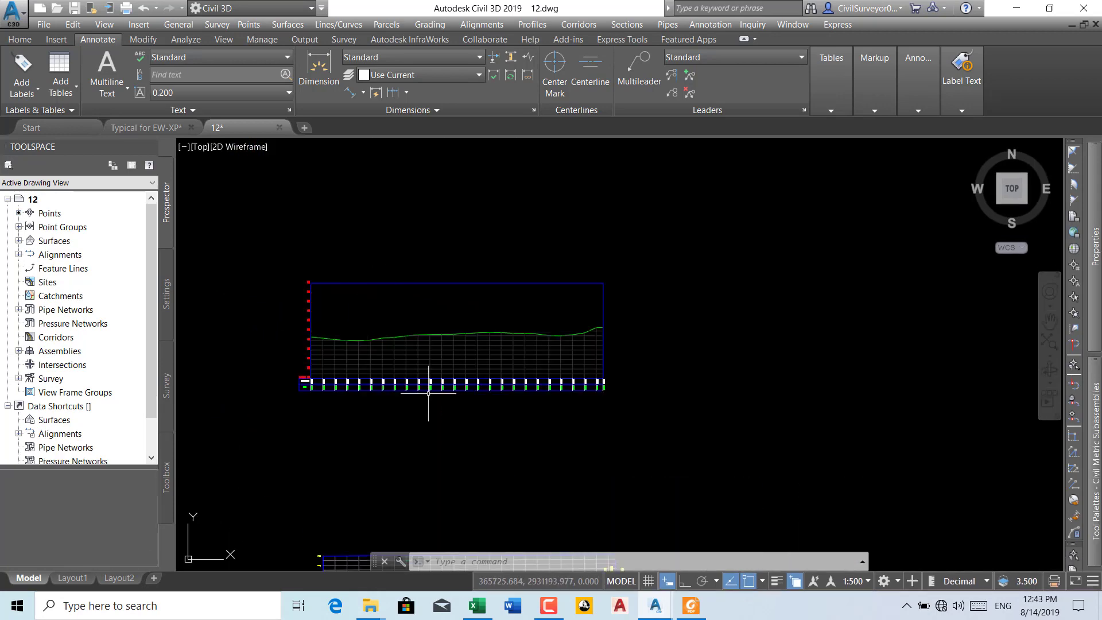
pyautogui.scroll(-5, 468, 336)
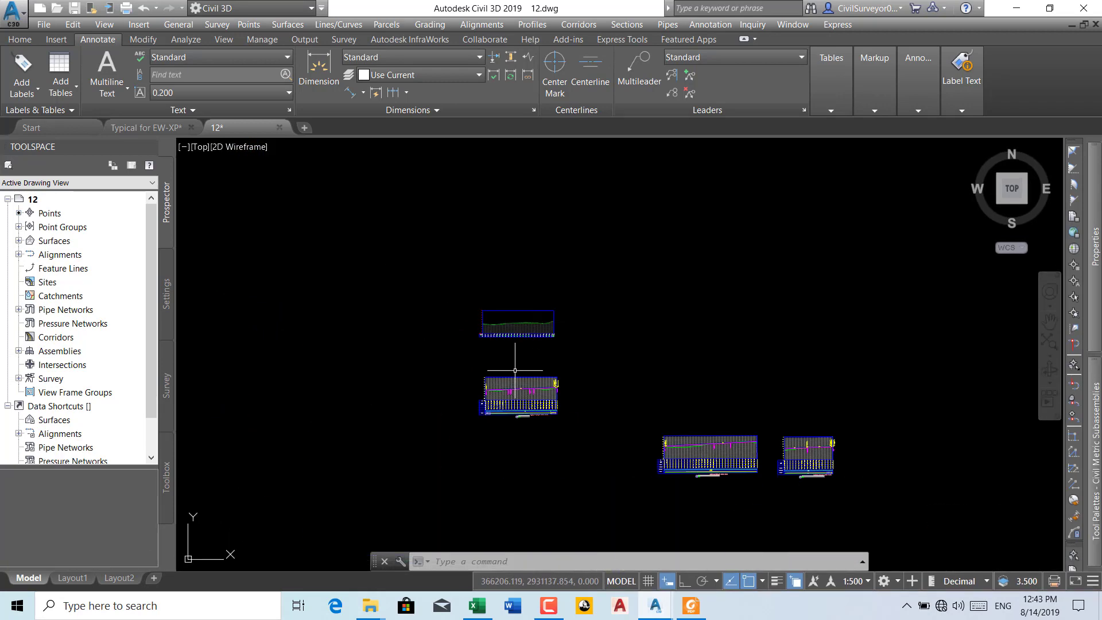
pyautogui.scroll(4, 515, 370)
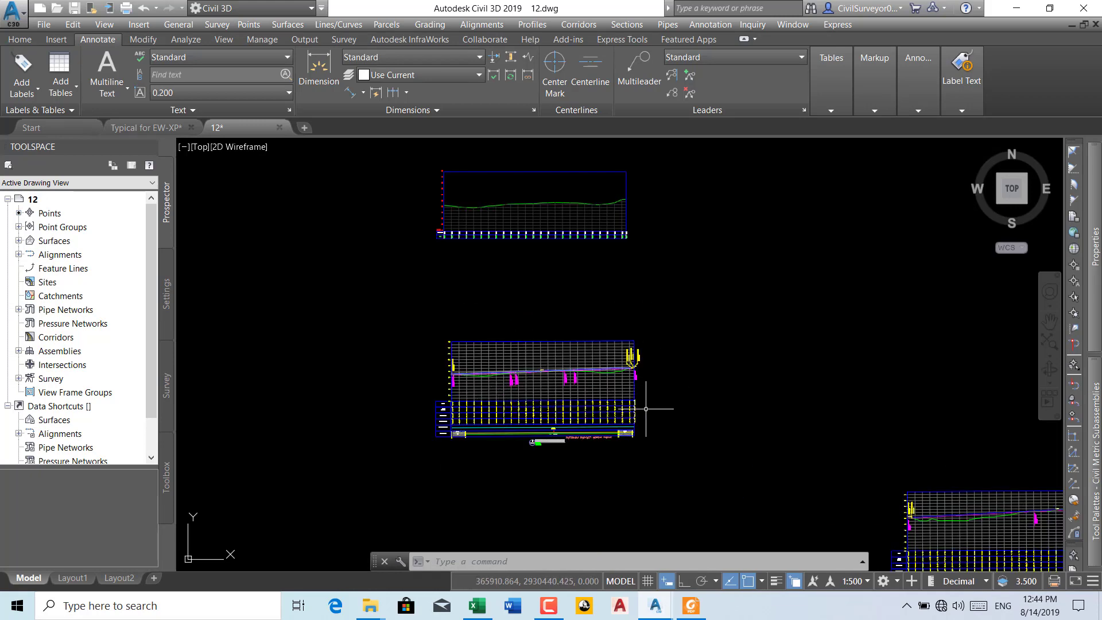
pyautogui.moveTo(516, 280); pyautogui.dragTo(500, 411, button='middle')
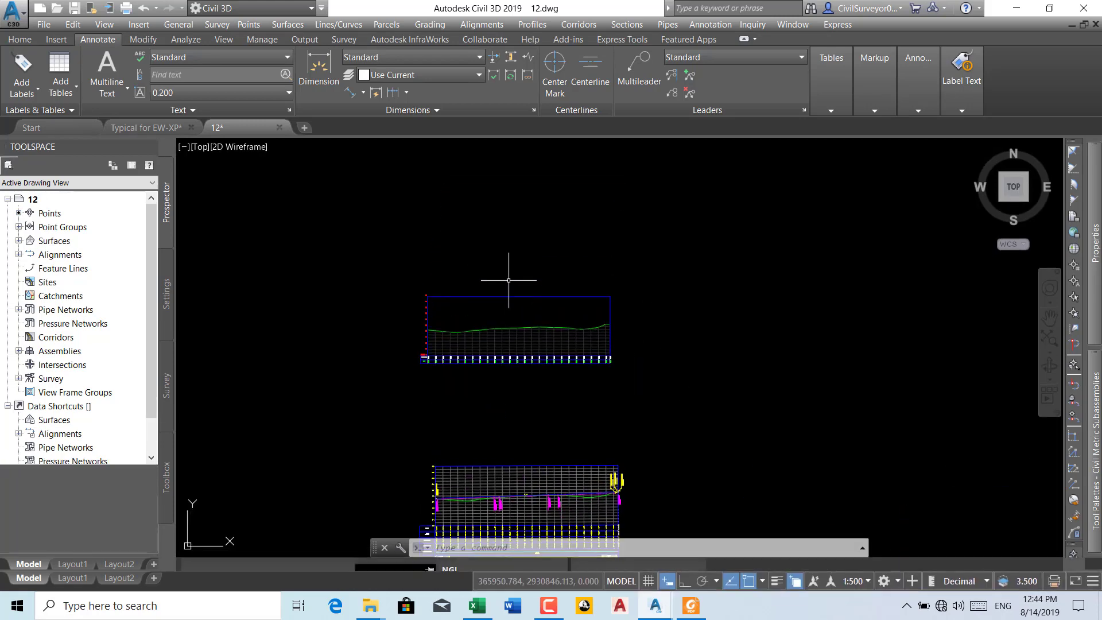
# - Select the upper EG profile view to bring up its Profile View: EG tools
pyautogui.click(515, 302)
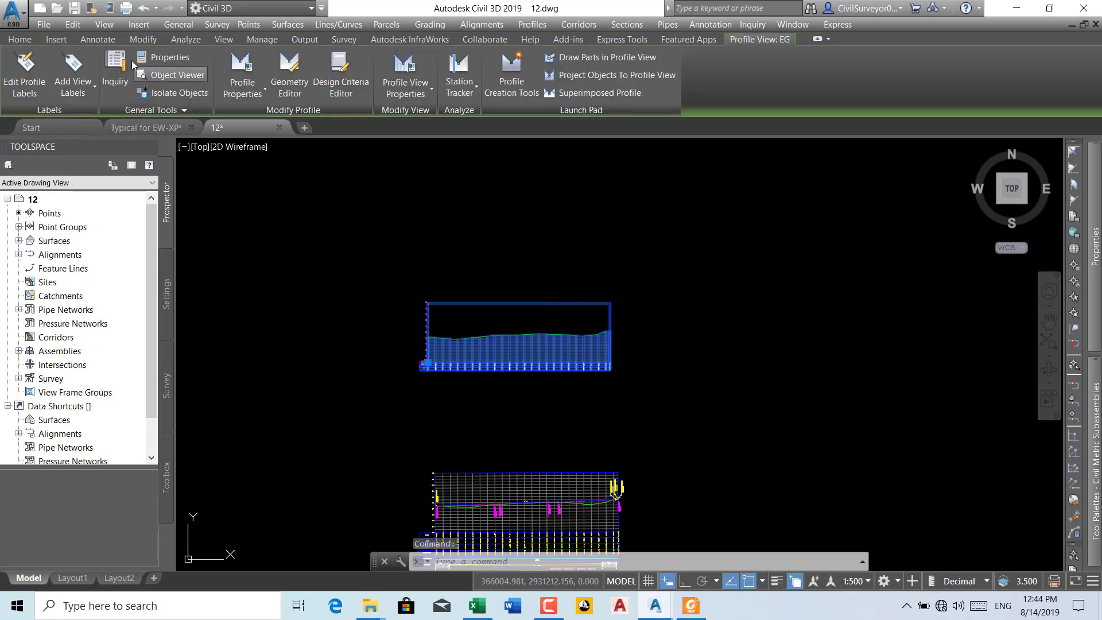
pyautogui.click(10, 40)
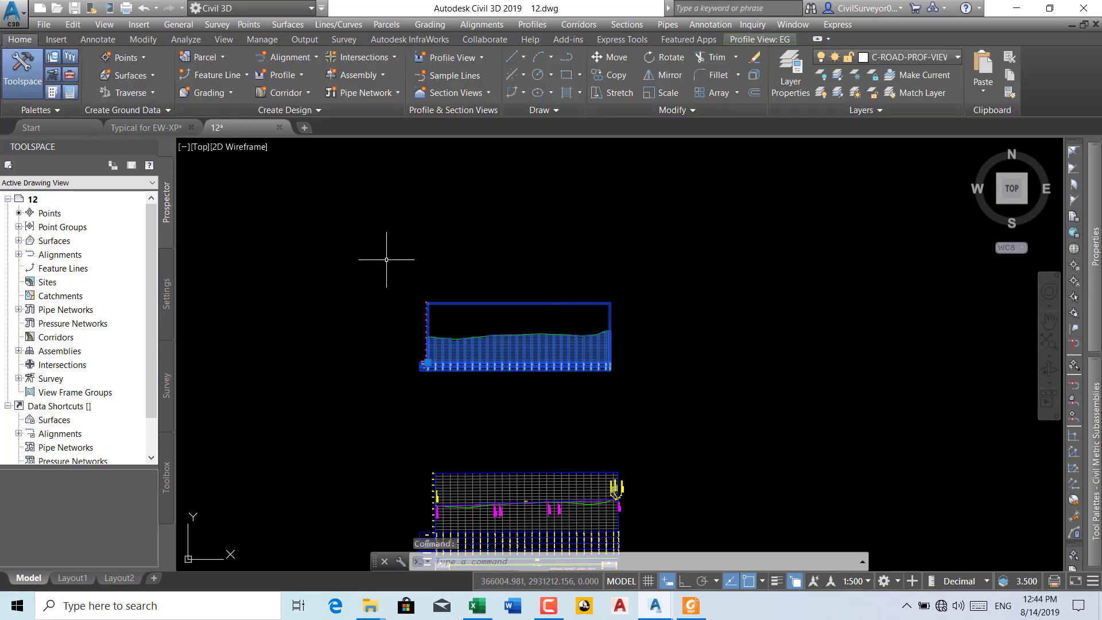
pyautogui.press('Escape')
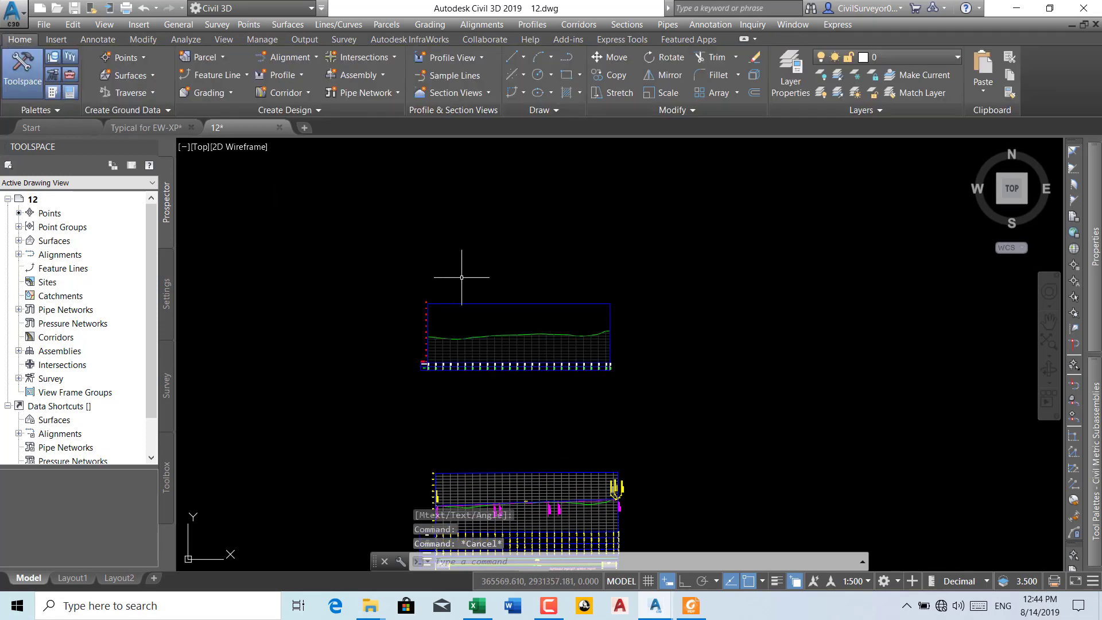
pyautogui.click(525, 303)
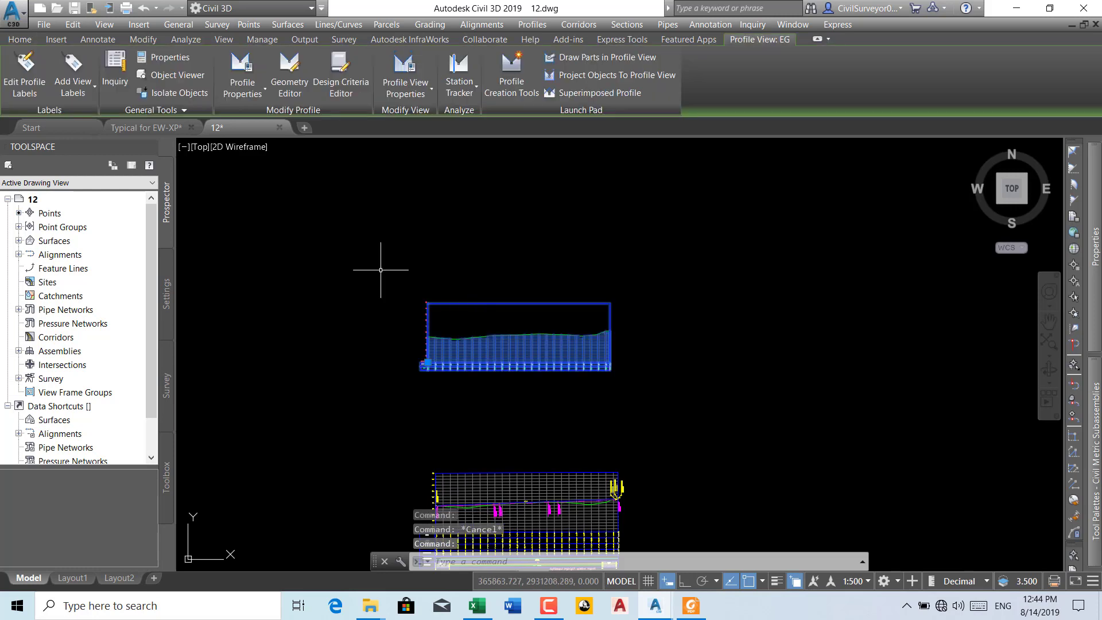
# - Place a Station Elevation view label at station 0, elevation 689.136 on the EG view
pyautogui.click(91, 91)
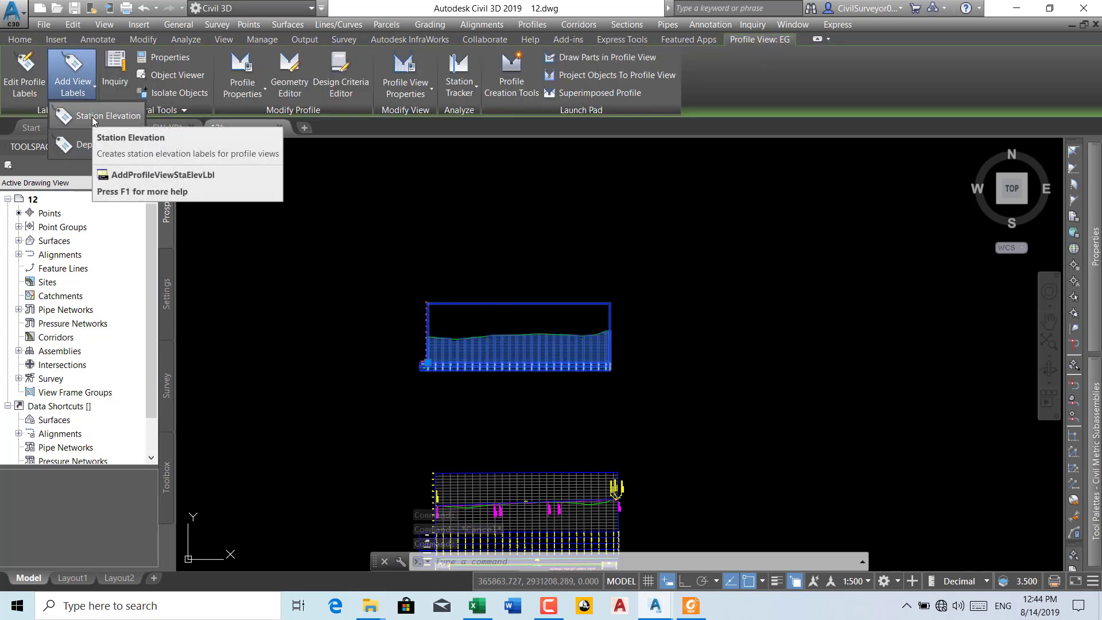
pyautogui.click(91, 116)
pyautogui.scroll(5, 440, 345)
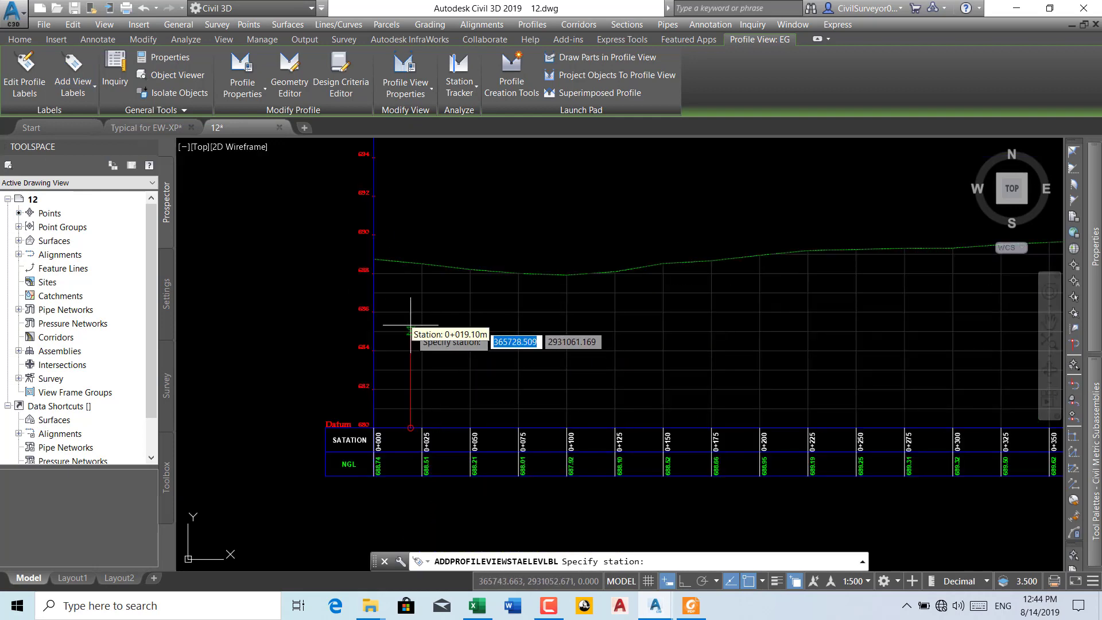
pyautogui.write('0')
pyautogui.press('Return')
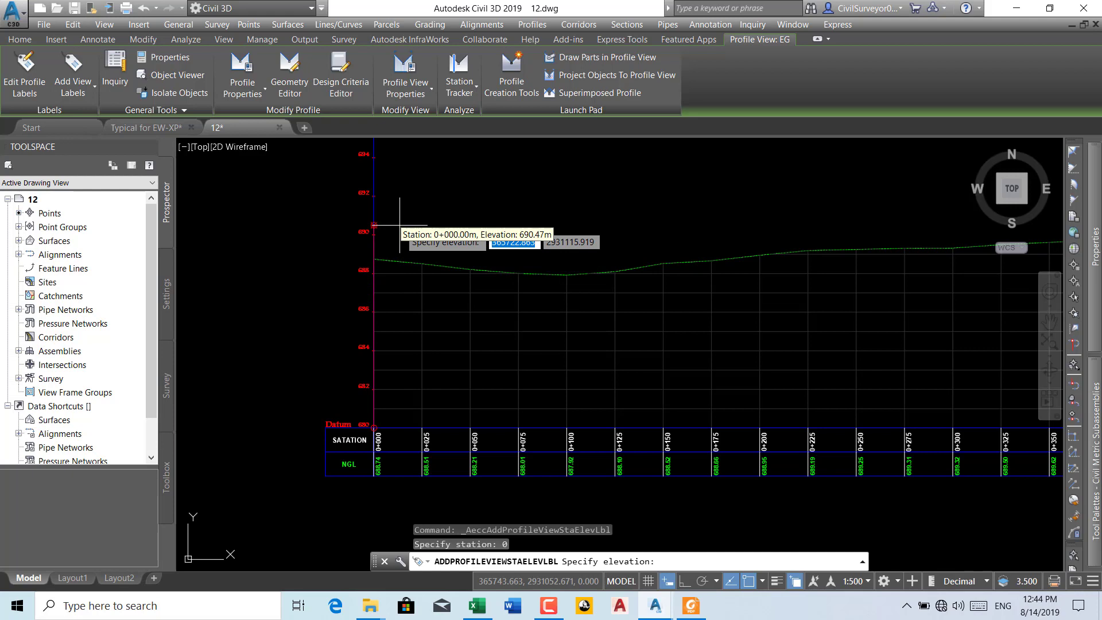
pyautogui.write('689.136')
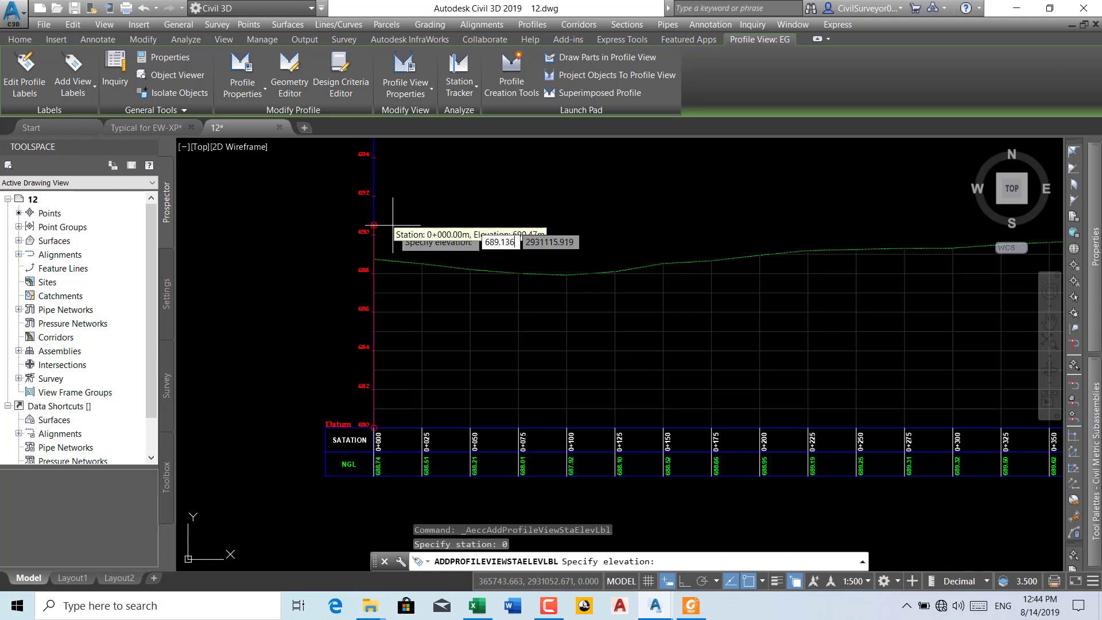
pyautogui.press('Return')
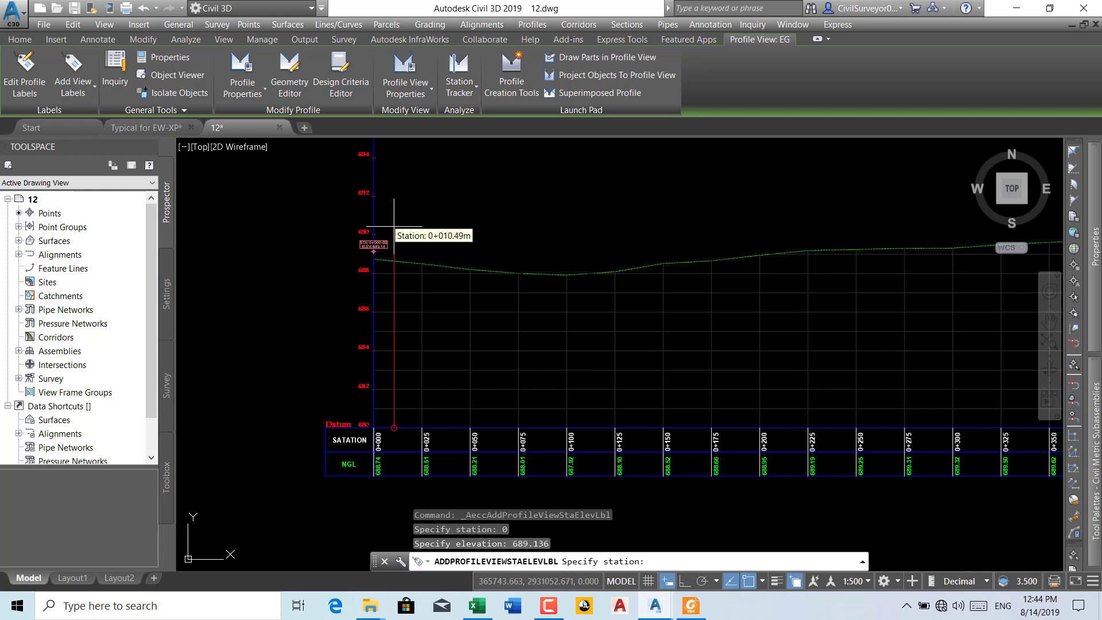
pyautogui.moveTo(563, 250); pyautogui.dragTo(418, 268, button='middle')
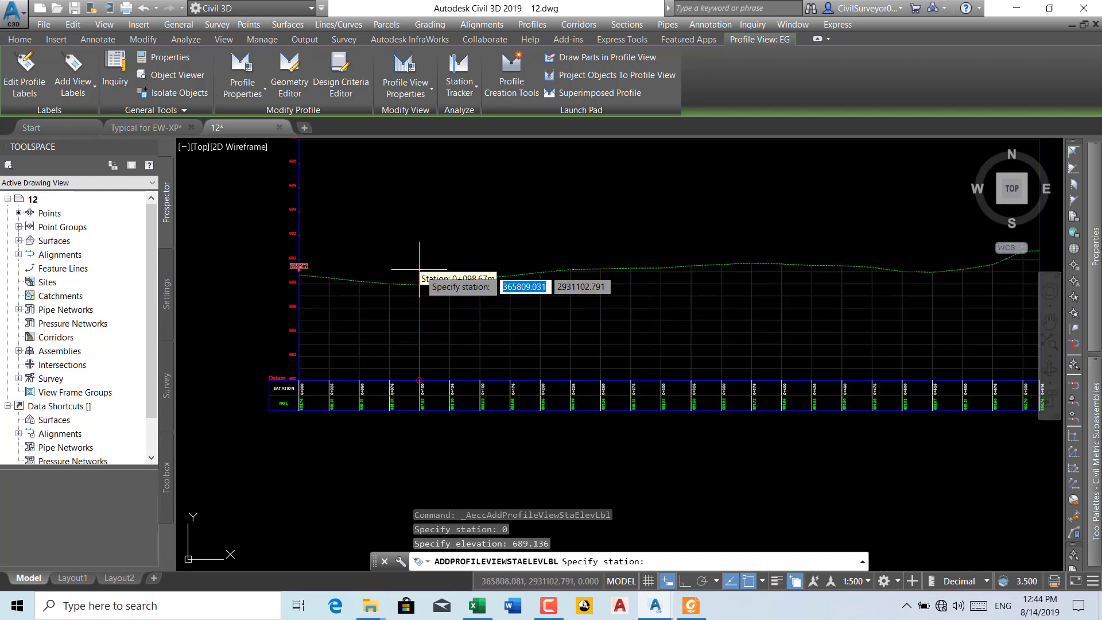
# - Label station 606.20 with elevation 690.962
pyautogui.scroll(-2, 659, 272)
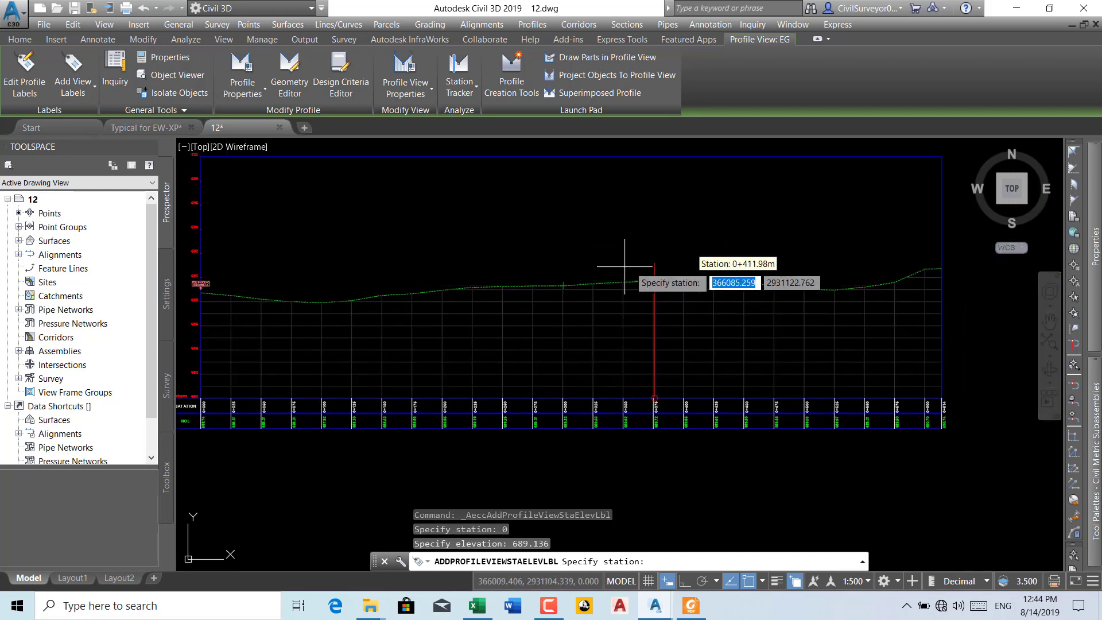
pyautogui.write('6.20')
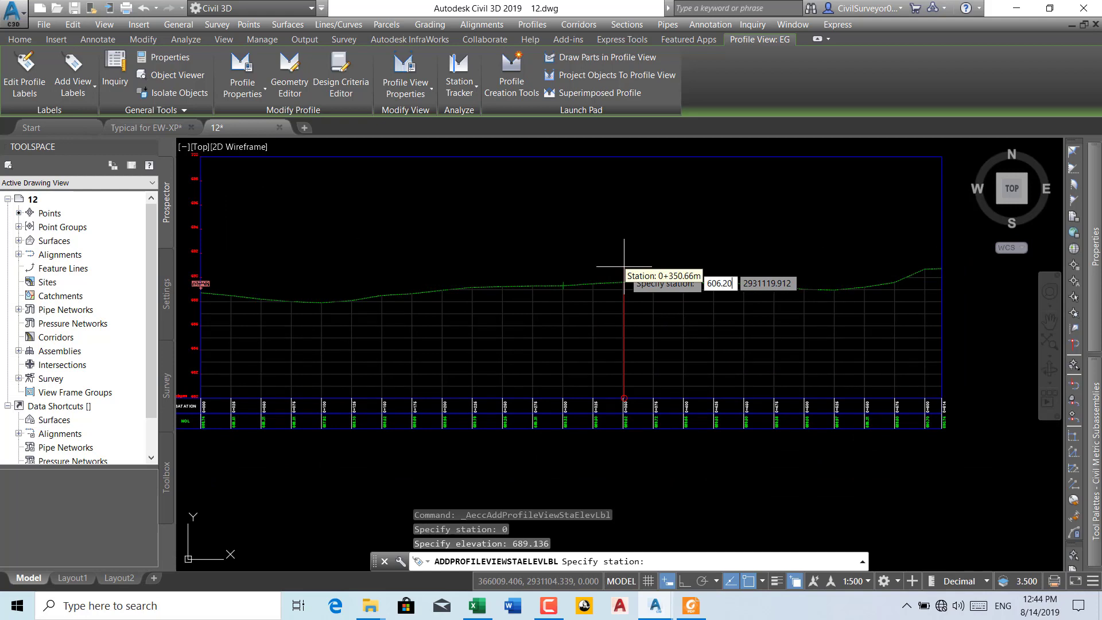
pyautogui.write('+')
pyautogui.press('BackSpace')
pyautogui.press('Return')
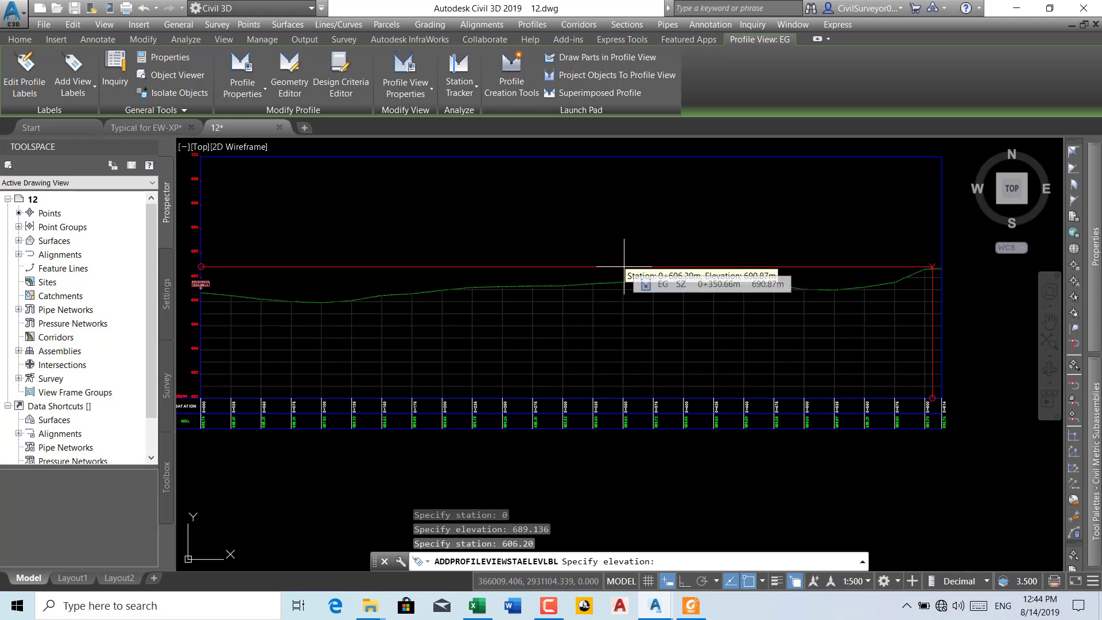
pyautogui.moveTo(625, 283)
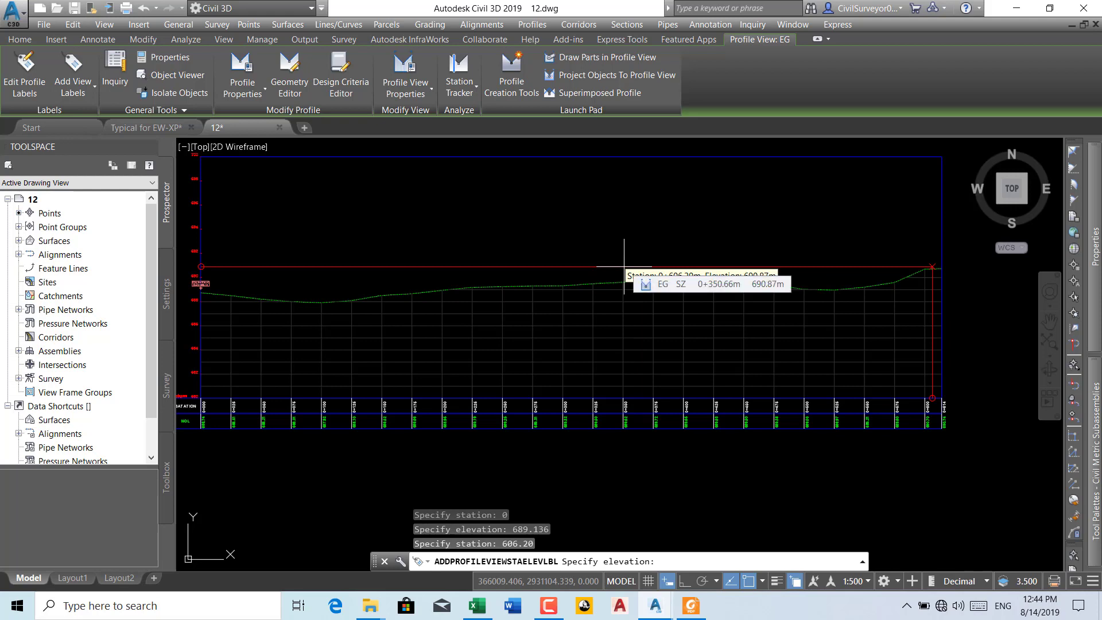
pyautogui.write('690.962')
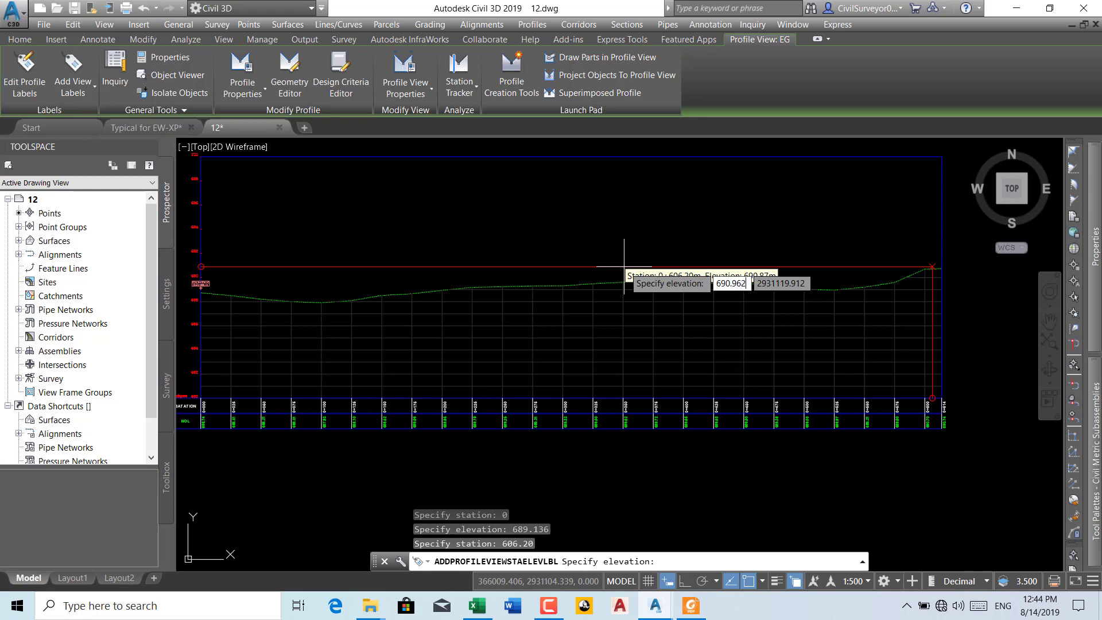
pyautogui.press('Return')
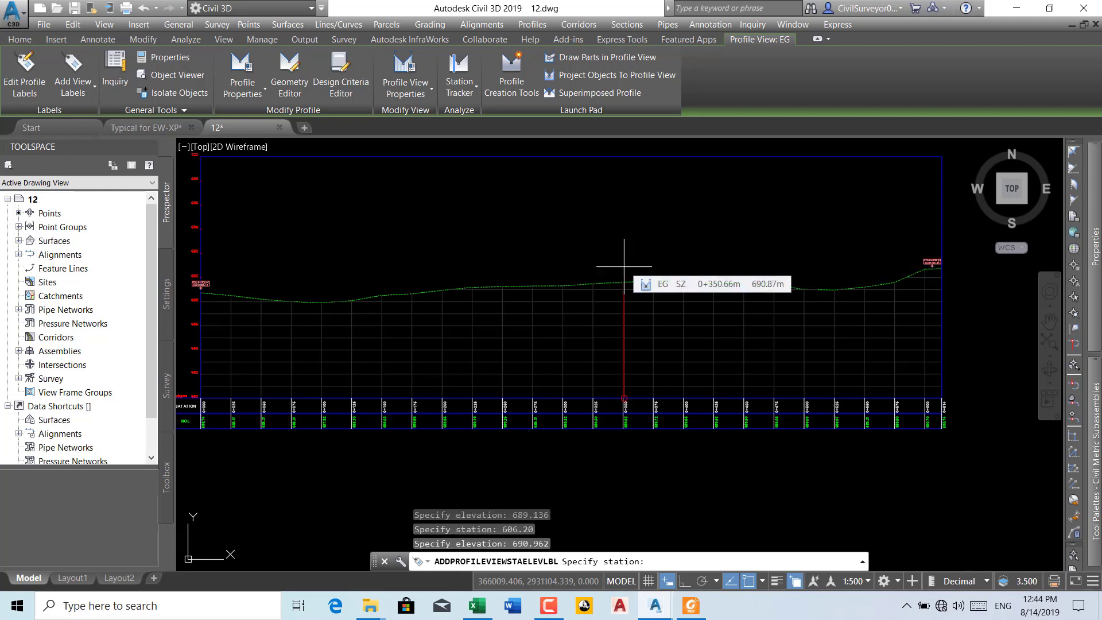
# - Label stations 612.80 and 614, both at elevation 691.094
pyautogui.write('612.80')
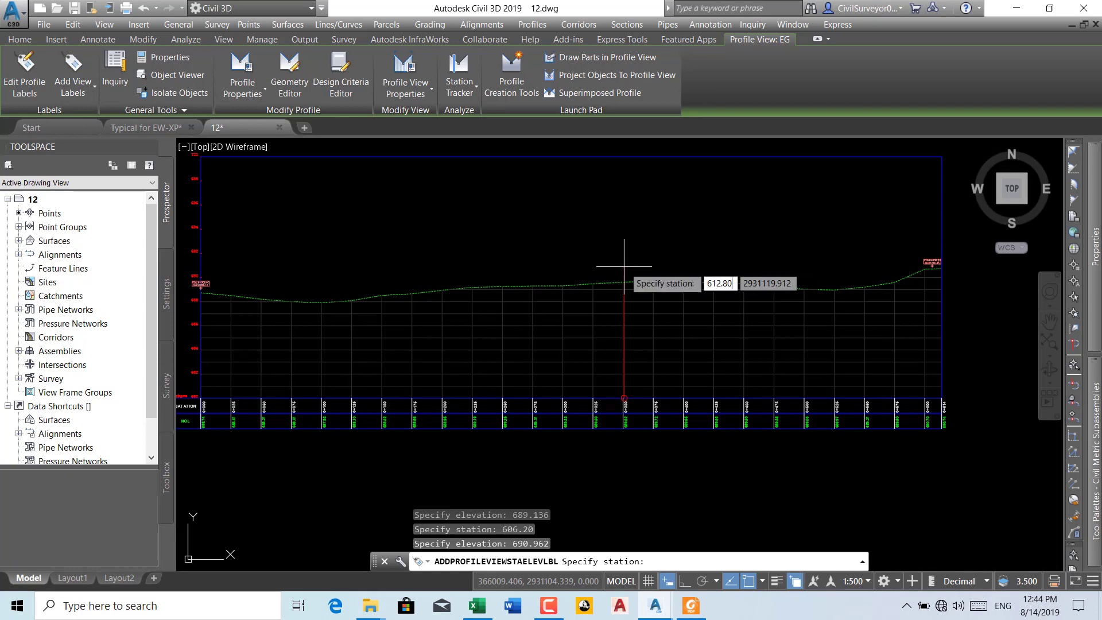
pyautogui.press('Return')
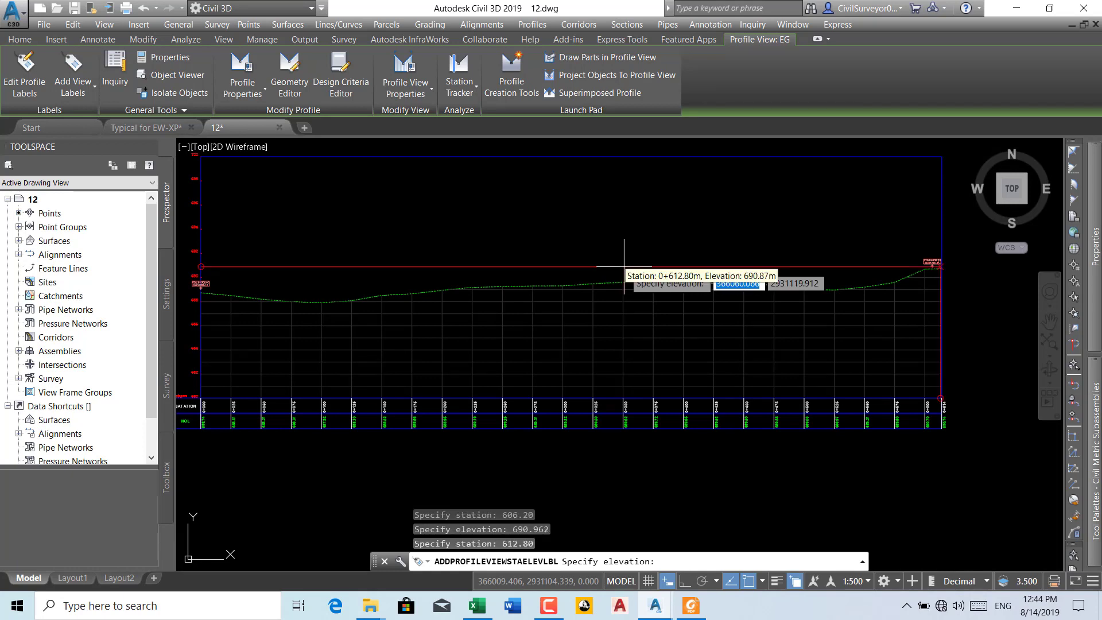
pyautogui.write('691.094')
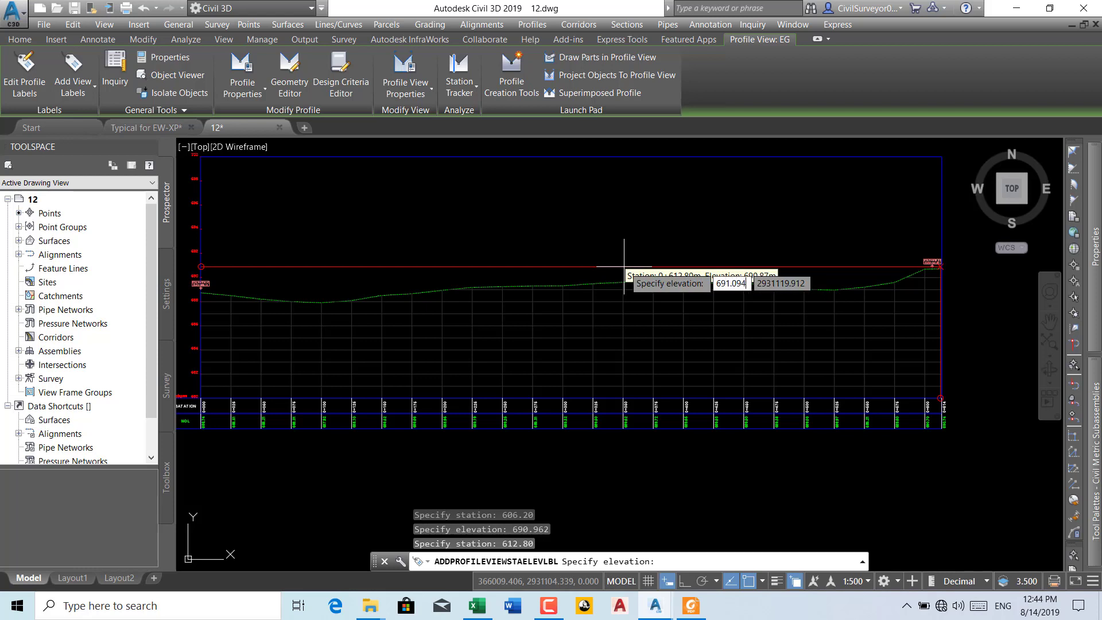
pyautogui.press('Return')
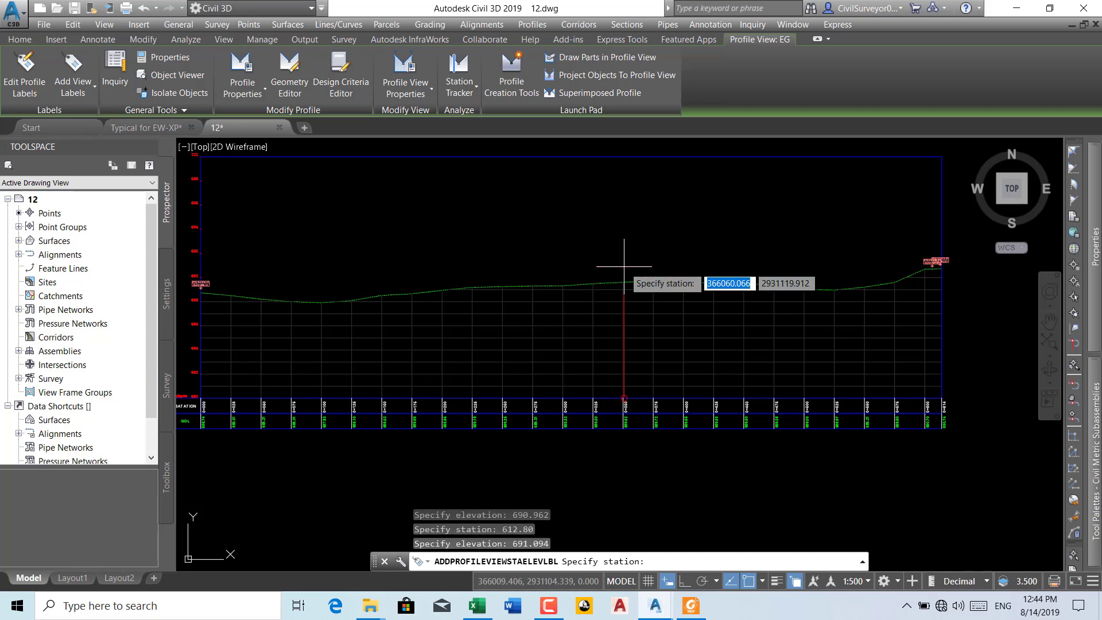
pyautogui.write('614')
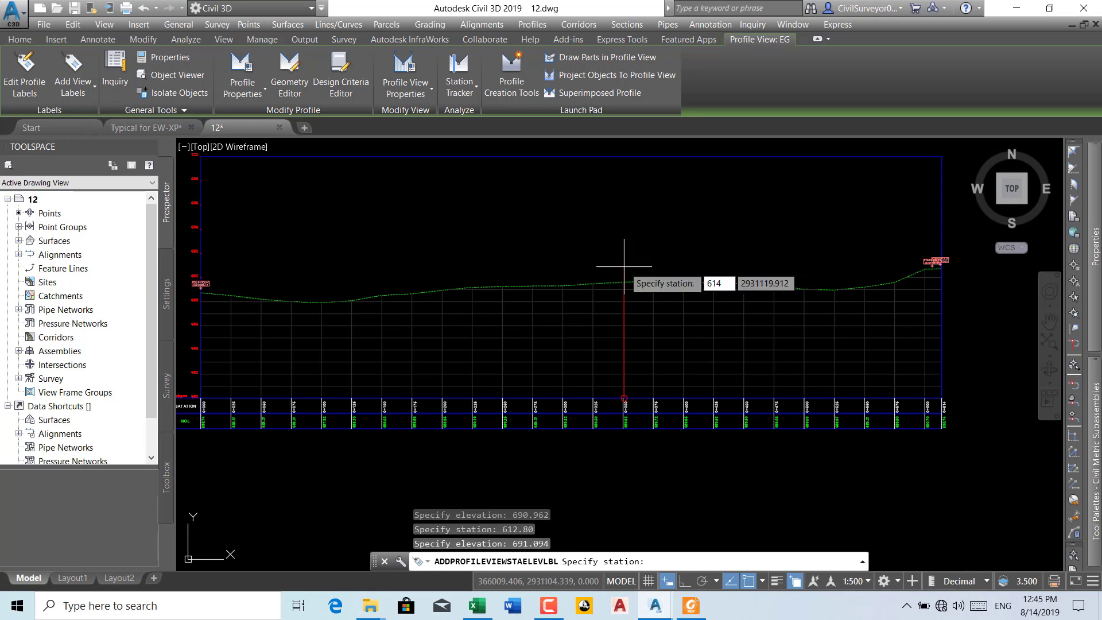
pyautogui.press('Return')
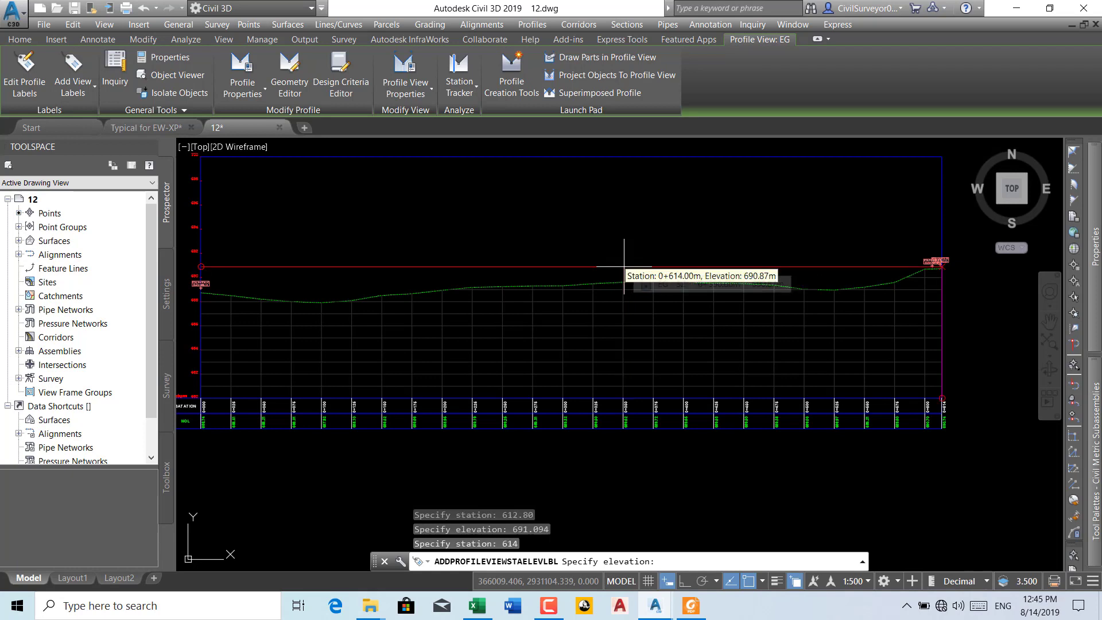
pyautogui.write('691.')
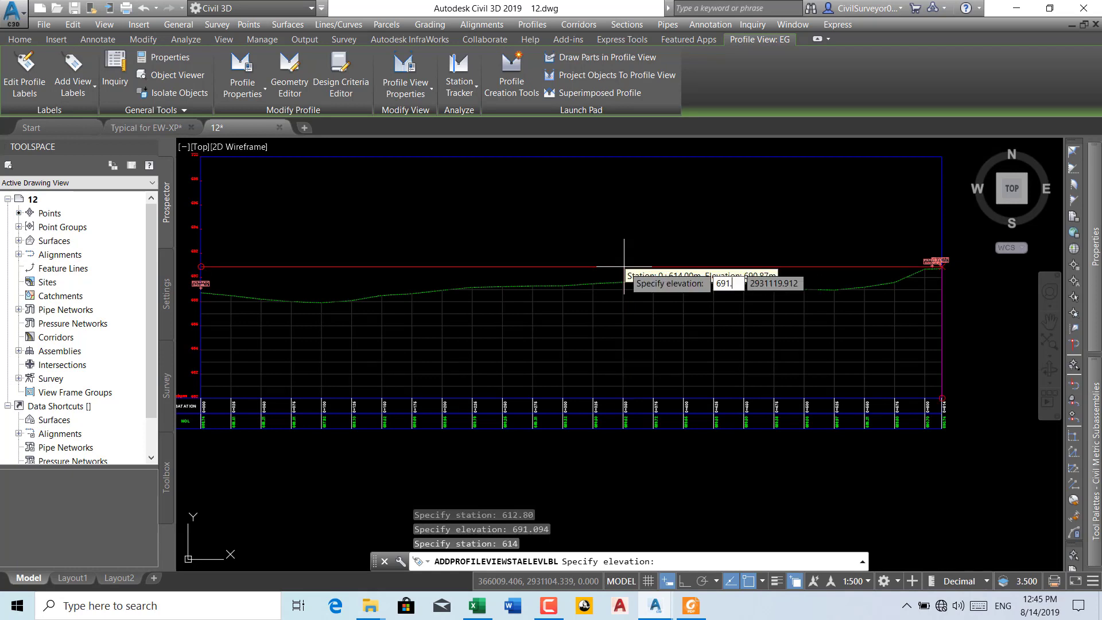
pyautogui.write('094')
pyautogui.press('Return')
pyautogui.press('Return')
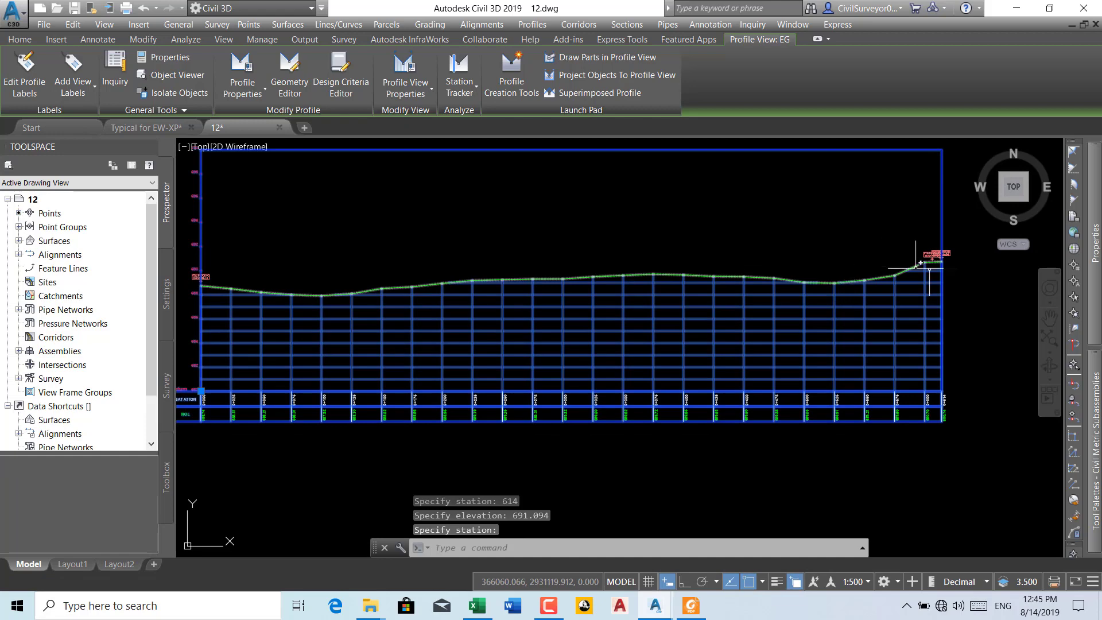
# - Zoom around the 606.20, 612.80 and 614 labels to check them, then return to Home
pyautogui.scroll(1, 918, 263)
pyautogui.scroll(2, 919, 263)
pyautogui.scroll(2, 895, 261)
pyautogui.scroll(2, 861, 258)
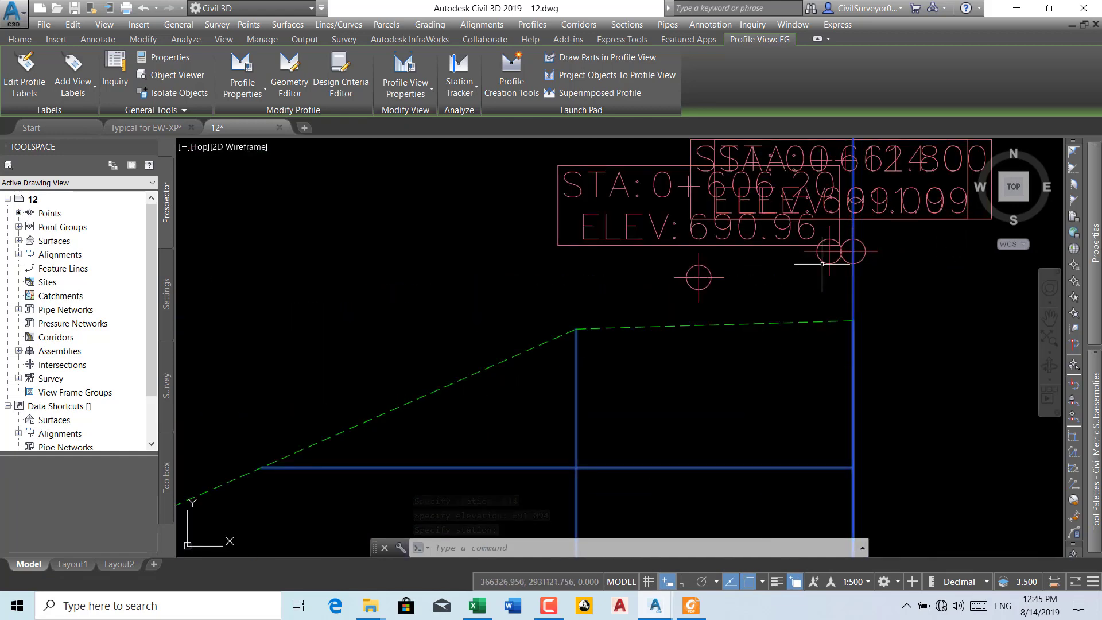
pyautogui.scroll(-4, 819, 264)
pyautogui.scroll(-3, 812, 273)
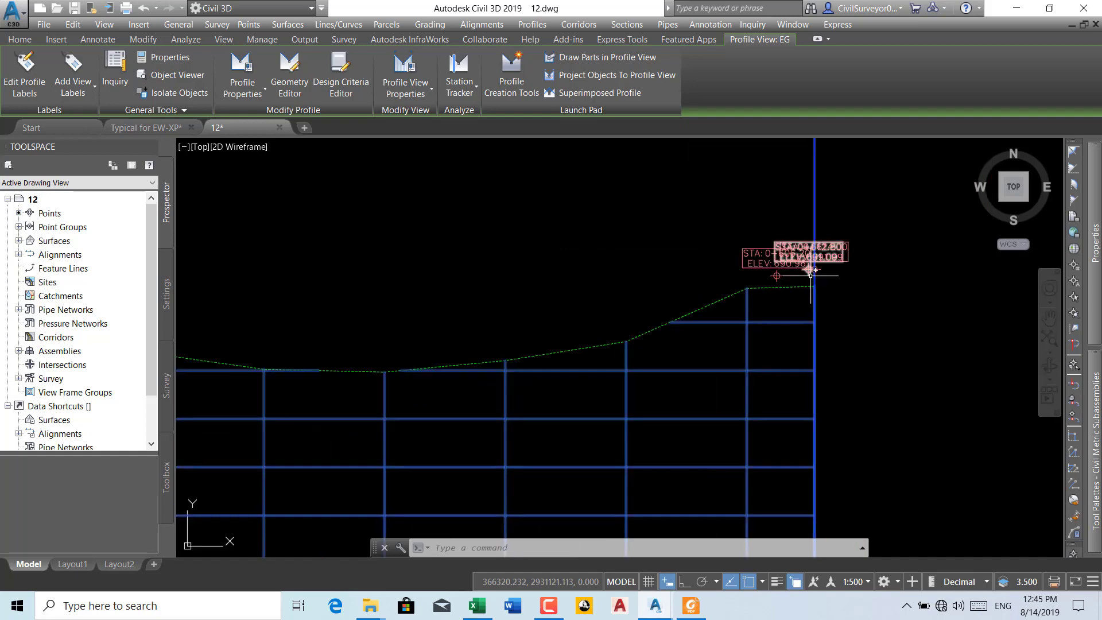
pyautogui.scroll(5, 810, 268)
pyautogui.scroll(5, 809, 268)
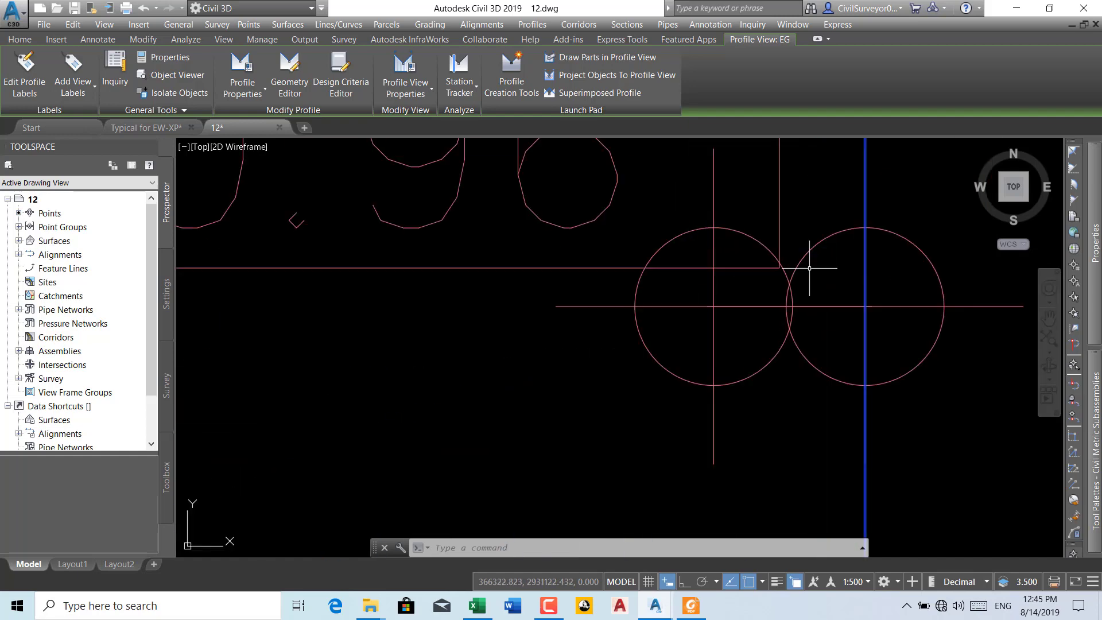
pyautogui.scroll(-3, 809, 268)
pyautogui.scroll(-3, 809, 268)
pyautogui.scroll(-3, 809, 268)
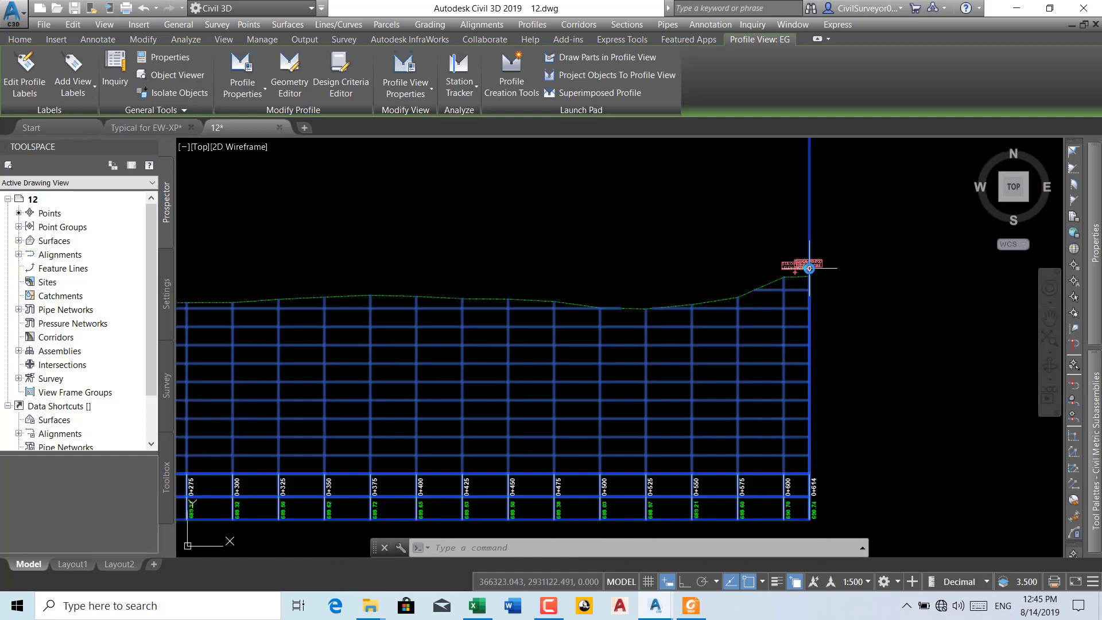
pyautogui.click(19, 39)
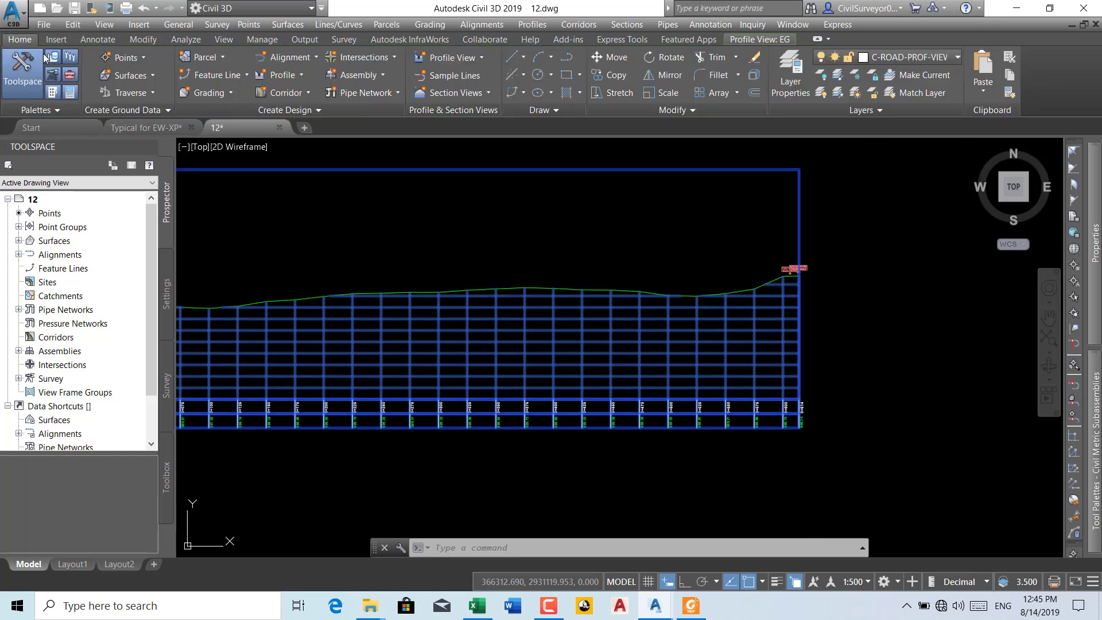
# - Create a new design profile named PGL-04 on CL04 with the Design Profile style
pyautogui.click(302, 75)
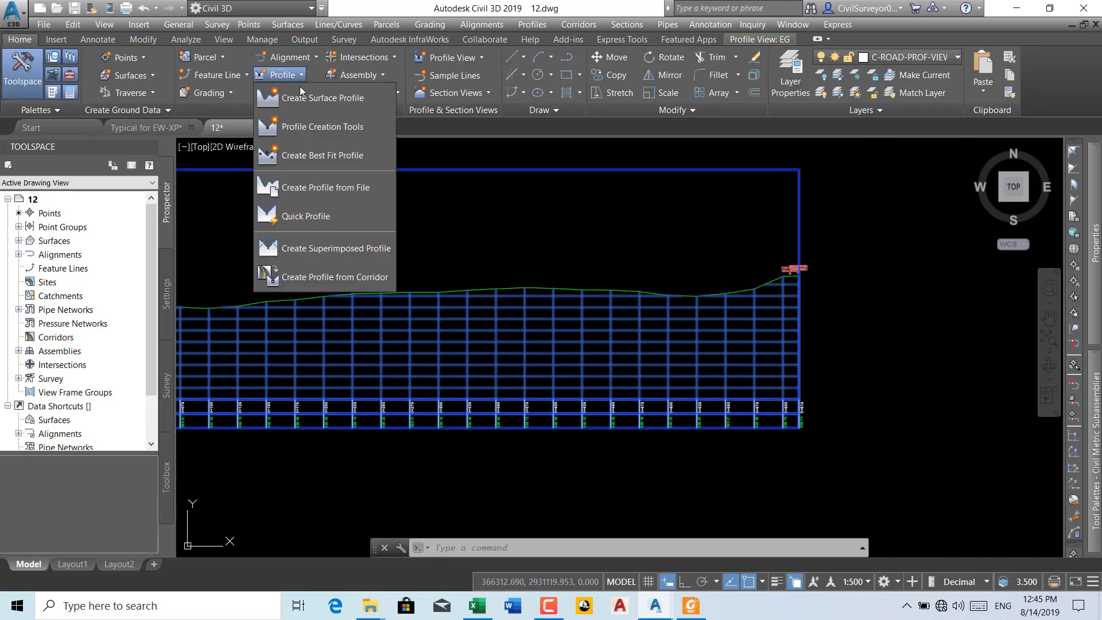
pyautogui.click(337, 127)
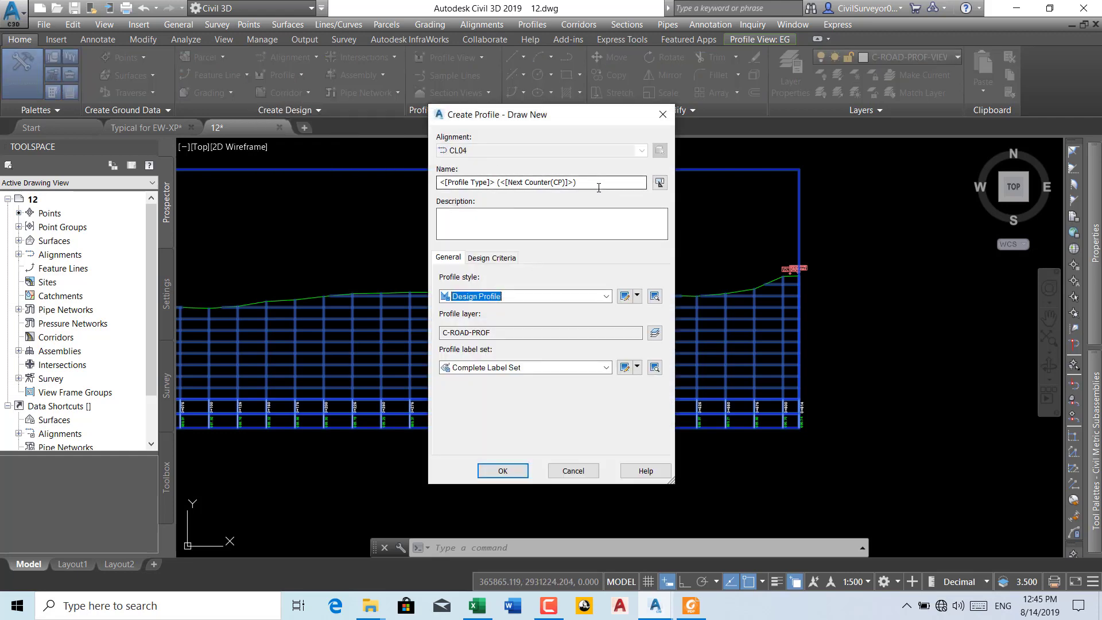
pyautogui.click(598, 187)
pyautogui.write('PGL-04')
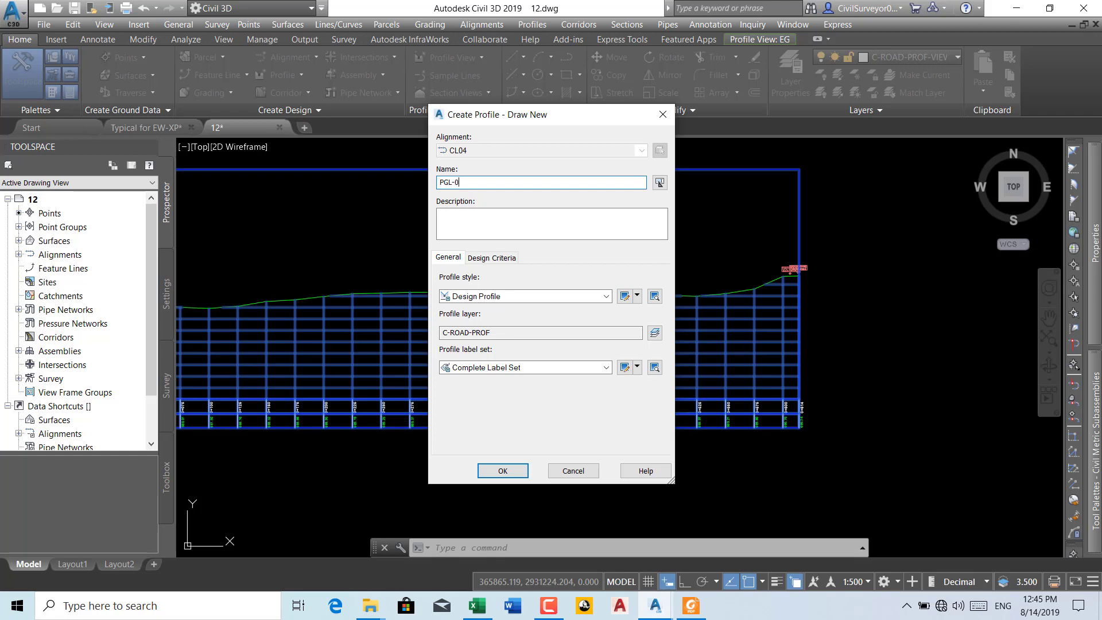
pyautogui.click(503, 470)
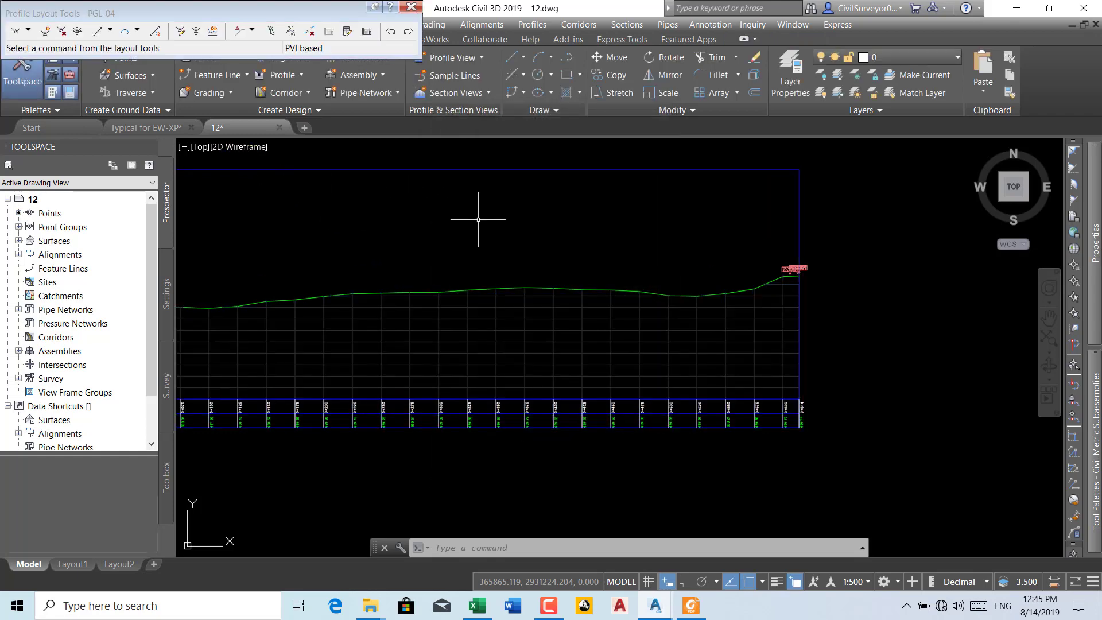
# - Start drawing PGL-04 tangents with the first point at station 0+000
pyautogui.scroll(-5, 459, 221)
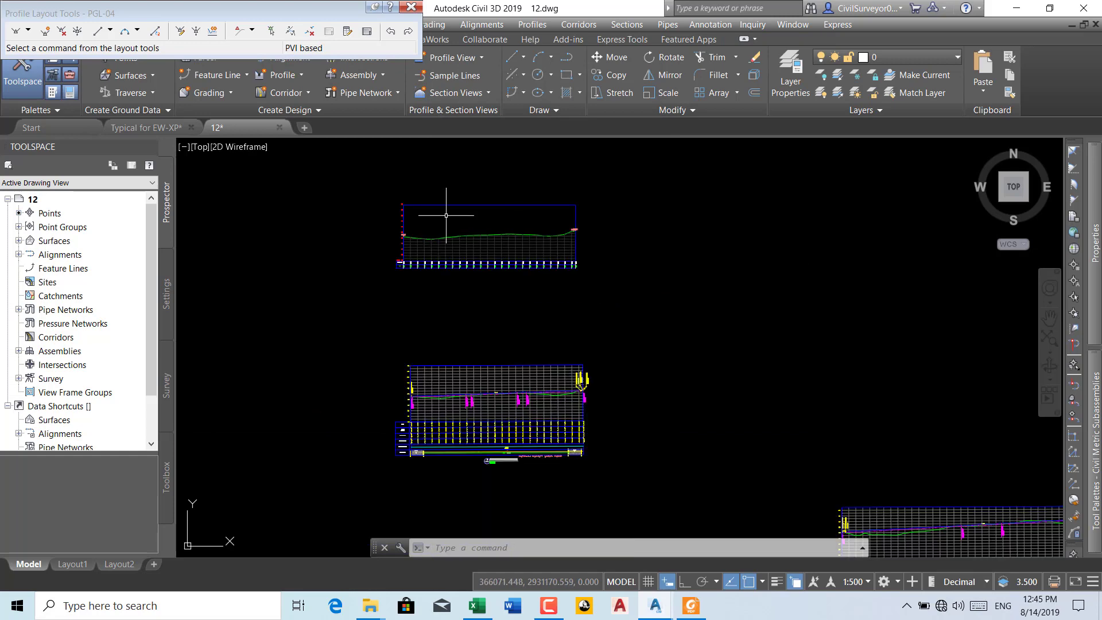
pyautogui.click(28, 32)
pyautogui.click(42, 47)
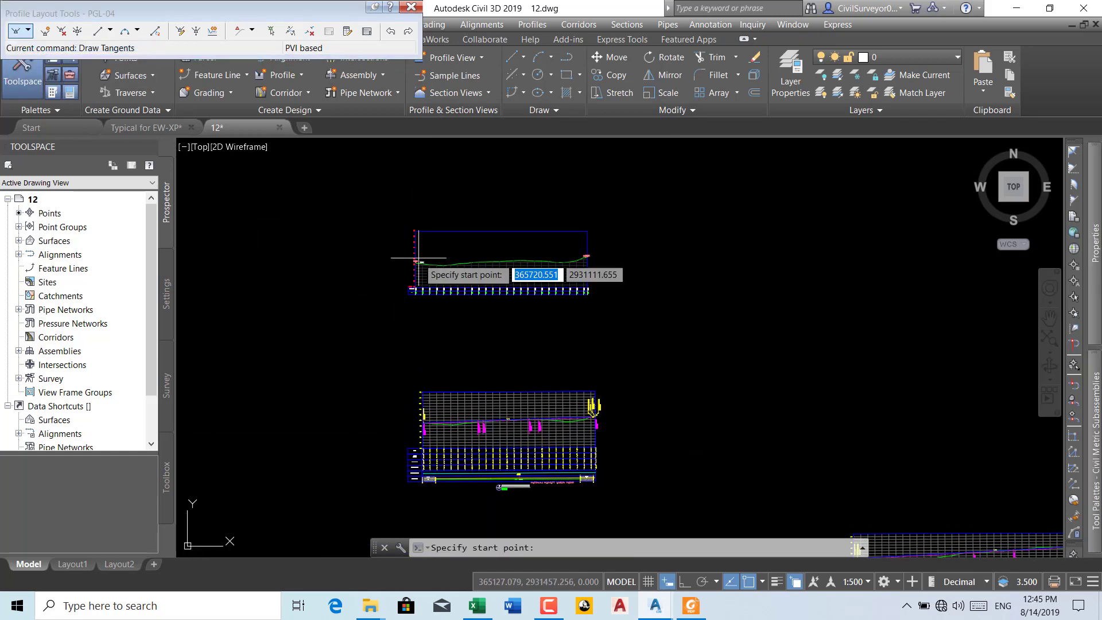
pyautogui.scroll(5, 393, 263)
pyautogui.scroll(5, 405, 274)
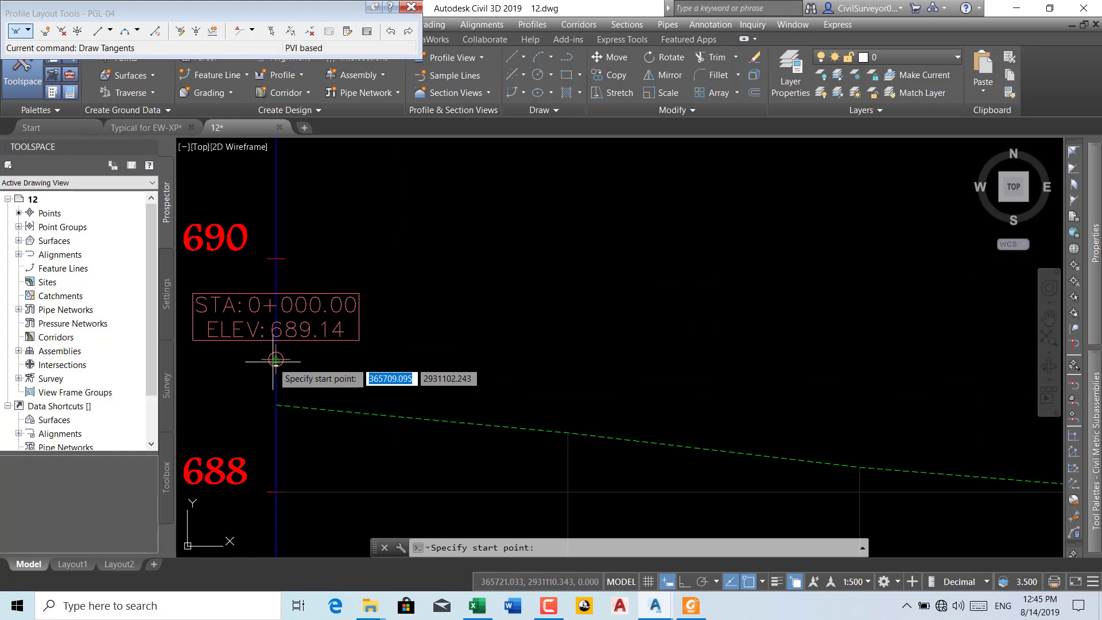
pyautogui.click(276, 359)
# - Place PVIs at the grade break and right-end circles, ending the tangents at the profile end
pyautogui.scroll(-3, 284, 369)
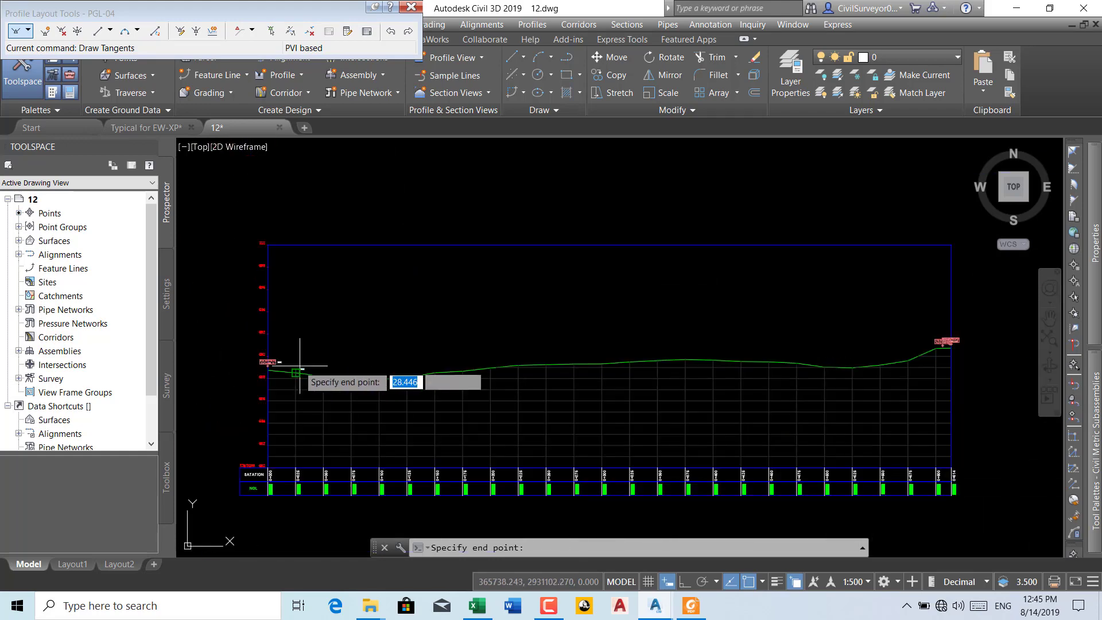
pyautogui.scroll(-2, 295, 369)
pyautogui.scroll(5, 705, 357)
pyautogui.scroll(3, 705, 357)
pyautogui.scroll(3, 717, 318)
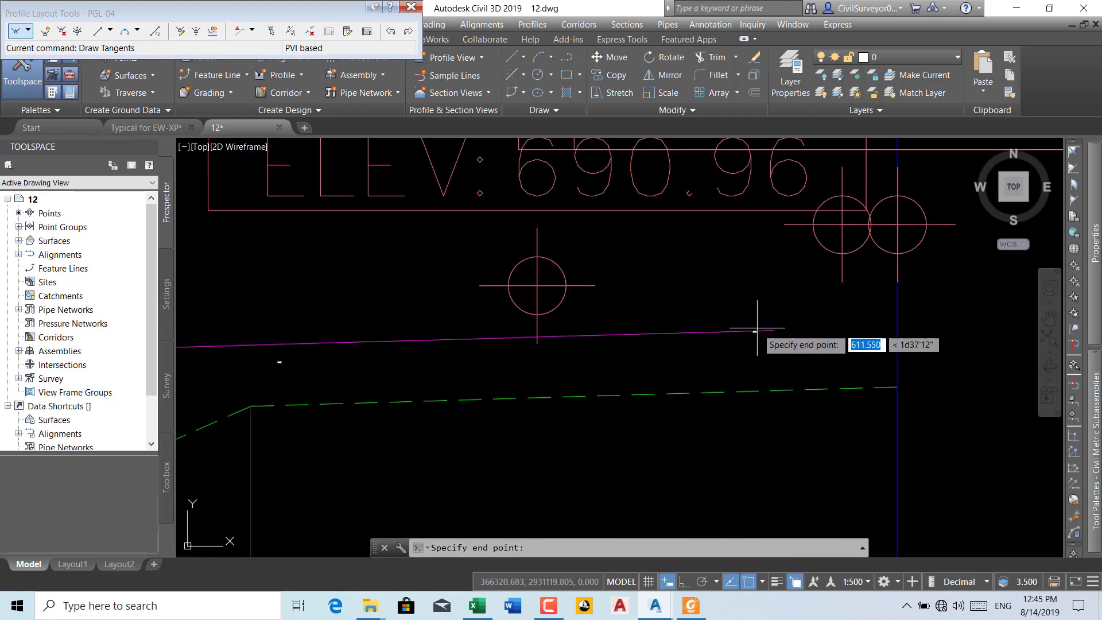
pyautogui.click(536, 285)
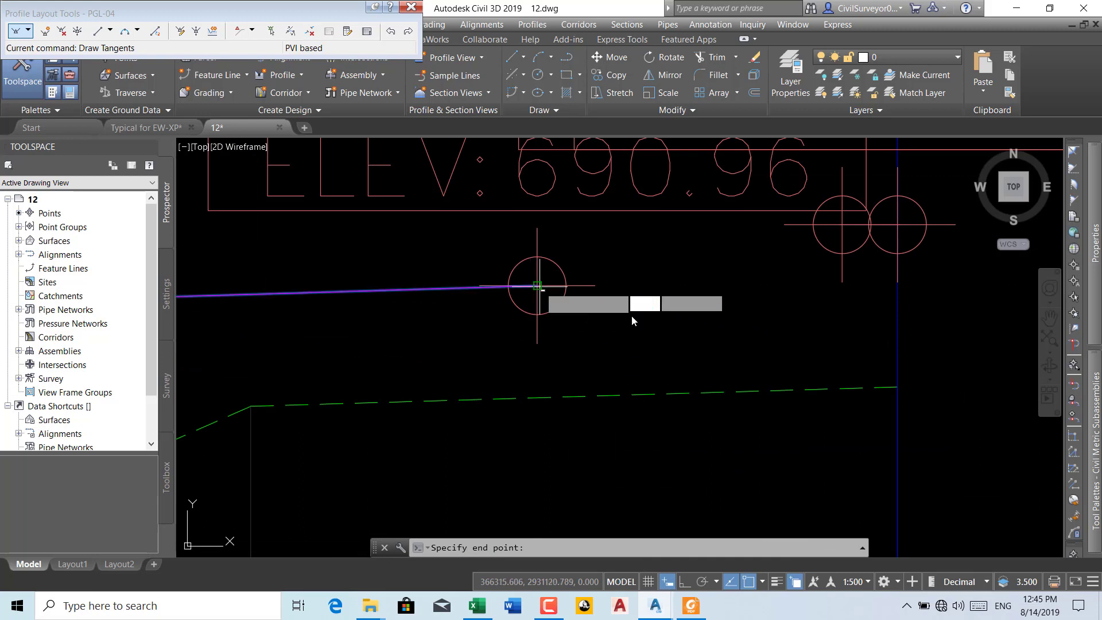
pyautogui.scroll(3, 843, 224)
pyautogui.click(829, 224)
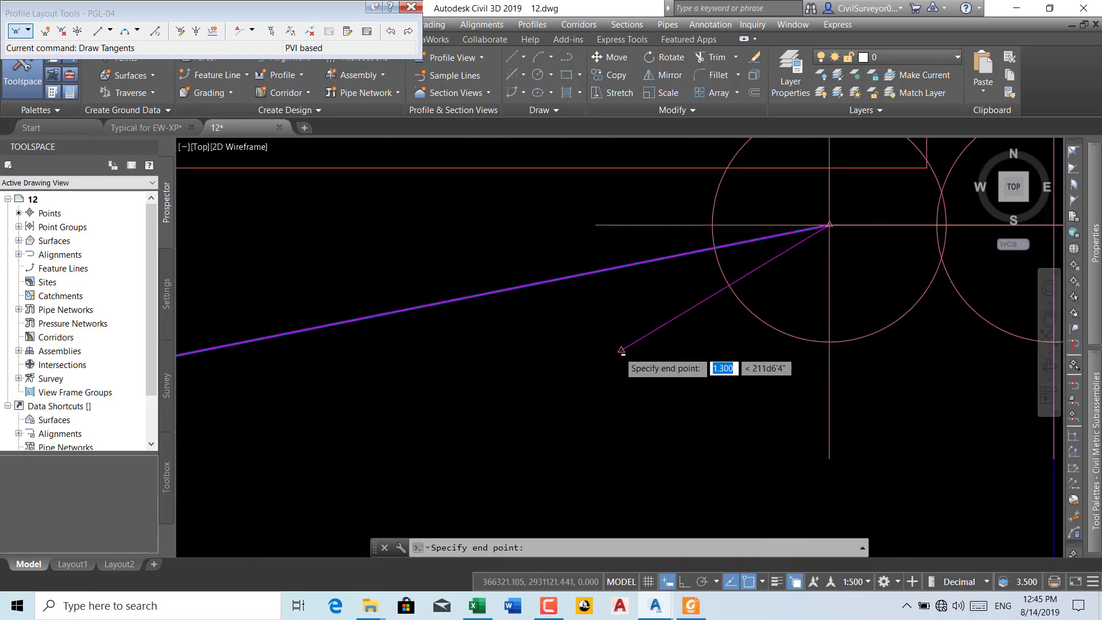
pyautogui.scroll(-3, 781, 344)
pyautogui.scroll(3, 792, 321)
pyautogui.scroll(2, 800, 304)
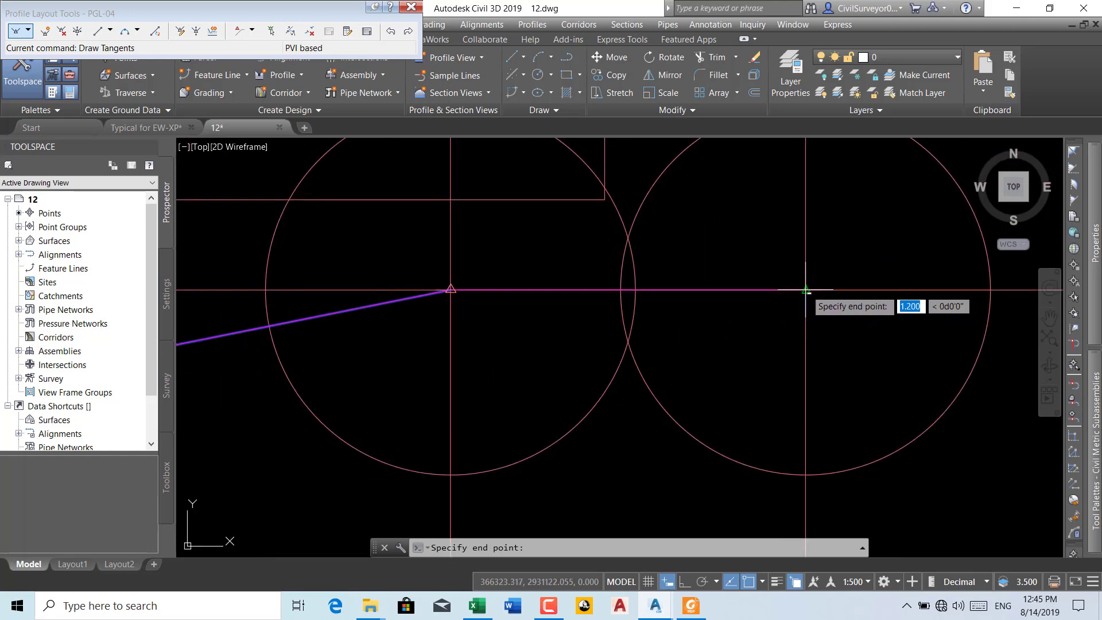
pyautogui.click(806, 290)
pyautogui.press('Return')
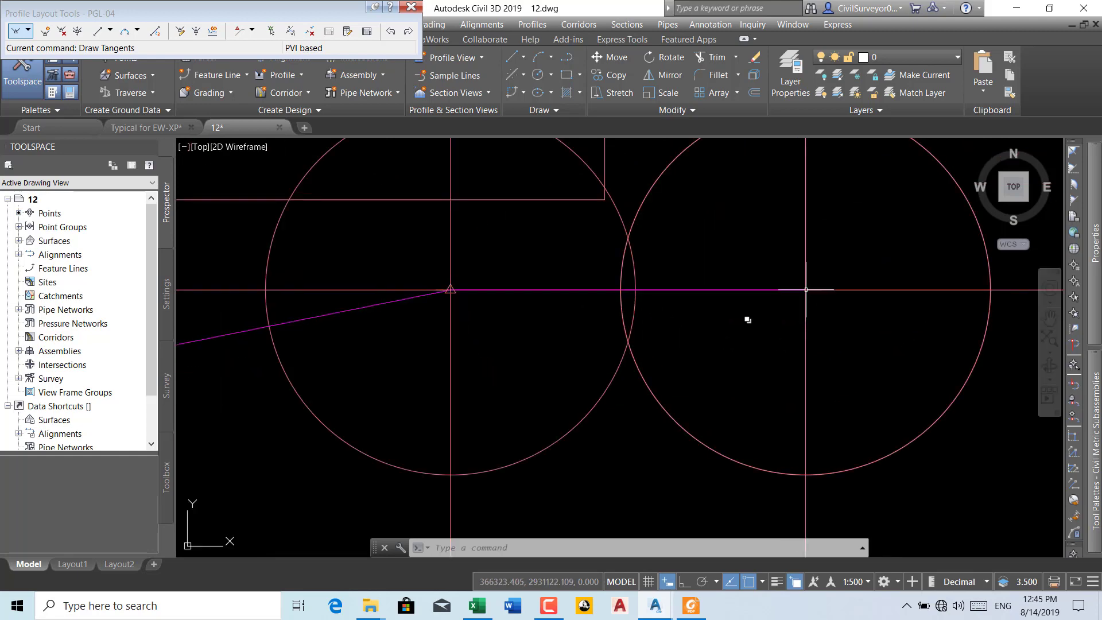
# - Zoom out and begin a selection window around the right-end labels
pyautogui.scroll(-2, 676, 348)
pyautogui.scroll(-4, 672, 349)
pyautogui.scroll(-2, 694, 353)
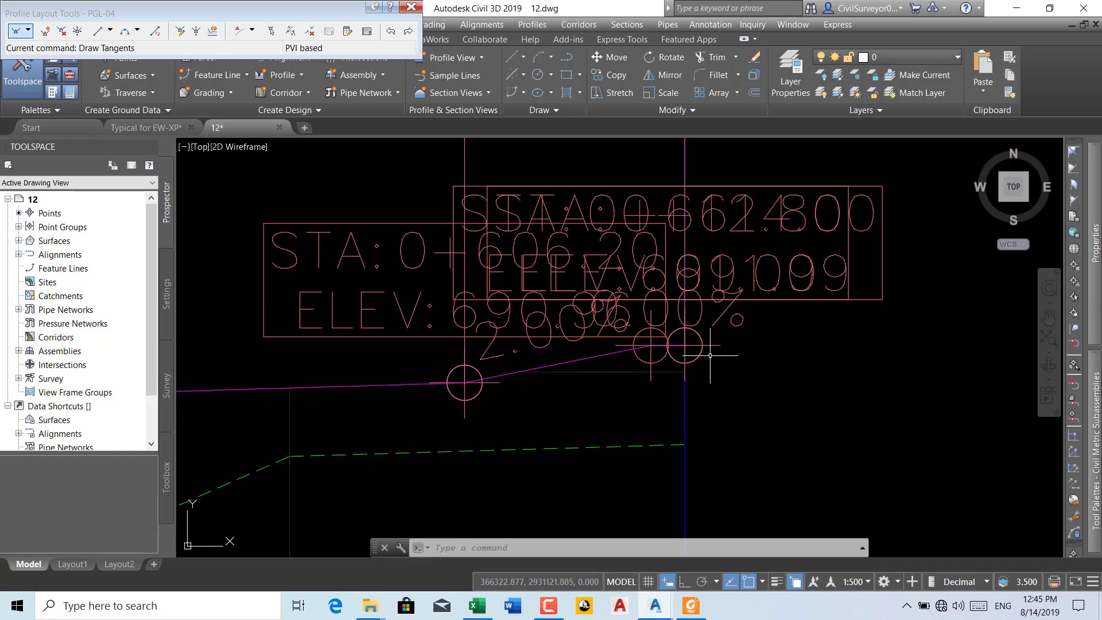
pyautogui.click(921, 167)
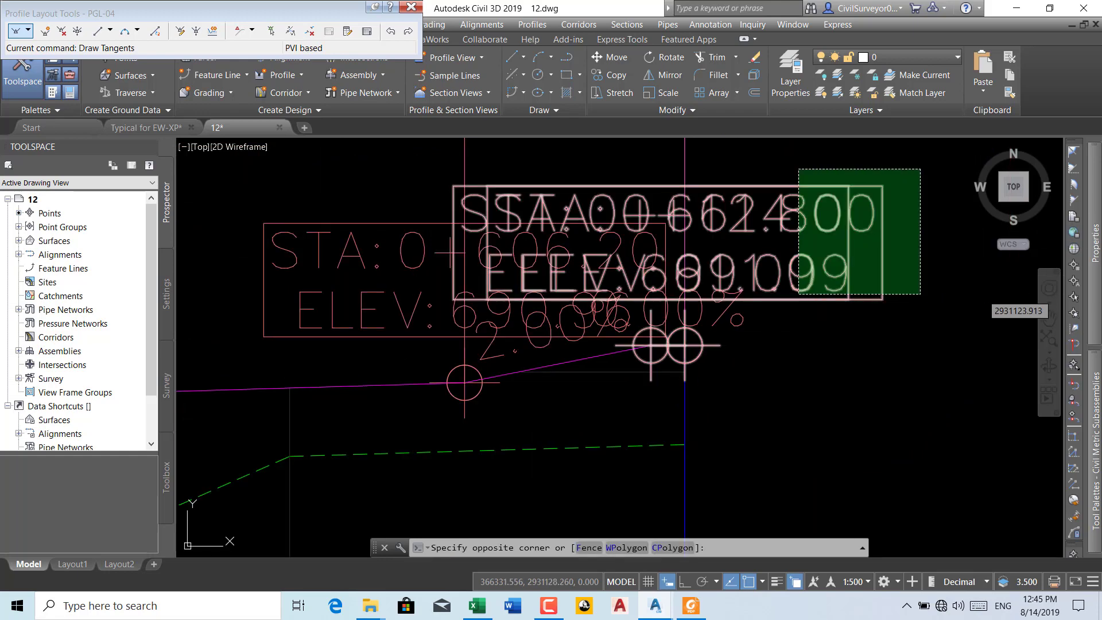
# - Delete the STA/ELEV labels at the right end of PGL-04
pyautogui.click(798, 294)
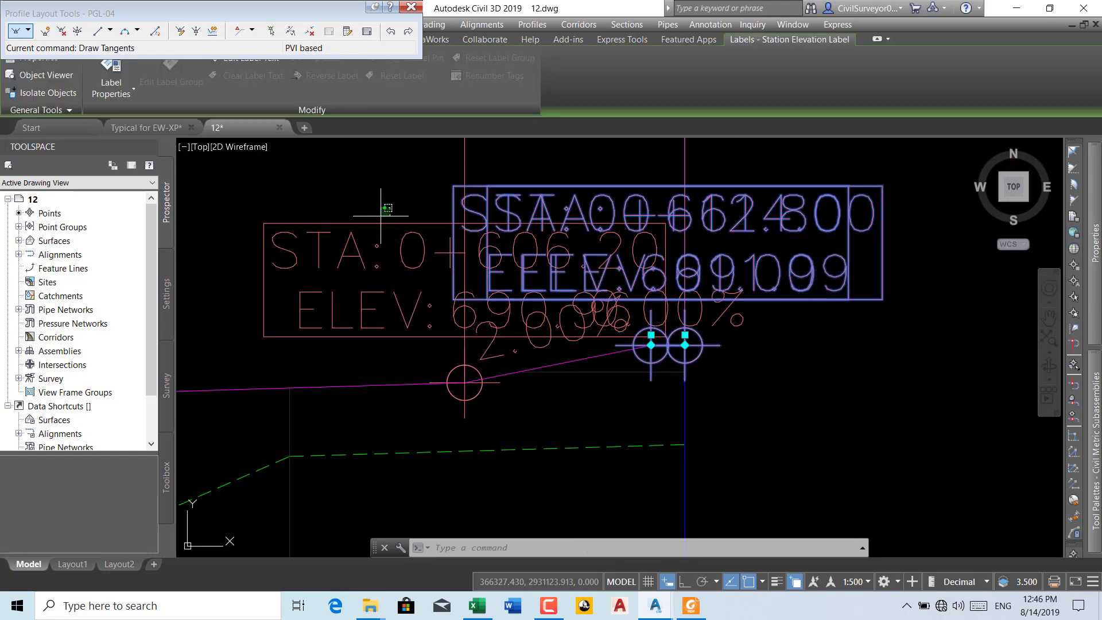
pyautogui.click(349, 251)
pyautogui.click(349, 251)
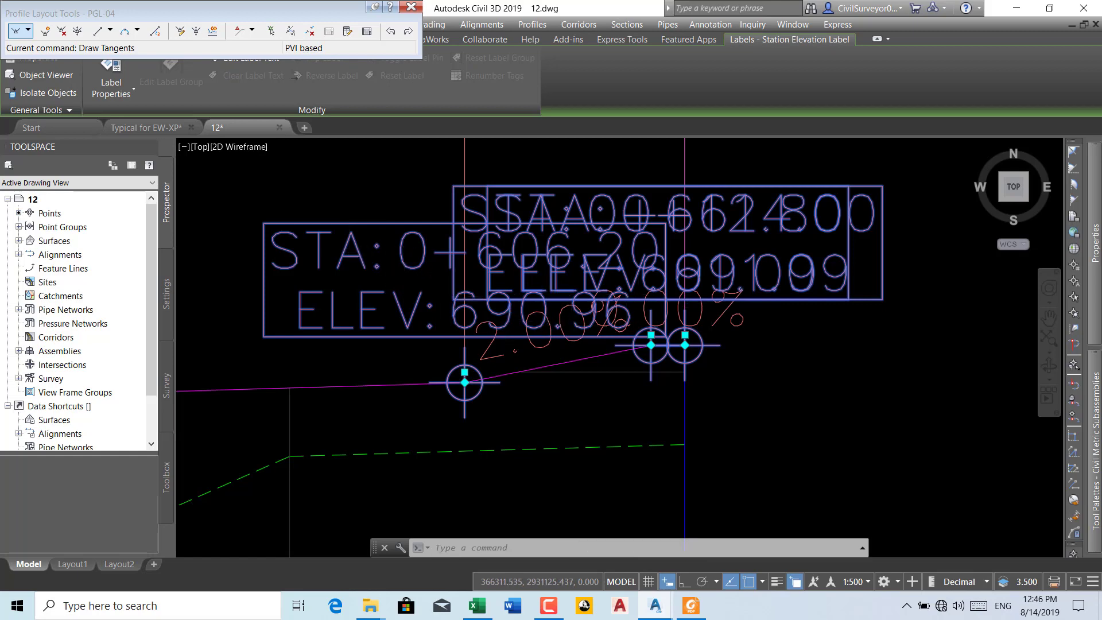
pyautogui.scroll(-4, 751, 309)
pyautogui.press('Escape')
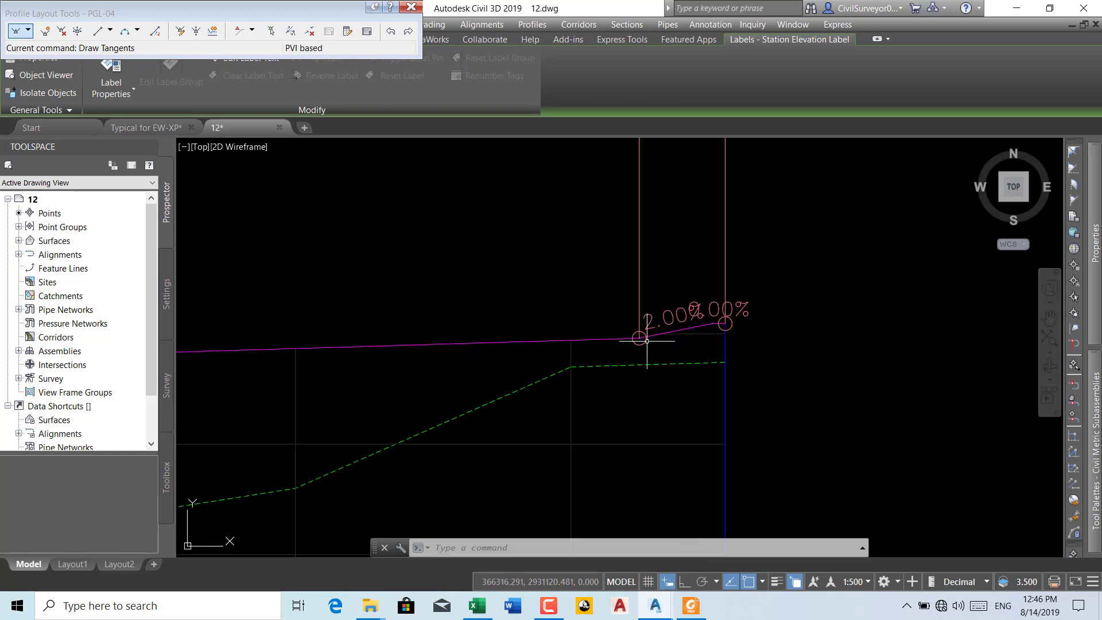
# - Delete the STA/ELEV label at the start of PGL-04
pyautogui.scroll(-5, 647, 340)
pyautogui.scroll(-3, 586, 311)
pyautogui.scroll(3, 586, 310)
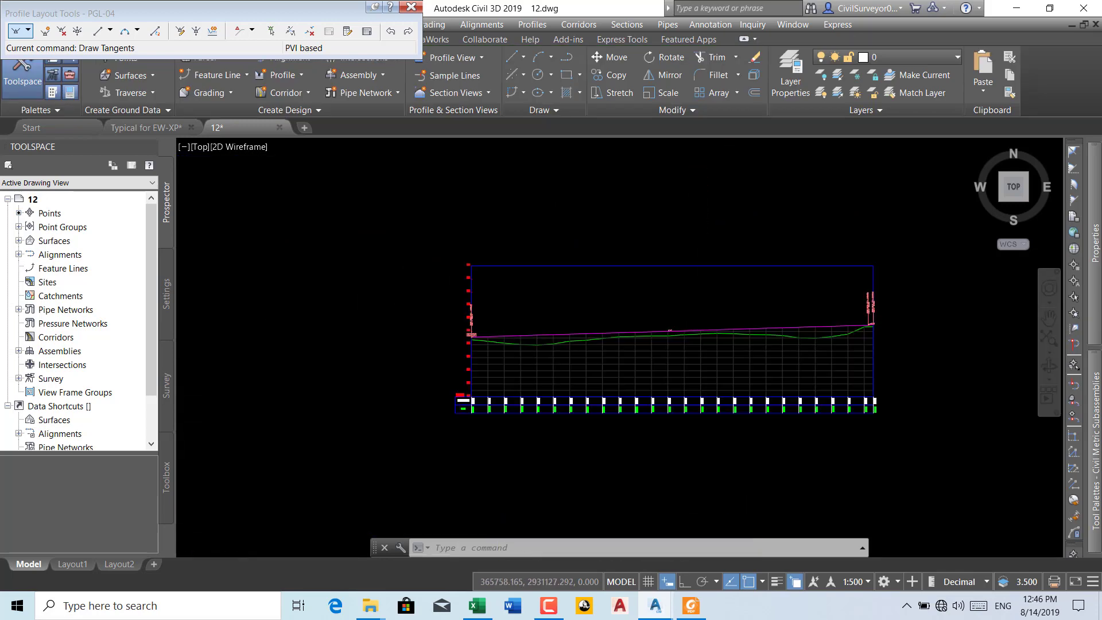
pyautogui.scroll(5, 401, 328)
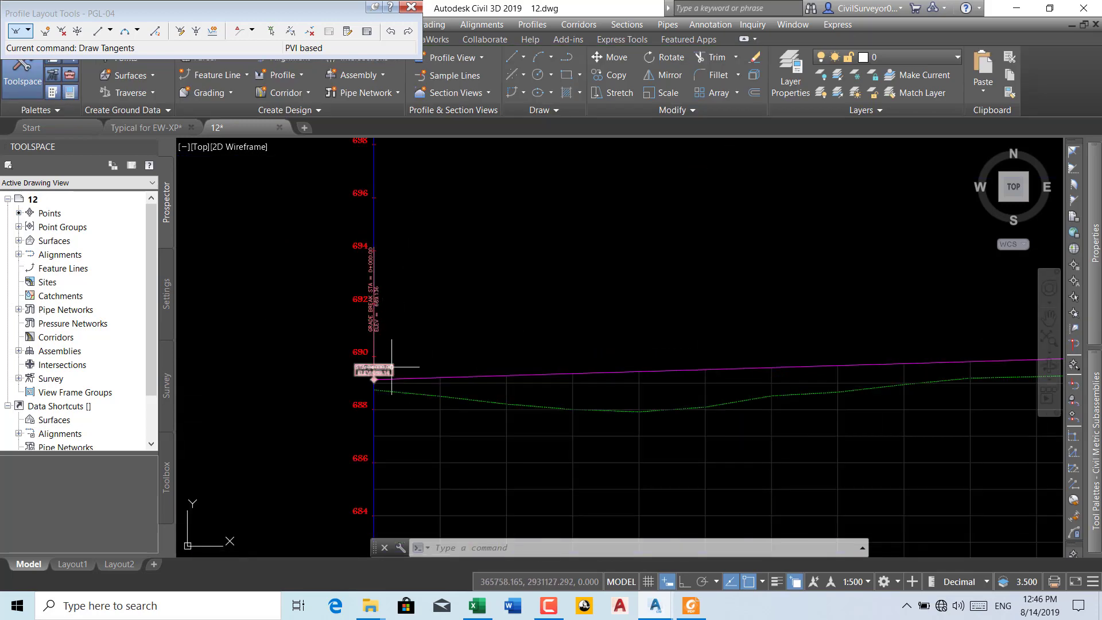
pyautogui.click(391, 366)
pyautogui.press('Escape')
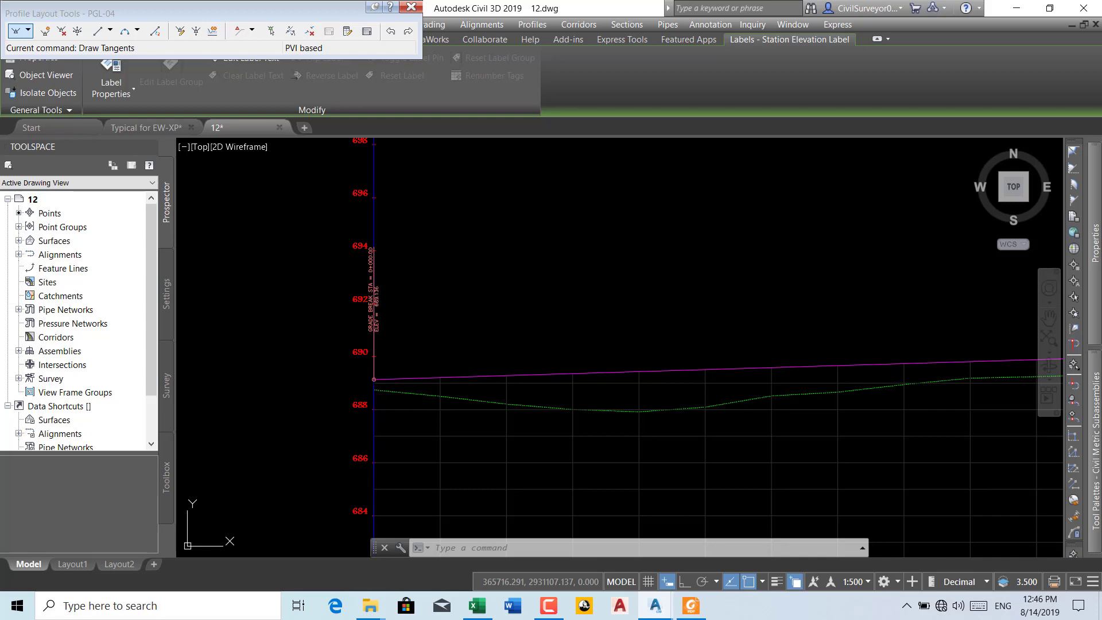
# - Review the whole PGL-04 profile and close Profile Layout Tools
pyautogui.scroll(-4, 645, 365)
pyautogui.scroll(4, 688, 352)
pyautogui.scroll(3, 688, 352)
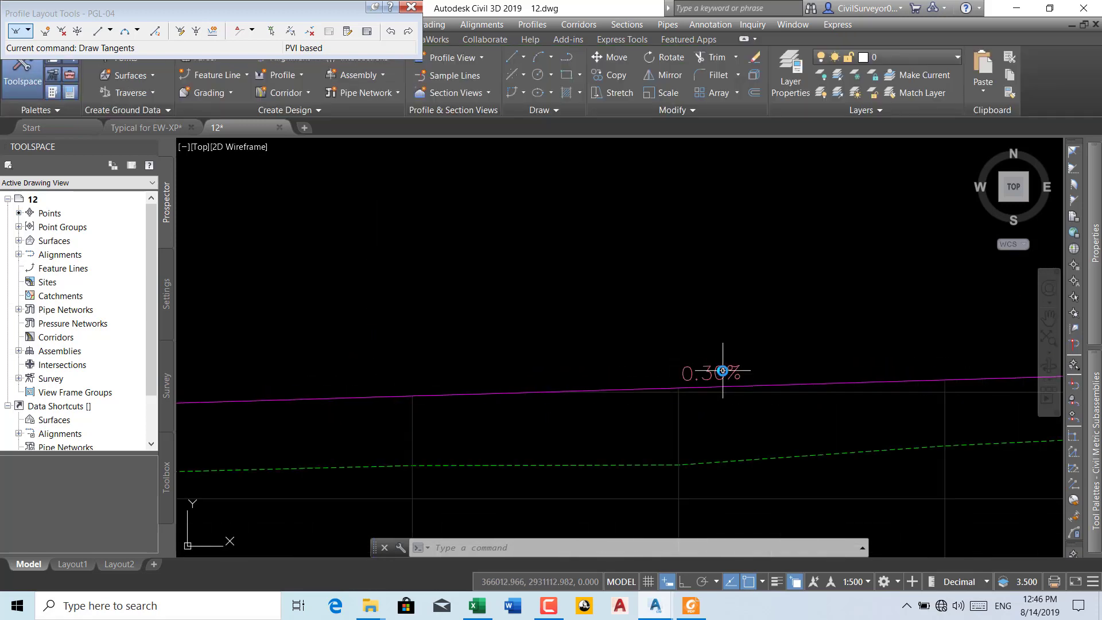
pyautogui.moveTo(731, 381); pyautogui.dragTo(430, 337, button='middle')
pyautogui.scroll(-5, 423, 337)
pyautogui.scroll(-1, 423, 337)
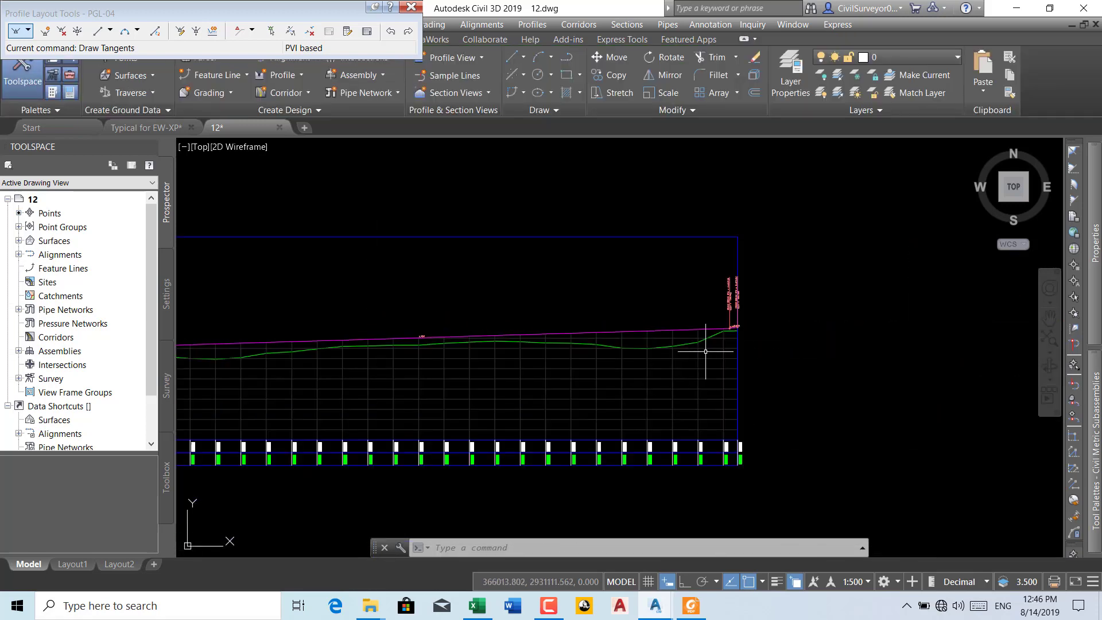
pyautogui.scroll(5, 725, 338)
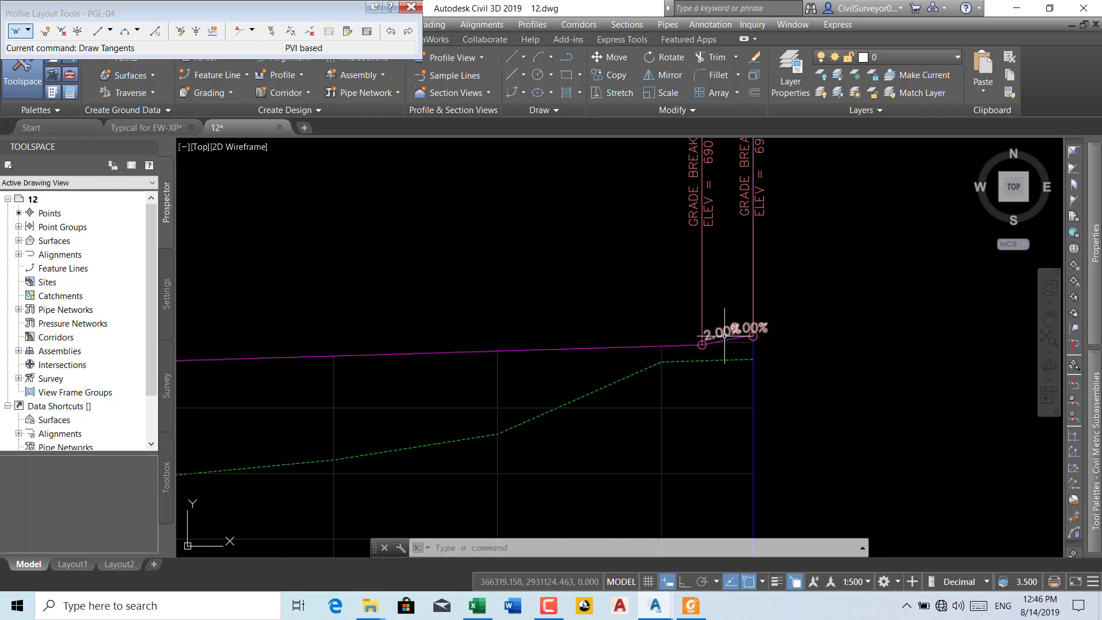
pyautogui.scroll(2, 724, 338)
pyautogui.scroll(2, 725, 337)
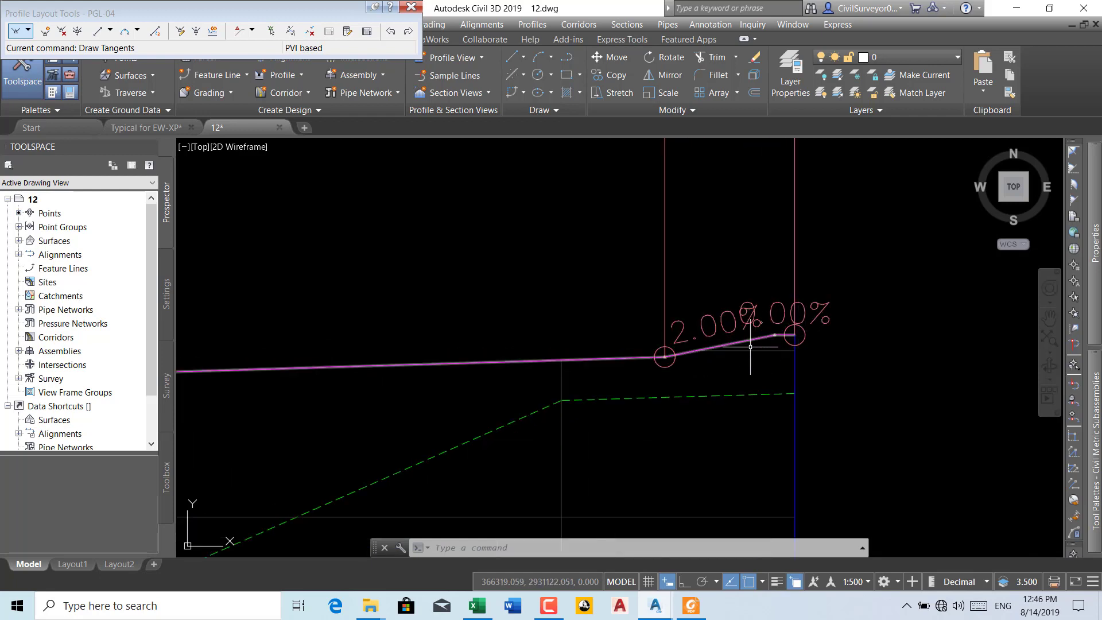
pyautogui.scroll(-3, 746, 310)
pyautogui.scroll(-3, 723, 301)
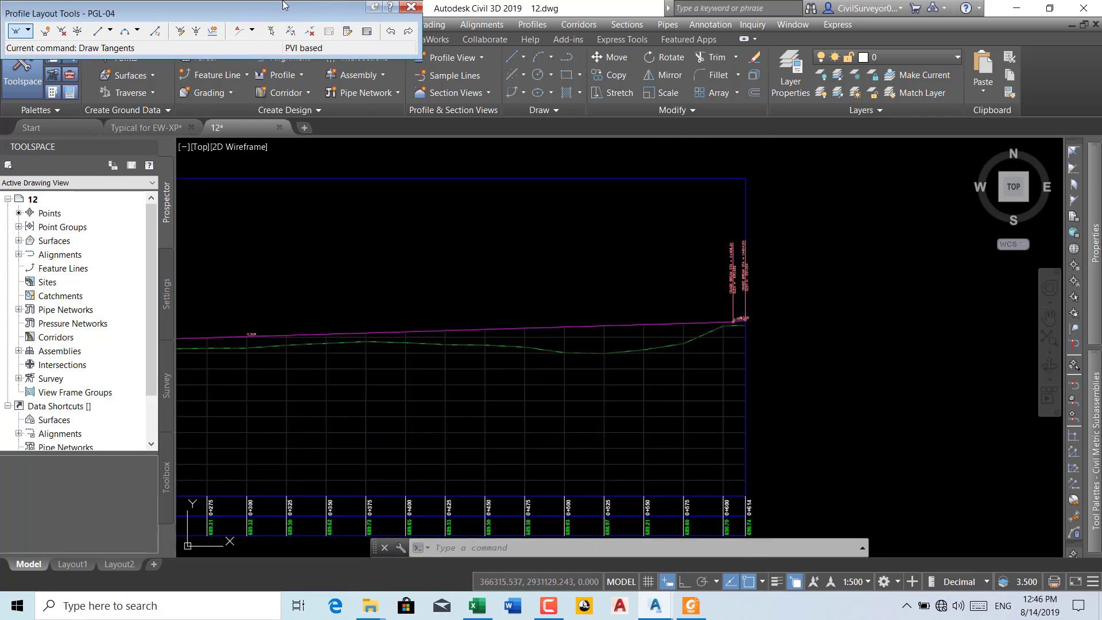
pyautogui.press('Escape')
pyautogui.press('Escape')
# - Add an M_PGL band below the existing bands in the EG profile view properties
pyautogui.scroll(-4, 639, 356)
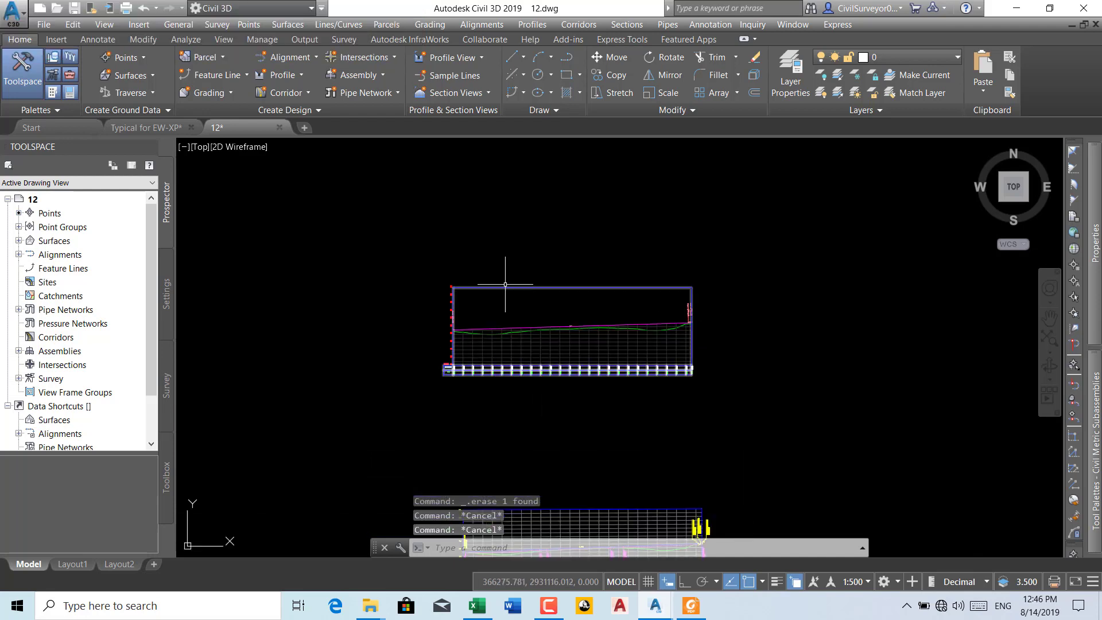
pyautogui.click(500, 288)
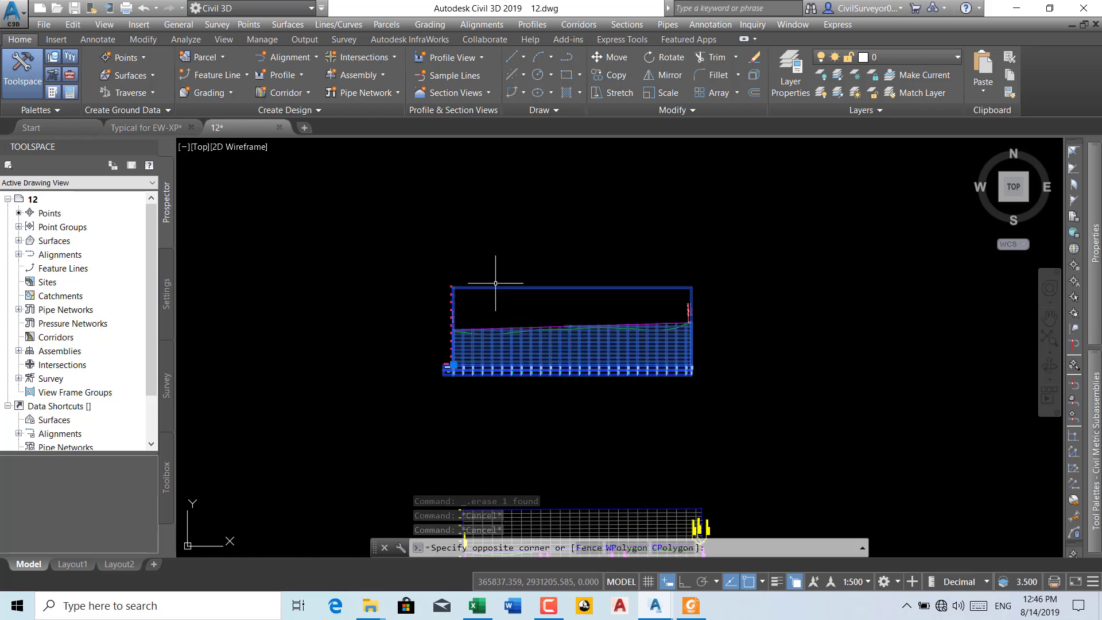
pyautogui.rightClick(327, 213)
pyautogui.click(400, 358)
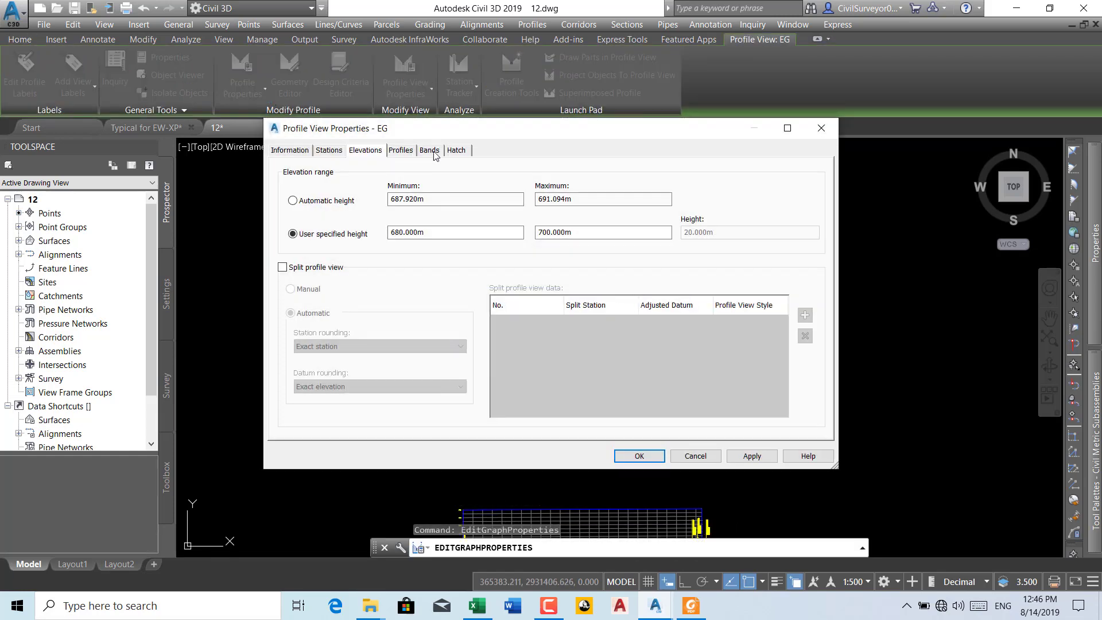
pyautogui.click(430, 150)
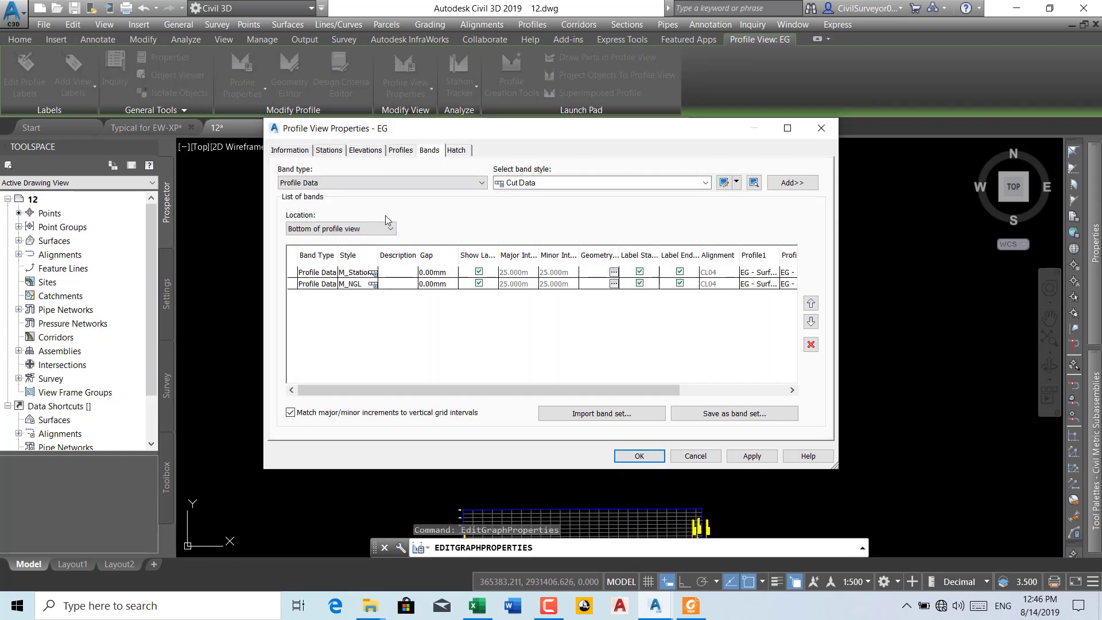
pyautogui.click(707, 182)
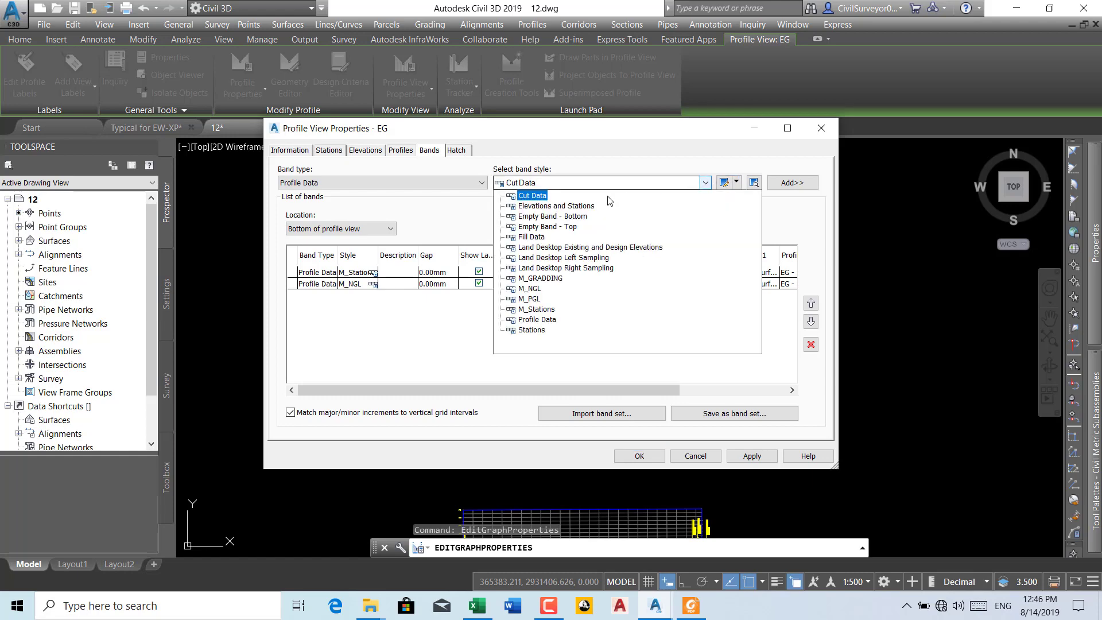
pyautogui.click(536, 304)
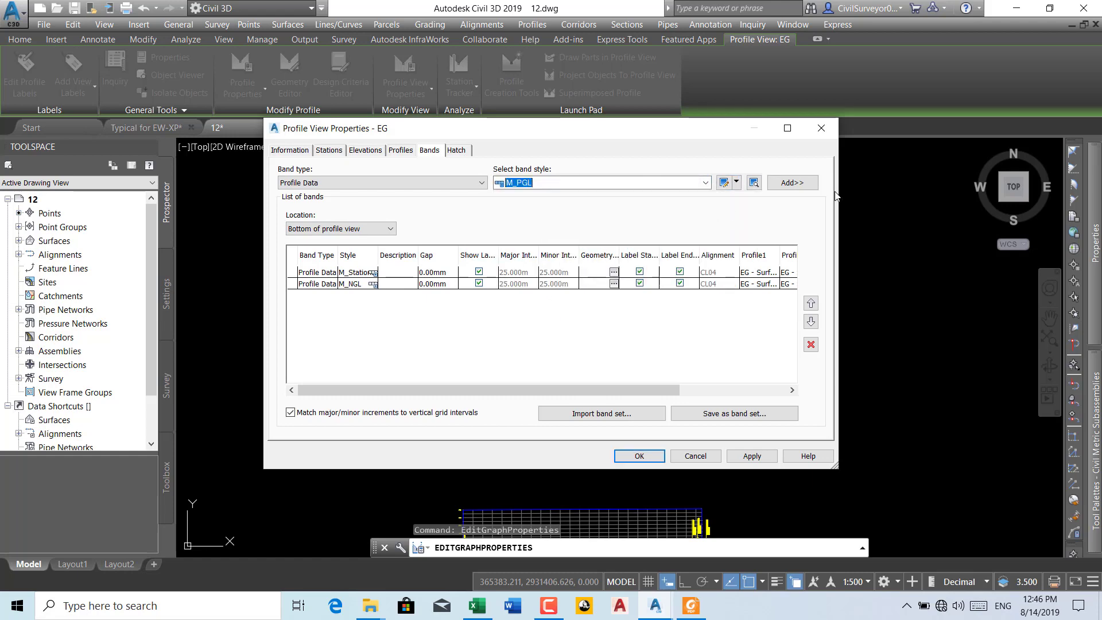
pyautogui.click(613, 272)
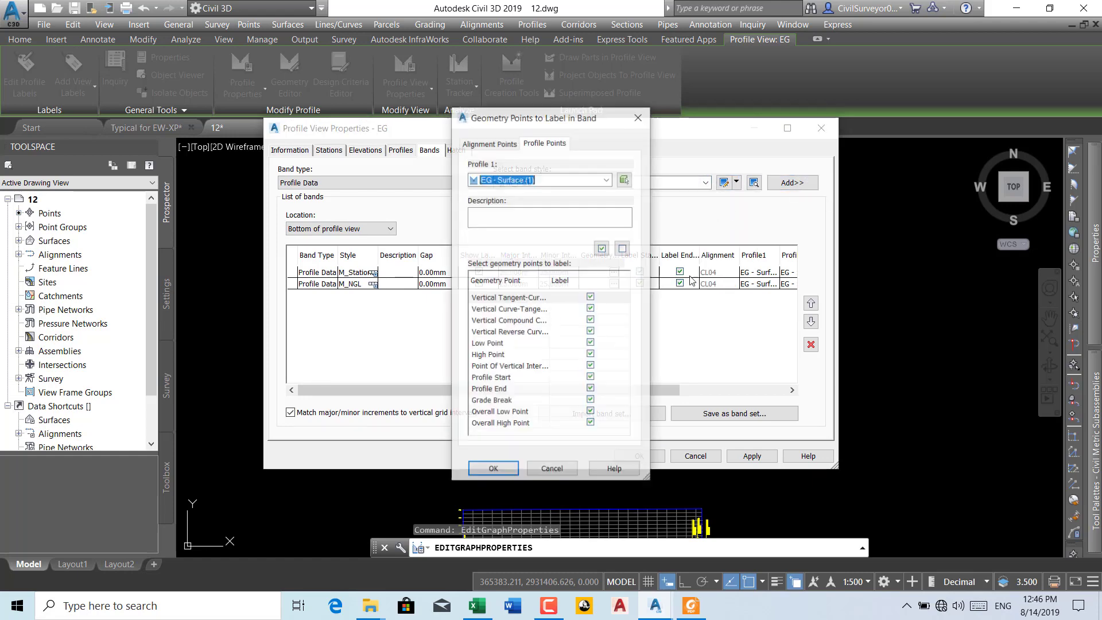
pyautogui.click(481, 474)
# - Keep the M_PGL gap at 12.50mm, set Profile1 and Profile2 to PGL-04, and apply
pyautogui.click(454, 297)
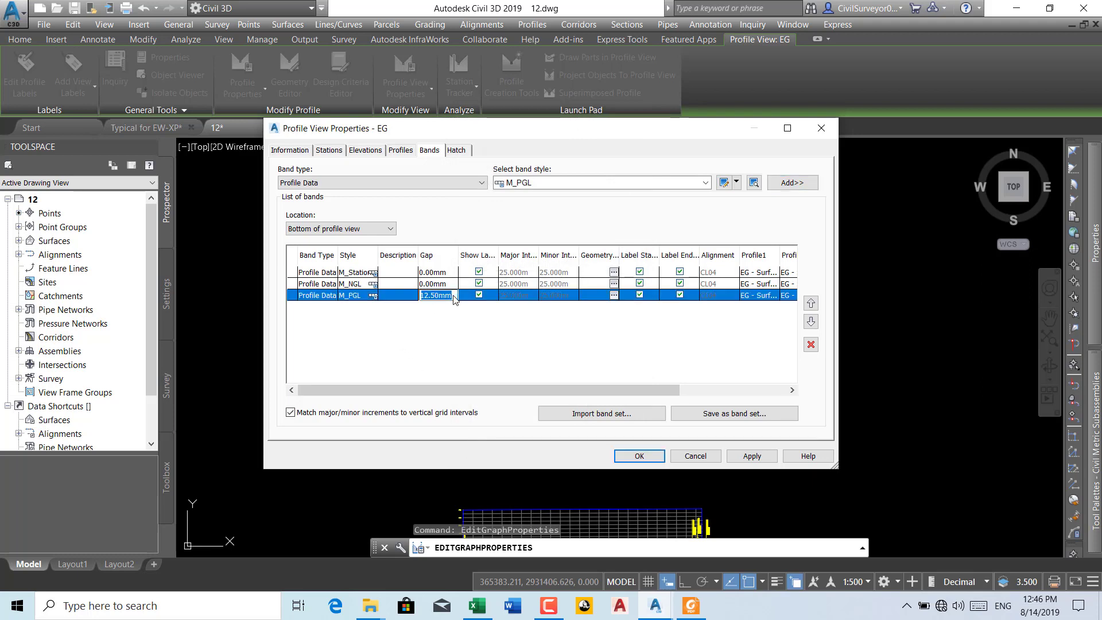
pyautogui.click(454, 296)
pyautogui.click(455, 337)
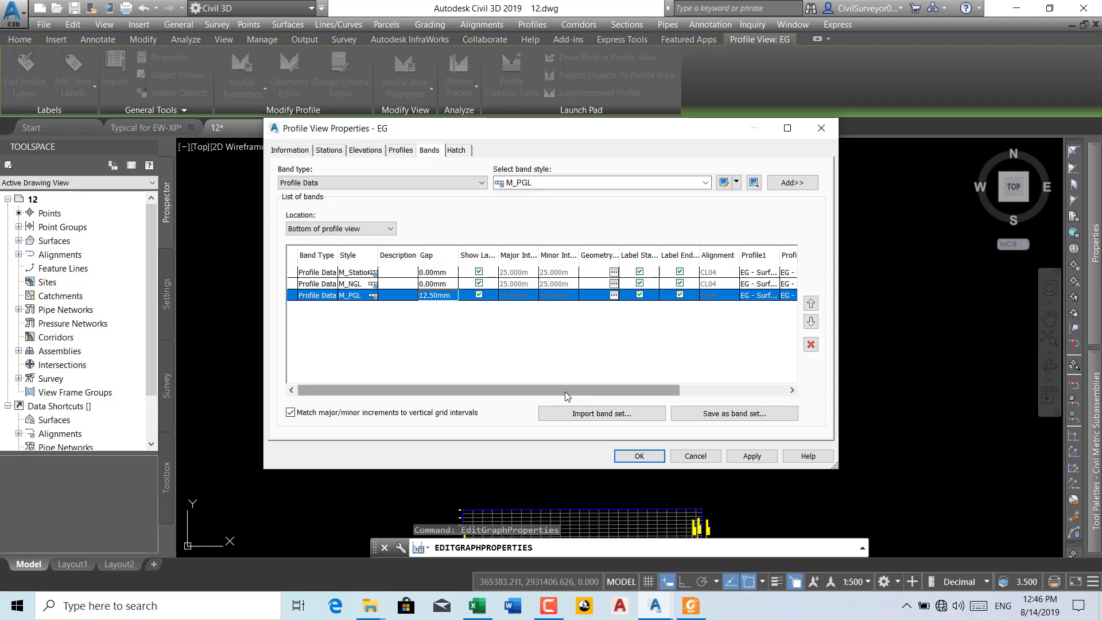
pyautogui.moveTo(565, 390); pyautogui.dragTo(674, 395)
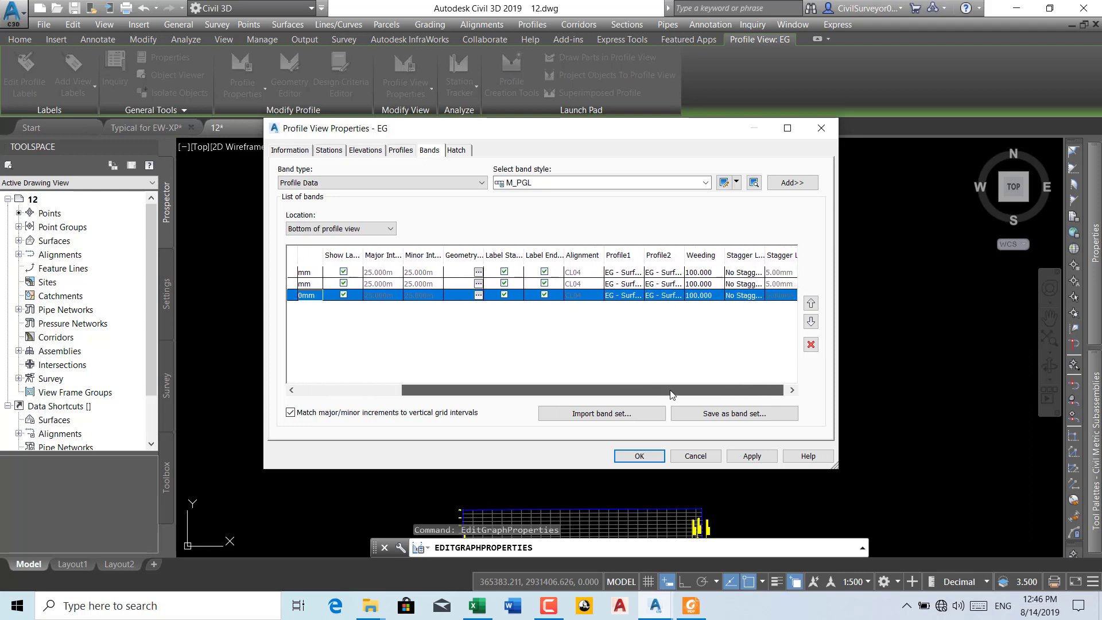
pyautogui.click(630, 298)
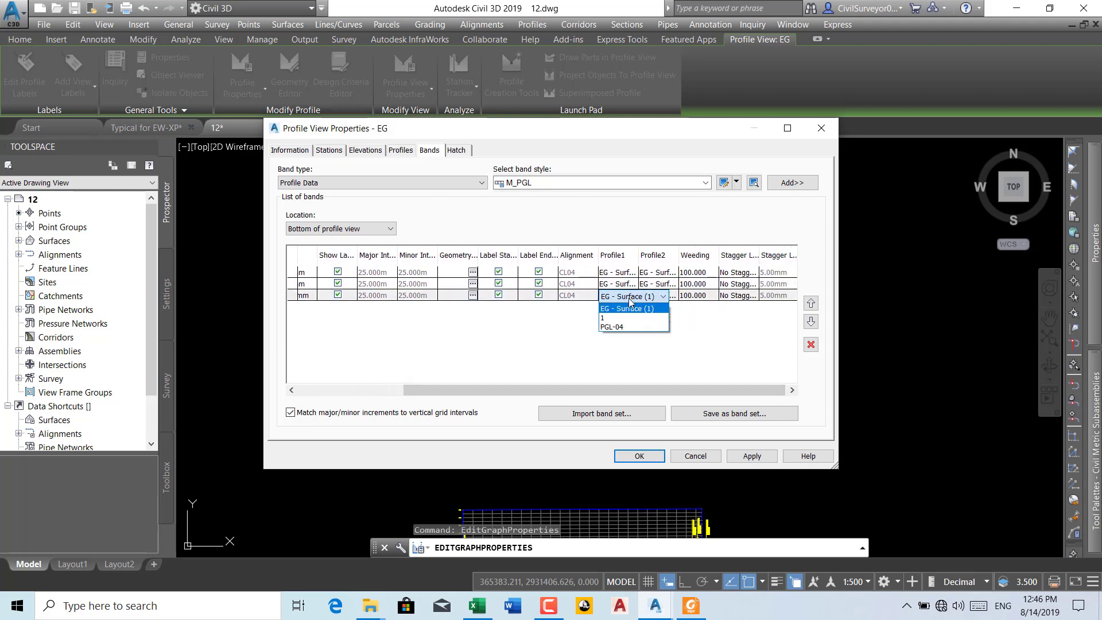
pyautogui.click(651, 318)
pyautogui.click(662, 298)
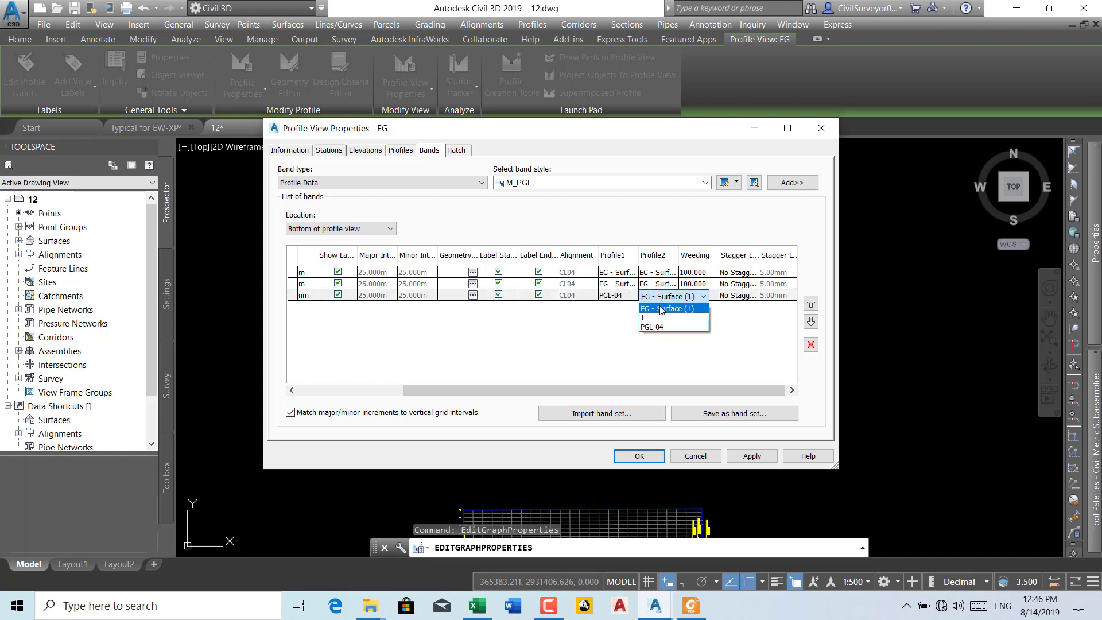
pyautogui.click(661, 329)
pyautogui.click(751, 456)
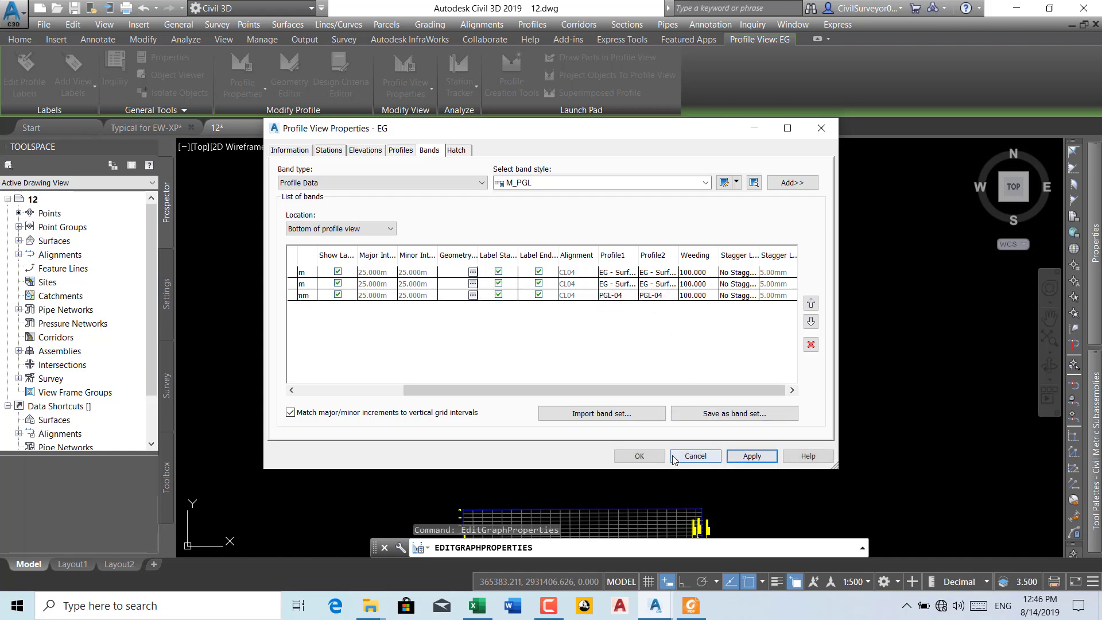
pyautogui.click(637, 455)
pyautogui.scroll(2, 466, 374)
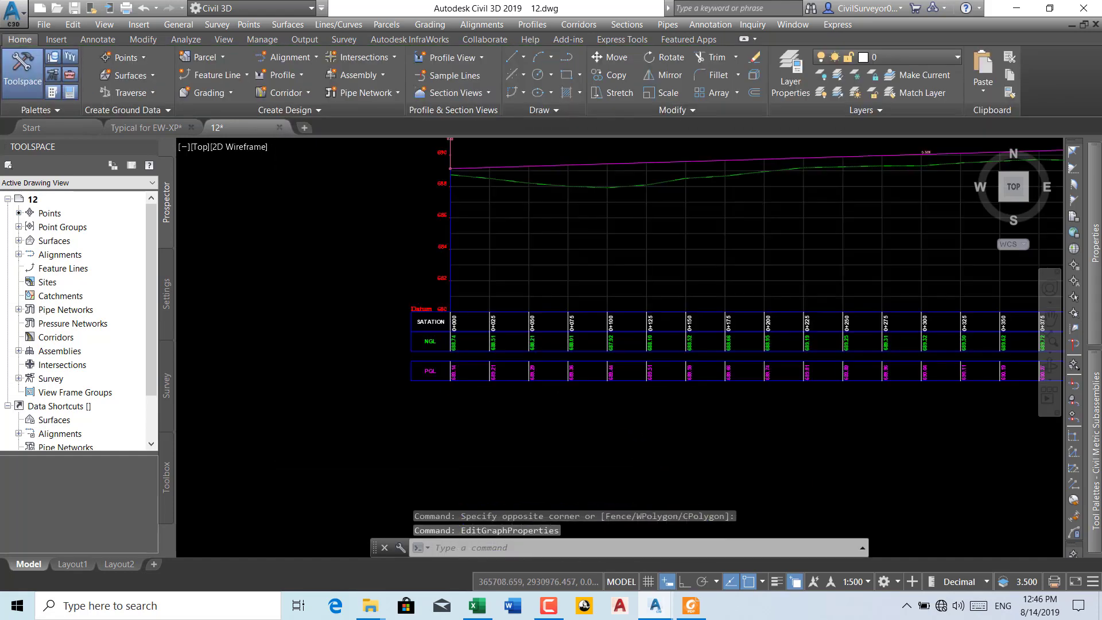
pyautogui.scroll(2, 425, 373)
pyautogui.scroll(1, 391, 372)
pyautogui.scroll(1, 382, 372)
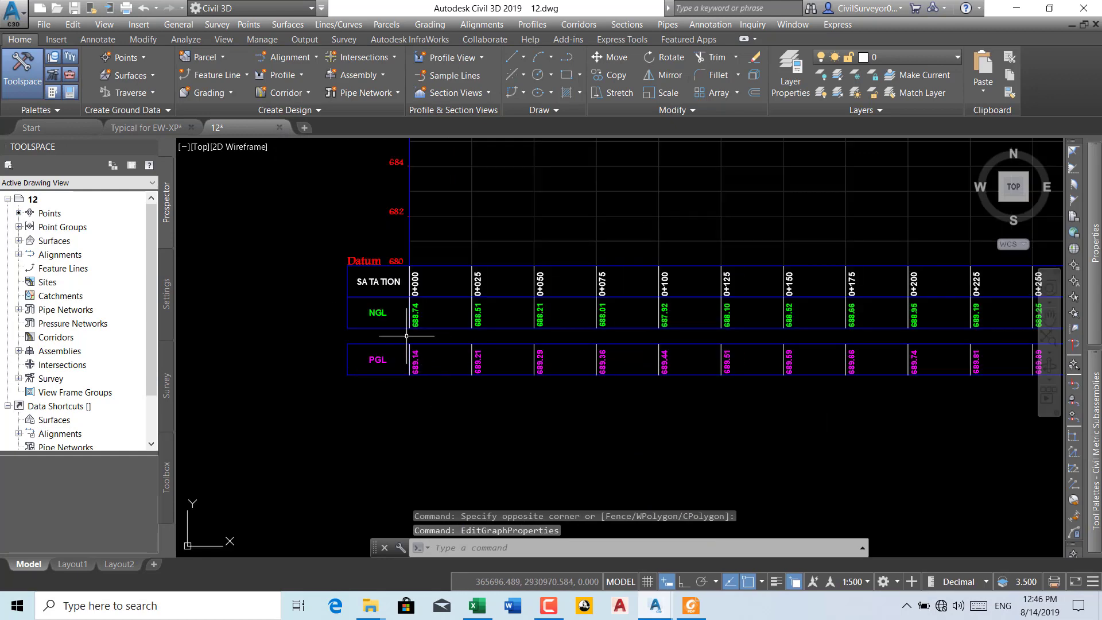
pyautogui.scroll(2, 406, 336)
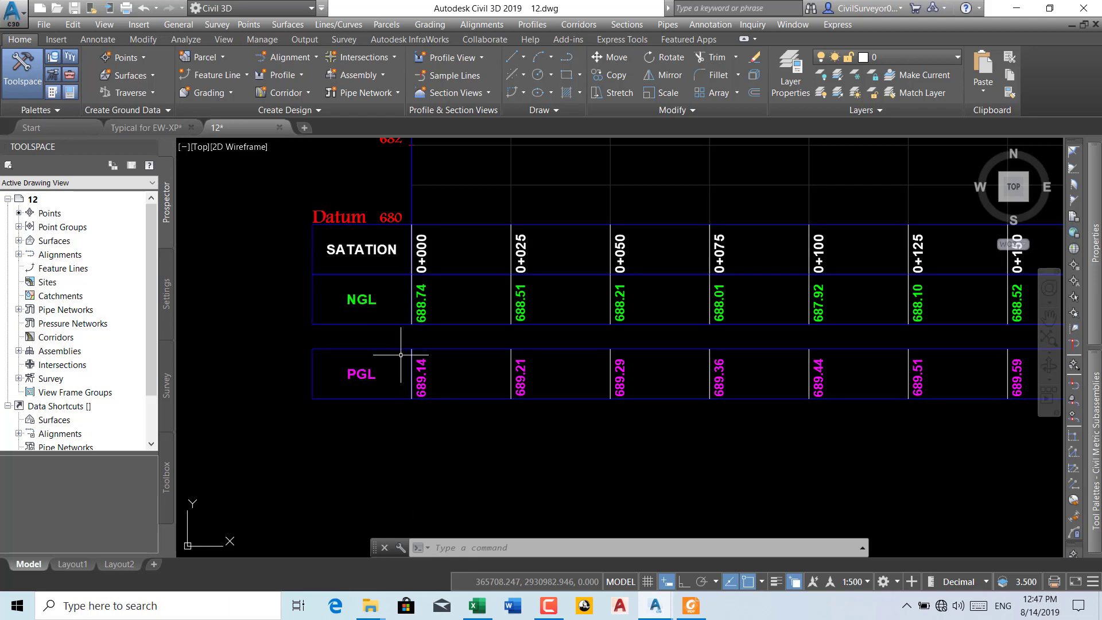
pyautogui.scroll(-2, 402, 330)
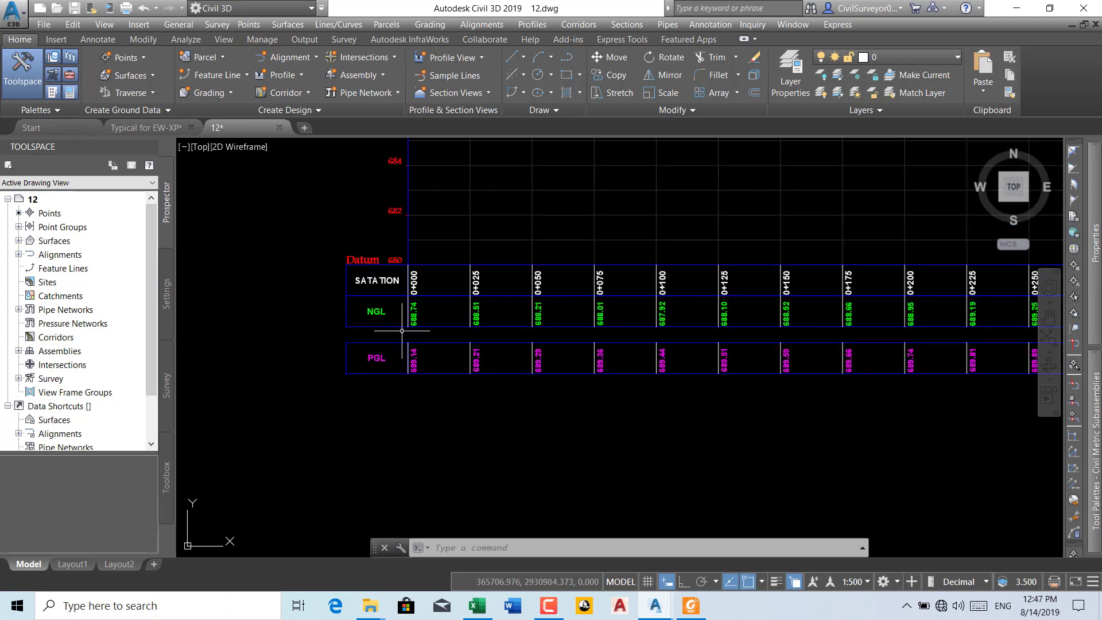
pyautogui.click(444, 372)
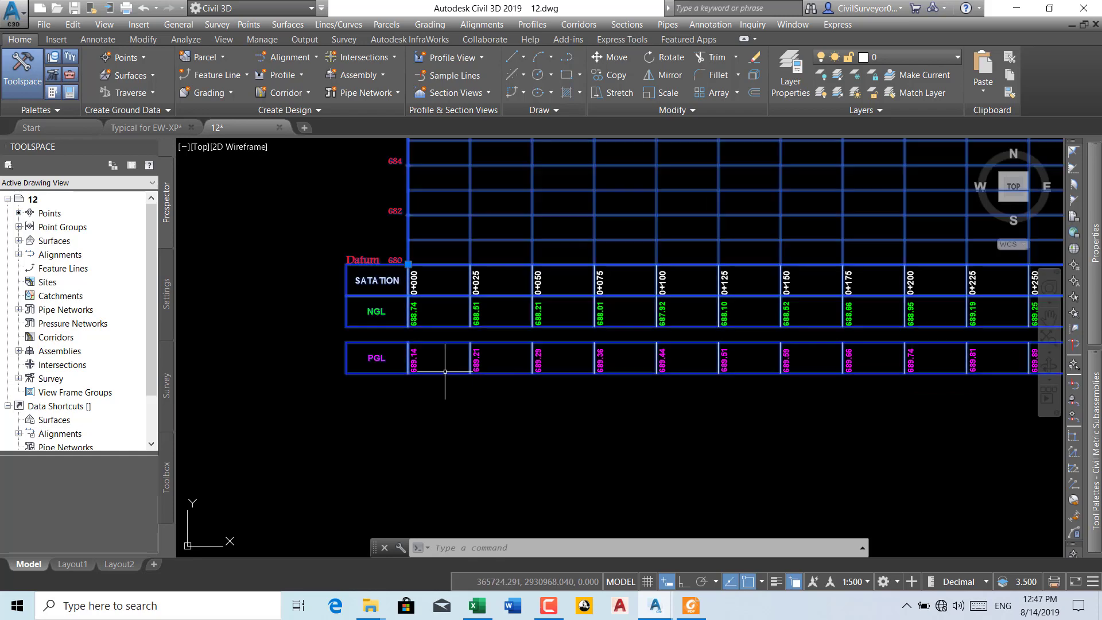
# - Set the M_PGL band gap to 0 in Profile View Properties and apply
pyautogui.rightClick(443, 402)
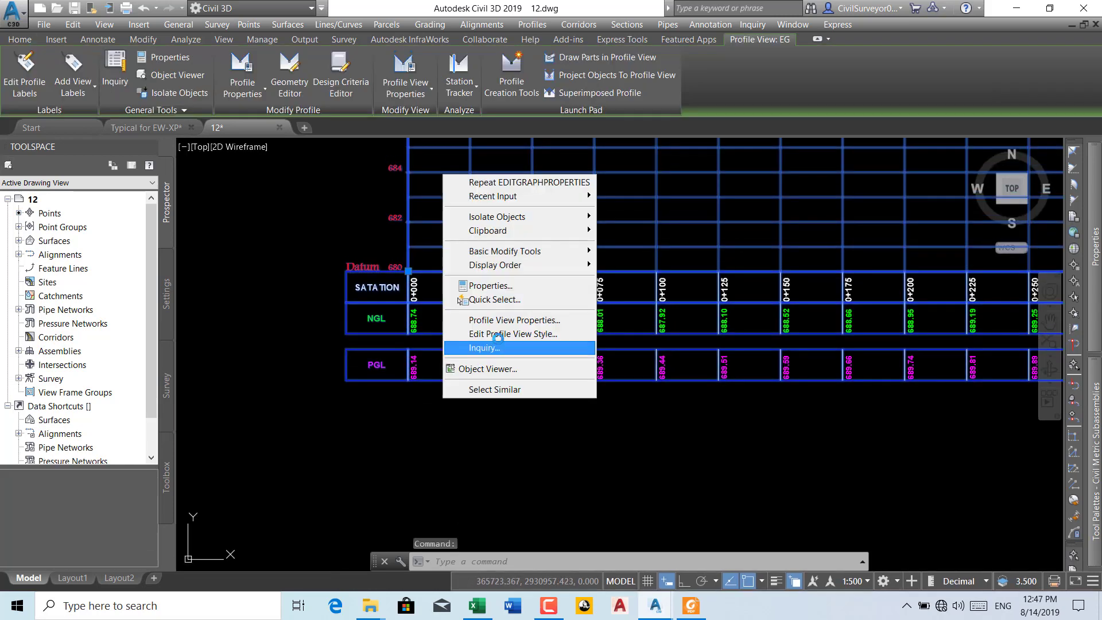
pyautogui.click(505, 319)
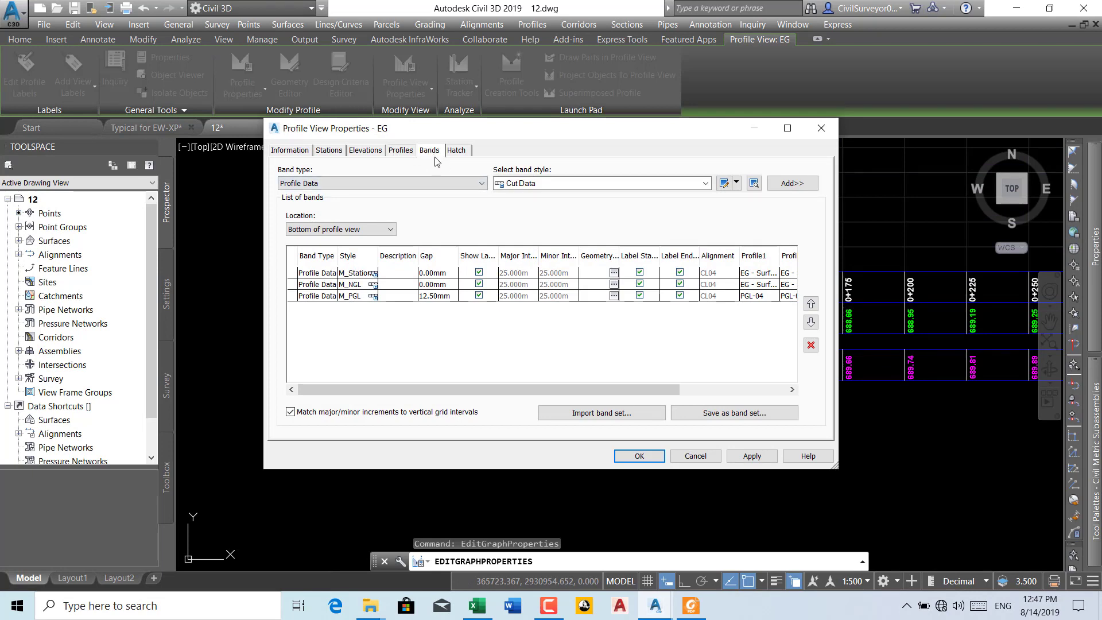
pyautogui.click(449, 299)
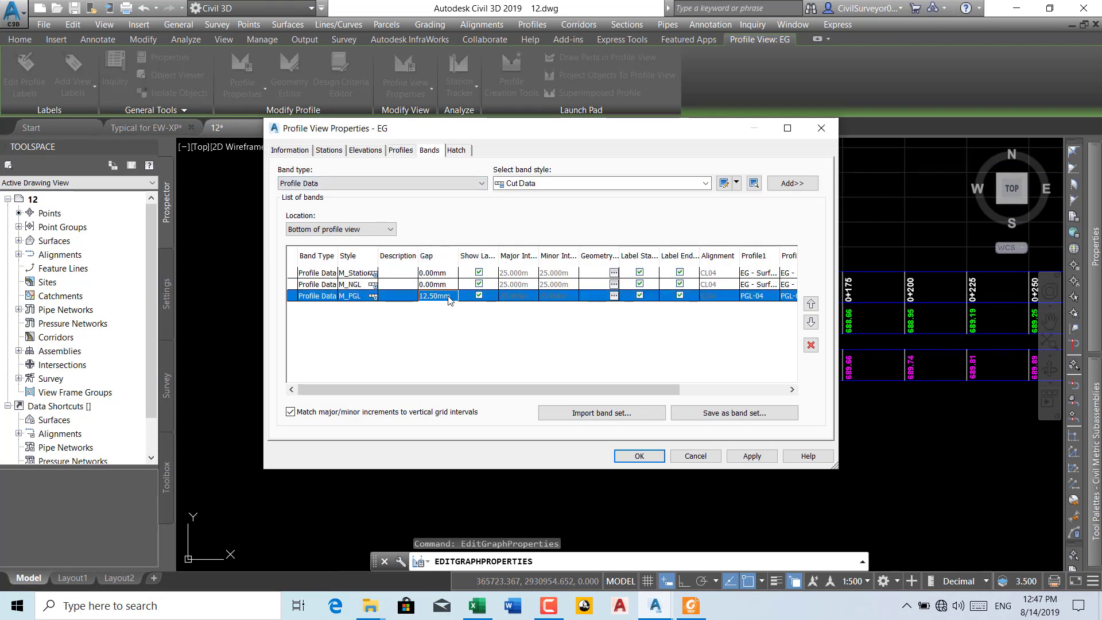
pyautogui.click(450, 296)
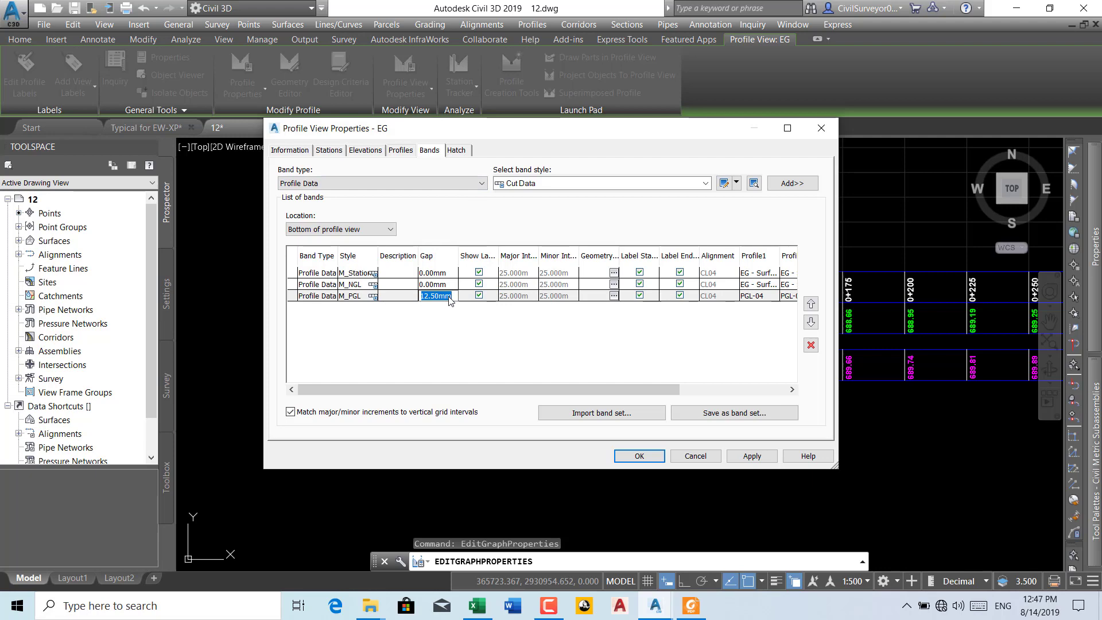
pyautogui.write('0')
pyautogui.click(752, 456)
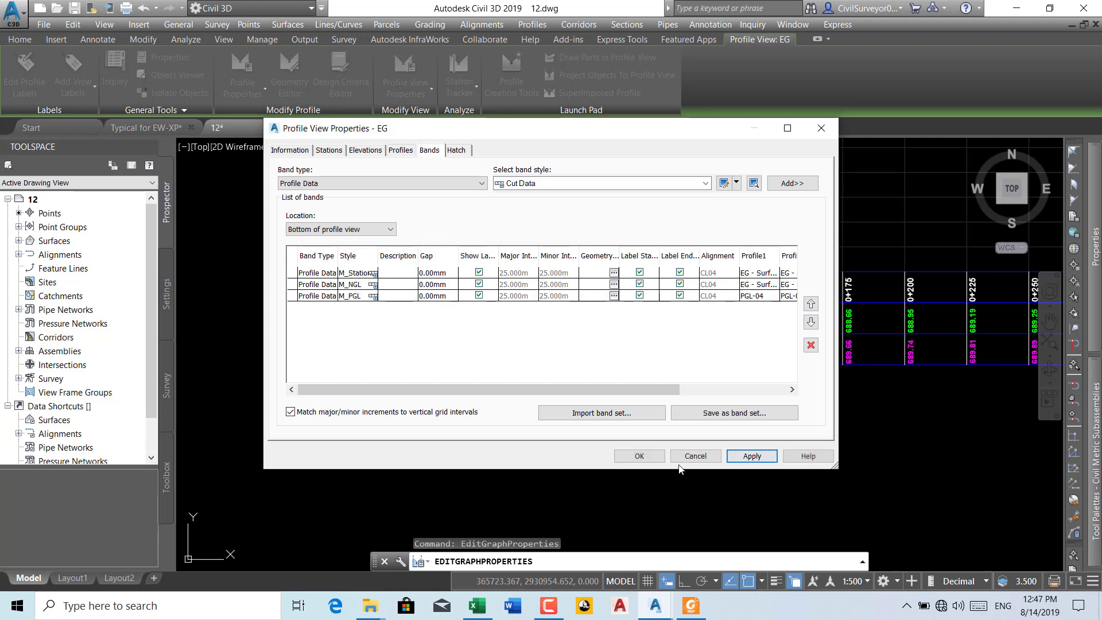
pyautogui.click(639, 456)
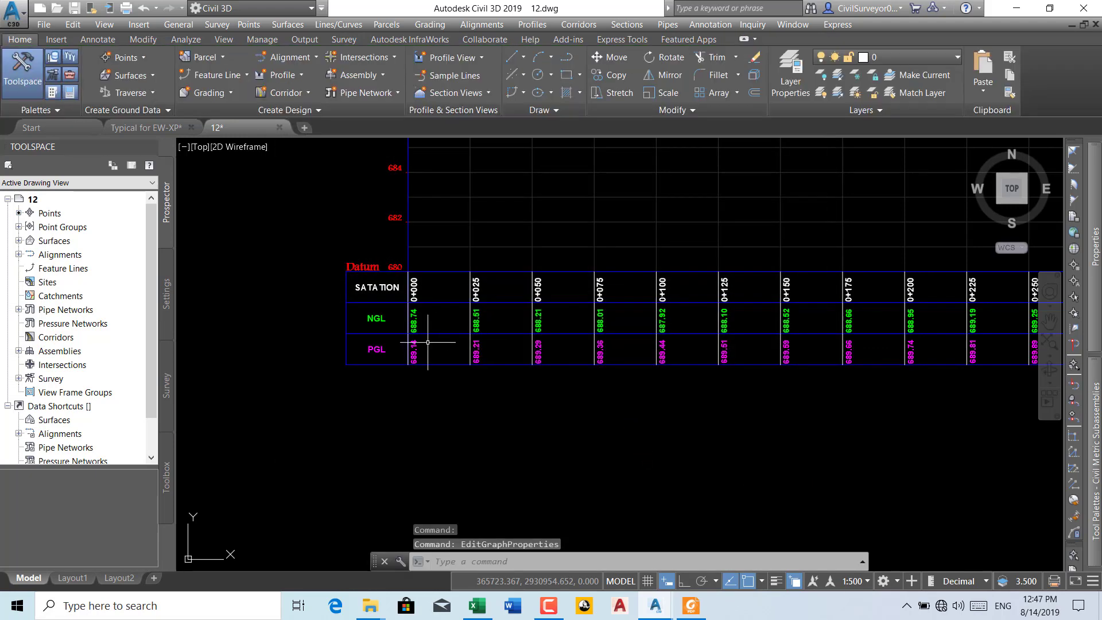
pyautogui.scroll(-10, 428, 342)
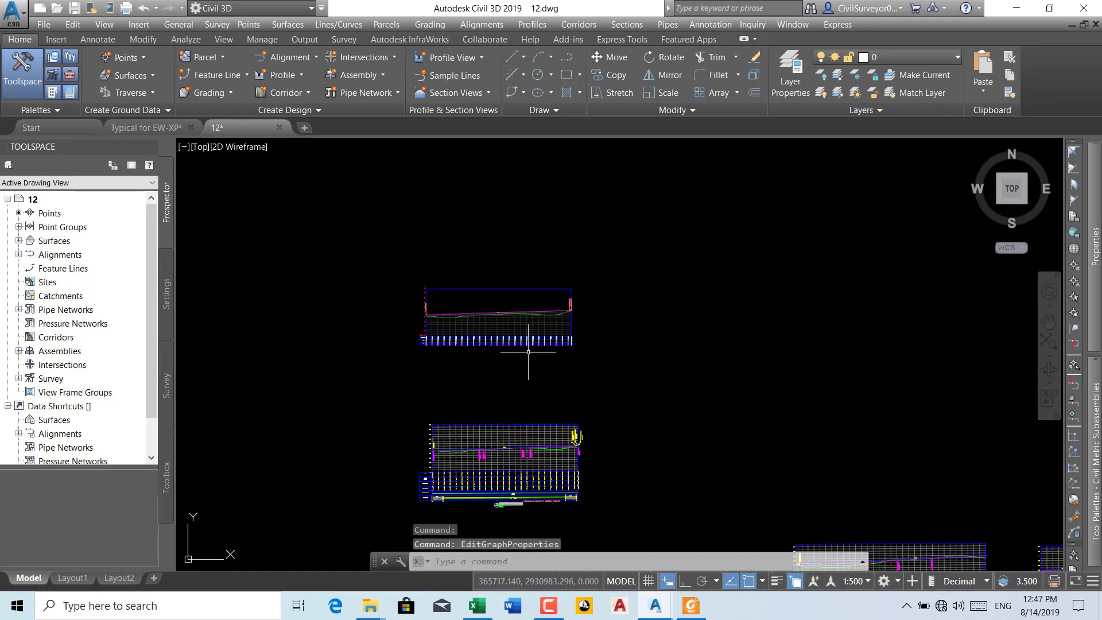
pyautogui.moveTo(502, 481); pyautogui.dragTo(527, 424, button='middle')
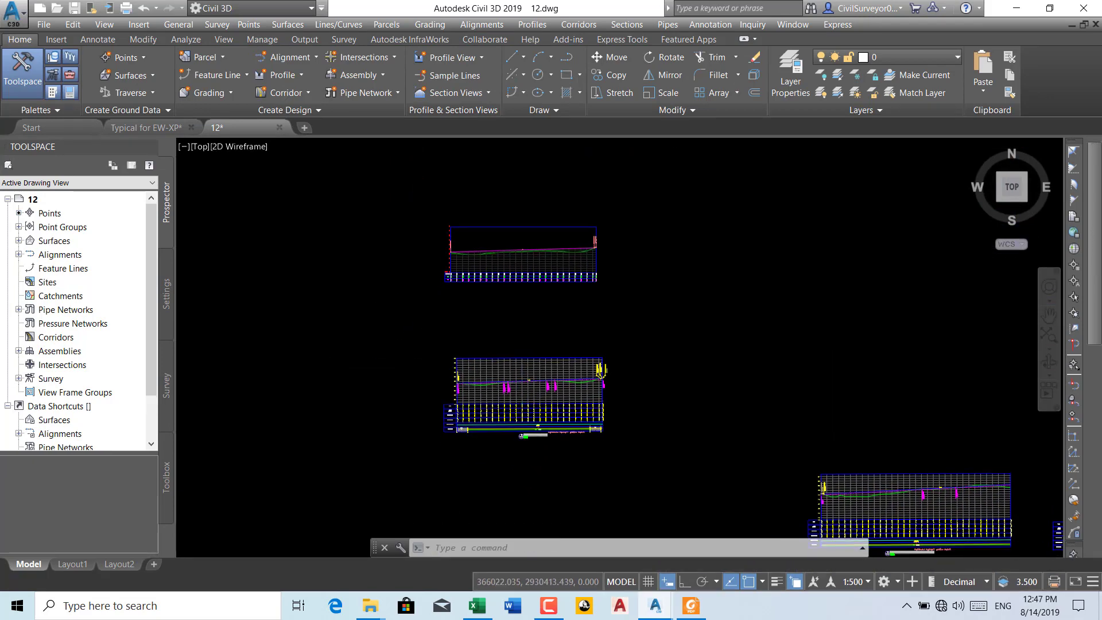
pyautogui.scroll(5, 476, 427)
pyautogui.scroll(5, 372, 447)
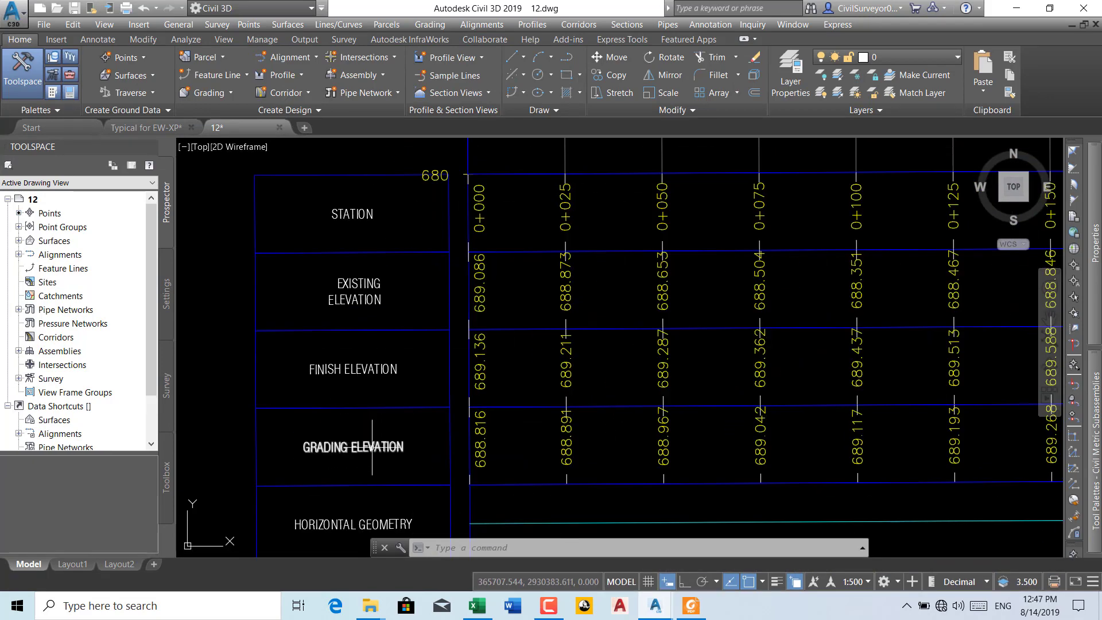
pyautogui.scroll(-5, 382, 447)
pyautogui.scroll(-3, 382, 447)
pyautogui.scroll(3, 430, 279)
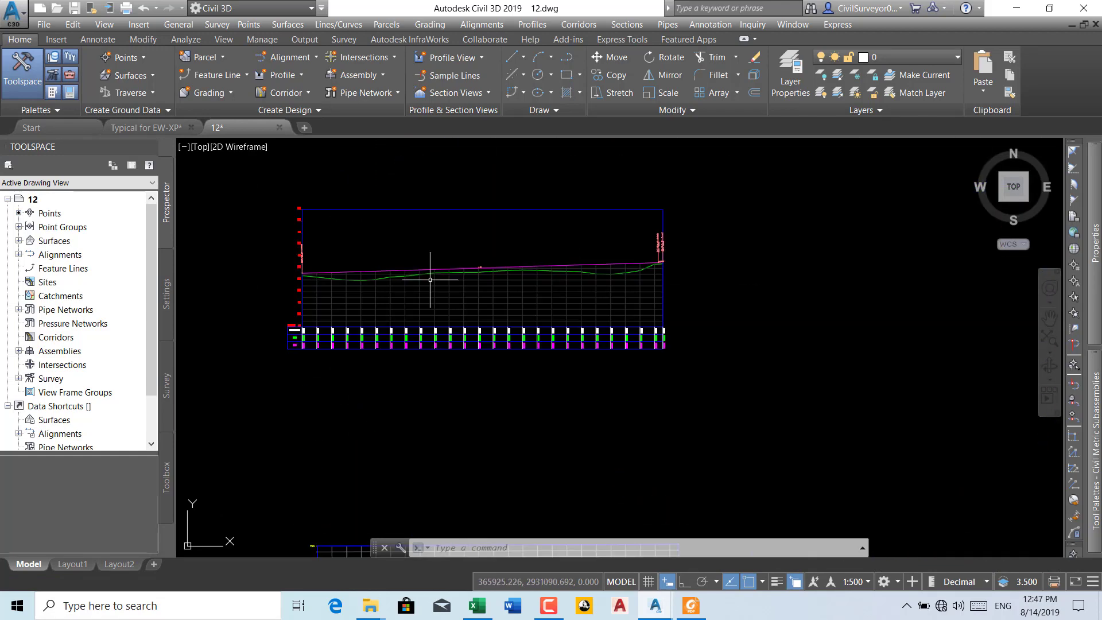
pyautogui.scroll(2, 430, 279)
pyautogui.scroll(-6, 430, 280)
pyautogui.scroll(-3, 430, 279)
pyautogui.scroll(-5, 453, 286)
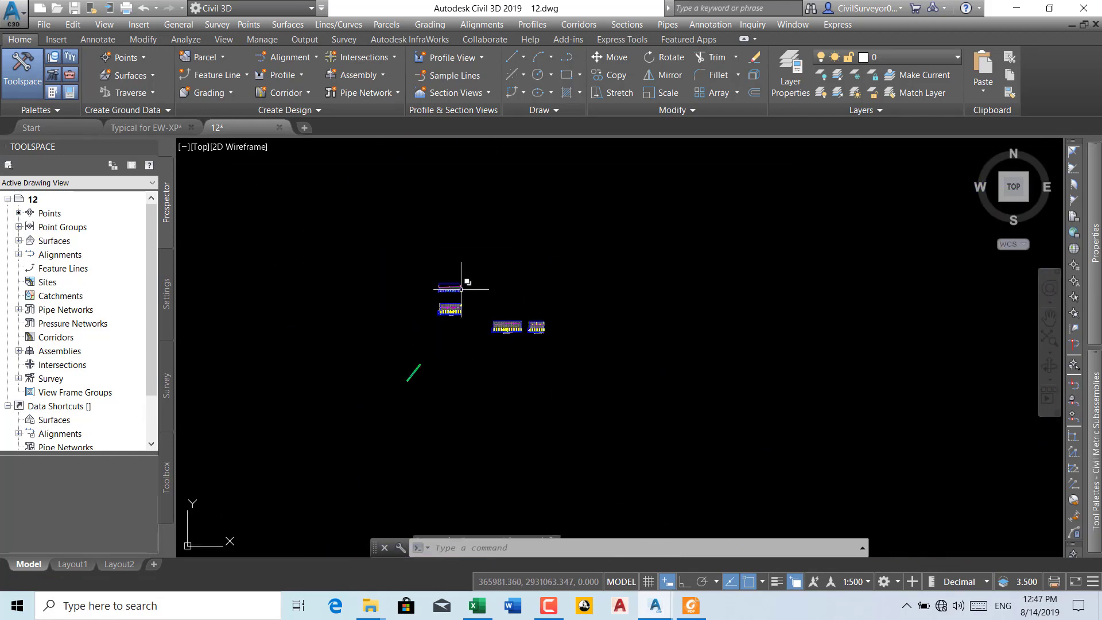
pyautogui.scroll(6, 400, 391)
pyautogui.scroll(4, 459, 338)
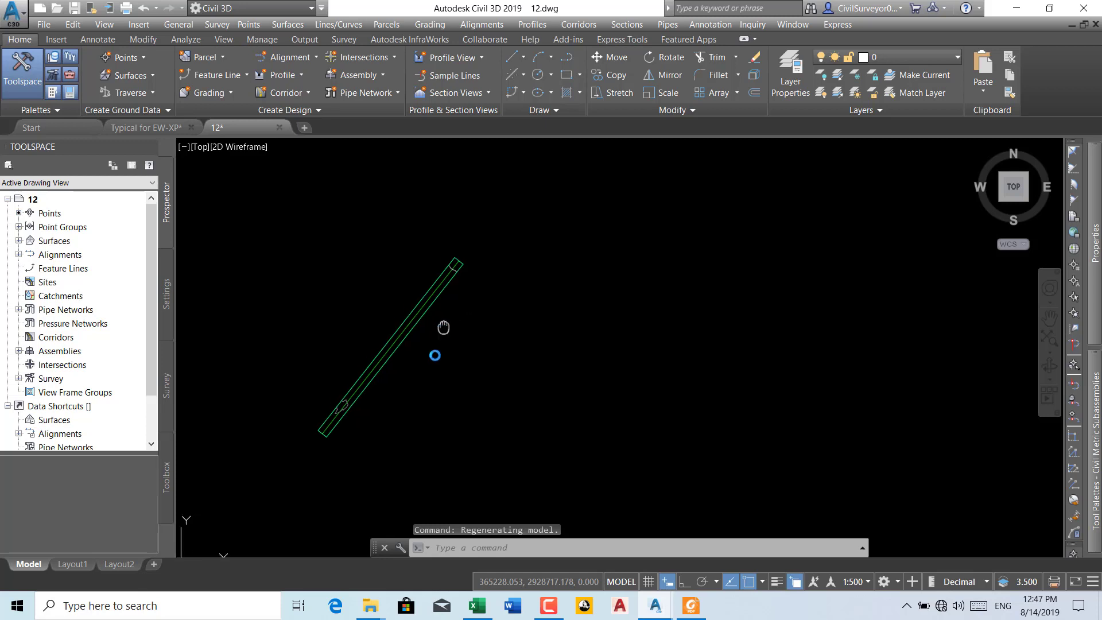
pyautogui.scroll(-8, 411, 357)
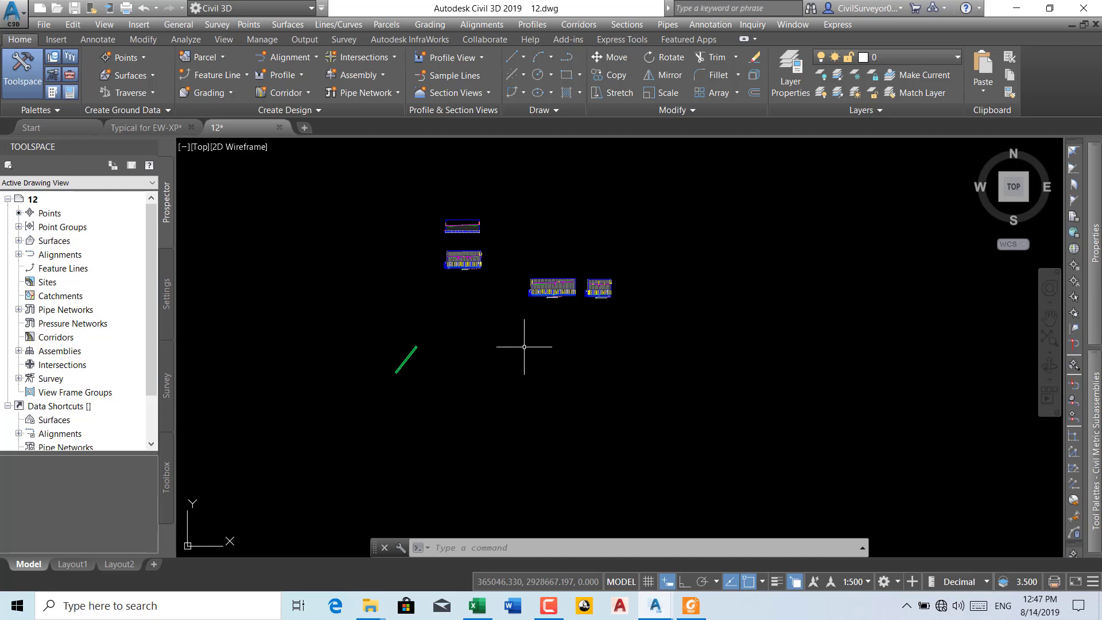
pyautogui.moveTo(549, 605)
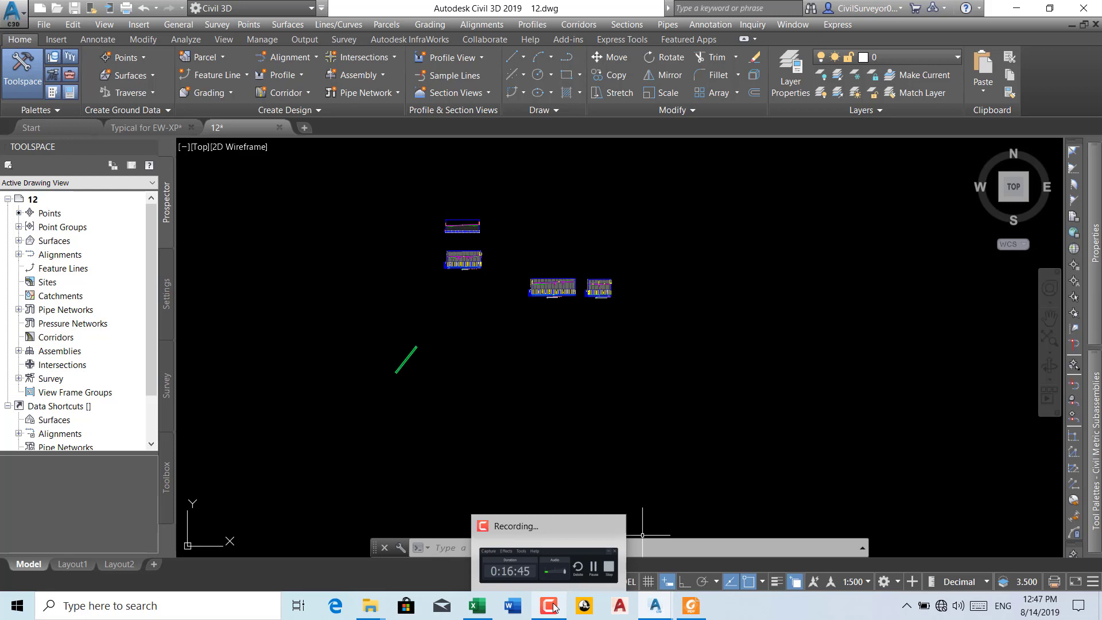
pyautogui.click(554, 607)
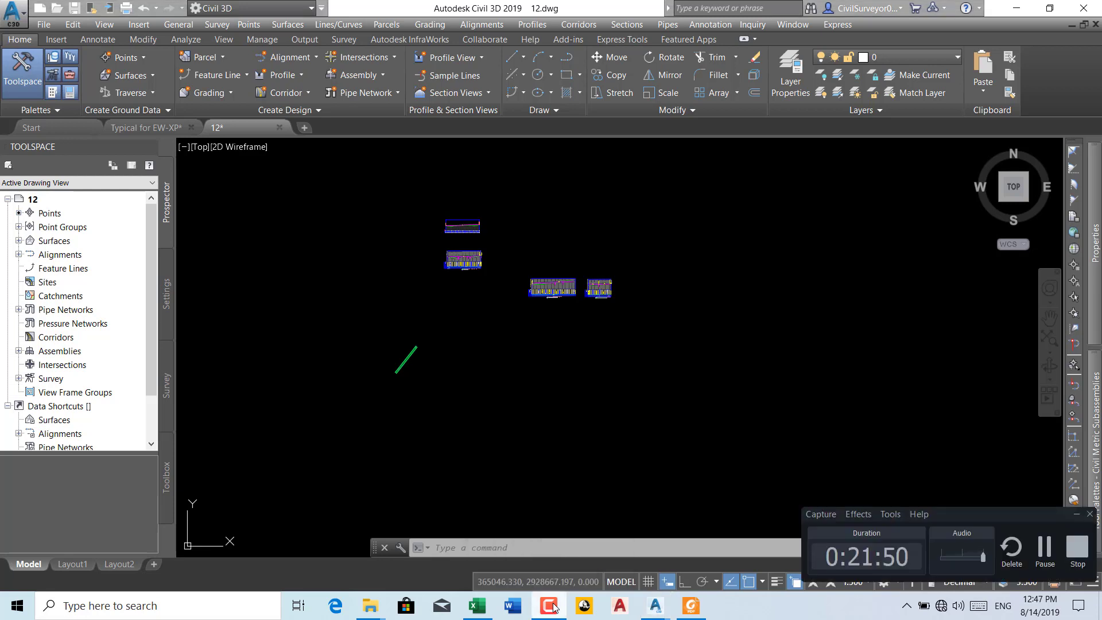